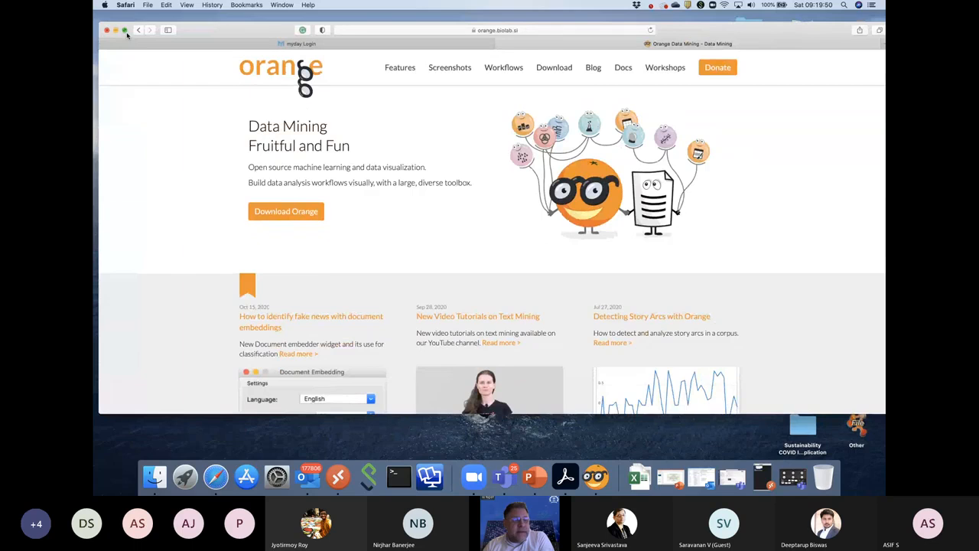
# Make the browser window full screen and look over the Orange Data Mining home page's introduction and featured articles.
pyautogui.click(125, 30)
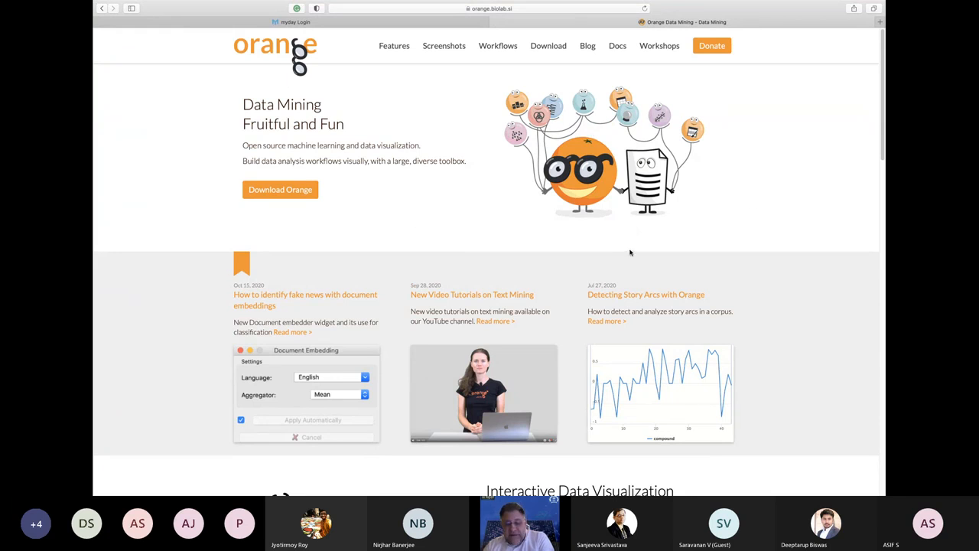
pyautogui.scroll(-5, 743, 236)
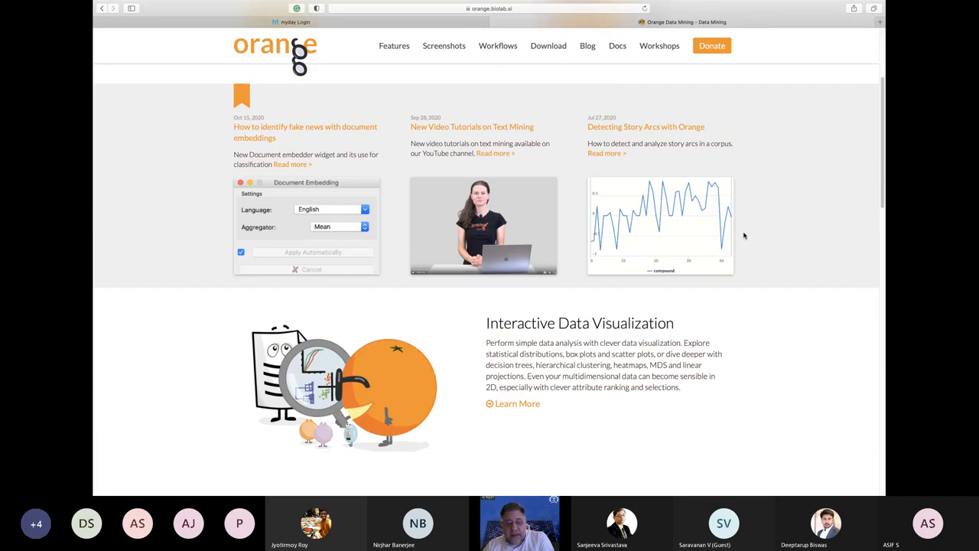
pyautogui.scroll(4, 743, 235)
pyautogui.scroll(1, 743, 236)
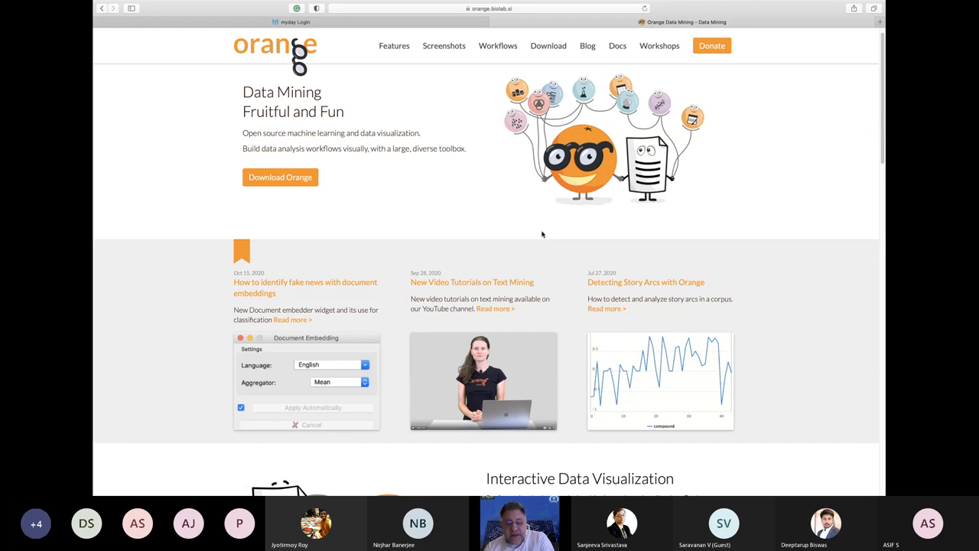
pyautogui.scroll(1, 461, 245)
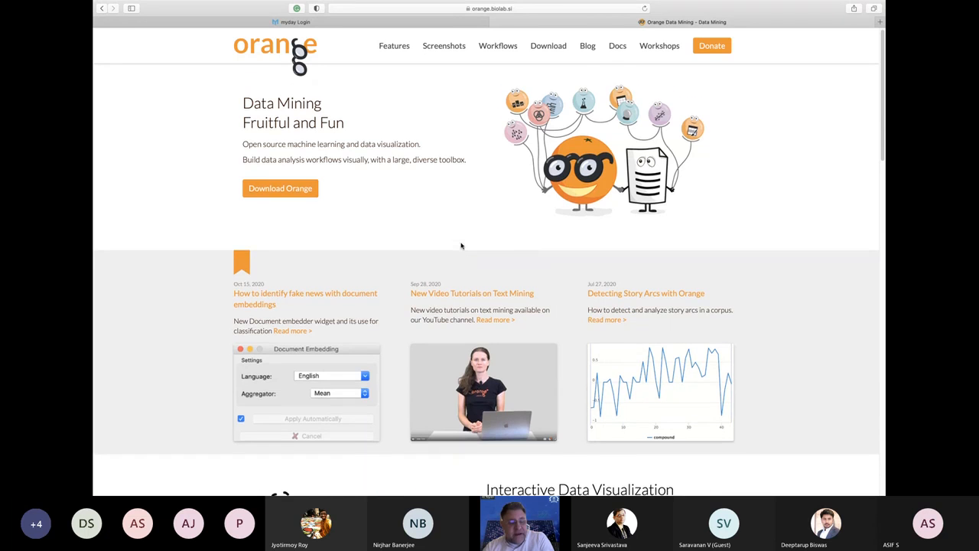
pyautogui.scroll(-3, 461, 245)
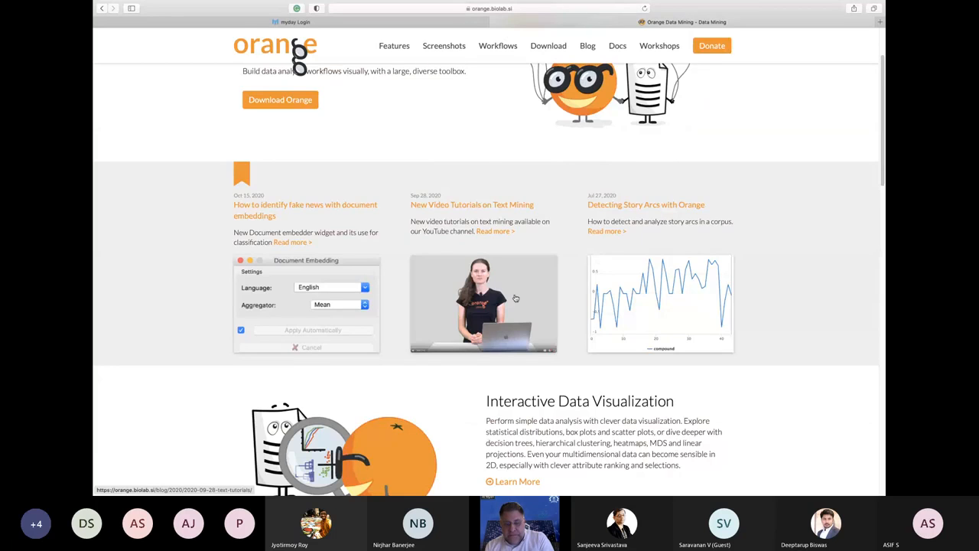
pyautogui.scroll(-3, 515, 298)
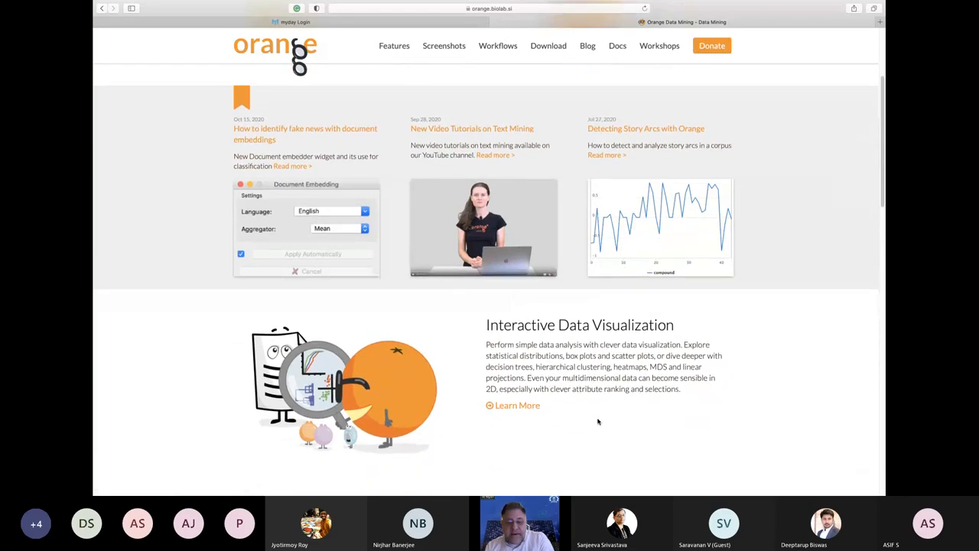
pyautogui.scroll(5, 531, 297)
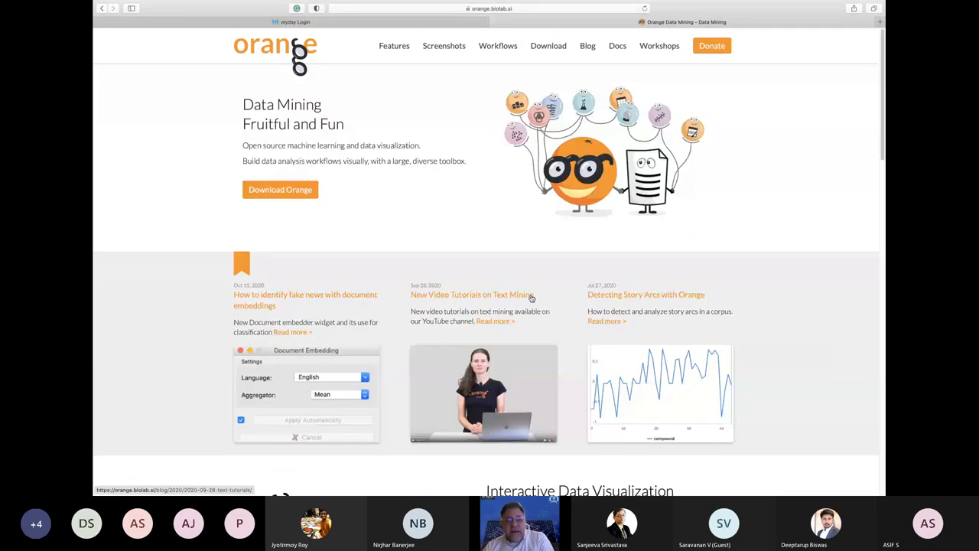
# Review the classroom training offer on the Workshops page and the feature overview of the Orange website.
pyautogui.click(671, 51)
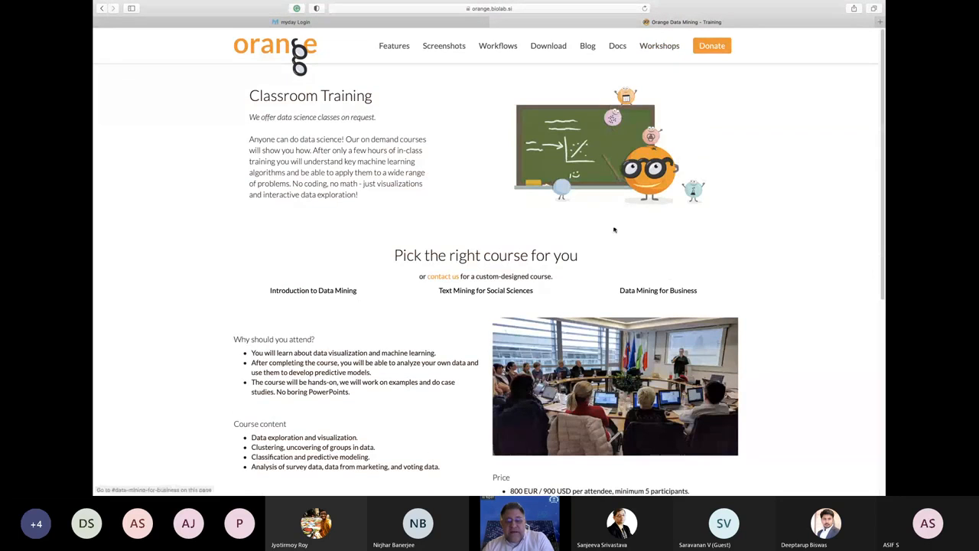
pyautogui.scroll(-3, 388, 252)
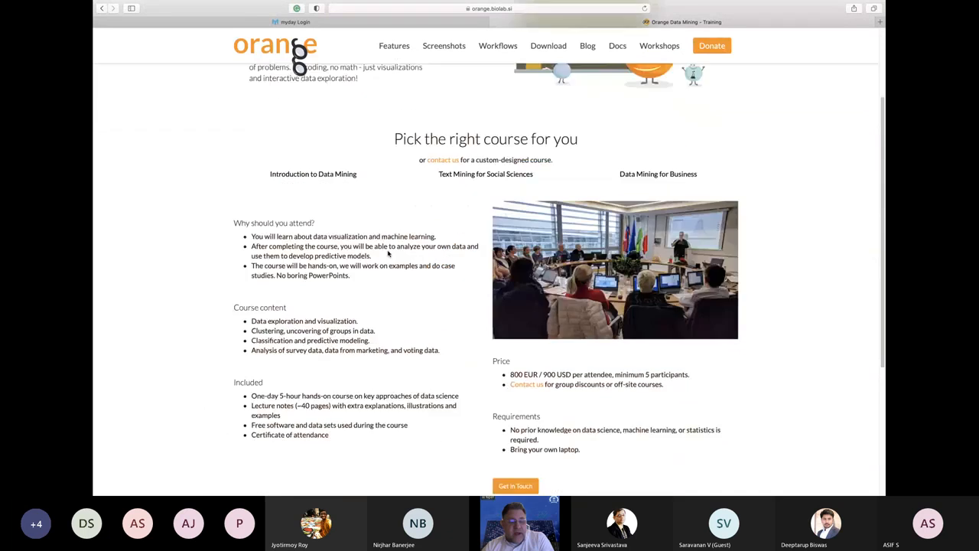
pyautogui.scroll(-5, 388, 252)
pyautogui.scroll(8, 388, 254)
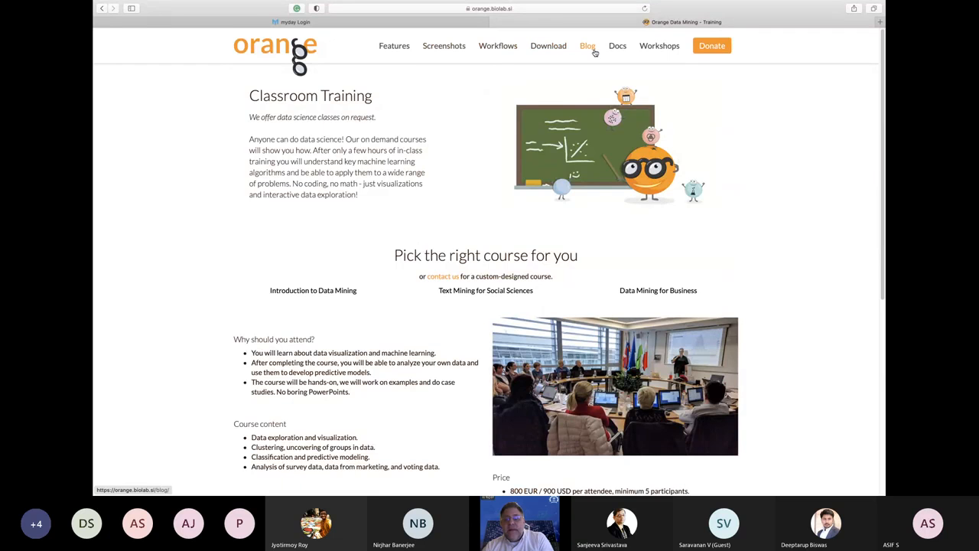
pyautogui.click(396, 48)
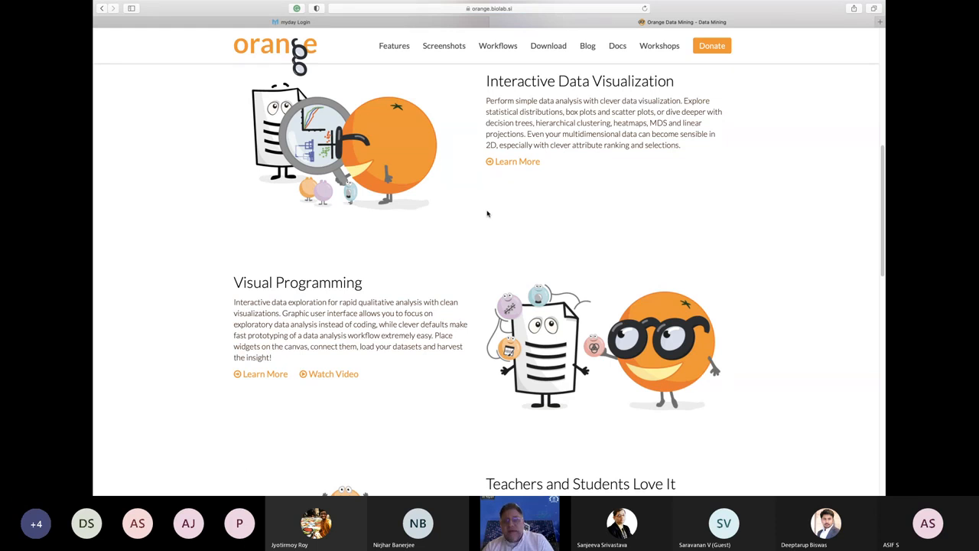
pyautogui.scroll(5, 487, 214)
# Switch from the browser to the Orange3 application and make its workflow window full screen.
pyautogui.moveTo(137, 4)
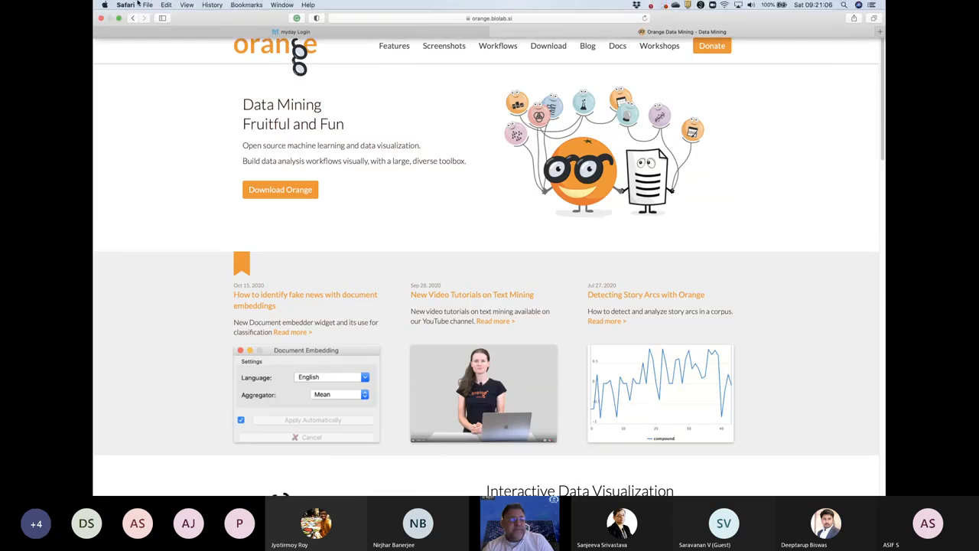
pyautogui.hotkey('ctrl', 'Left')
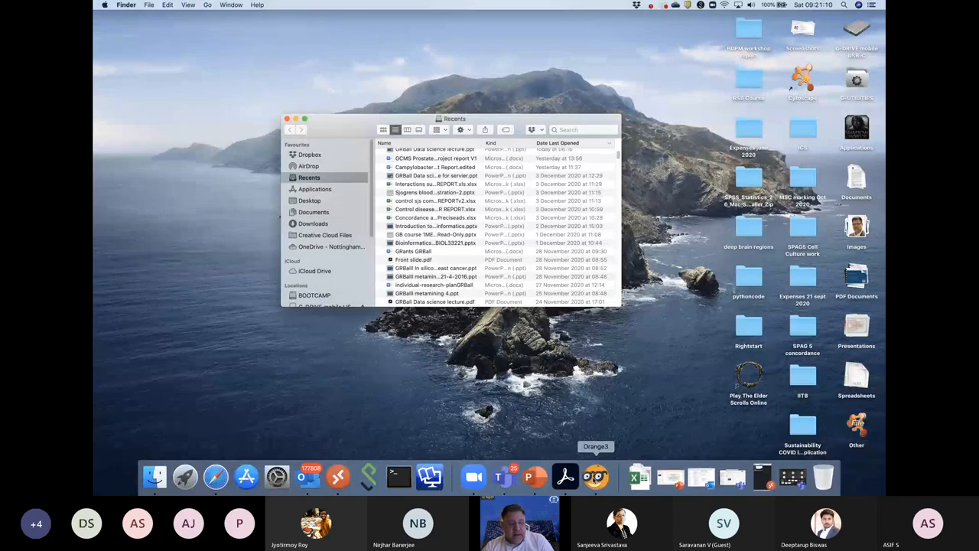
pyautogui.click(594, 480)
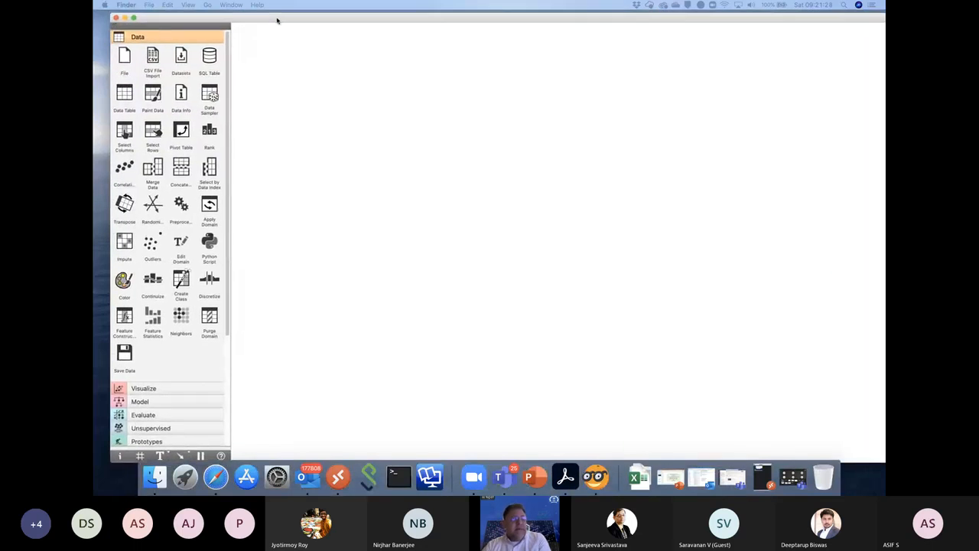
pyautogui.click(131, 19)
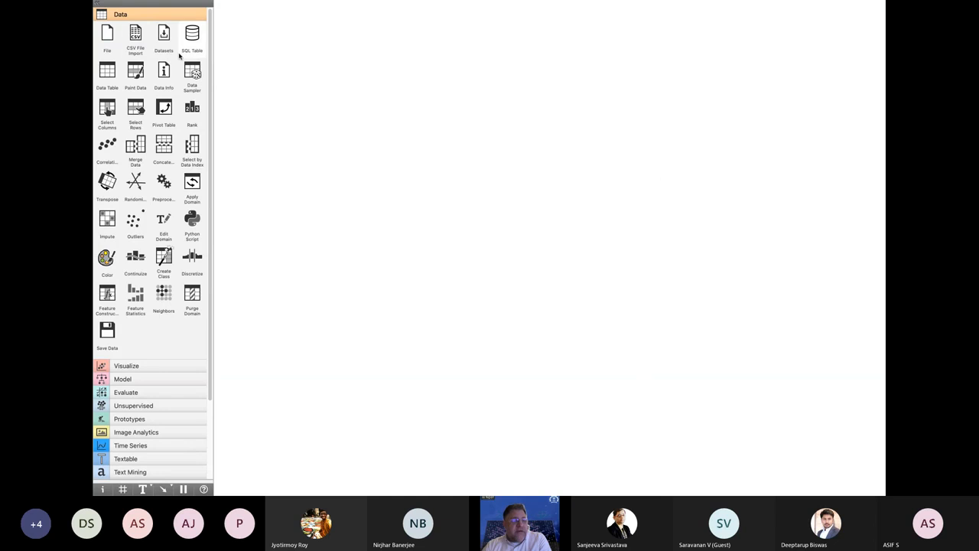
# Examine the available widget categories, including the widgets under Data, Visualize and Bioinformatics.
pyautogui.scroll(-3, 135, 45)
pyautogui.scroll(3, 133, 45)
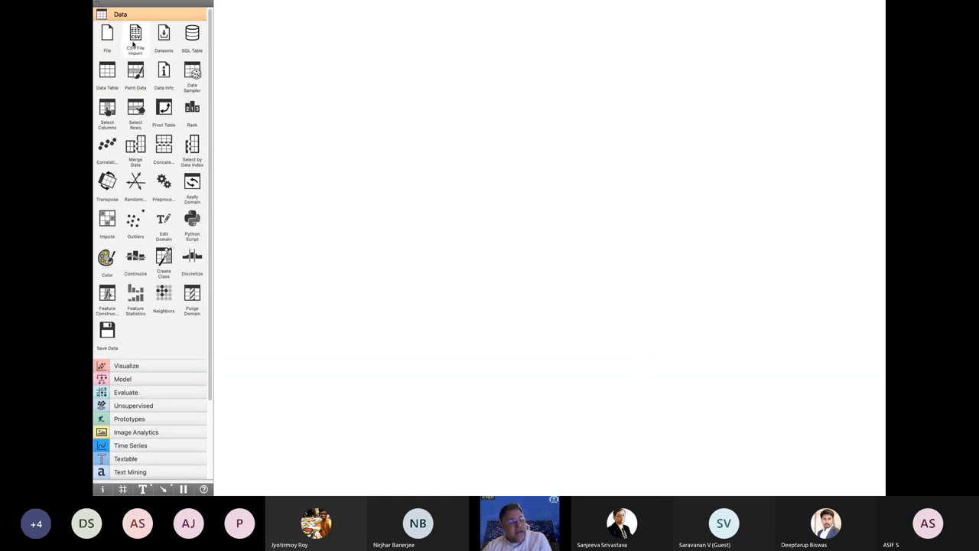
pyautogui.scroll(-3, 134, 43)
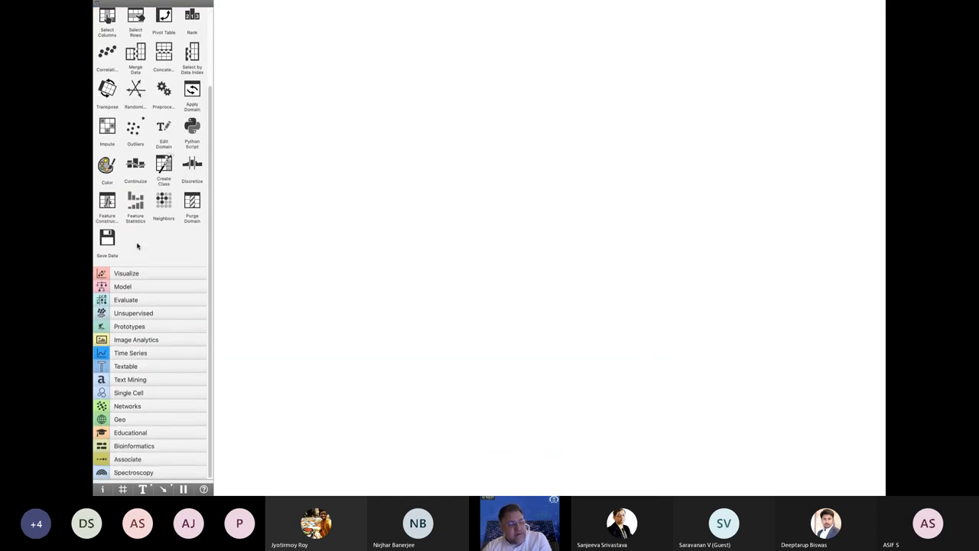
pyautogui.click(137, 274)
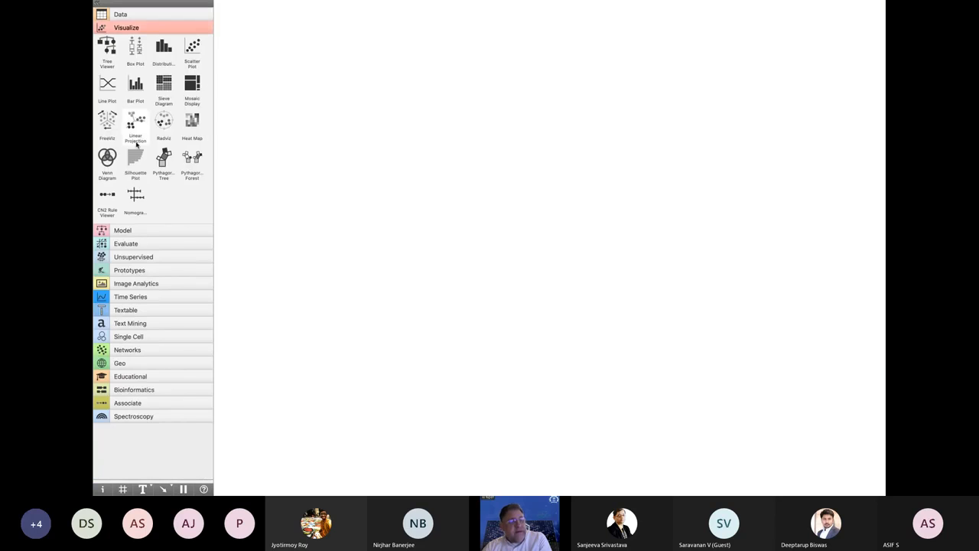
pyautogui.click(121, 14)
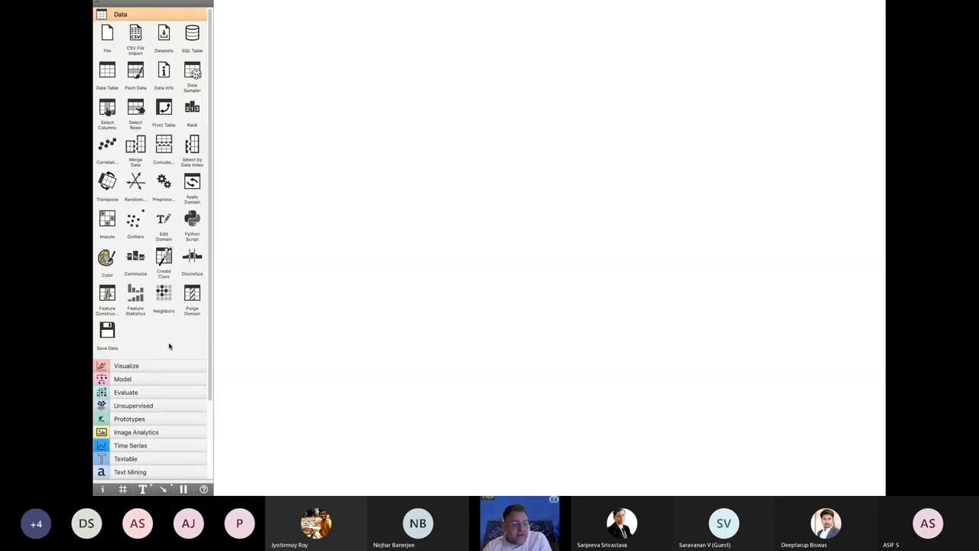
pyautogui.scroll(-1, 168, 344)
pyautogui.scroll(-2, 169, 346)
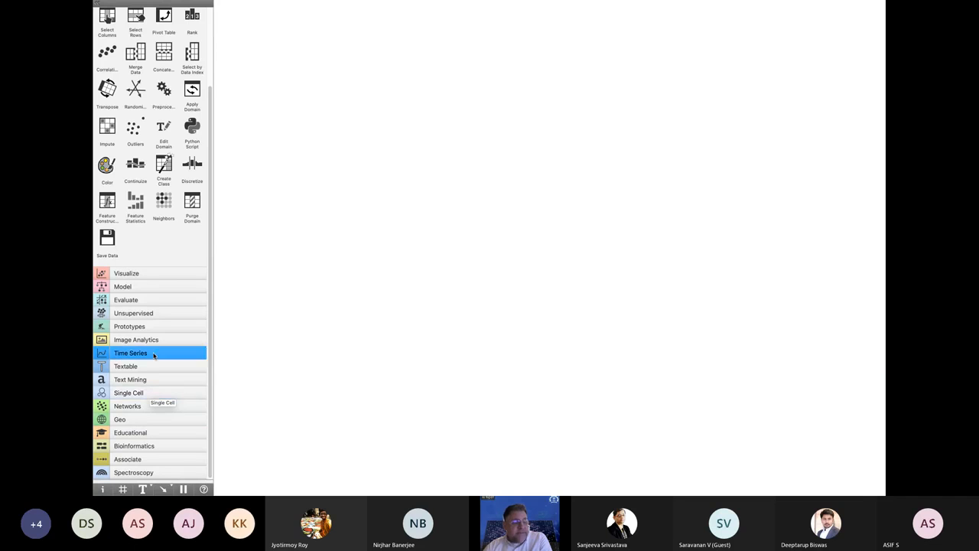
pyautogui.click(145, 446)
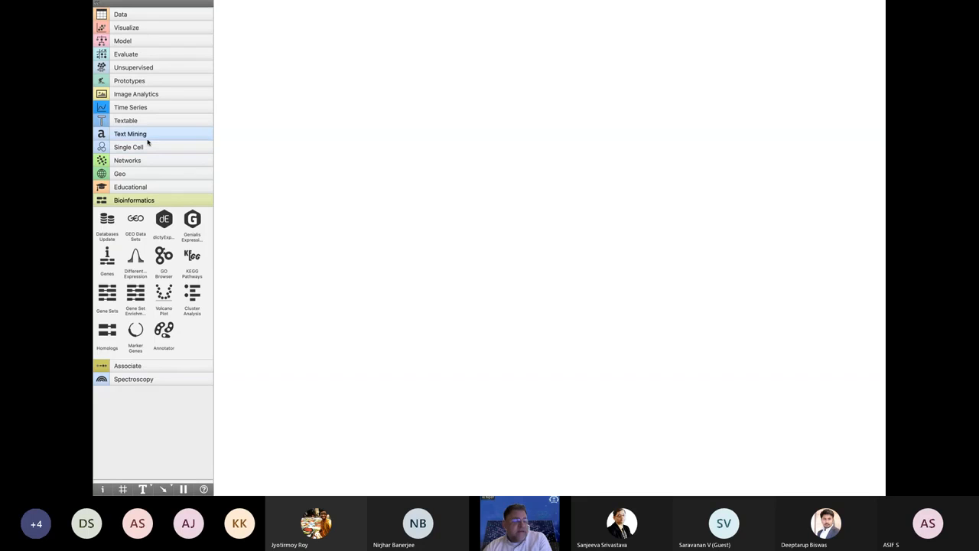
# Place a File widget from the Data category near the upper-left part of the empty workflow canvas.
pyautogui.click(142, 14)
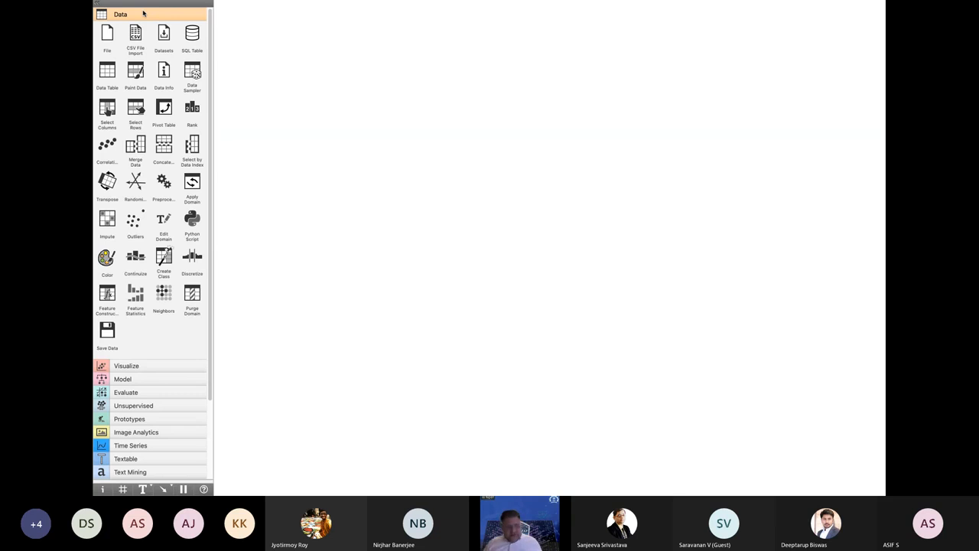
pyautogui.scroll(-3, 143, 14)
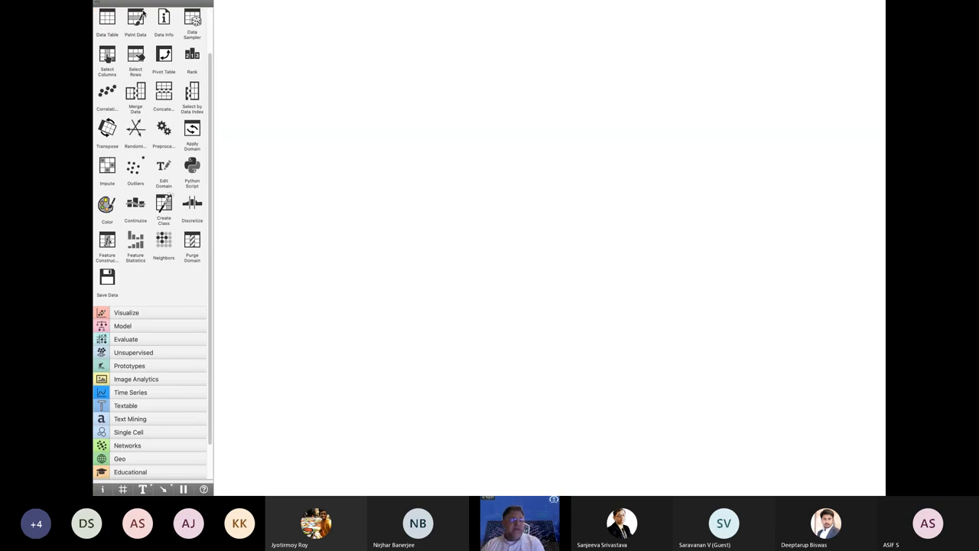
pyautogui.scroll(3, 150, 10)
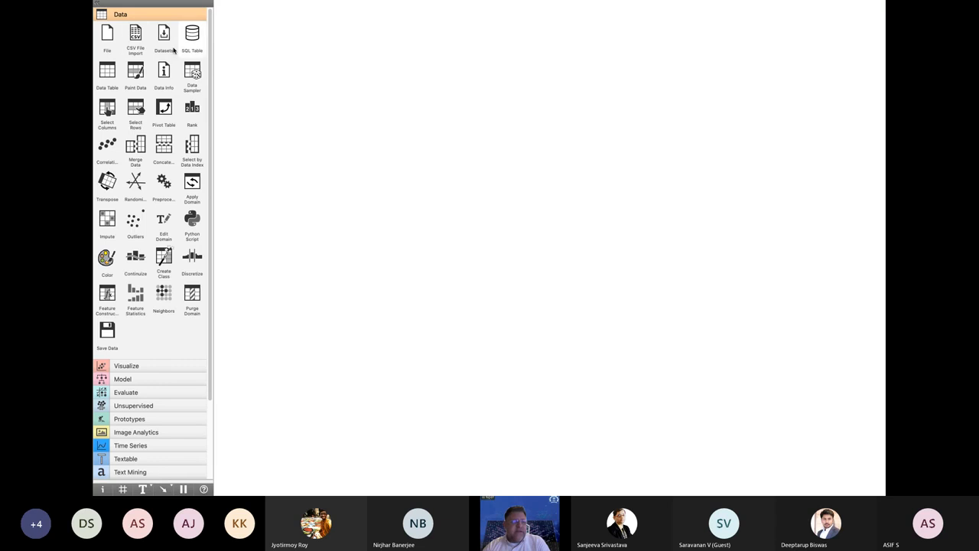
pyautogui.moveTo(113, 35); pyautogui.dragTo(287, 92)
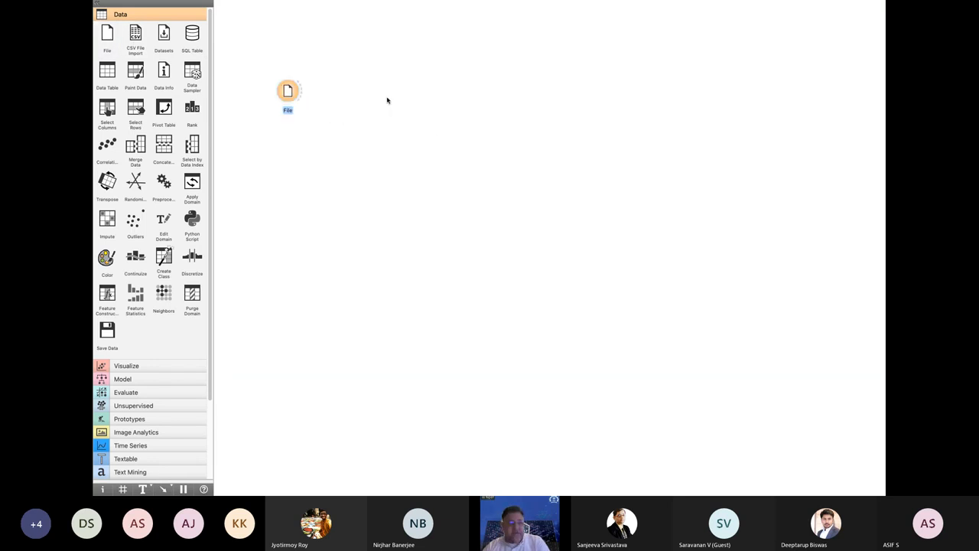
# Read the File widget's help page, covering its options, the example workflow, data loading and other formats, and close it.
pyautogui.rightClick(287, 90)
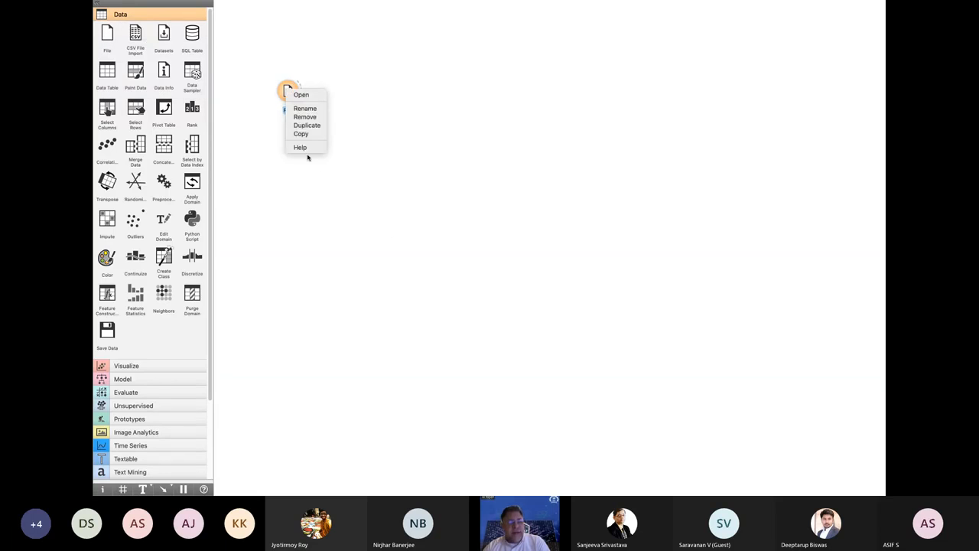
pyautogui.click(305, 148)
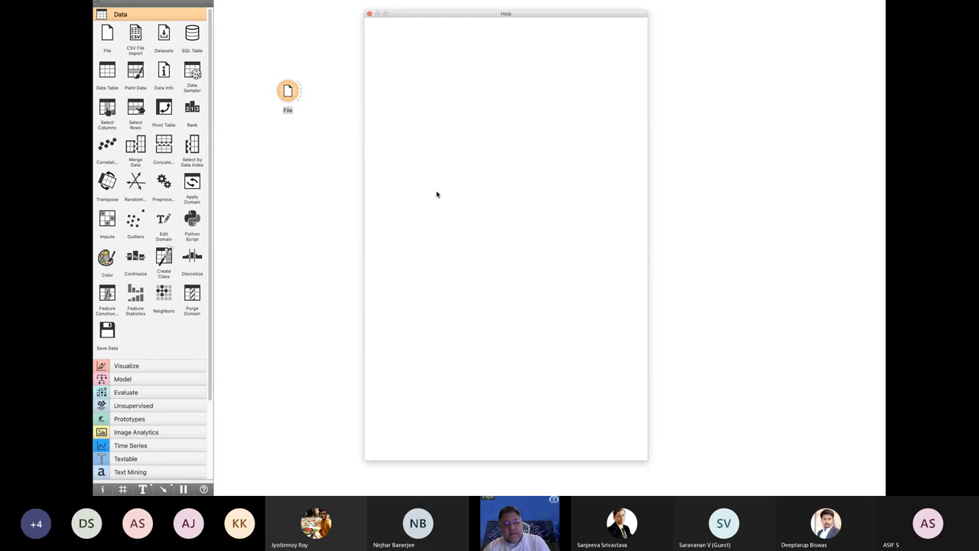
pyautogui.scroll(-5, 568, 174)
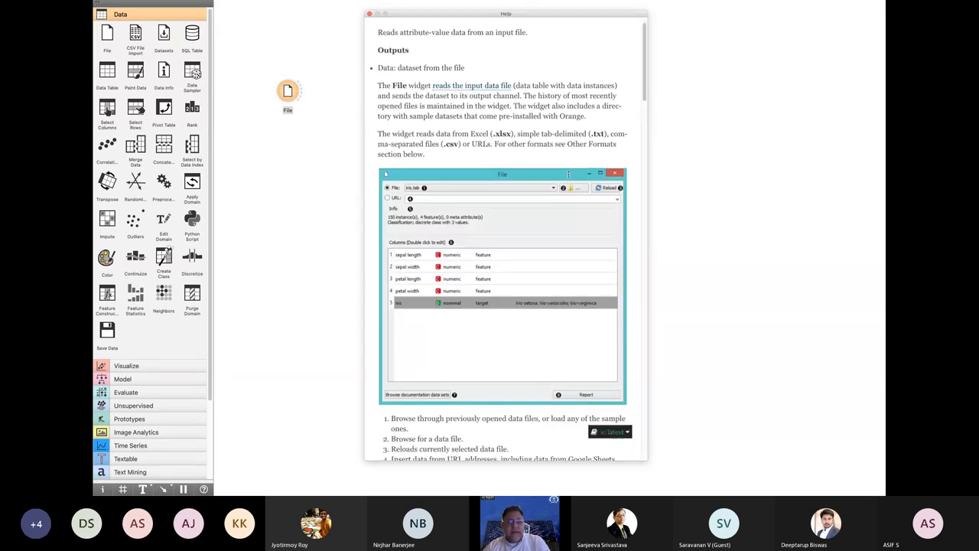
pyautogui.scroll(-3, 568, 174)
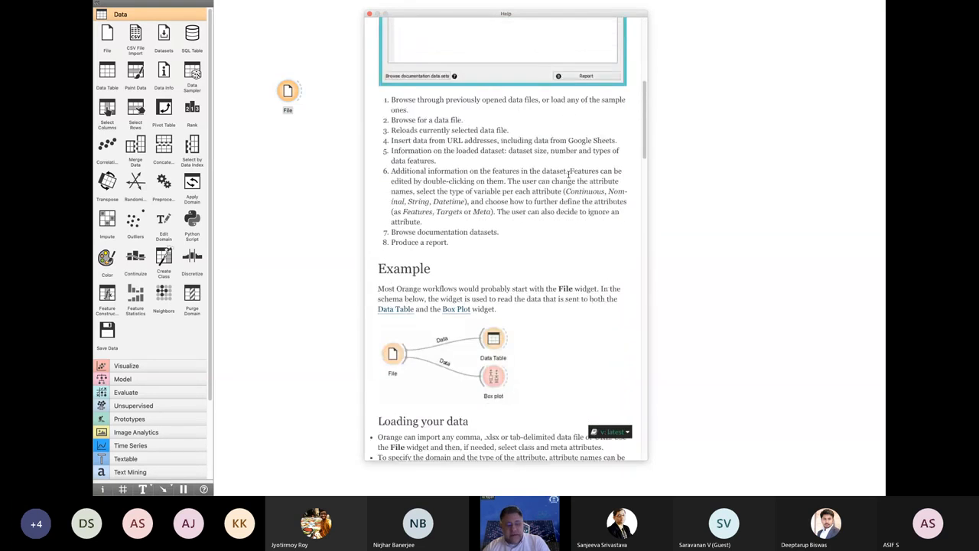
pyautogui.scroll(-3, 569, 175)
pyautogui.scroll(-5, 568, 174)
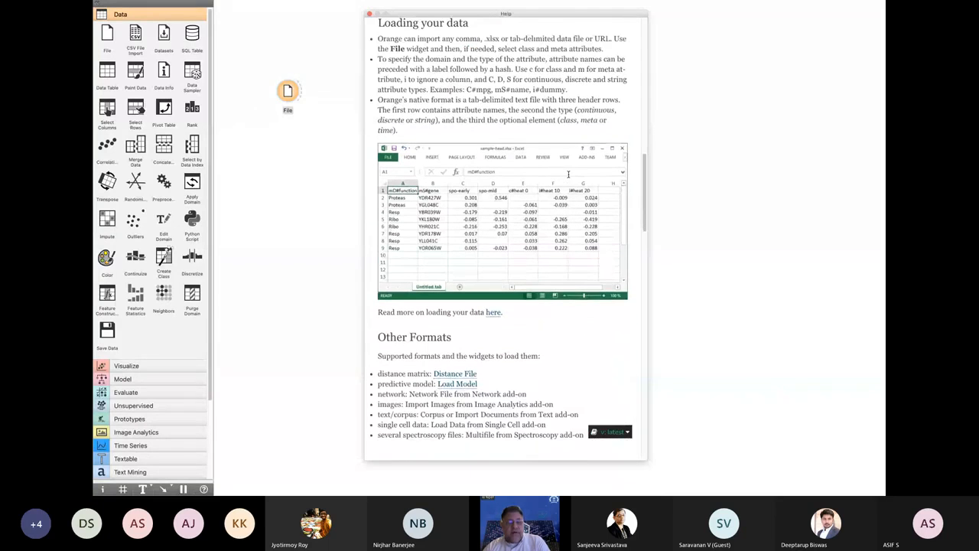
pyautogui.scroll(-5, 568, 175)
pyautogui.scroll(-3, 568, 174)
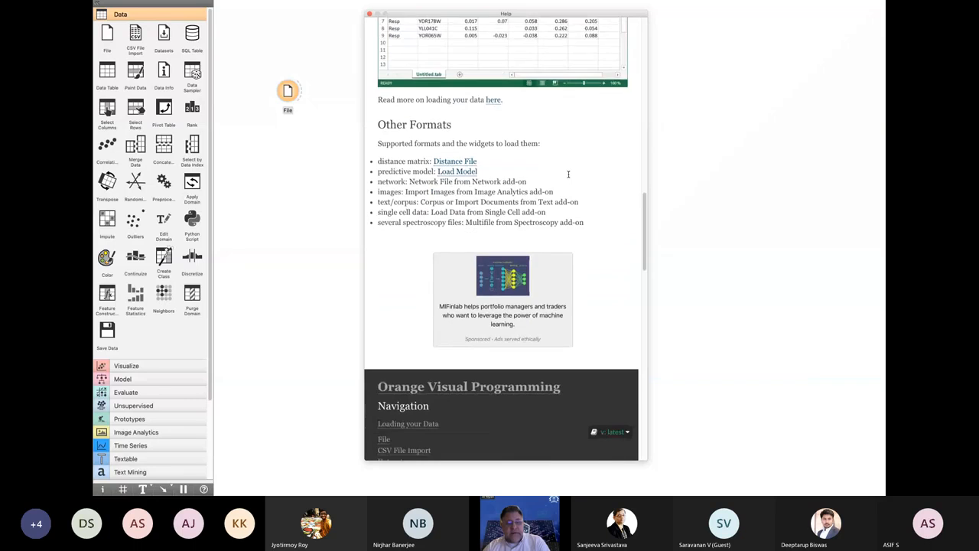
pyautogui.scroll(3, 569, 175)
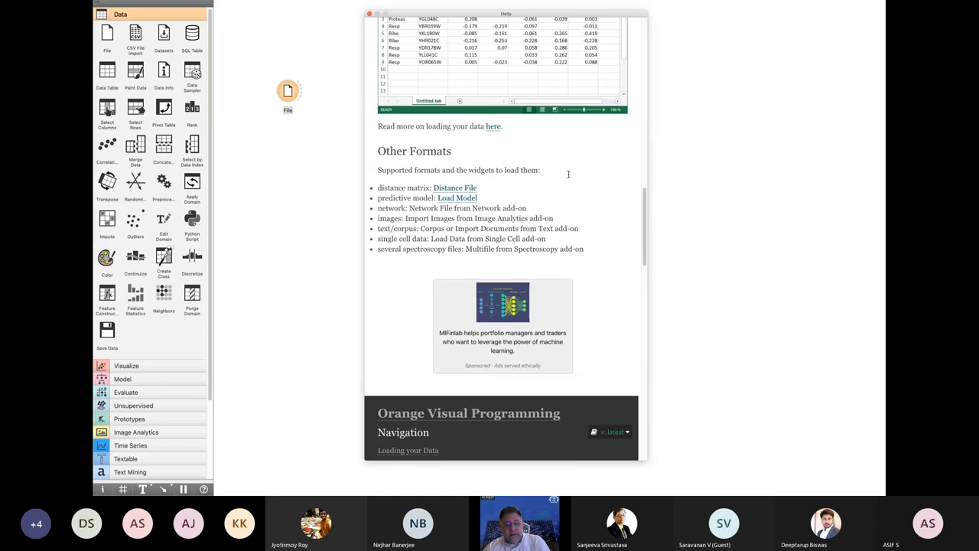
pyautogui.scroll(1, 568, 174)
pyautogui.scroll(10, 568, 175)
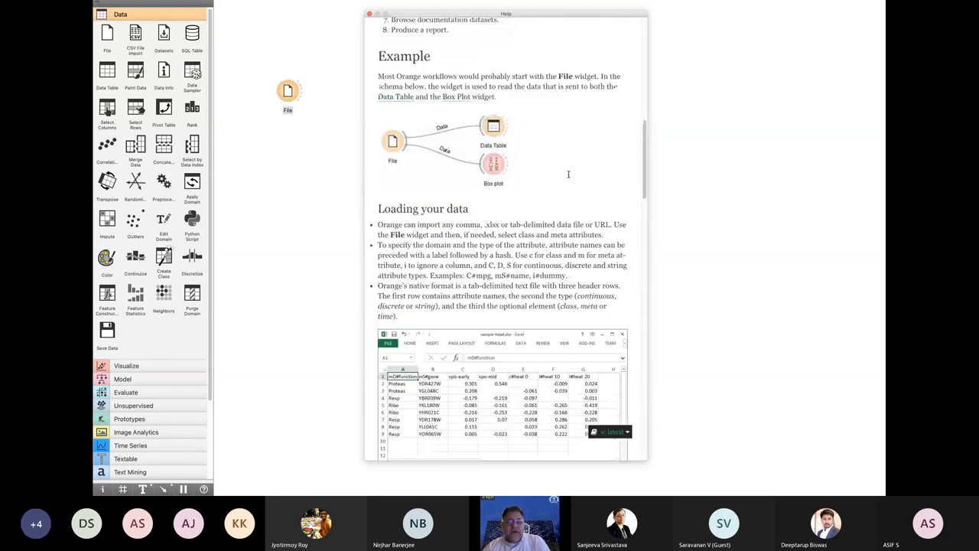
pyautogui.click(368, 14)
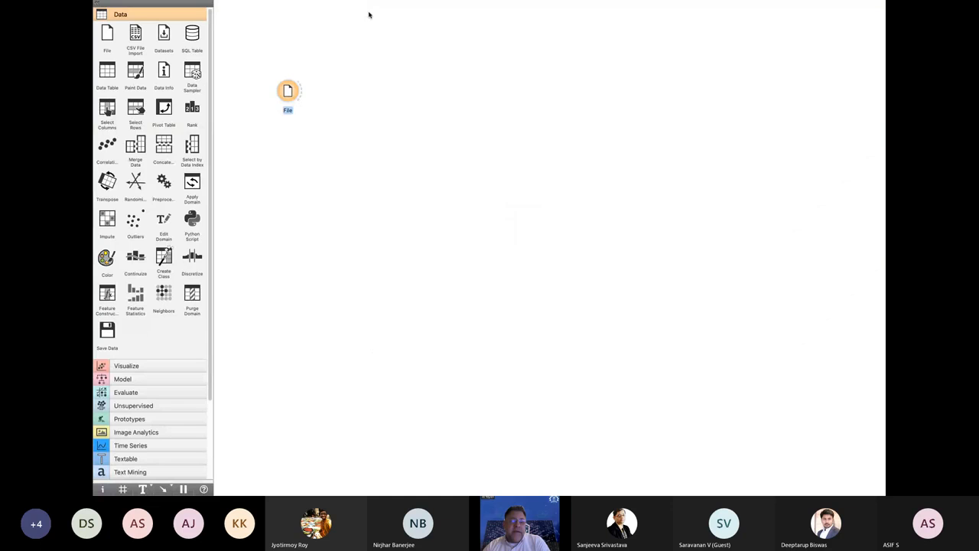
# Open the File widget, keep data for course.xlsx as its source, and check the file chooser before cancelling it.
pyautogui.doubleClick(286, 90)
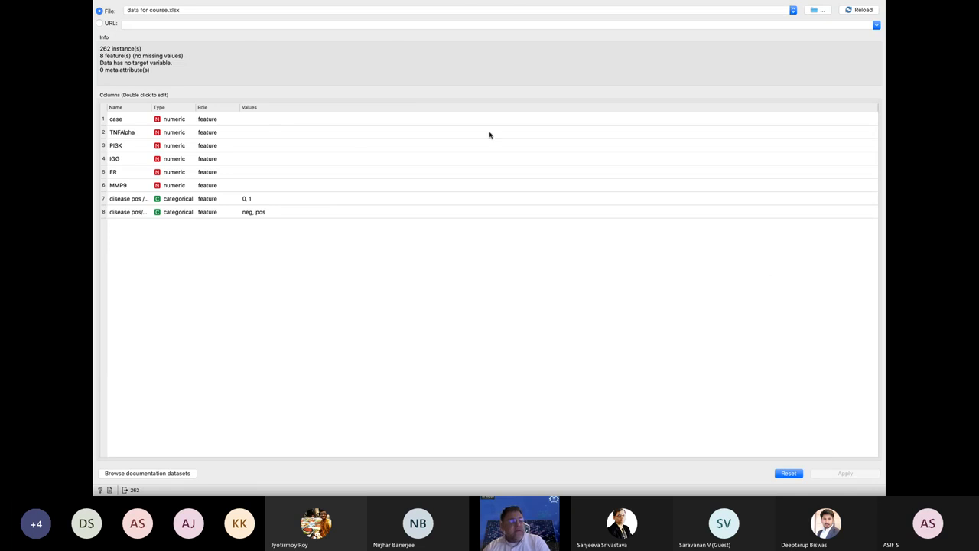
pyautogui.click(255, 11)
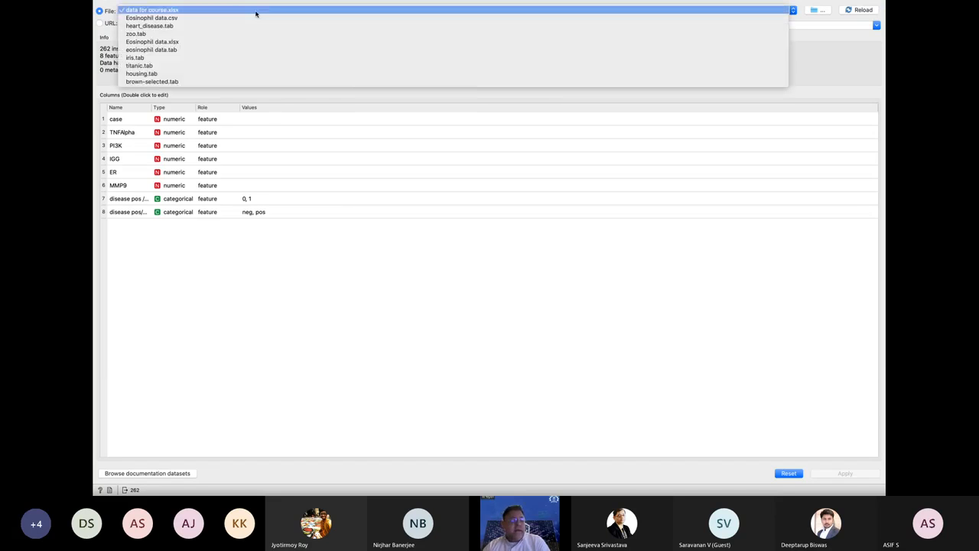
pyautogui.click(256, 11)
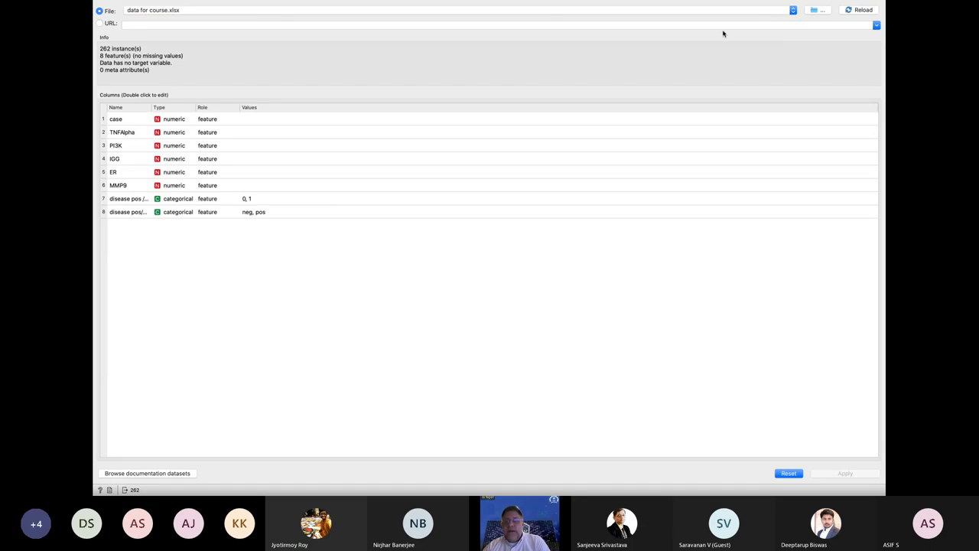
pyautogui.click(812, 10)
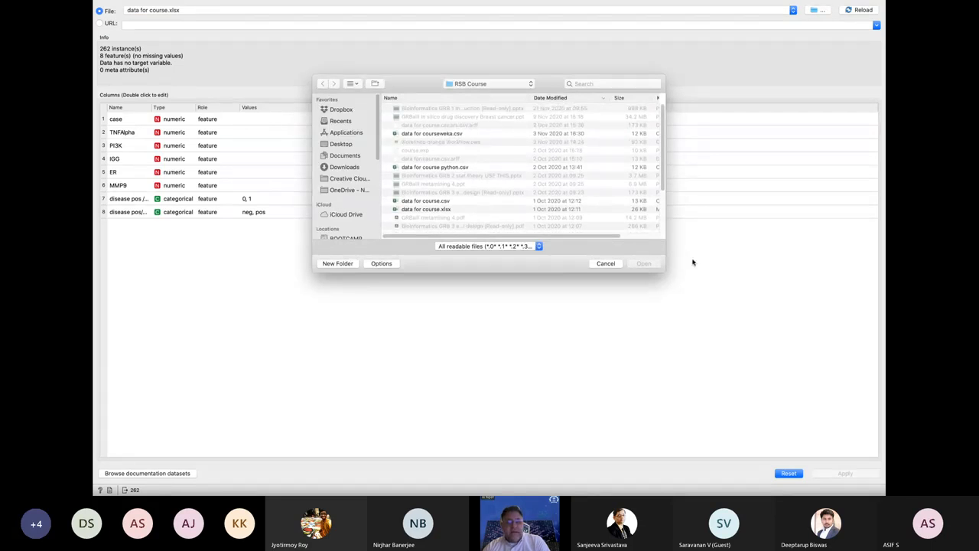
pyautogui.click(606, 263)
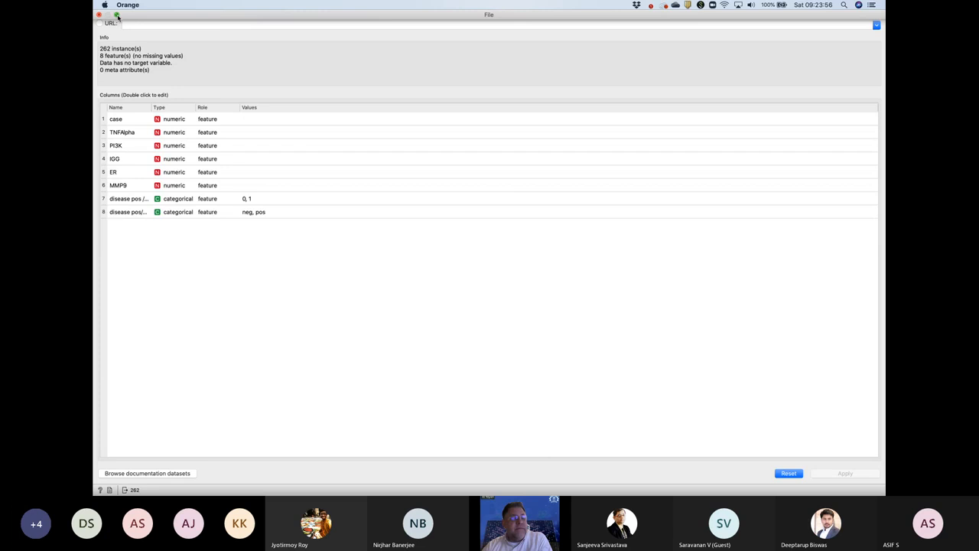
# Take the File widget's window out of full screen, review its column list, close it and return to the workflow canvas.
pyautogui.click(117, 16)
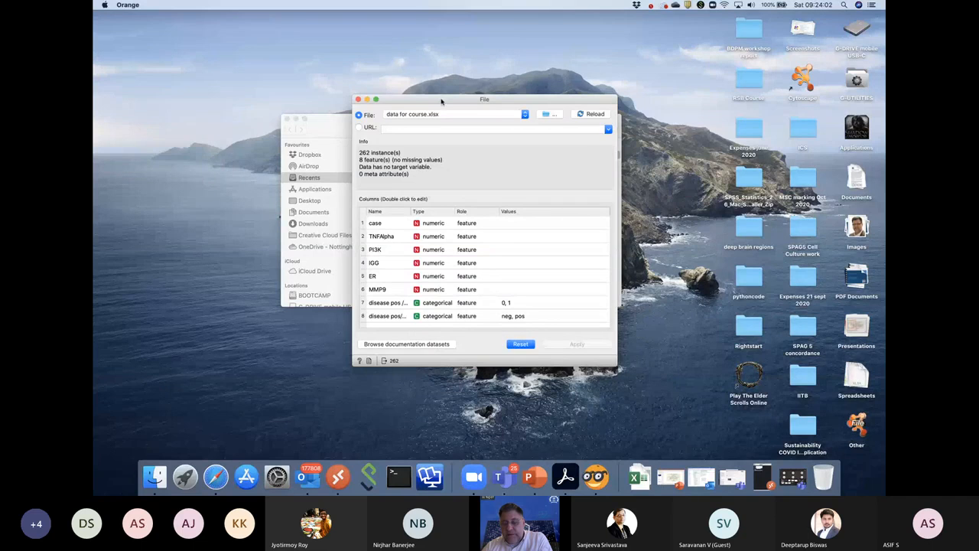
pyautogui.moveTo(442, 101); pyautogui.dragTo(391, 110)
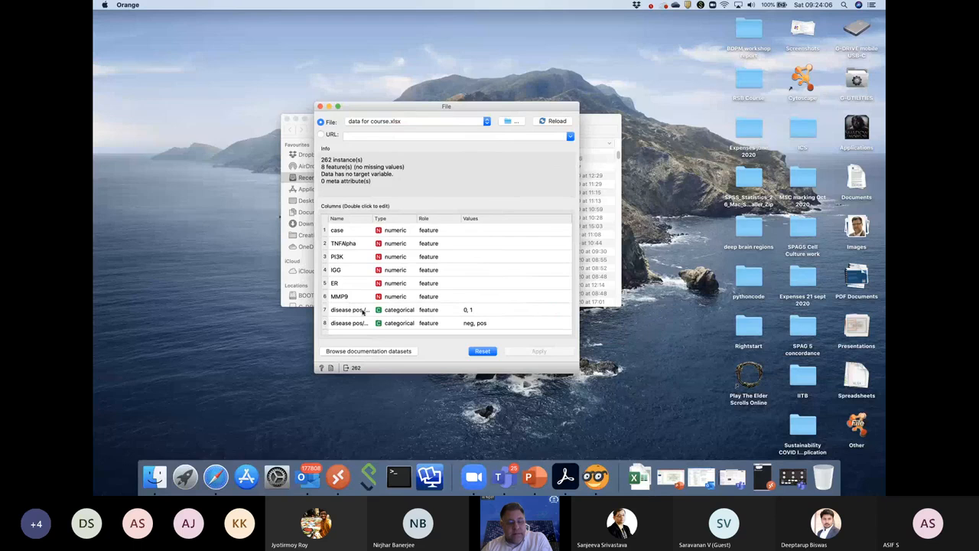
pyautogui.click(432, 123)
pyautogui.click(432, 124)
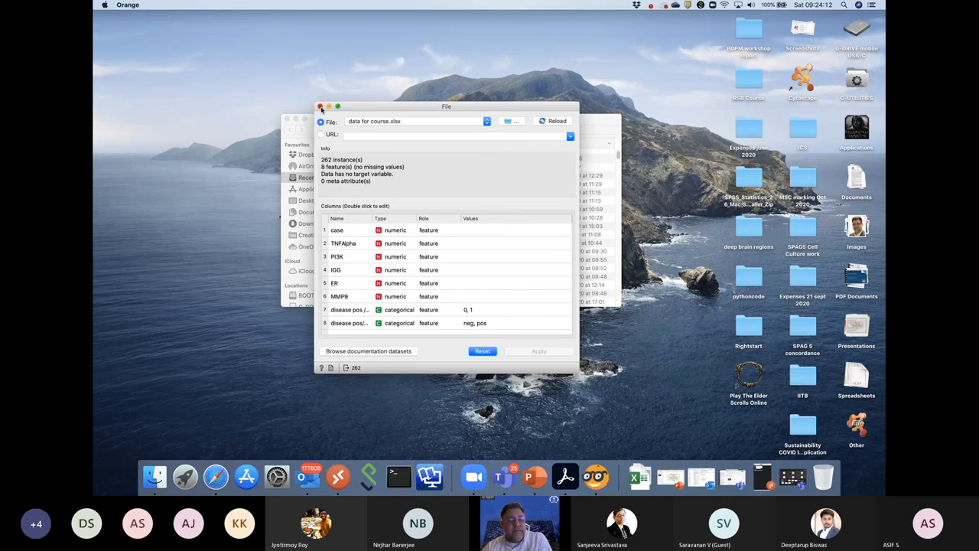
pyautogui.click(321, 107)
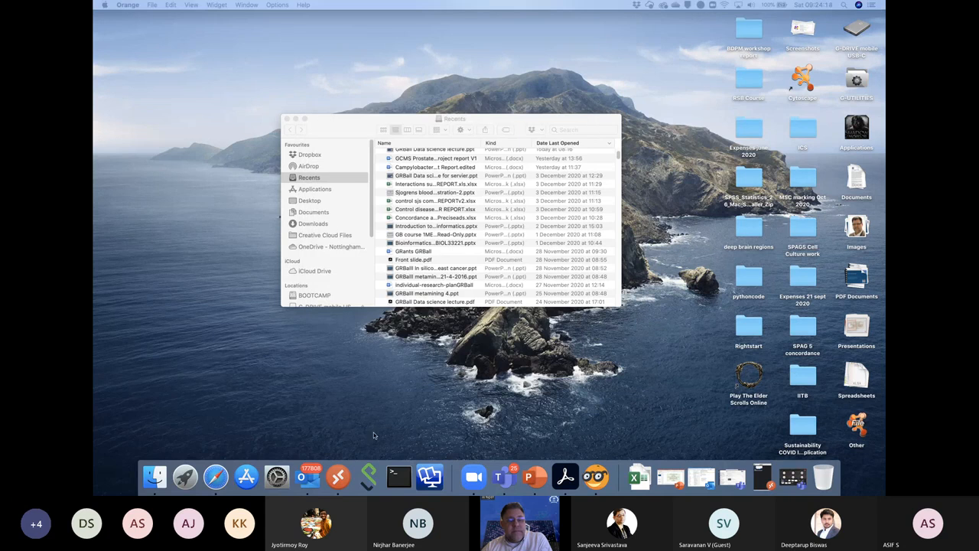
pyautogui.click(604, 486)
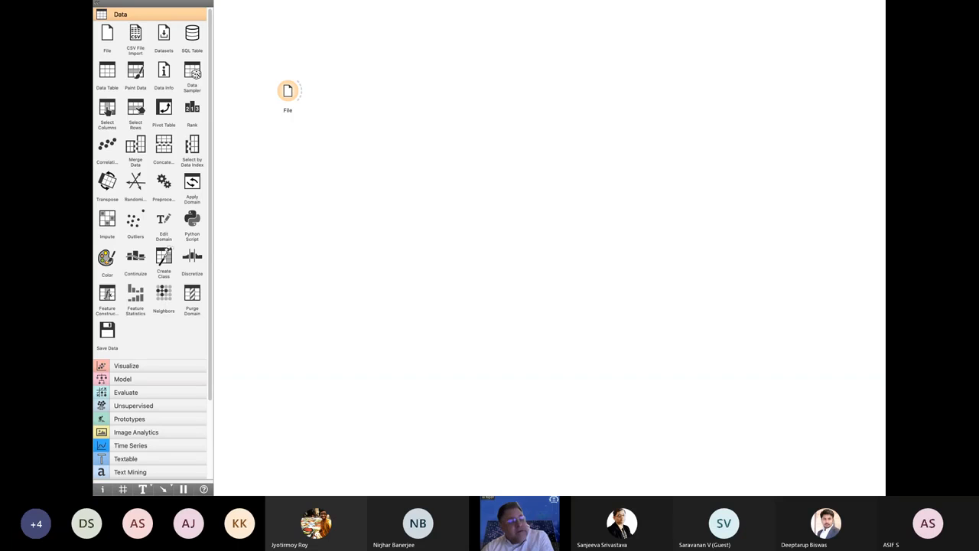
# Place a Select Columns widget from the Data category just to the right of the File widget.
pyautogui.moveTo(107, 113); pyautogui.dragTo(358, 77)
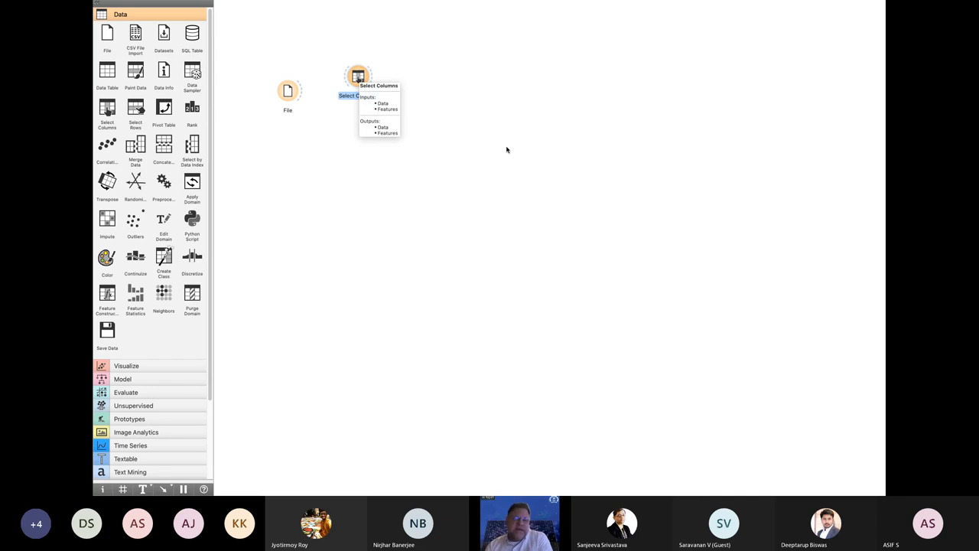
pyautogui.click(299, 290)
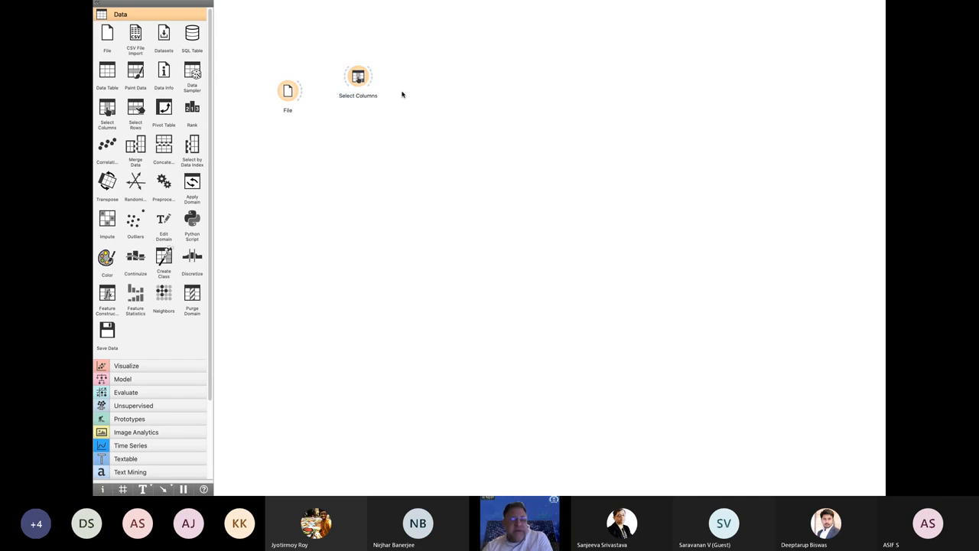
# Read the Select Columns widget's help page, covering its inputs, options and example workflows, and close it.
pyautogui.rightClick(358, 79)
pyautogui.click(373, 153)
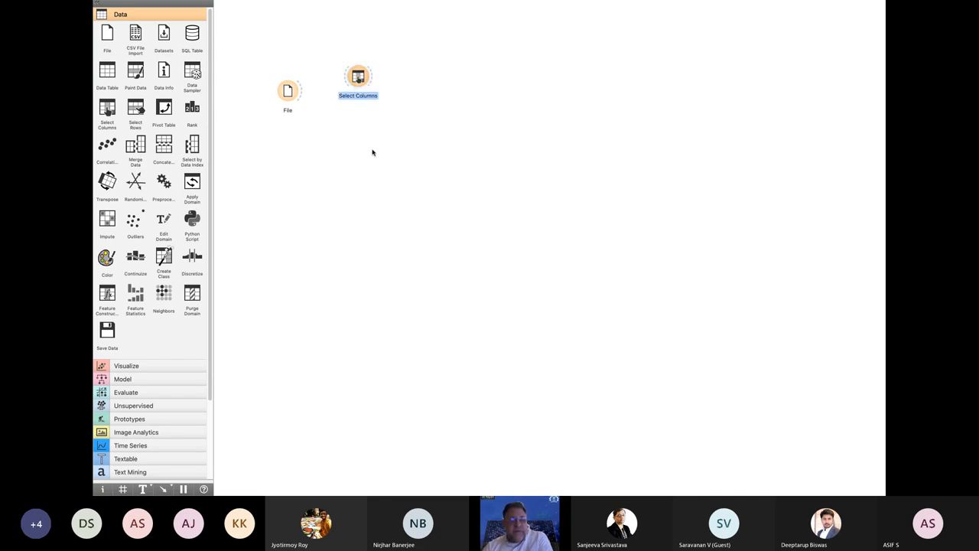
pyautogui.rightClick(364, 81)
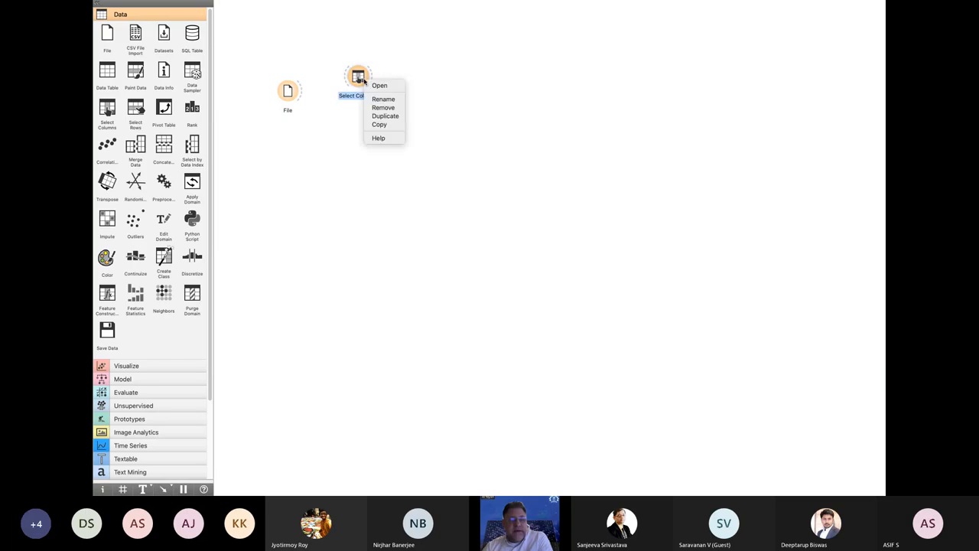
pyautogui.click(376, 138)
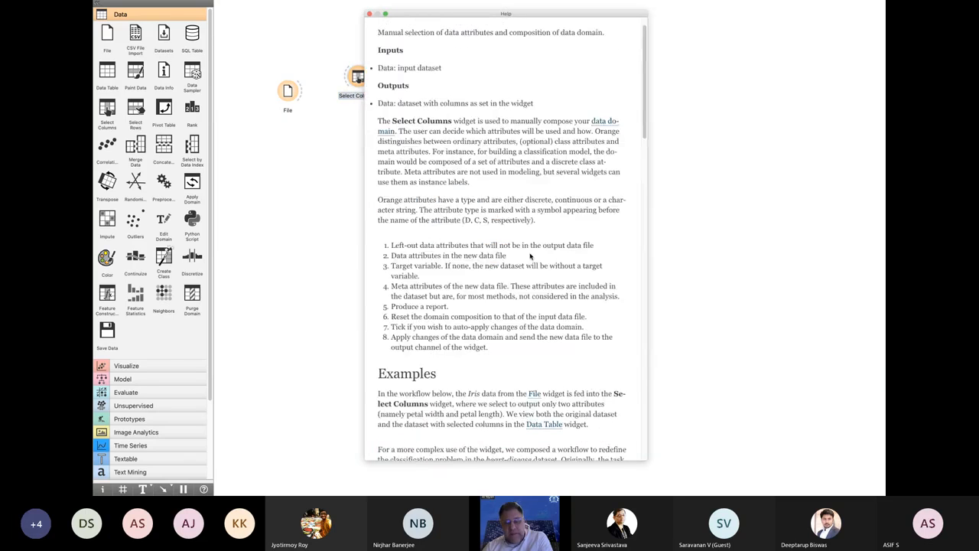
pyautogui.scroll(-10, 530, 256)
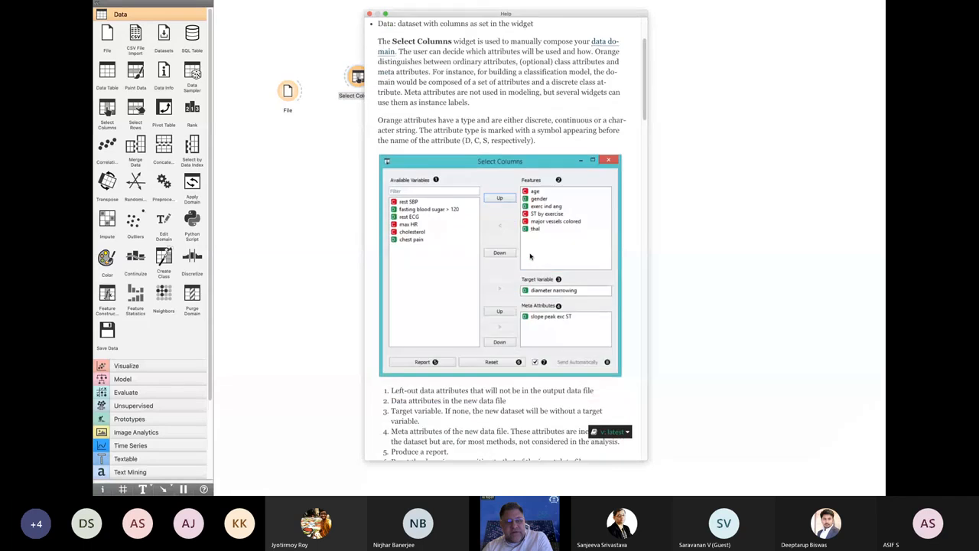
pyautogui.scroll(-10, 530, 257)
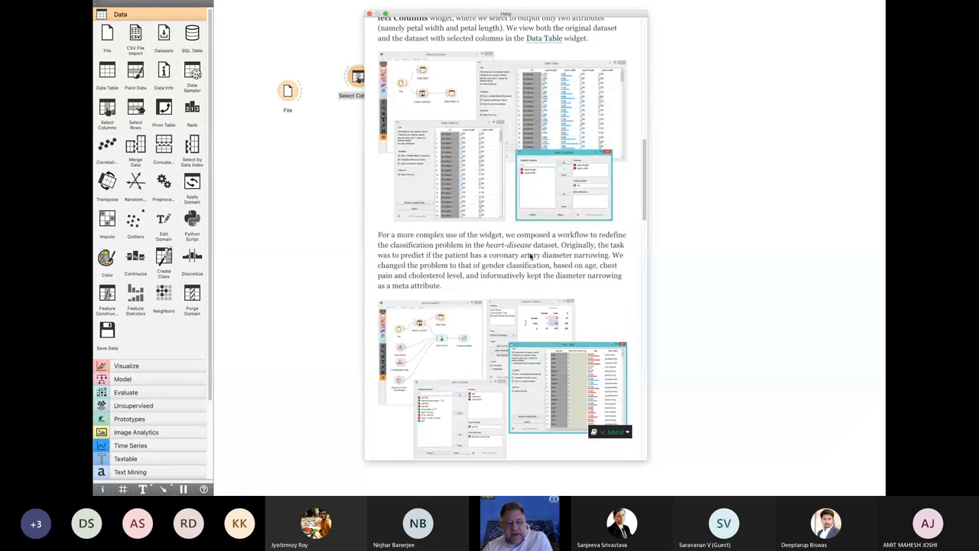
pyautogui.scroll(15, 530, 256)
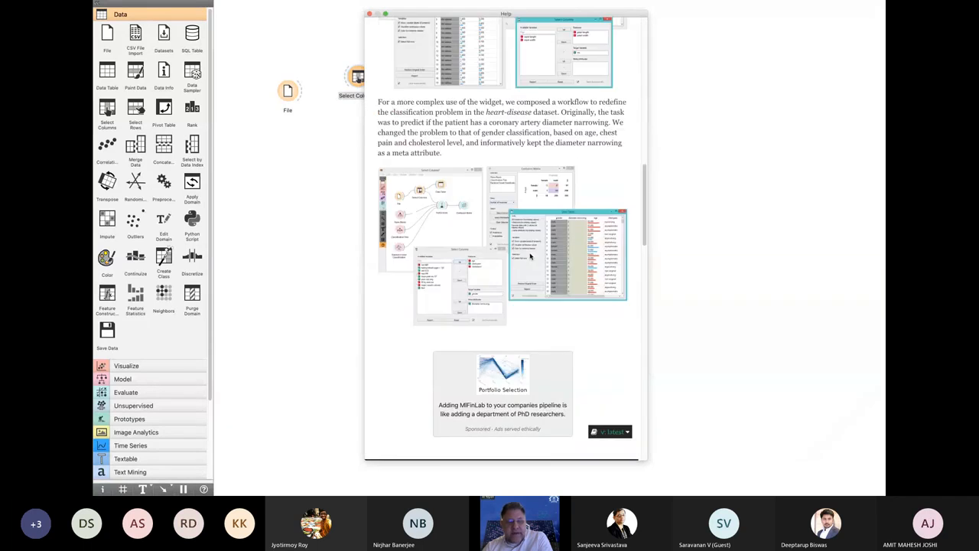
pyautogui.click(370, 15)
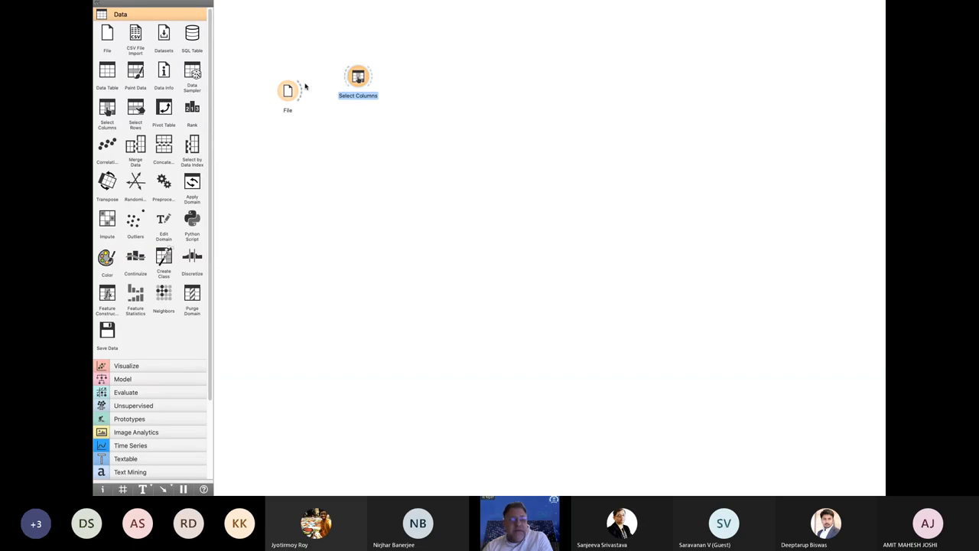
# Connect the File widget to Select Columns, linking Data to Data, and accept the link settings.
pyautogui.moveTo(301, 93); pyautogui.dragTo(344, 79)
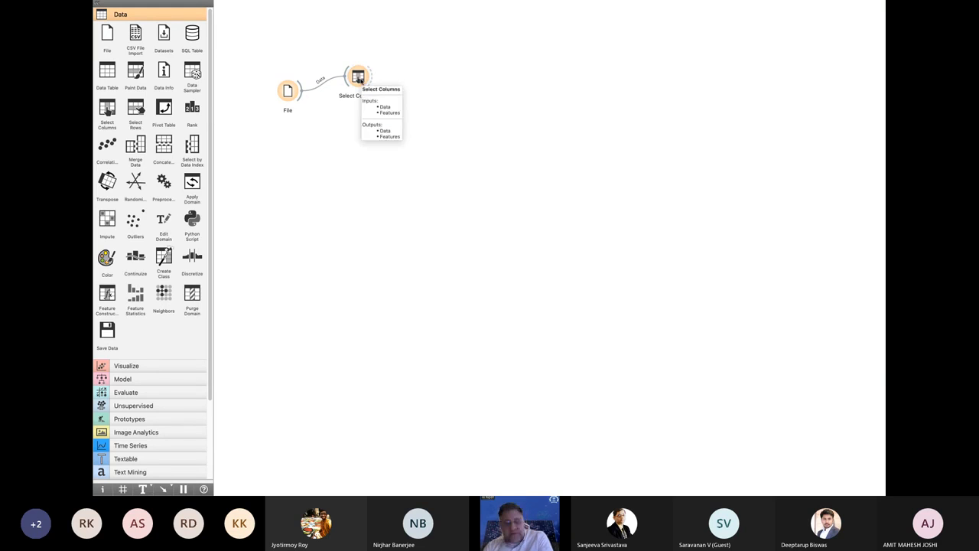
pyautogui.doubleClick(318, 80)
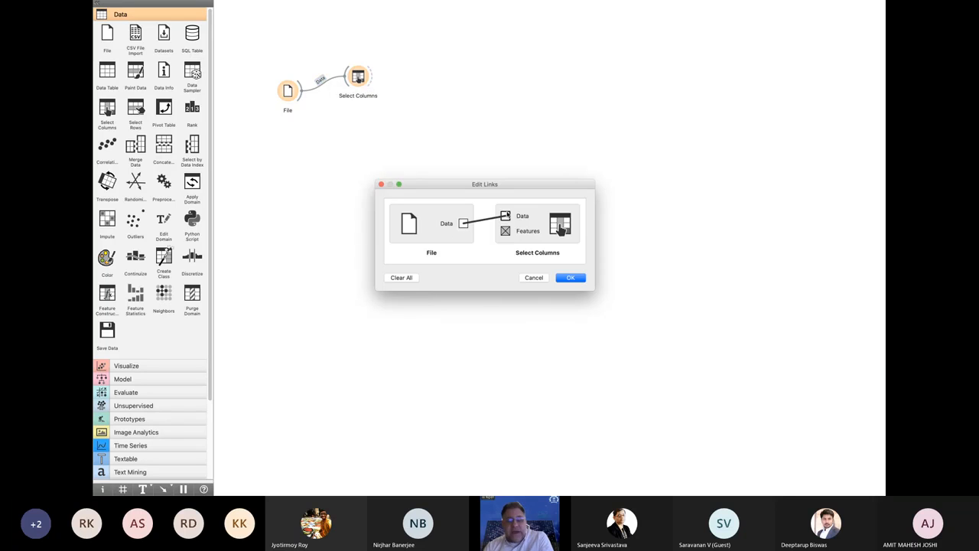
pyautogui.click(569, 277)
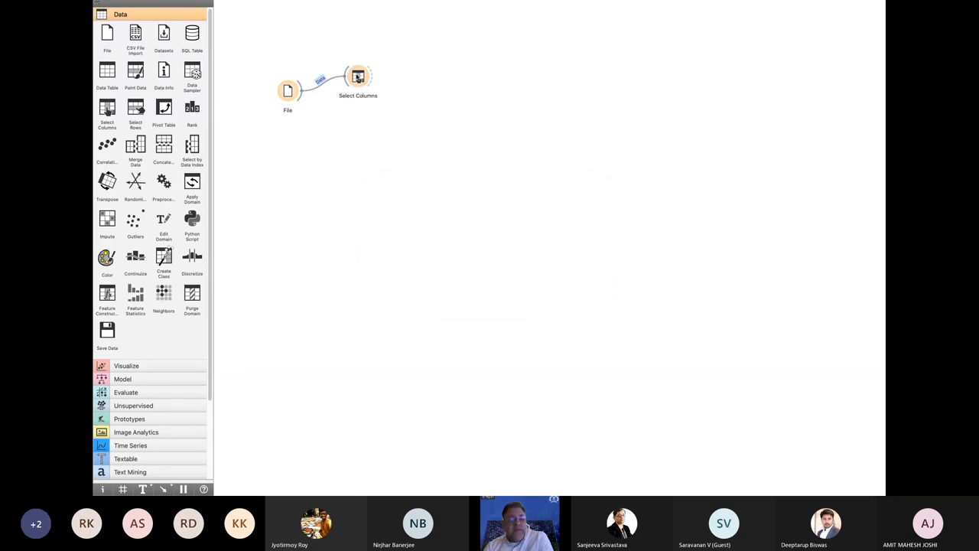
# In Select Columns, move both categorical disease variables, "disease pos /neg" and "disease pos/neg", from the features to the available variables.
pyautogui.doubleClick(357, 78)
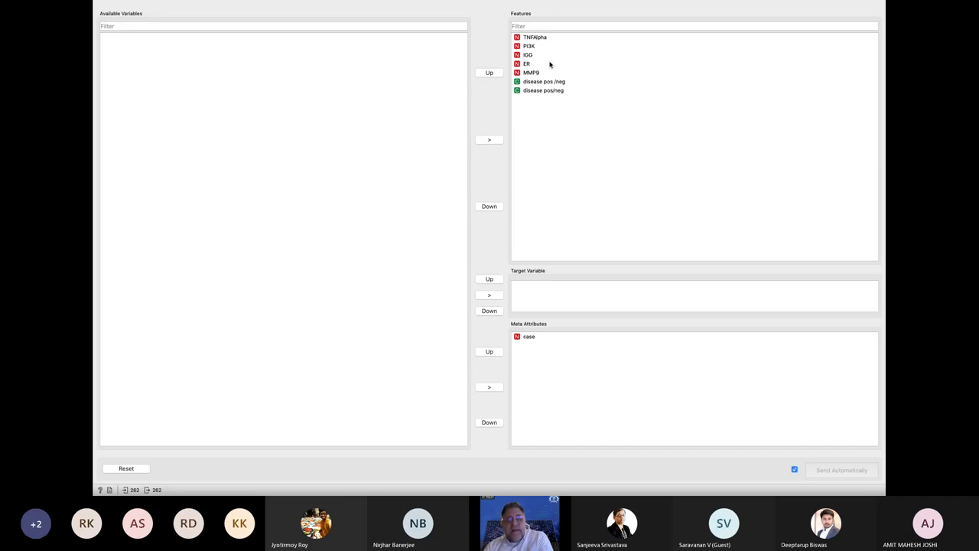
pyautogui.click(533, 83)
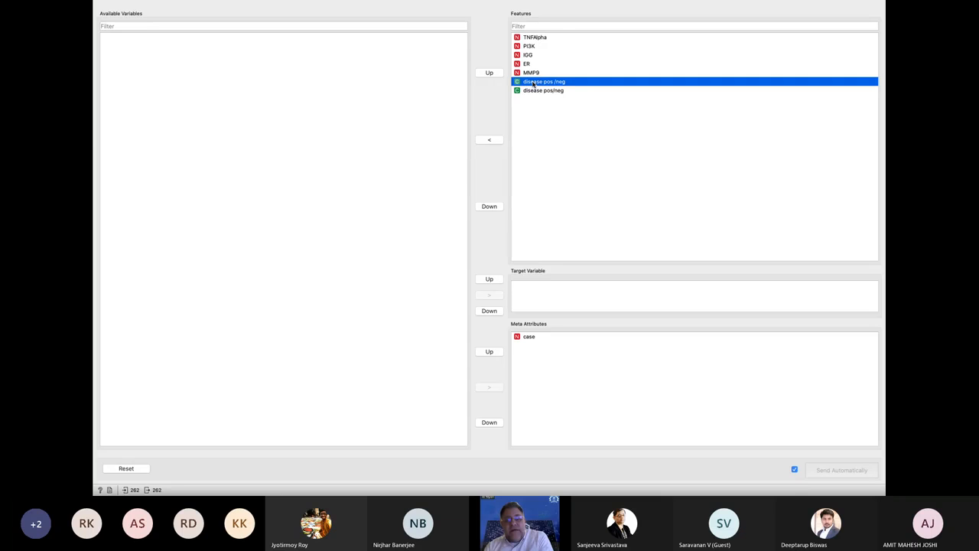
pyautogui.click(491, 140)
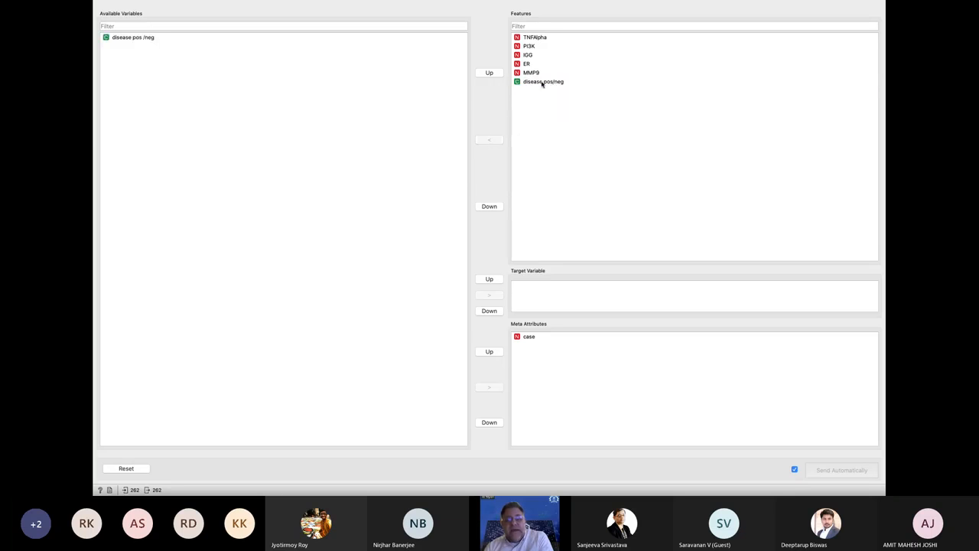
pyautogui.click(542, 82)
pyautogui.click(490, 140)
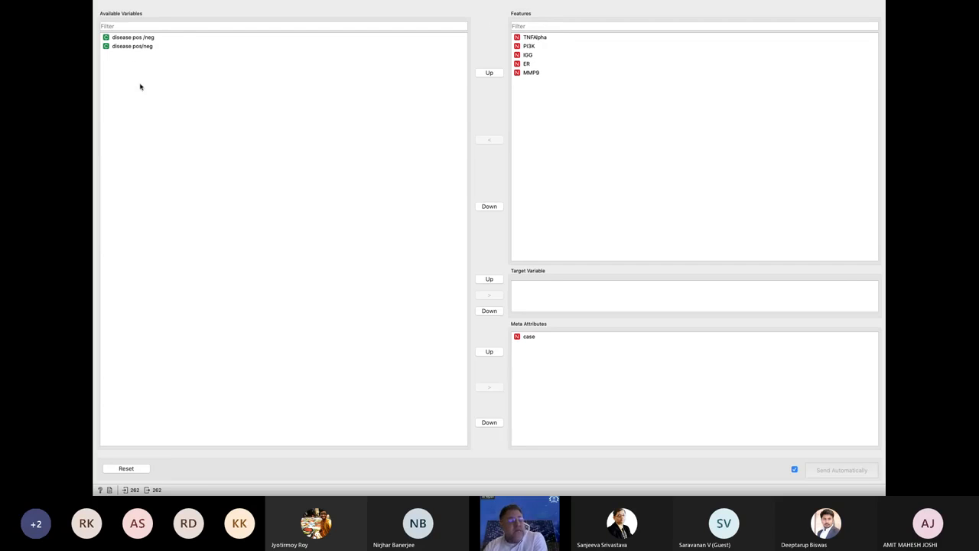
# Assign "disease pos /neg" as the target variable and close the Select Columns widget.
pyautogui.click(130, 39)
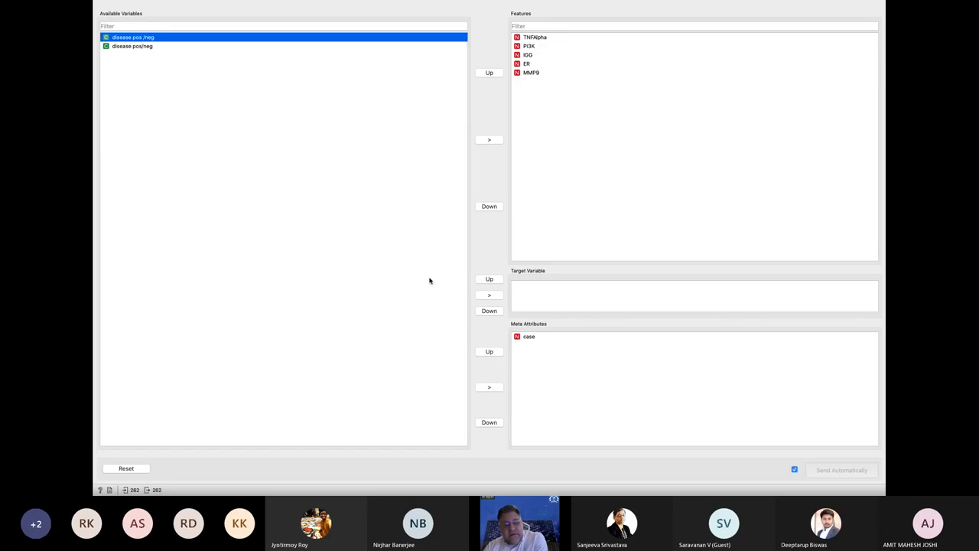
pyautogui.click(494, 296)
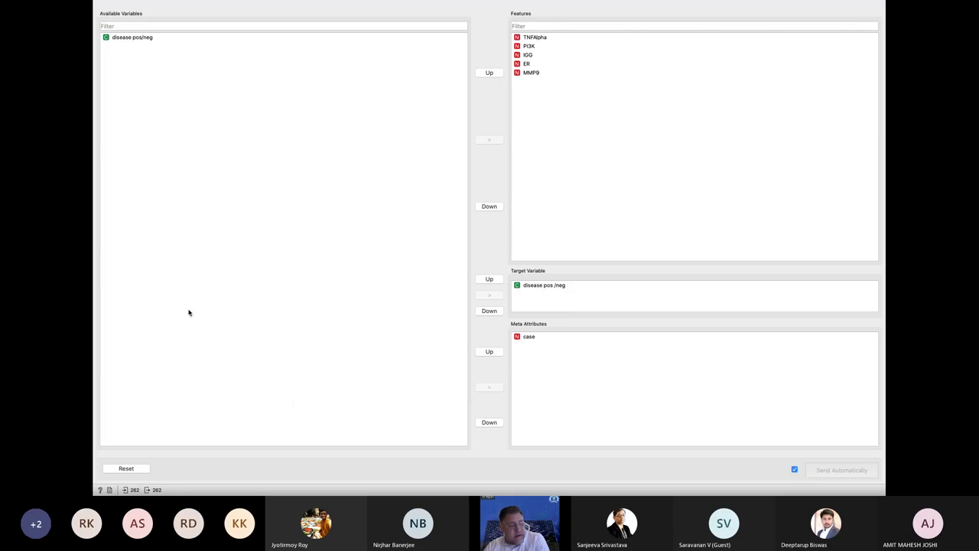
pyautogui.click(99, 15)
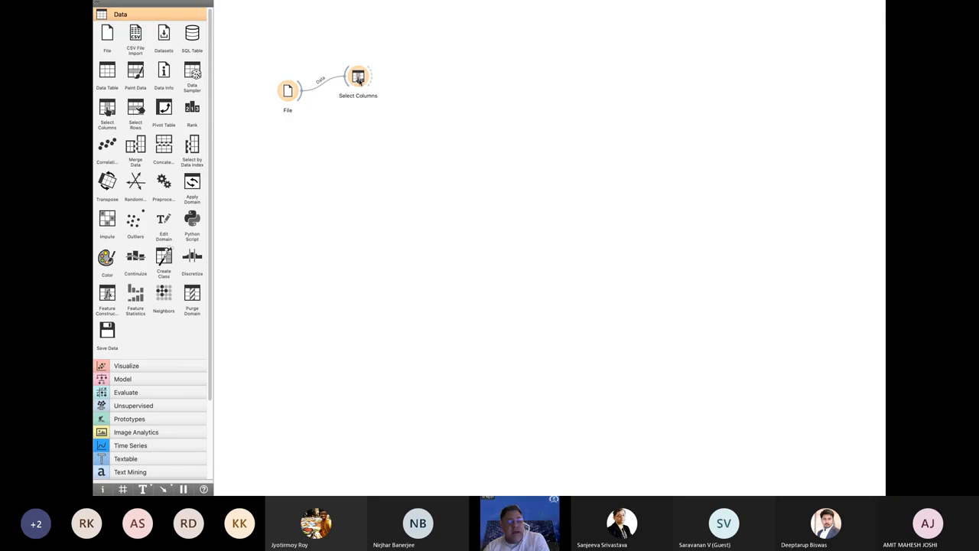
# Reopen the Select Columns widget to review the feature, target and meta attribute assignments, and close it.
pyautogui.click(359, 78)
pyautogui.doubleClick(359, 78)
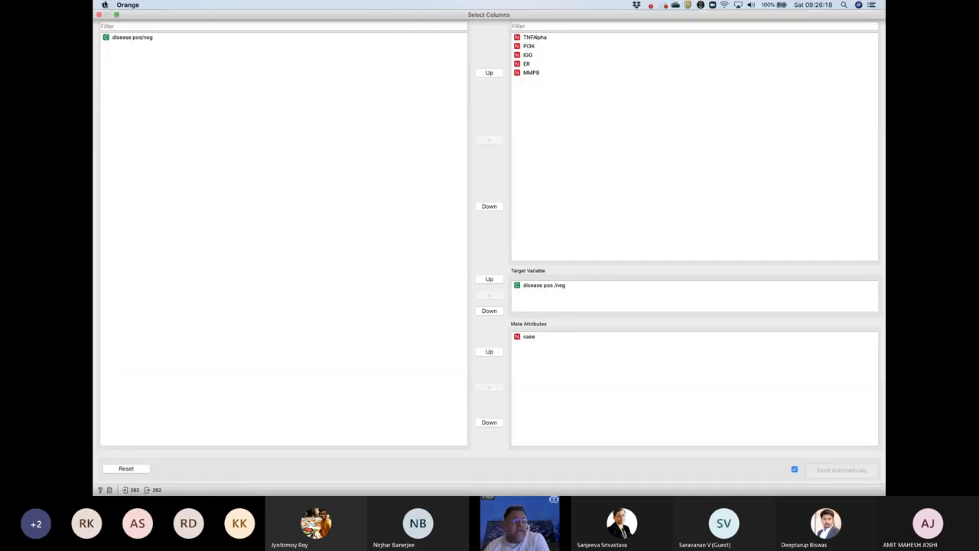
pyautogui.click(99, 8)
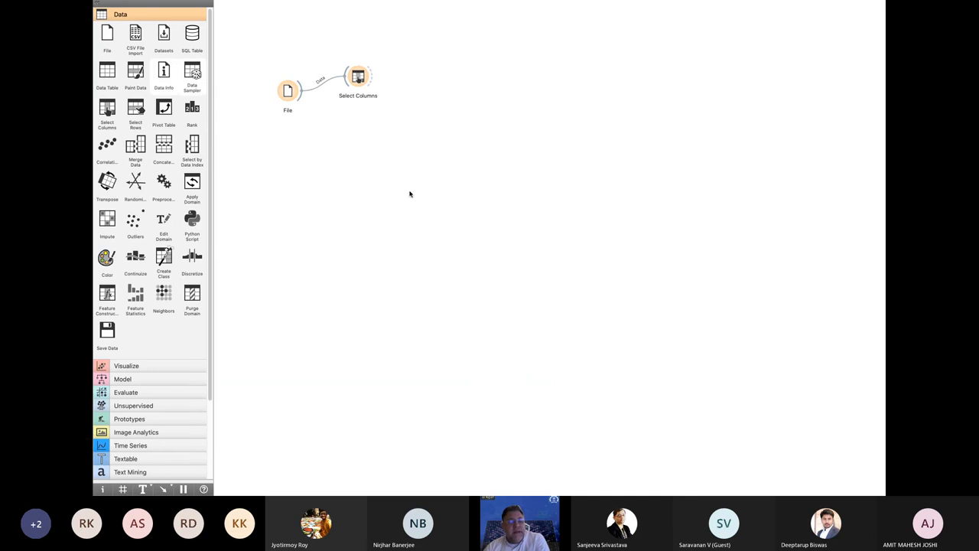
# Take the workflow window out of full screen and place a PCA widget from the Unsupervised category to the upper right of Select Columns.
pyautogui.moveTo(190, 4)
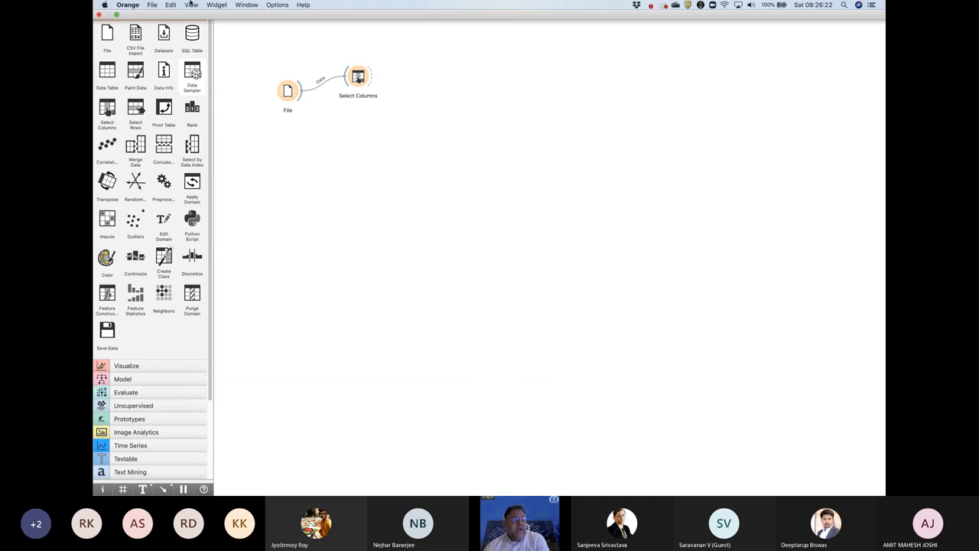
pyautogui.click(116, 15)
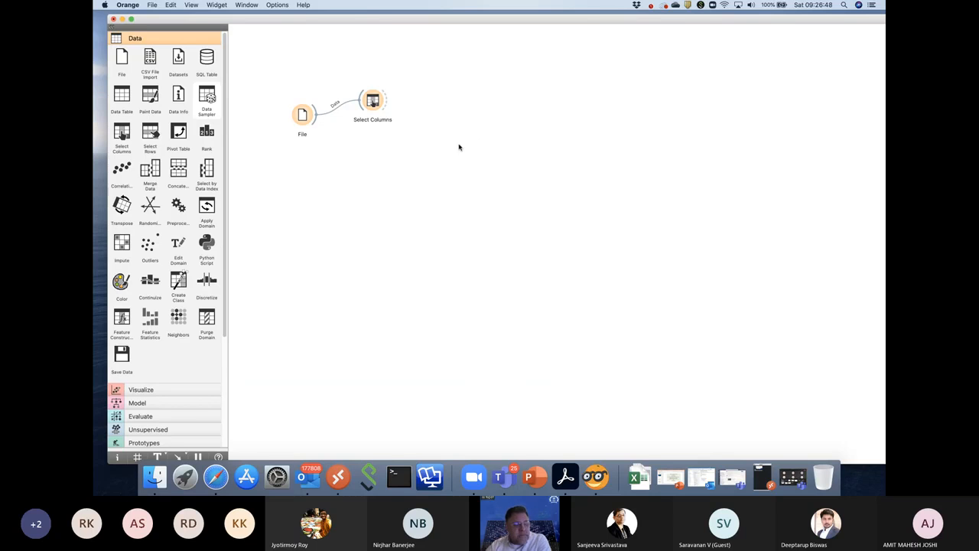
pyautogui.click(149, 430)
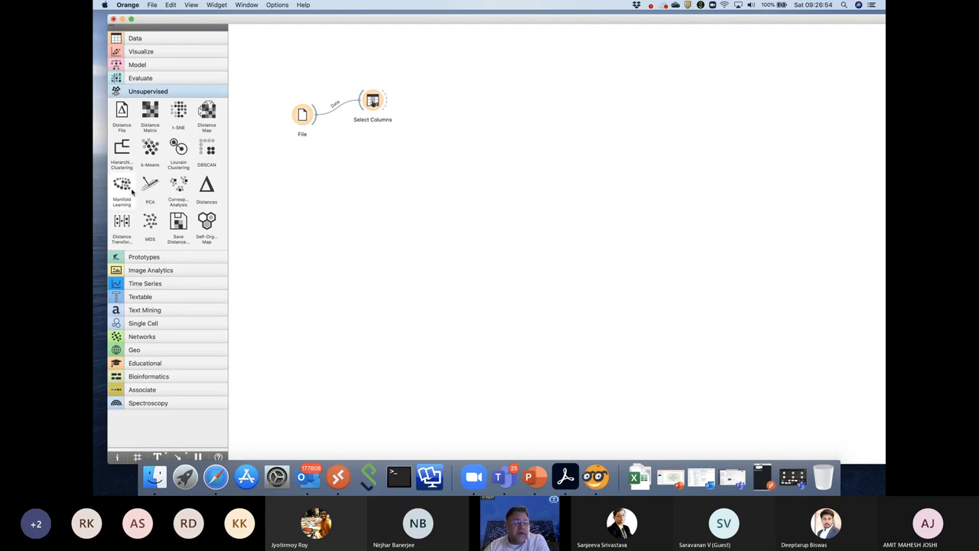
pyautogui.moveTo(149, 185); pyautogui.dragTo(440, 67)
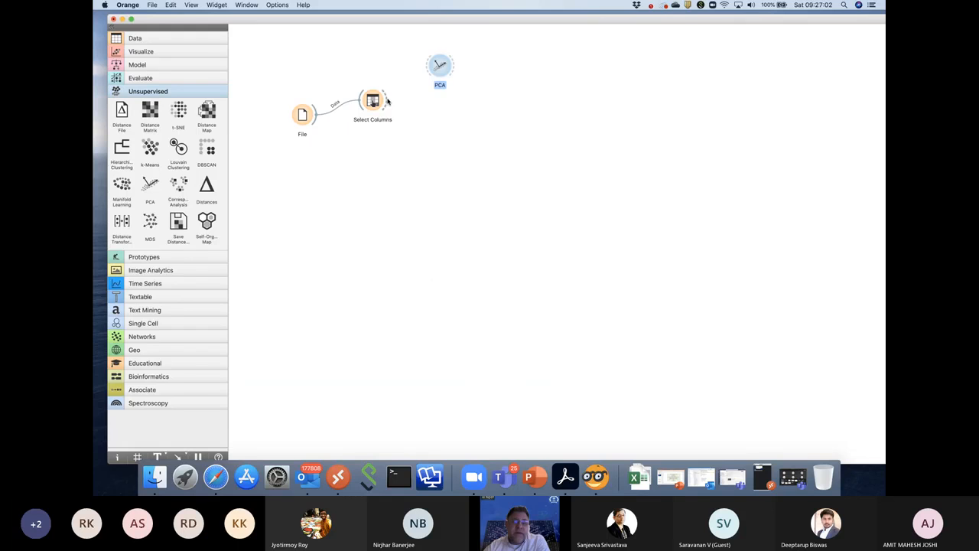
# Connect Select Columns to PCA, linking its Data output to the PCA Data input, and confirm the link.
pyautogui.moveTo(387, 100); pyautogui.dragTo(427, 67)
pyautogui.doubleClick(404, 87)
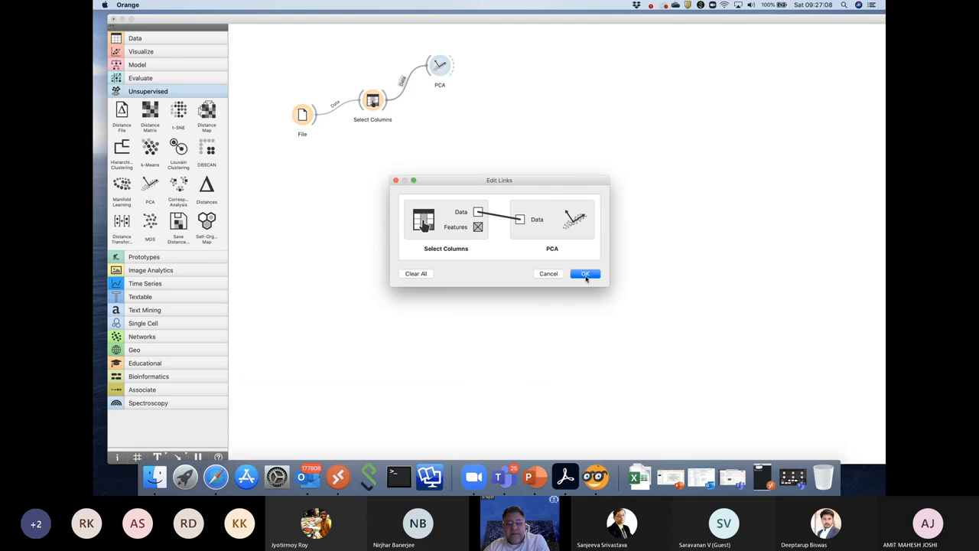
pyautogui.click(586, 274)
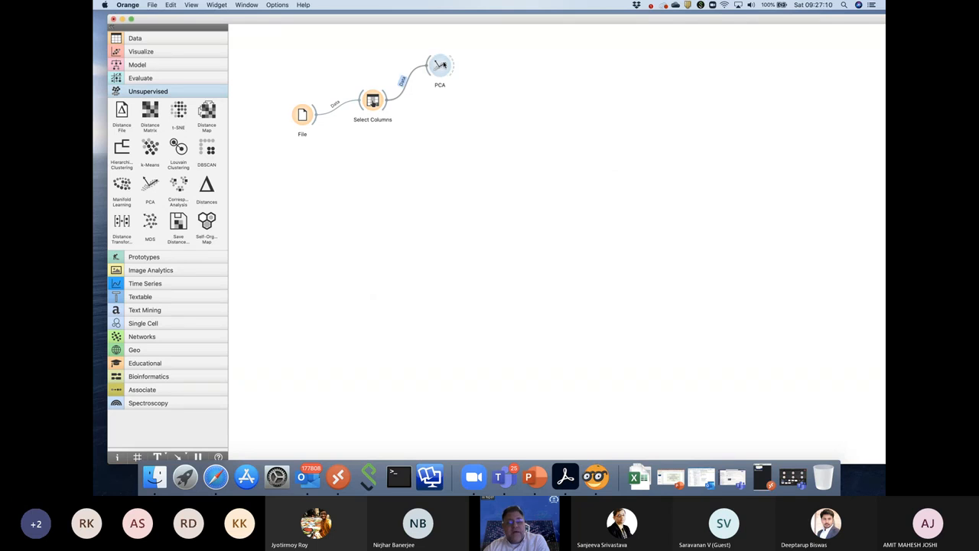
# Compare the explained variance for 1 and 4 components in the PCA widget's plot, return the selection to 3 components, and close it.
pyautogui.doubleClick(441, 65)
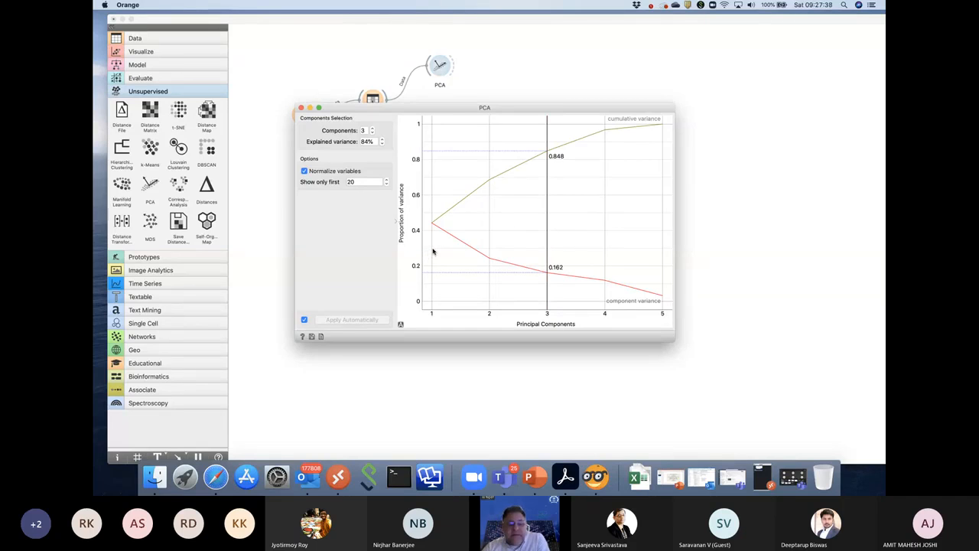
pyautogui.moveTo(546, 213); pyautogui.dragTo(439, 225)
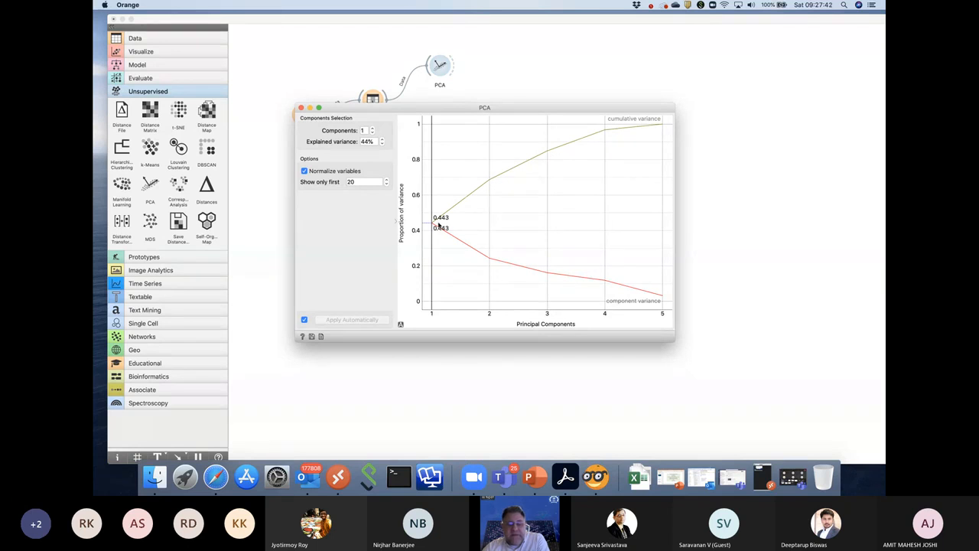
pyautogui.moveTo(445, 225); pyautogui.dragTo(605, 222)
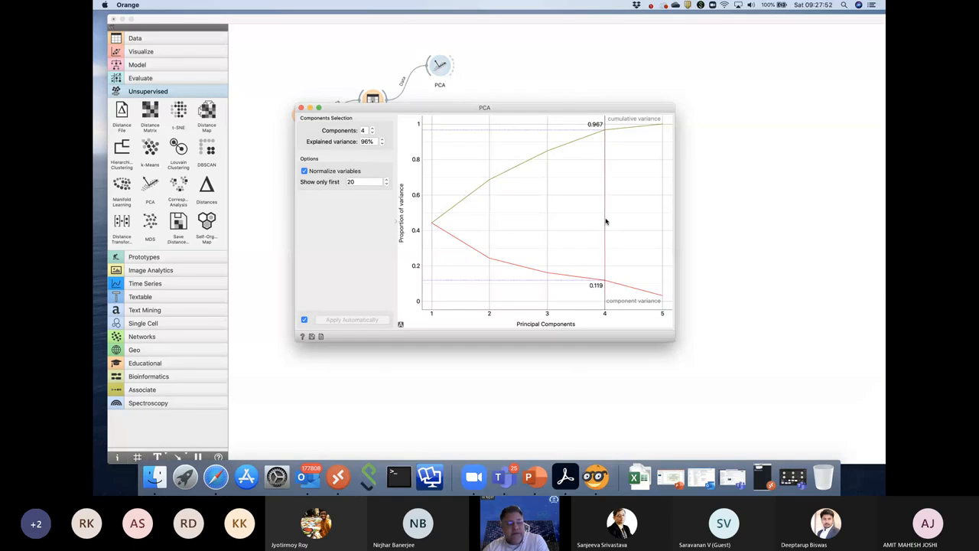
pyautogui.moveTo(605, 221); pyautogui.dragTo(570, 226)
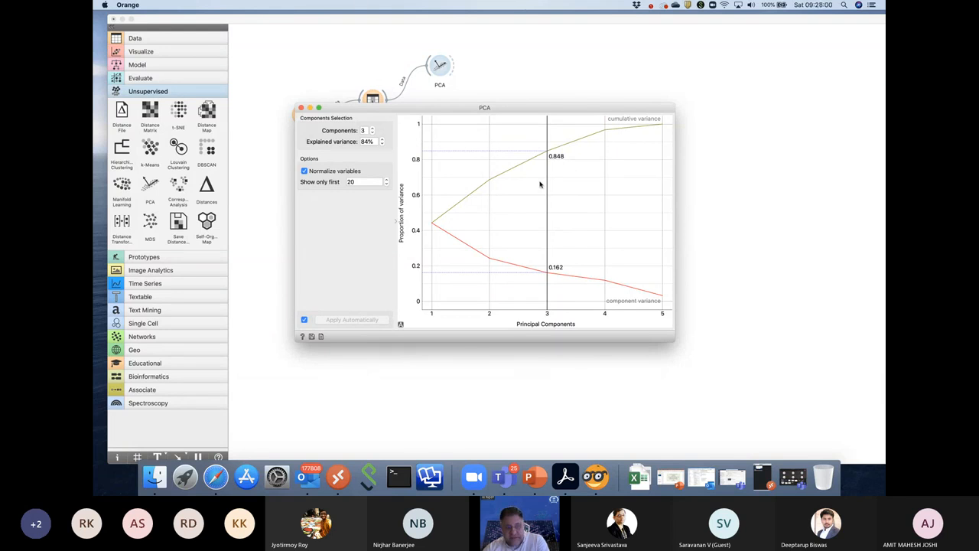
pyautogui.click(302, 108)
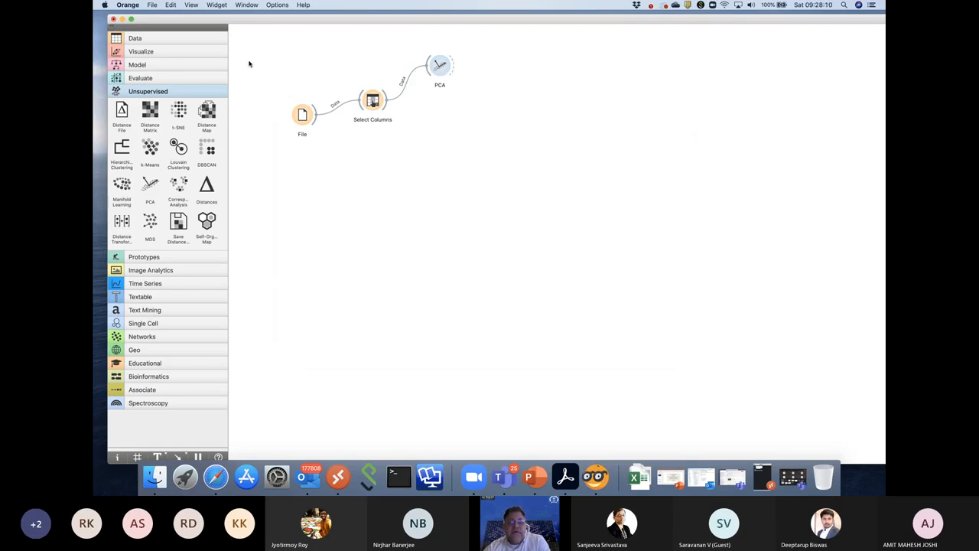
# Place a Data Table widget from the Data category to the upper right of PCA and connect PCA's Data output to it.
pyautogui.click(168, 39)
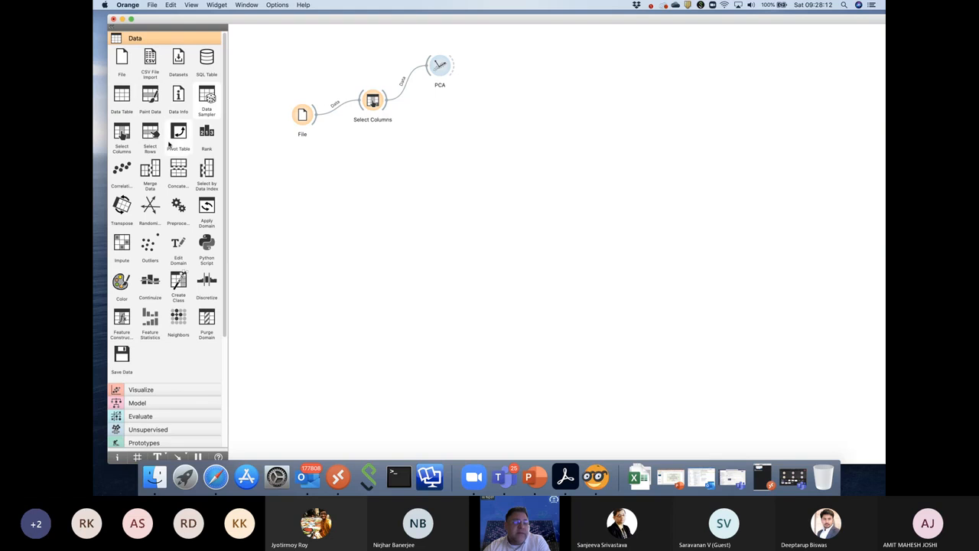
pyautogui.moveTo(121, 95); pyautogui.dragTo(517, 51)
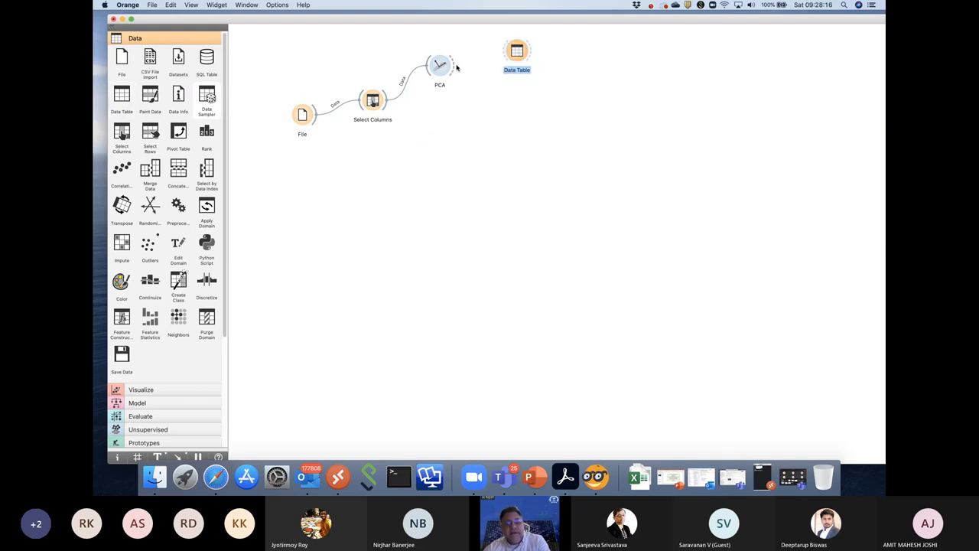
pyautogui.moveTo(459, 67); pyautogui.dragTo(508, 49)
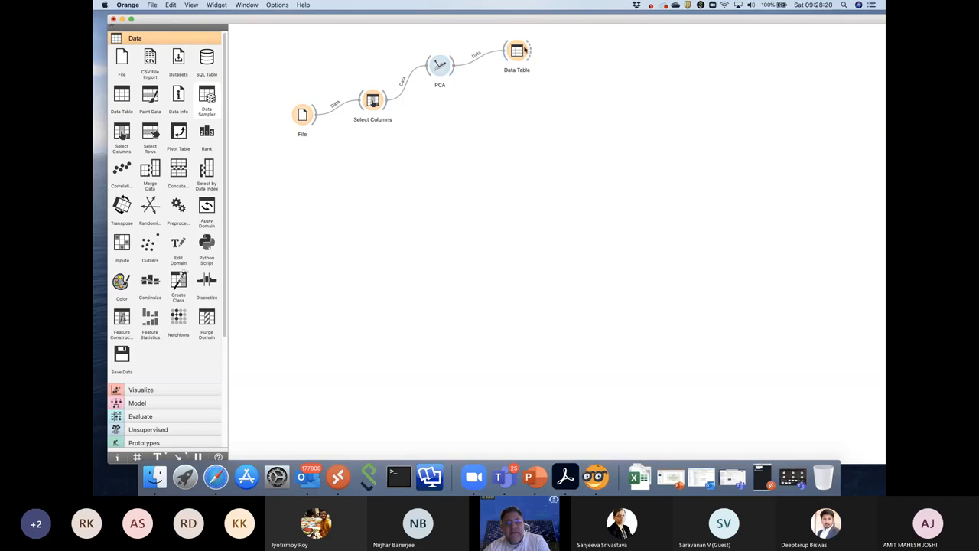
# Open the Data Table and examine the disease target, principal component scores and original feature columns across the rows, and close it.
pyautogui.doubleClick(518, 52)
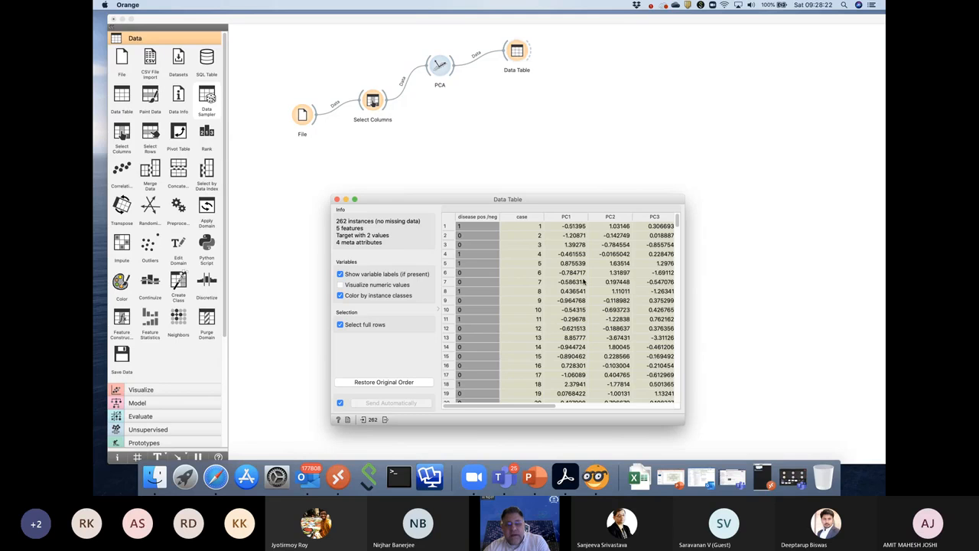
pyautogui.scroll(-15, 584, 281)
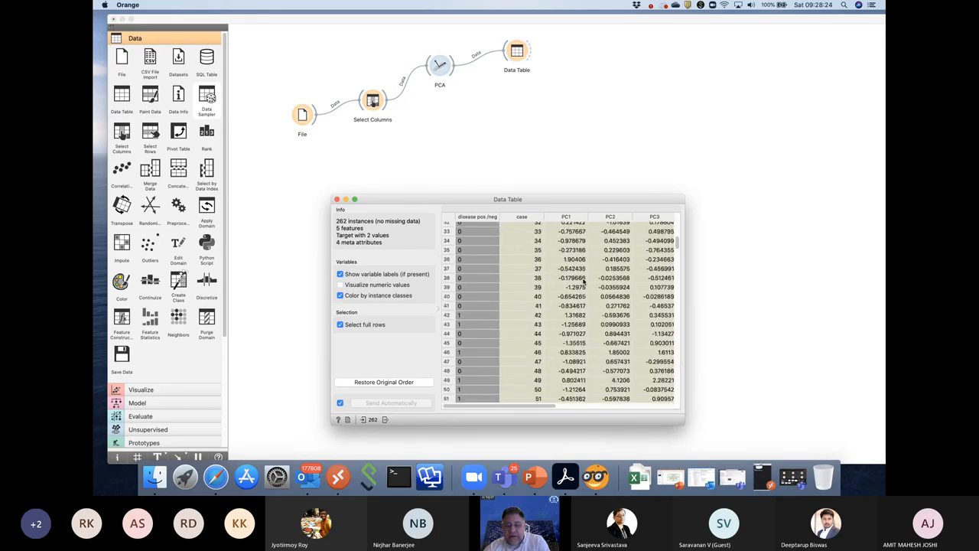
pyautogui.scroll(-20, 583, 281)
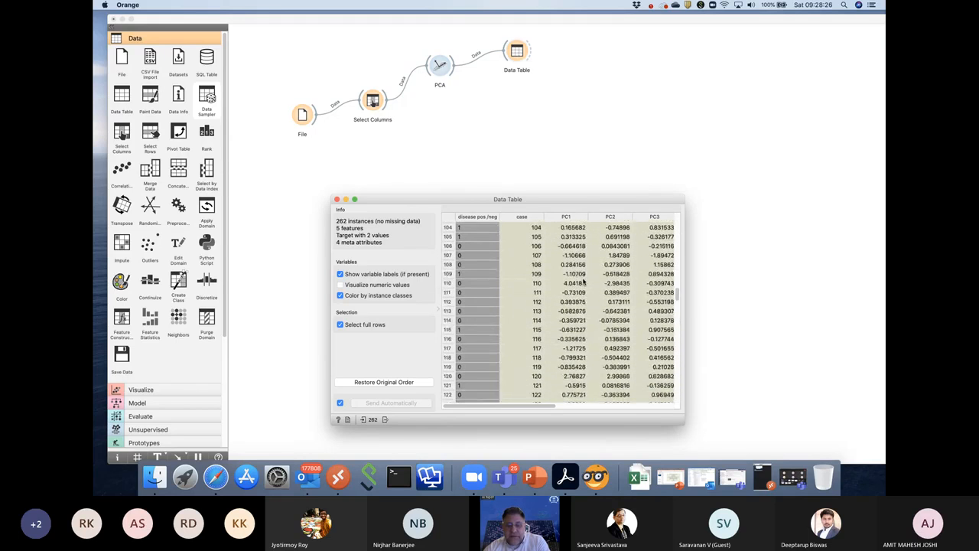
pyautogui.moveTo(533, 407); pyautogui.dragTo(657, 413)
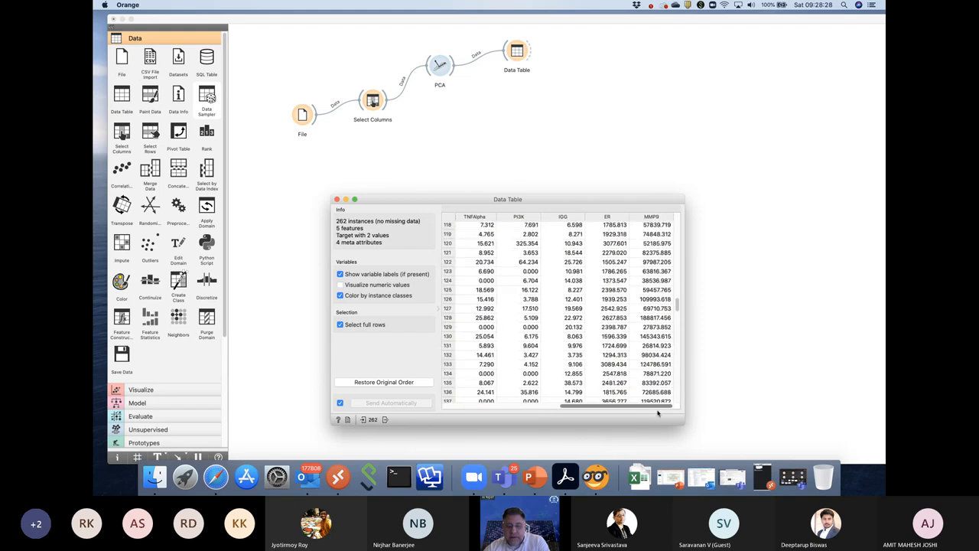
pyautogui.scroll(20, 544, 277)
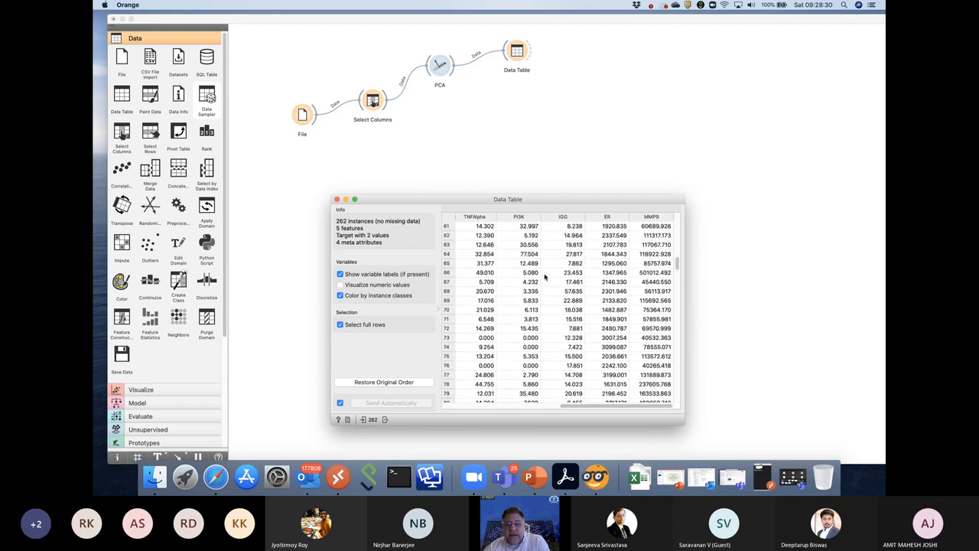
pyautogui.scroll(8, 544, 277)
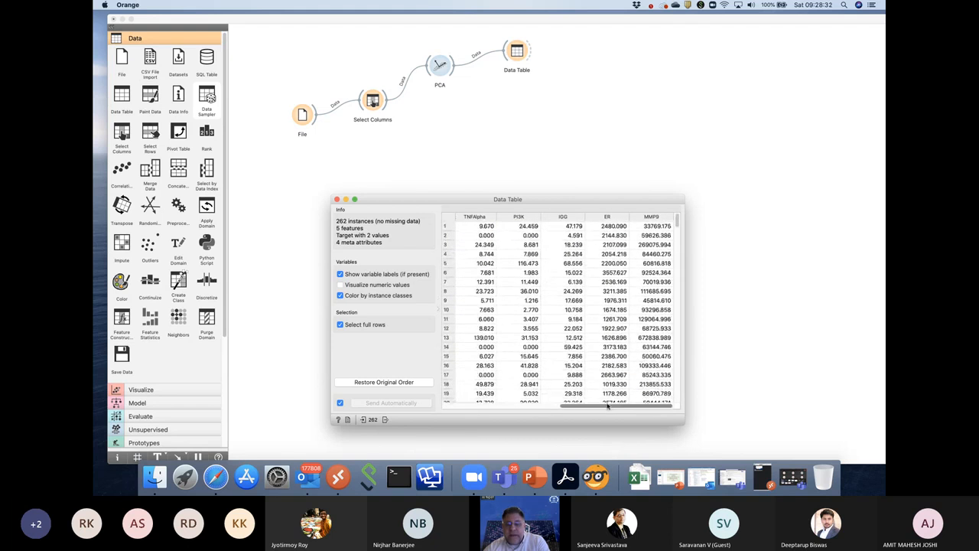
pyautogui.moveTo(589, 406); pyautogui.dragTo(432, 408)
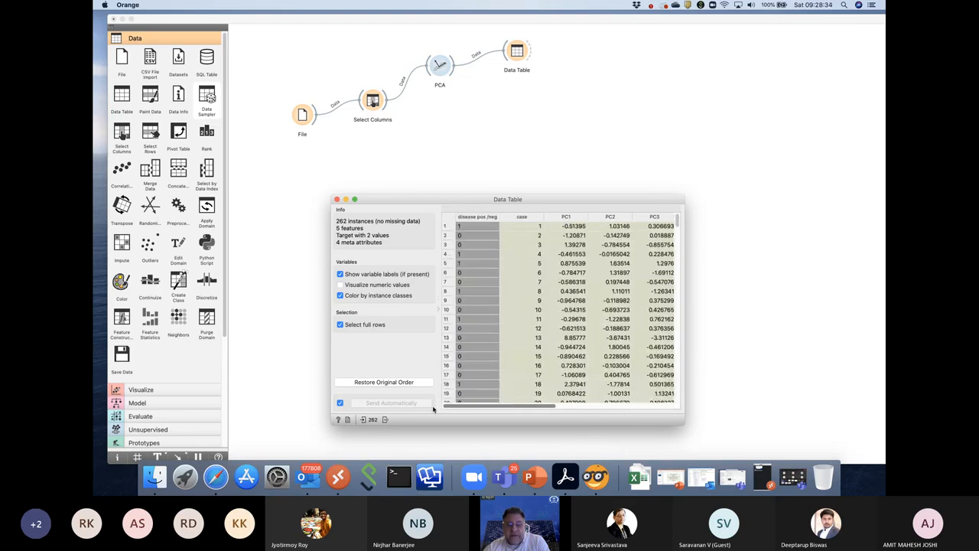
pyautogui.click(337, 199)
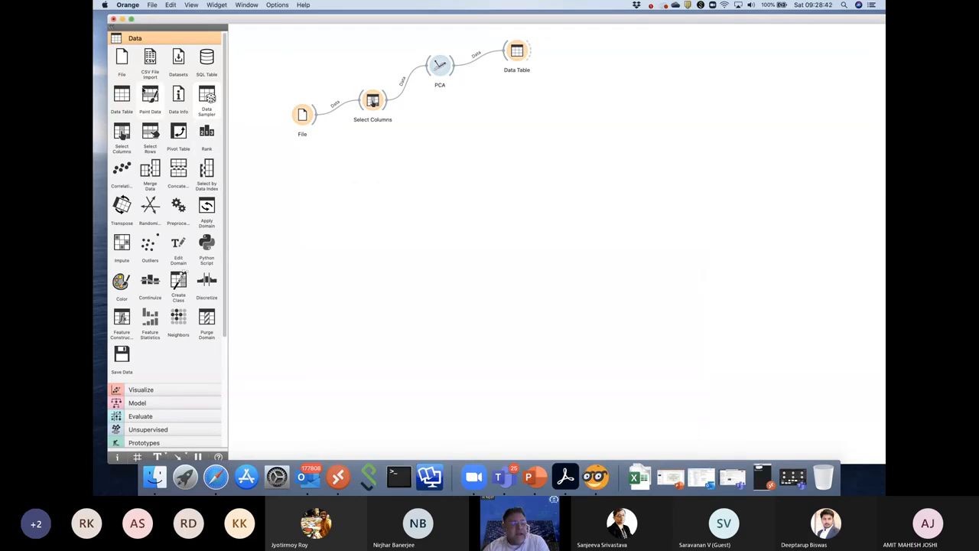
# Add a Scatter Plot widget from the Visualize category beside Data Table and link the table's Data output to the plot's Data input.
pyautogui.click(173, 395)
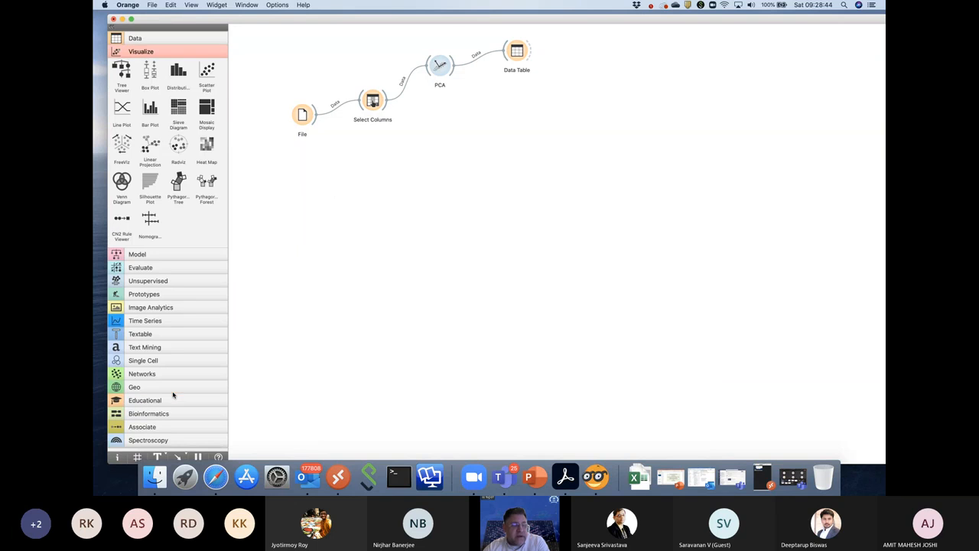
pyautogui.moveTo(213, 82); pyautogui.dragTo(580, 44)
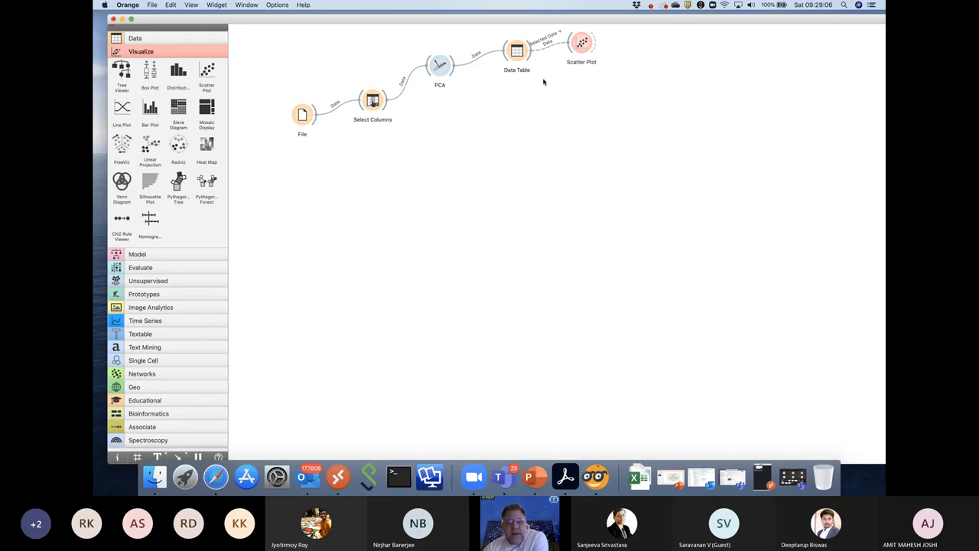
pyautogui.doubleClick(545, 50)
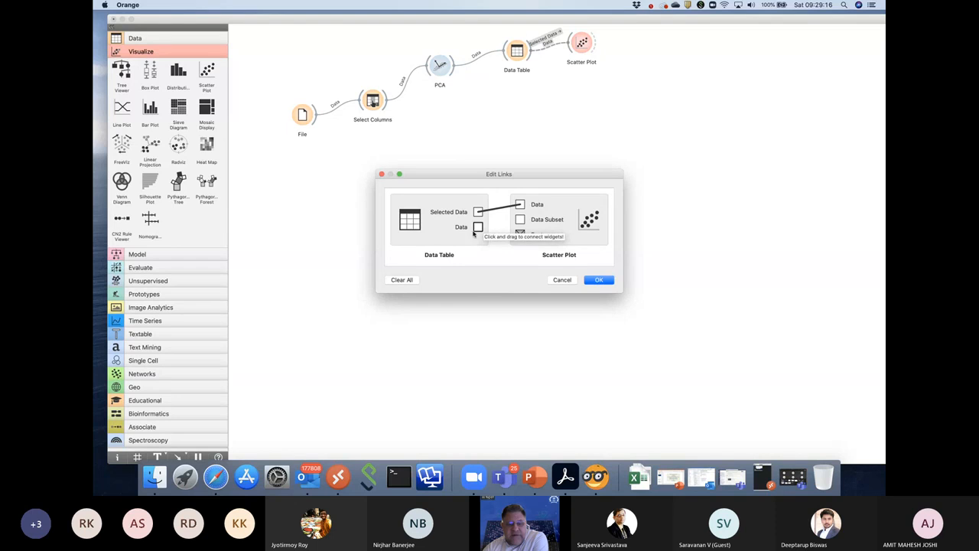
pyautogui.moveTo(480, 229); pyautogui.dragTo(522, 207)
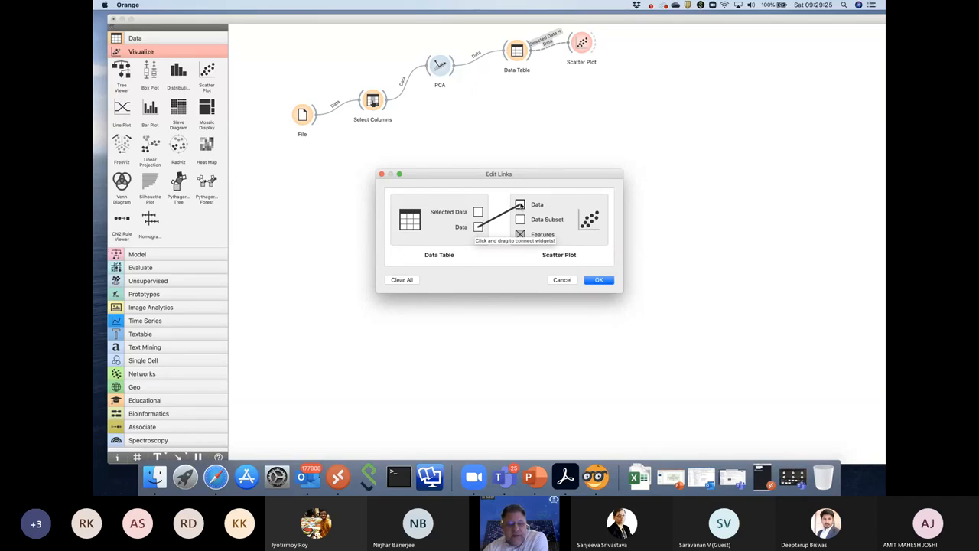
pyautogui.click(605, 280)
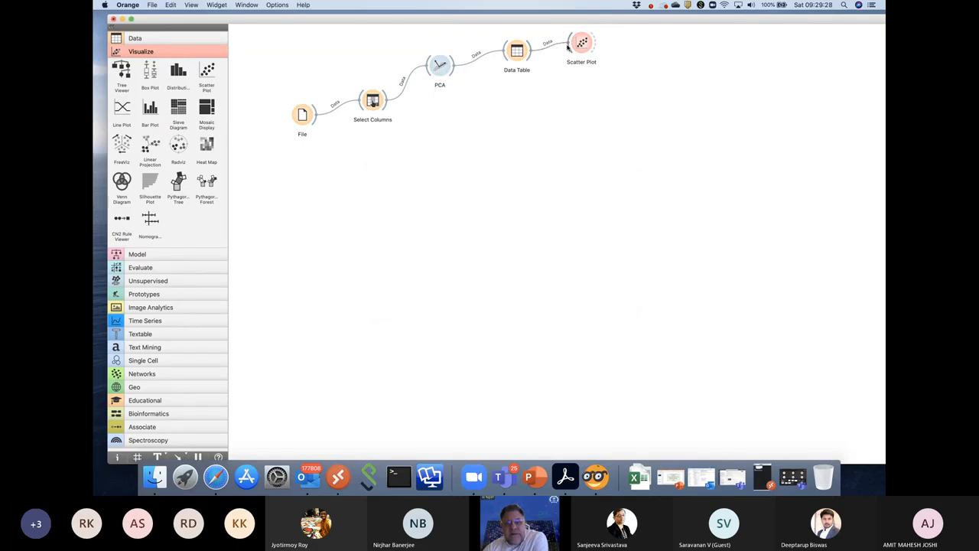
# Examine the Scatter Plot of PC1 against PC2 coloured by "disease pos /neg", including its informative projections dialog and display options, and close it.
pyautogui.doubleClick(581, 44)
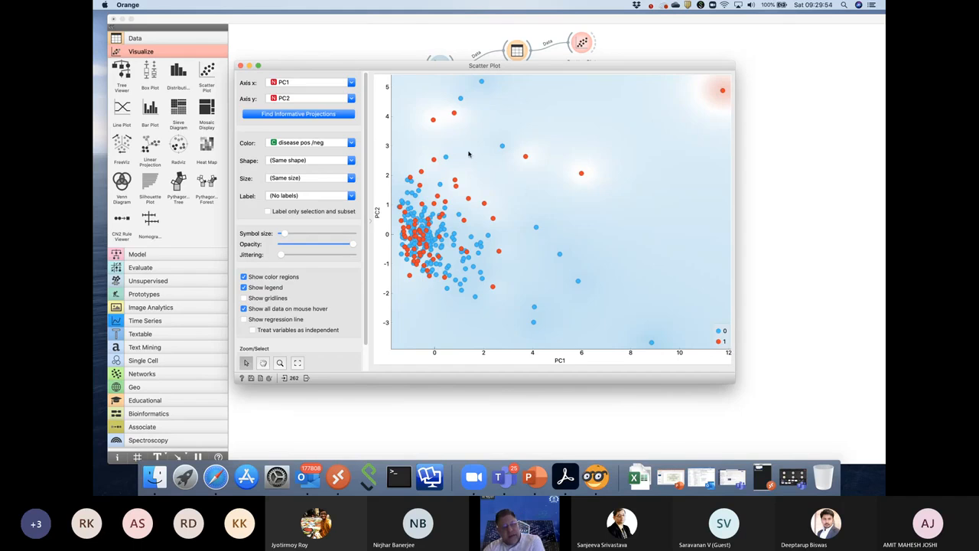
pyautogui.moveTo(426, 271)
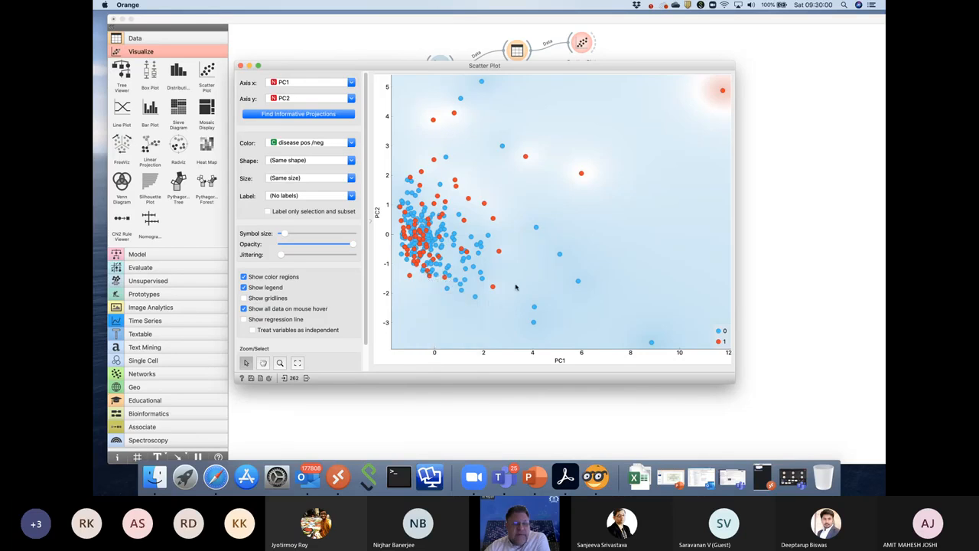
pyautogui.click(308, 115)
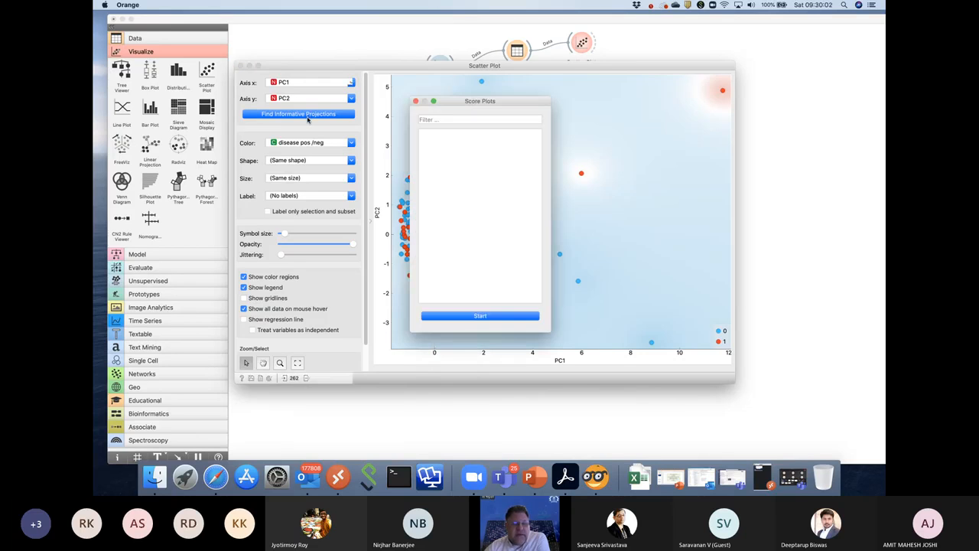
pyautogui.click(415, 101)
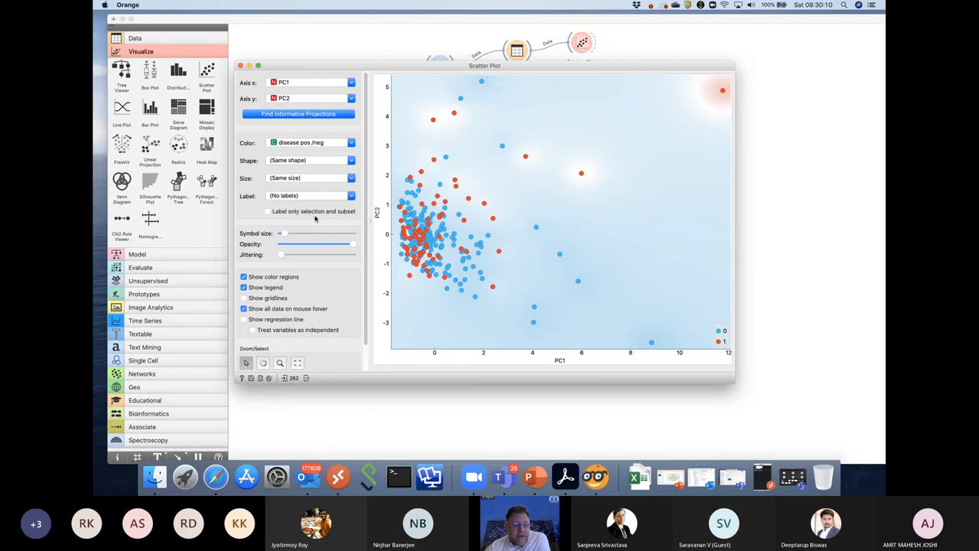
pyautogui.scroll(-2, 314, 219)
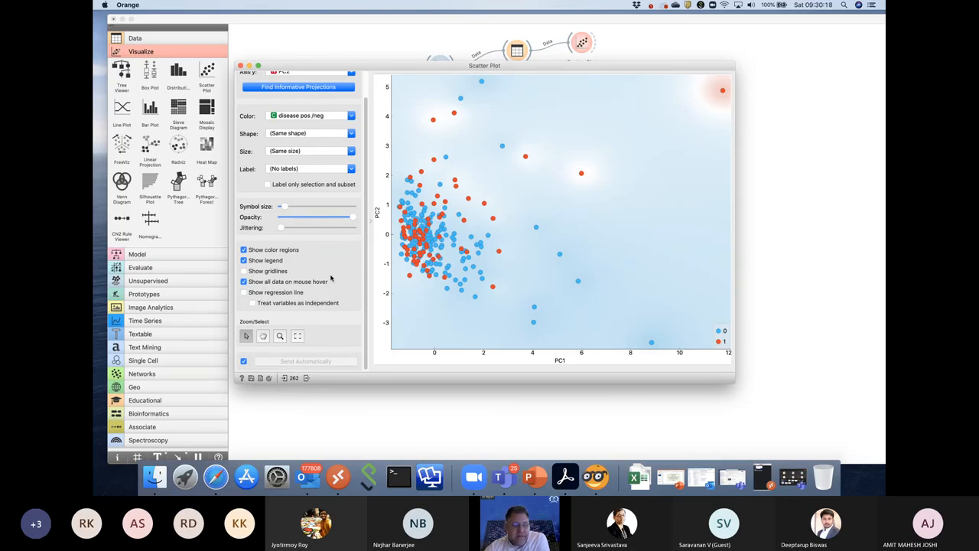
pyautogui.scroll(2, 330, 278)
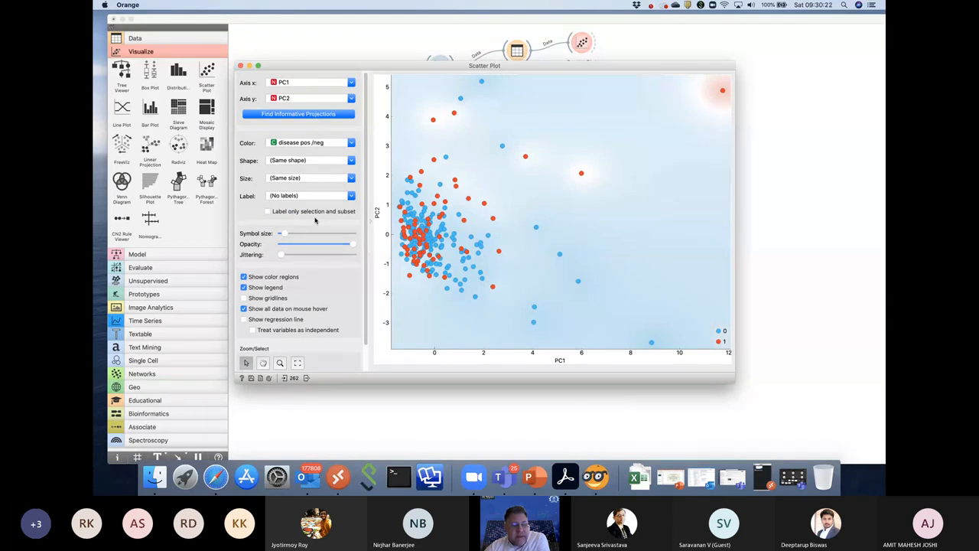
pyautogui.scroll(-2, 315, 219)
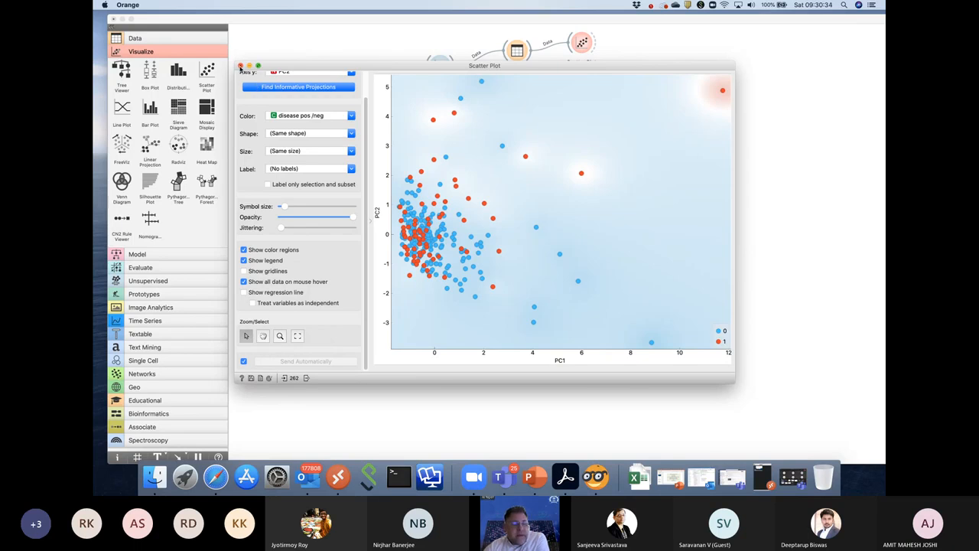
pyautogui.click(240, 66)
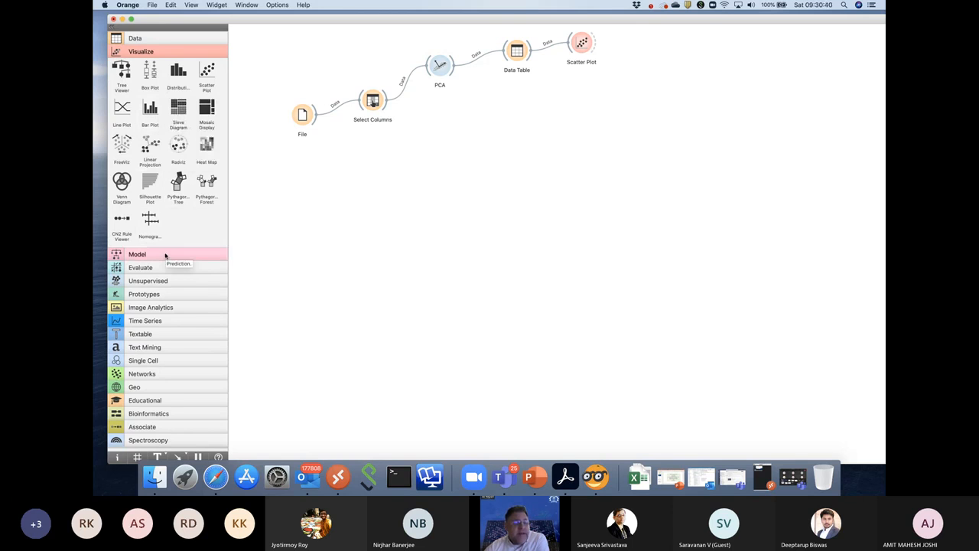
# Add a Linear Projection widget from the Visualize category below Scatter Plot and link Data Table's Data output to its Data input.
pyautogui.moveTo(150, 147); pyautogui.dragTo(673, 40)
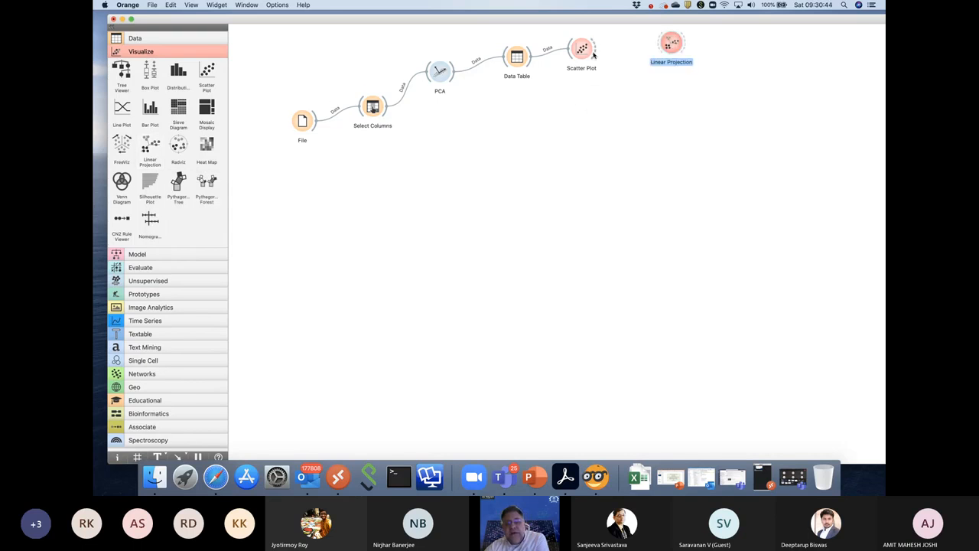
pyautogui.moveTo(670, 45); pyautogui.dragTo(582, 90)
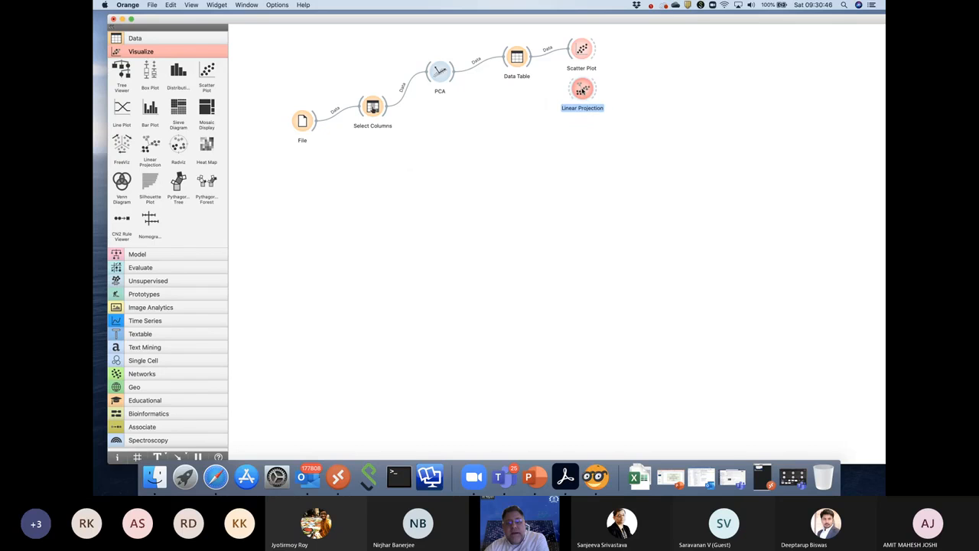
pyautogui.moveTo(530, 59); pyautogui.dragTo(571, 95)
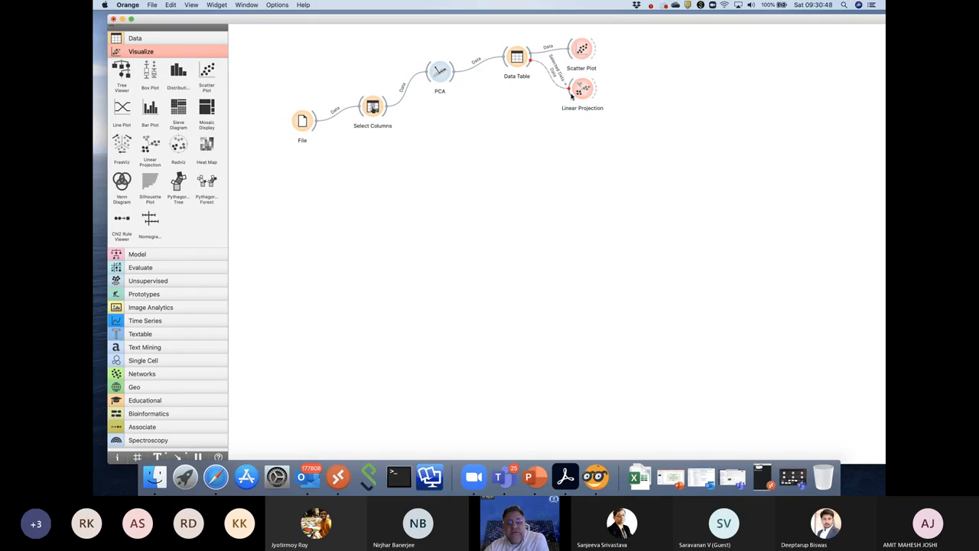
pyautogui.doubleClick(549, 75)
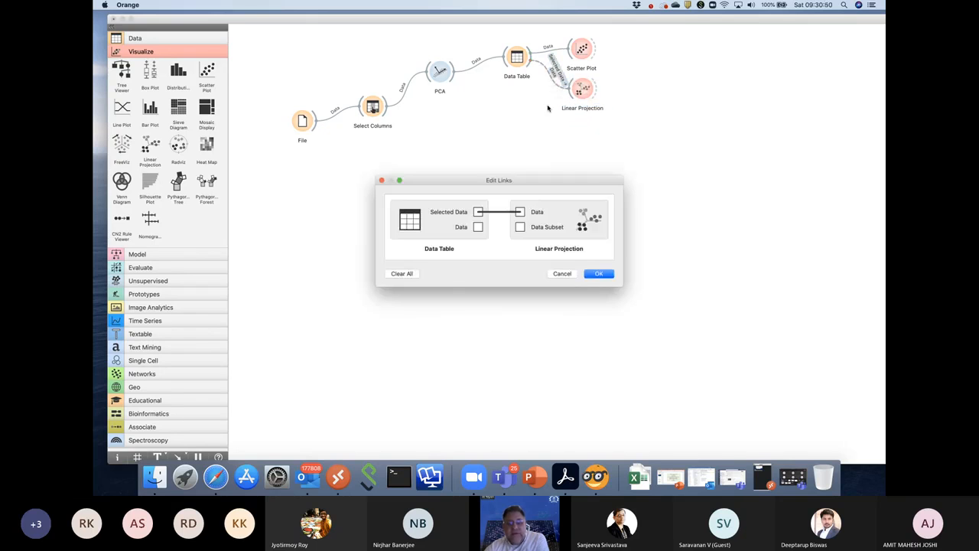
pyautogui.moveTo(481, 227); pyautogui.dragTo(520, 214)
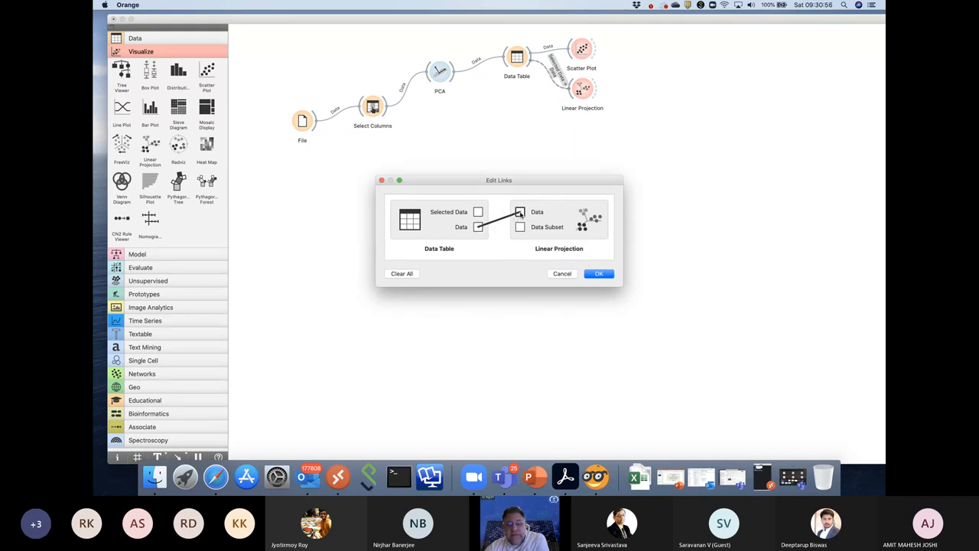
pyautogui.click(599, 273)
# Examine the Linear Projection of PC1, PC2 and PC3, comparing Circular Placement with Principal Component Analysis, and close it.
pyautogui.click(580, 85)
pyautogui.doubleClick(580, 86)
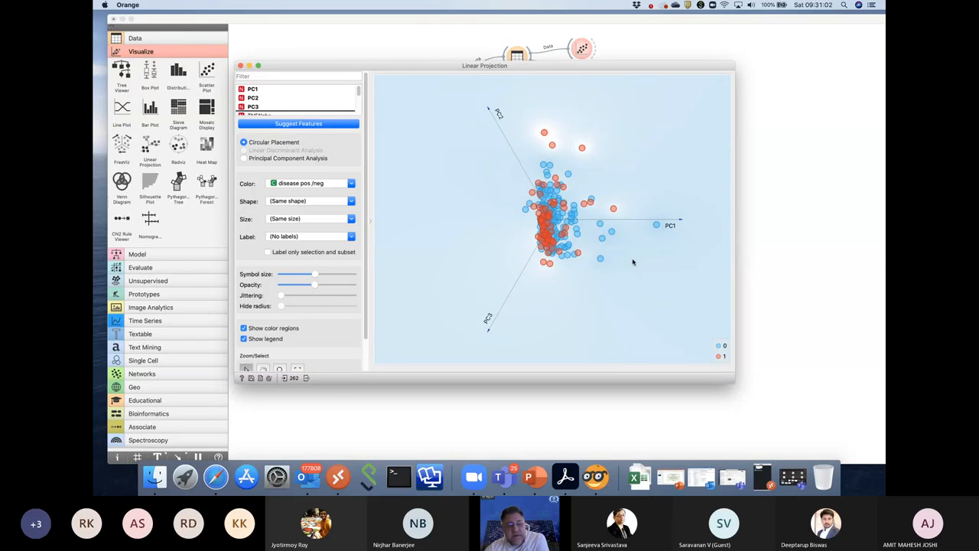
pyautogui.scroll(-2, 342, 269)
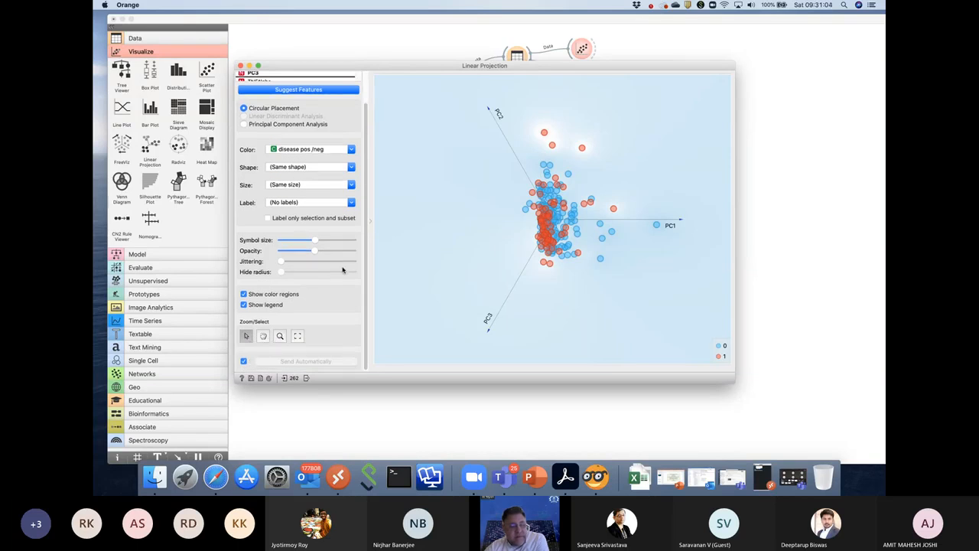
pyautogui.click(262, 336)
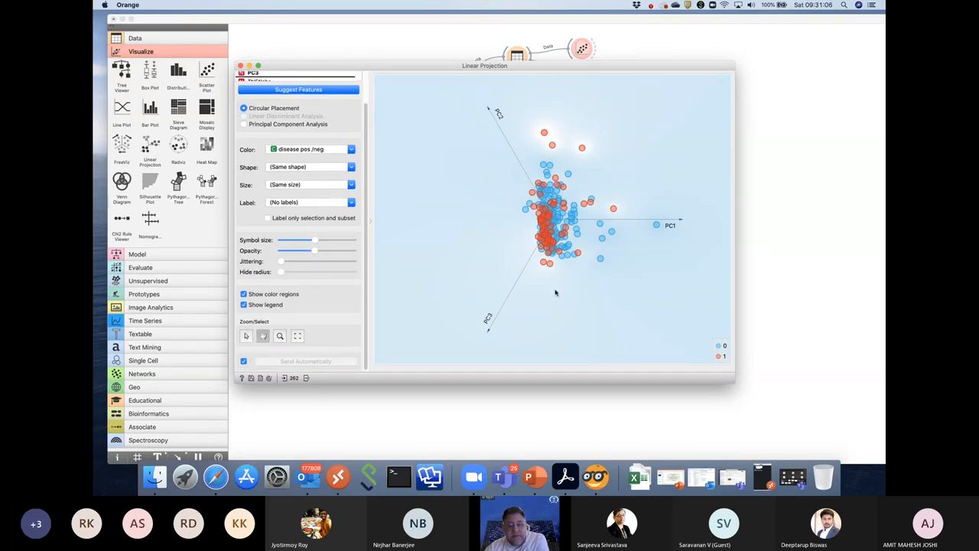
pyautogui.moveTo(526, 282); pyautogui.dragTo(543, 298)
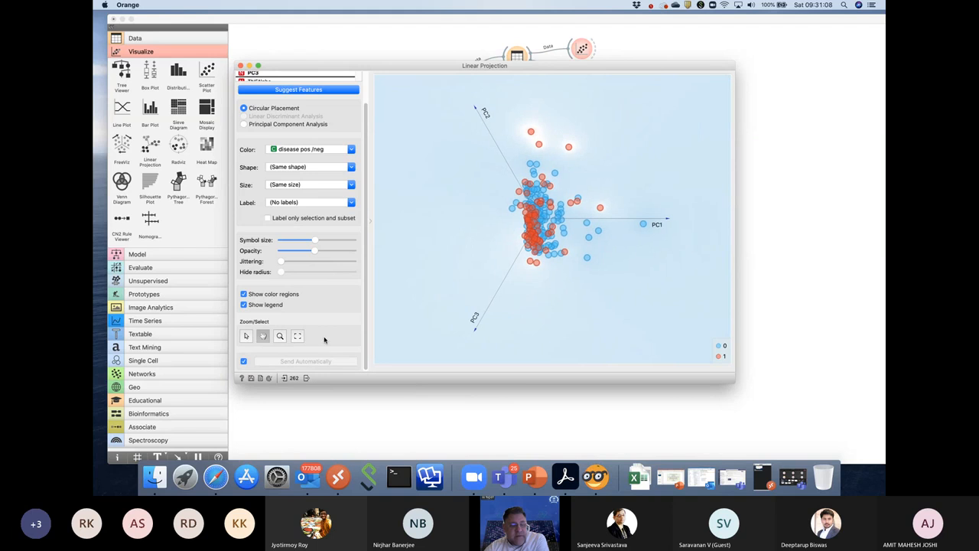
pyautogui.click(245, 337)
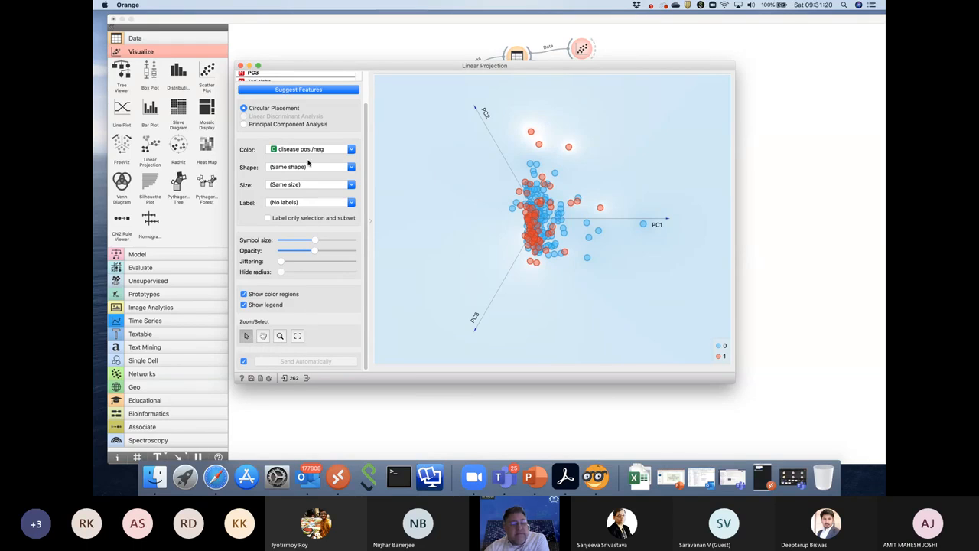
pyautogui.click(273, 127)
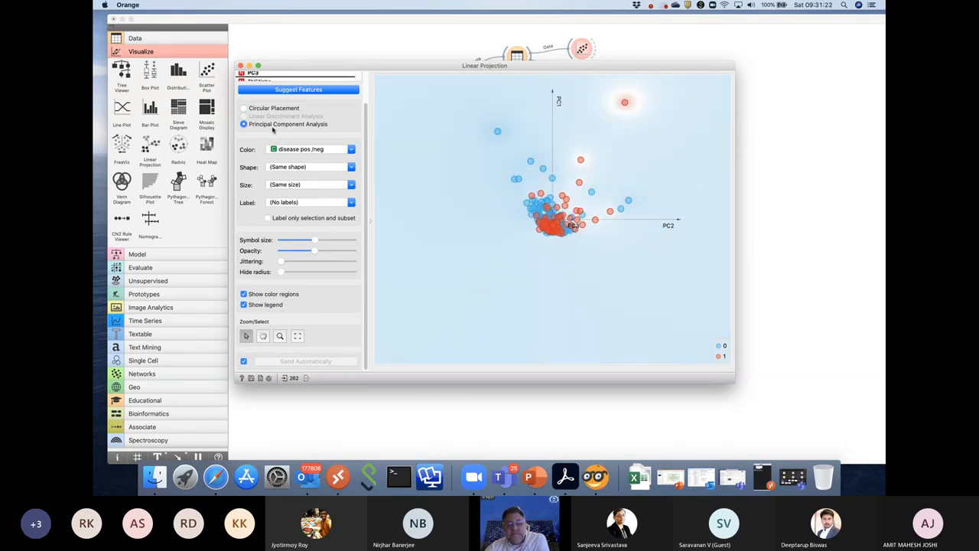
pyautogui.click(260, 109)
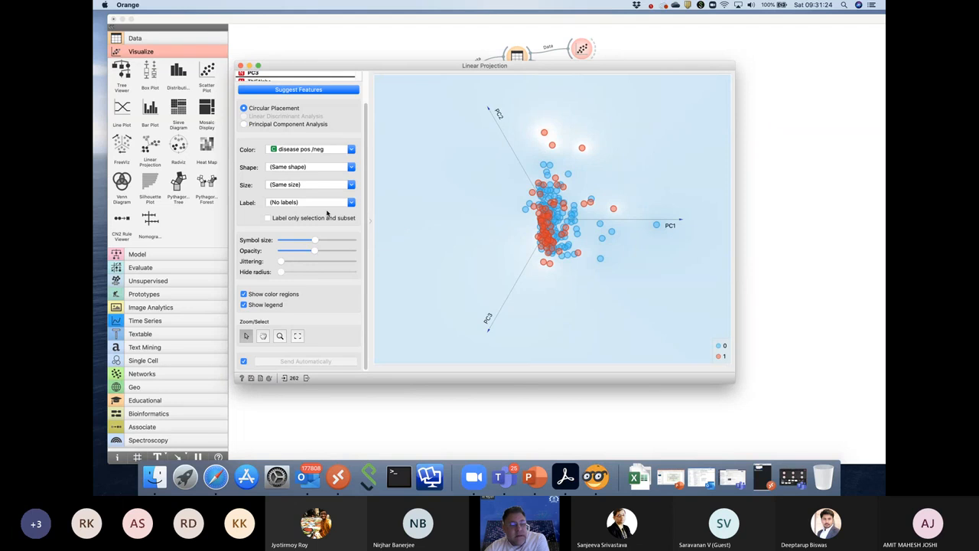
pyautogui.scroll(2, 327, 213)
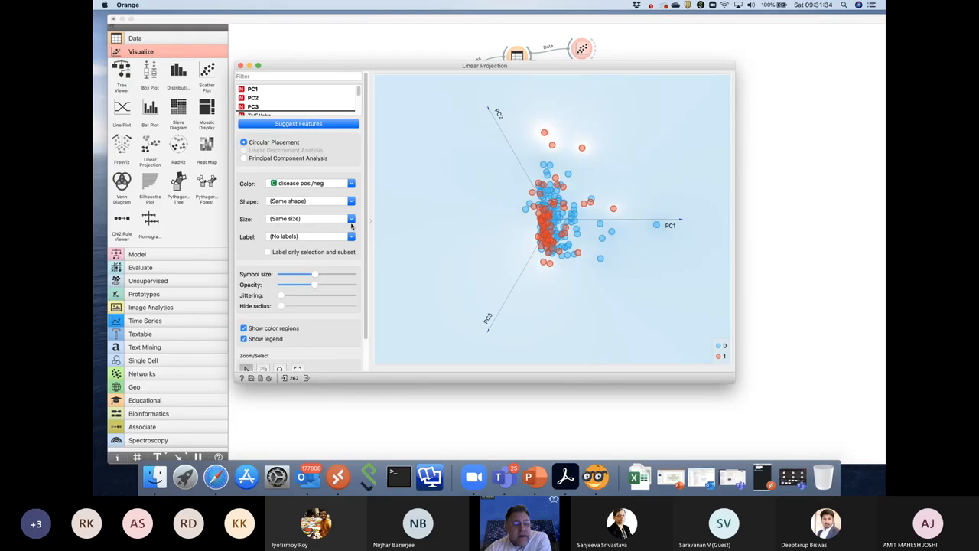
pyautogui.scroll(-2, 356, 226)
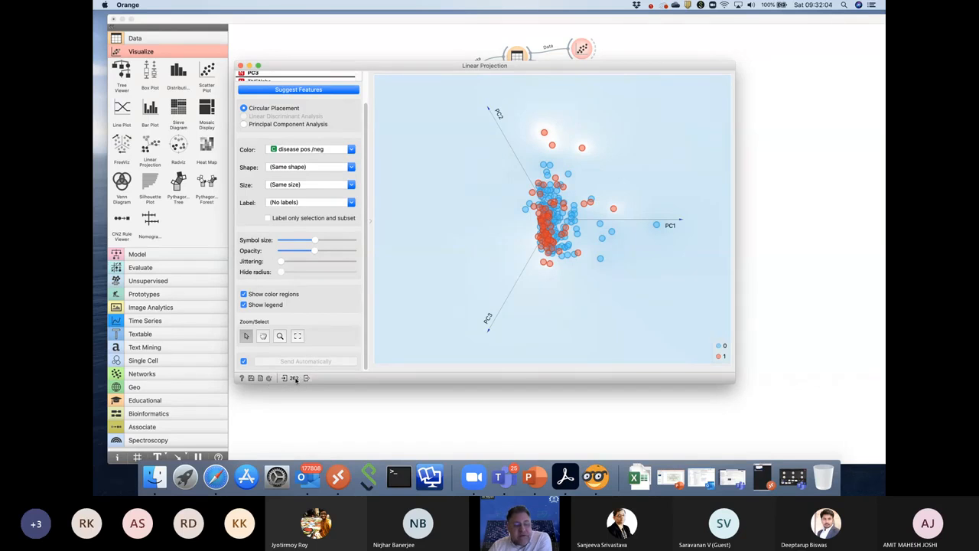
pyautogui.moveTo(291, 379)
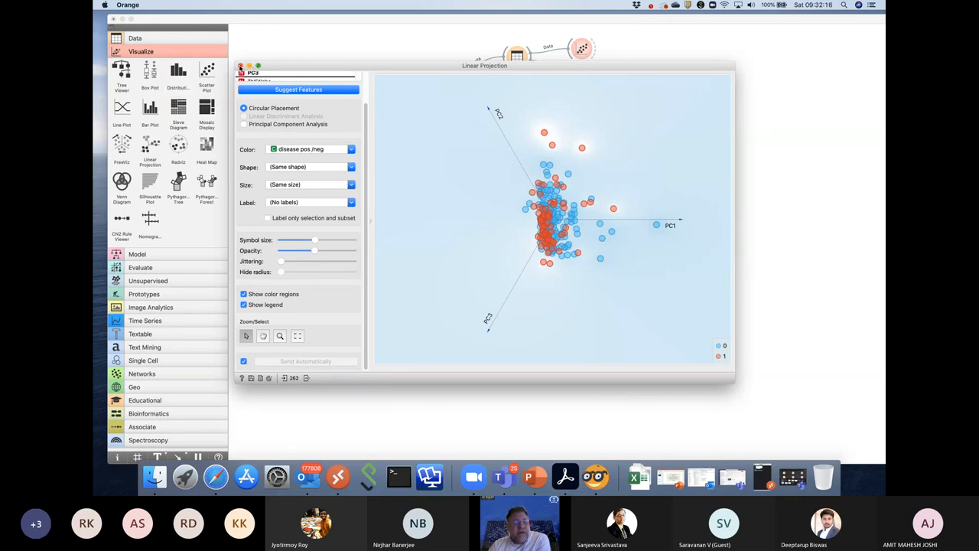
pyautogui.click(240, 67)
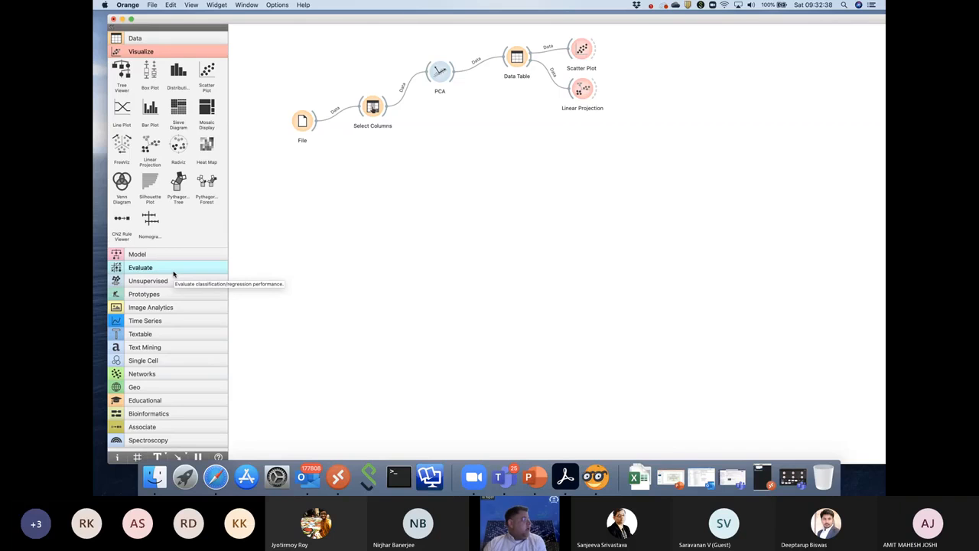
# Add a Distances widget from the Unsupervised category below PCA, using the Euclidean metric between rows, and close its settings.
pyautogui.click(148, 281)
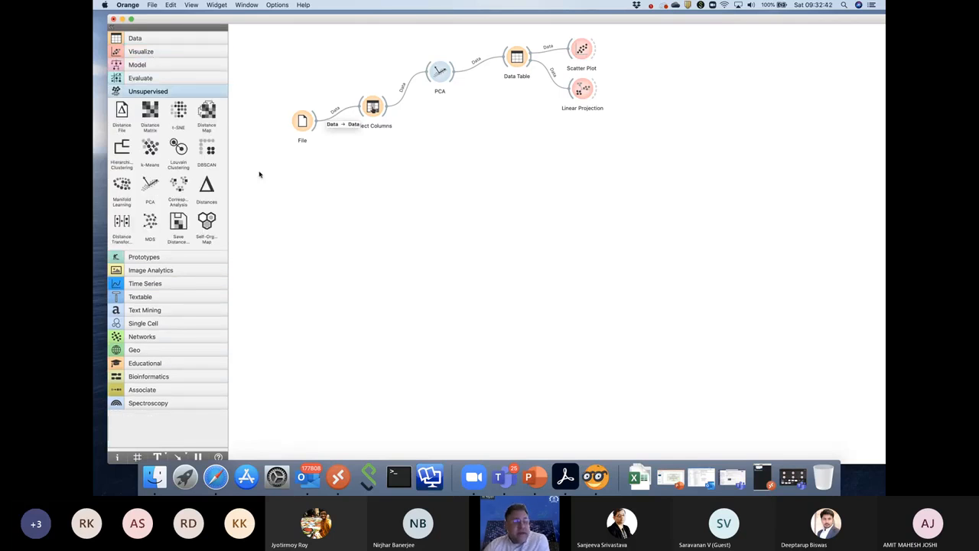
pyautogui.moveTo(206, 187); pyautogui.dragTo(435, 113)
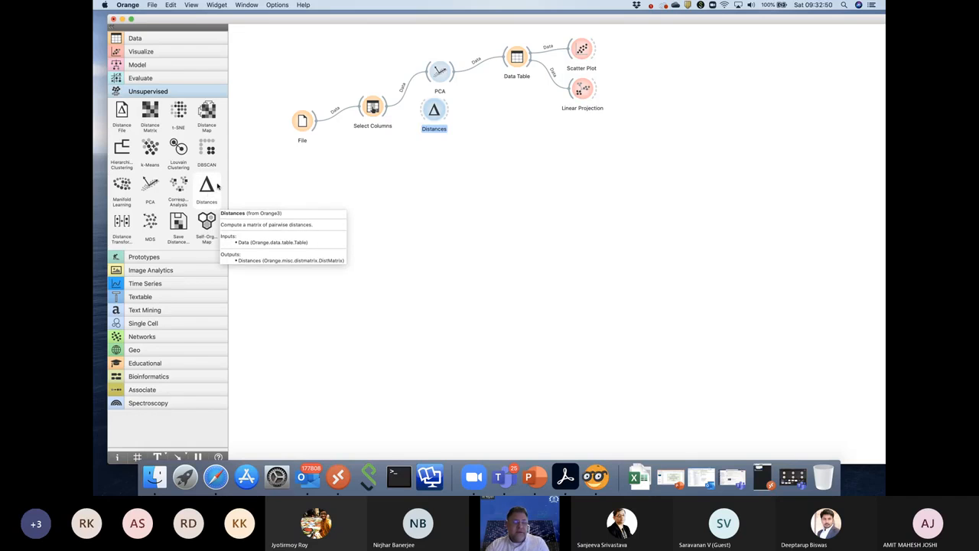
pyautogui.moveTo(441, 106); pyautogui.dragTo(449, 115)
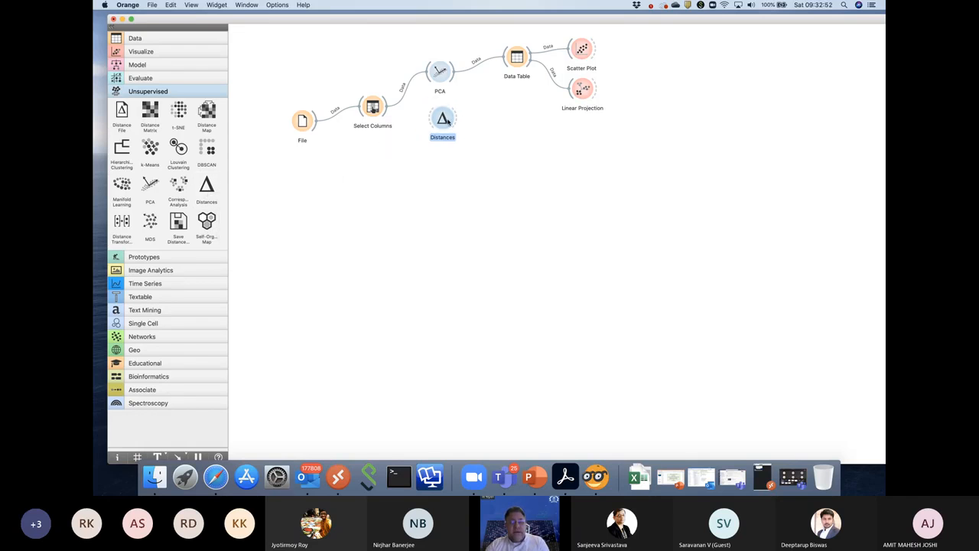
pyautogui.doubleClick(448, 120)
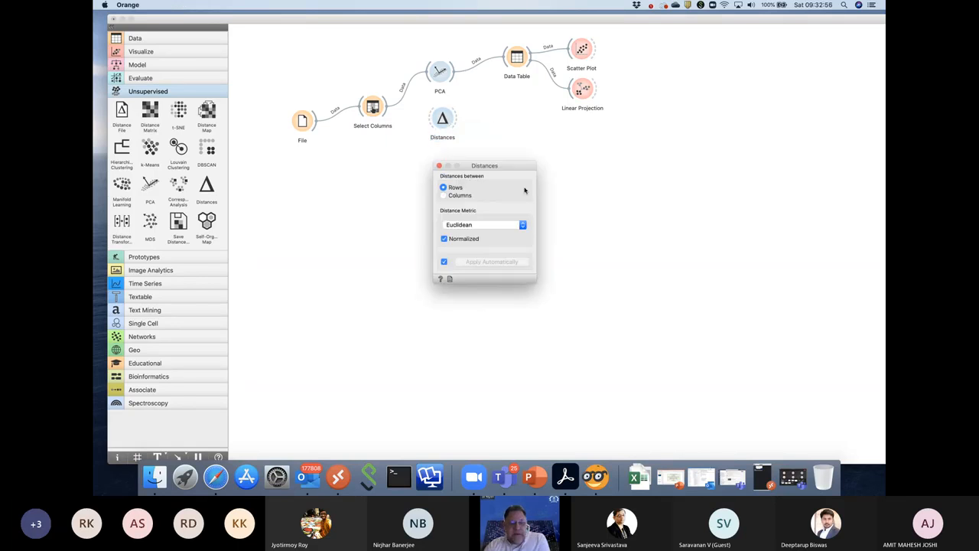
pyautogui.click(500, 225)
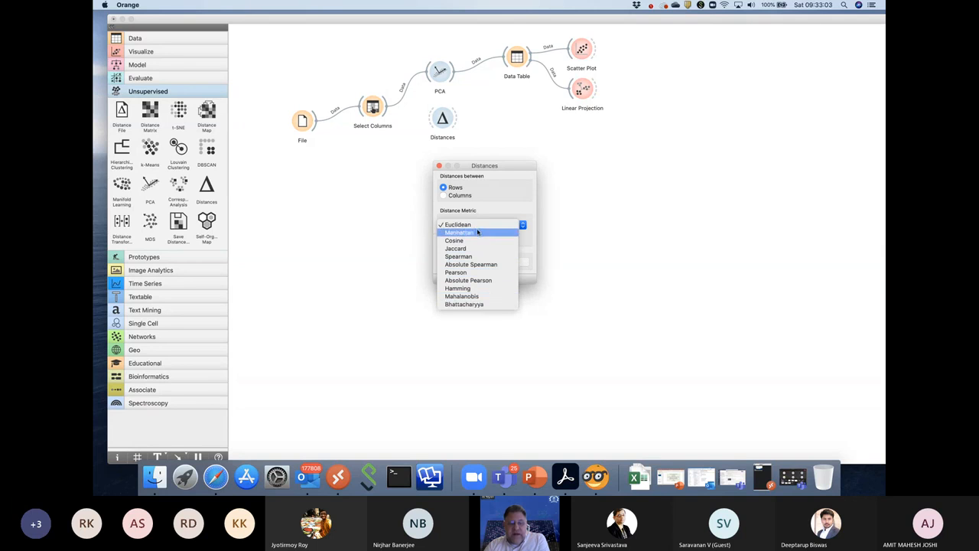
pyautogui.click(480, 224)
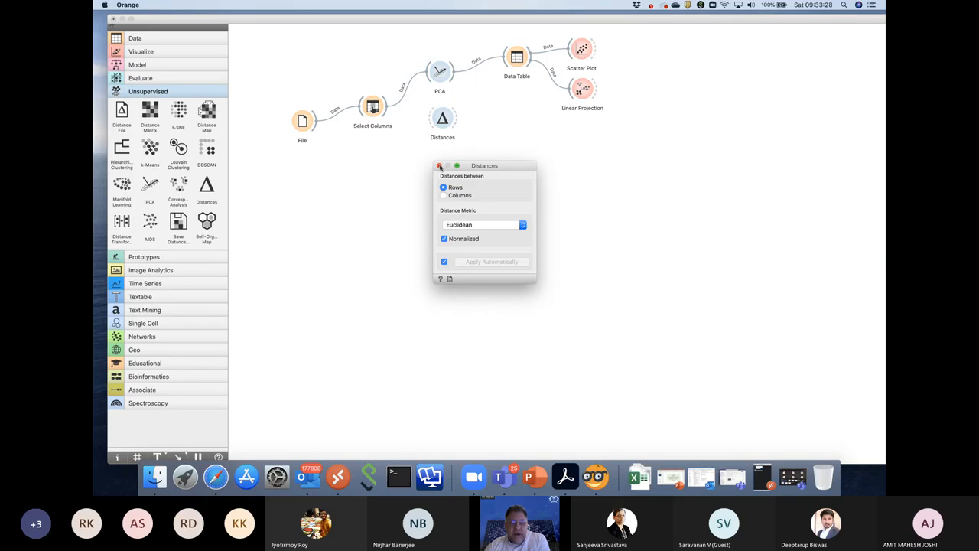
pyautogui.click(440, 166)
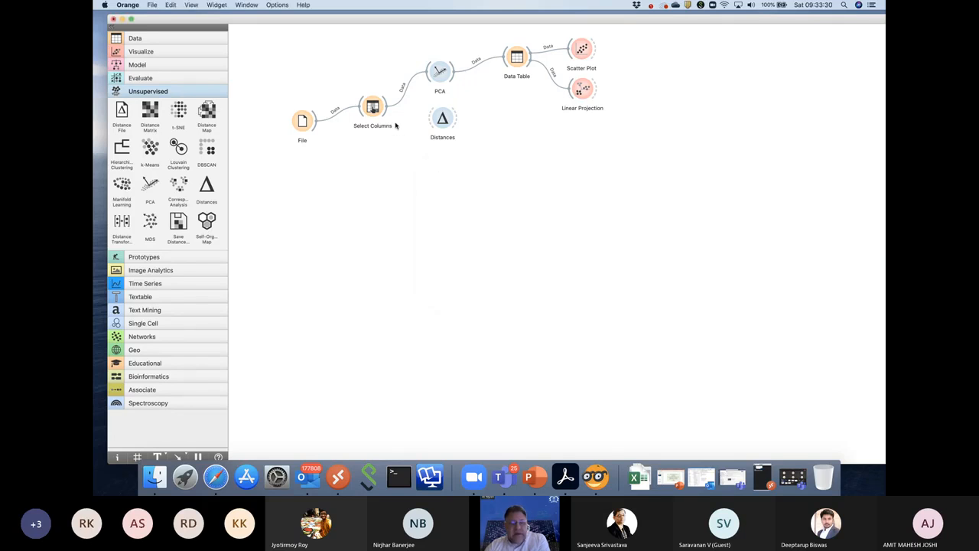
# Connect Select Columns to Distances, and link the Distances output to a Hierarchical Clustering widget added beside it.
pyautogui.moveTo(387, 113); pyautogui.dragTo(433, 121)
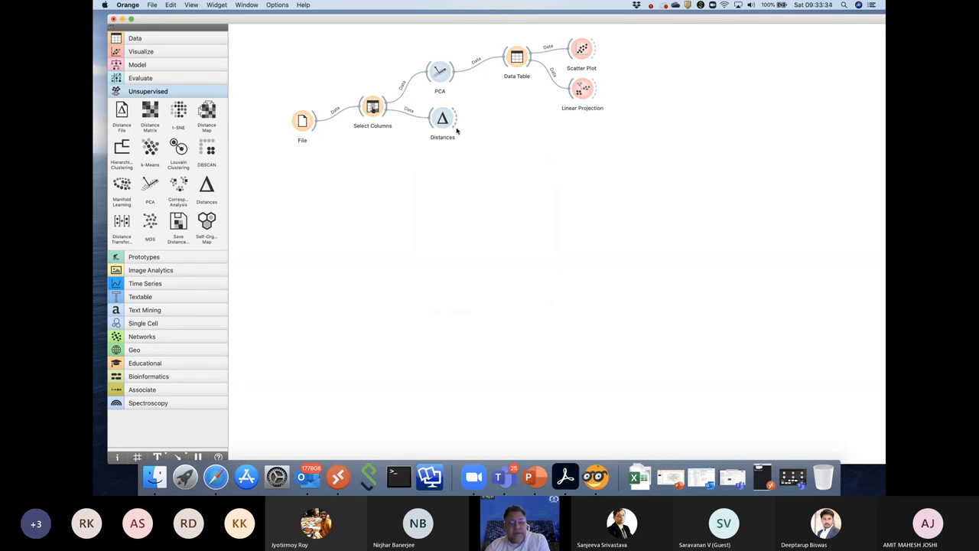
pyautogui.doubleClick(442, 119)
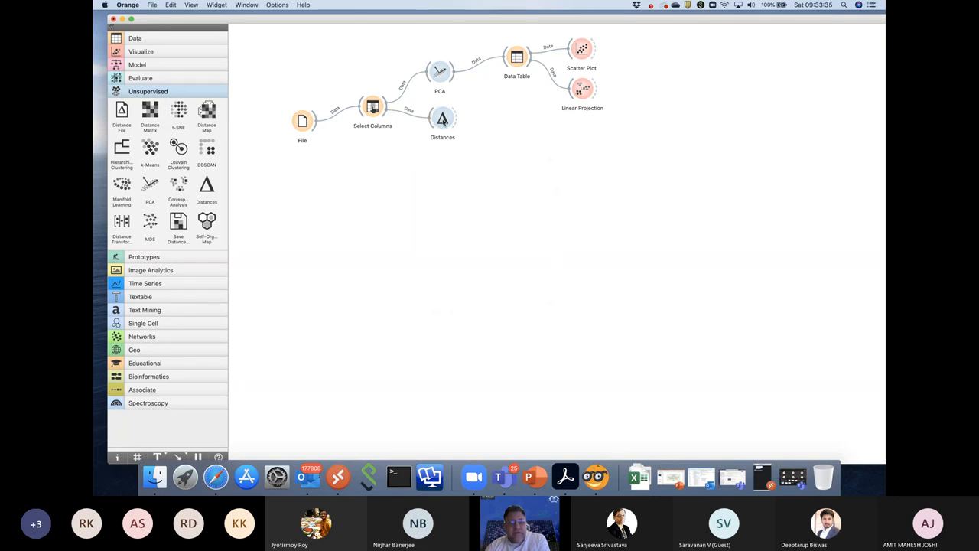
pyautogui.click(512, 108)
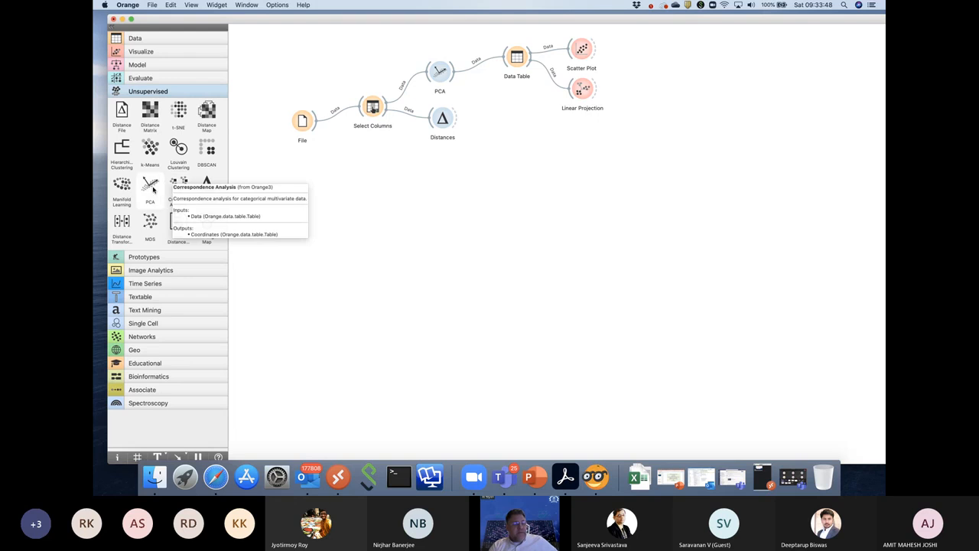
pyautogui.click(121, 149)
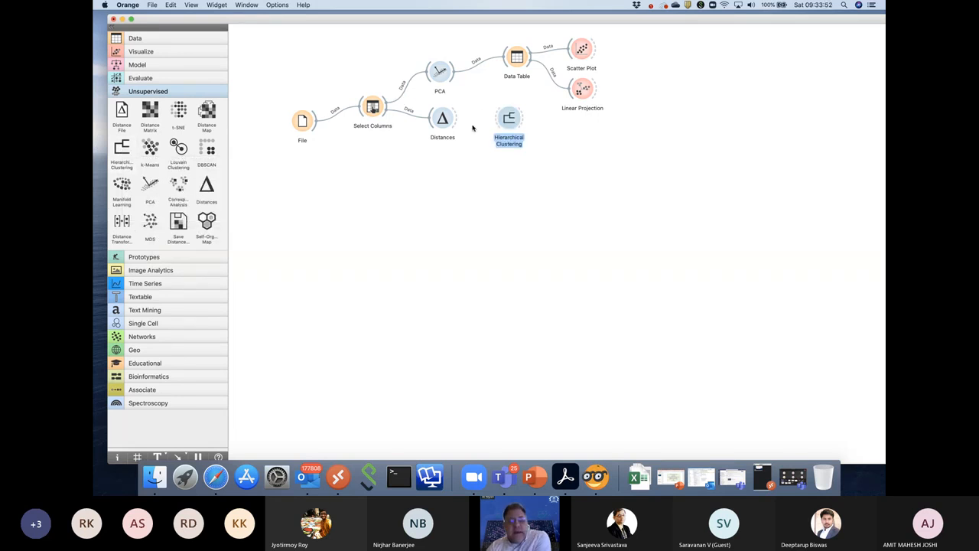
pyautogui.moveTo(455, 122); pyautogui.dragTo(492, 125)
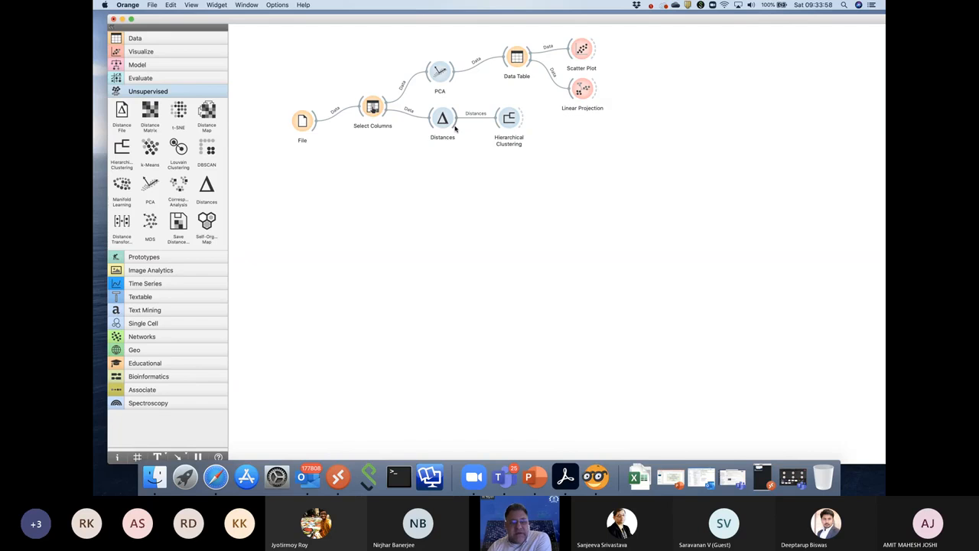
# Open Hierarchical Clustering and examine the dendrogram annotated by "disease pos /neg", reducing it to the smallest zoom and showing it full screen.
pyautogui.doubleClick(510, 125)
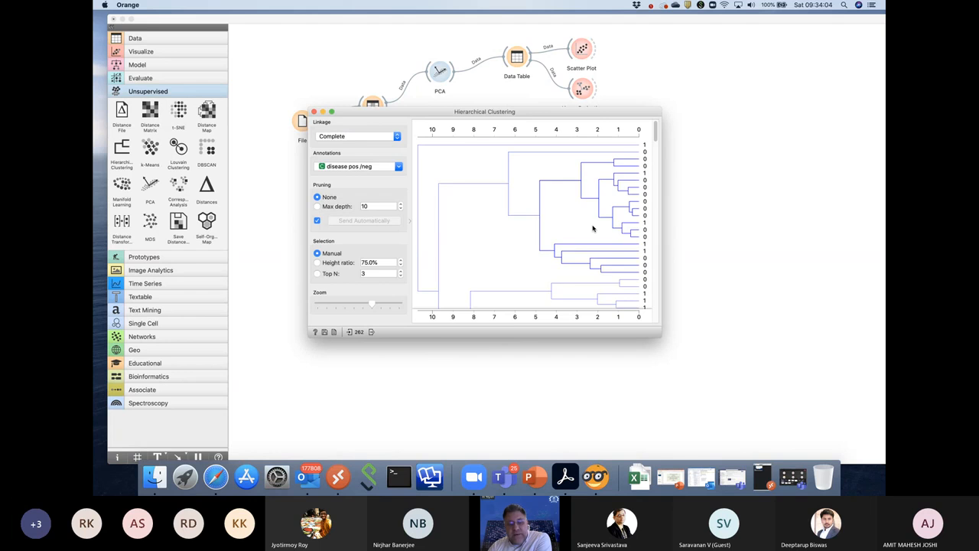
pyautogui.scroll(-10, 592, 227)
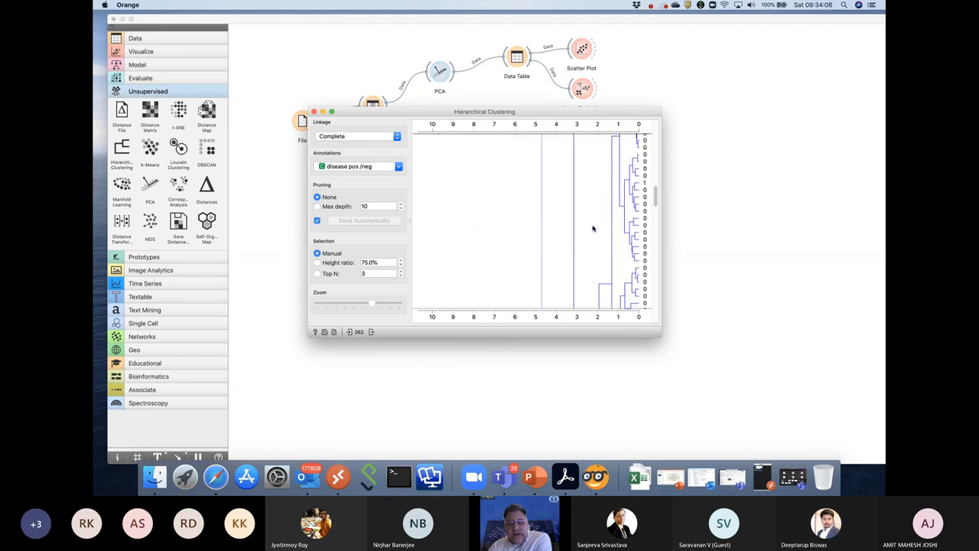
pyautogui.scroll(-5, 592, 227)
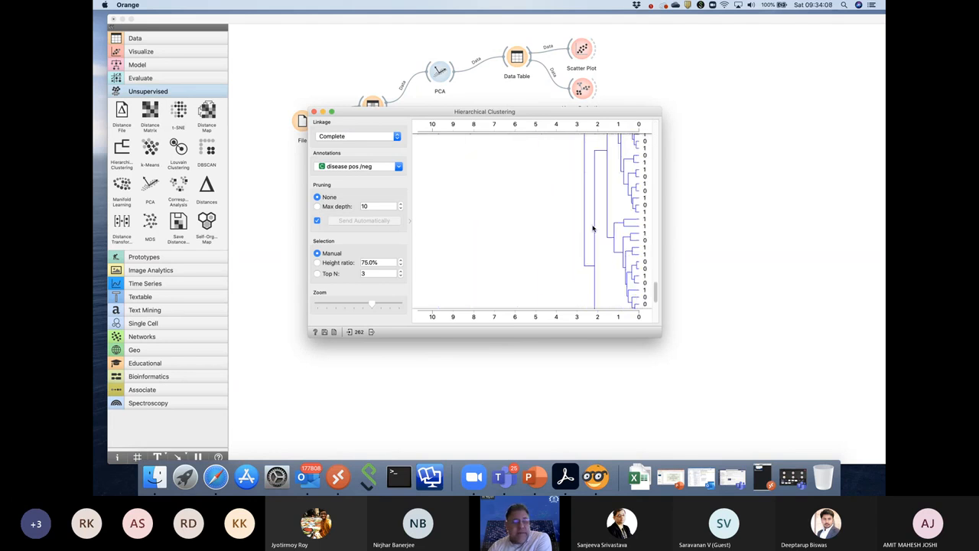
pyautogui.scroll(15, 592, 227)
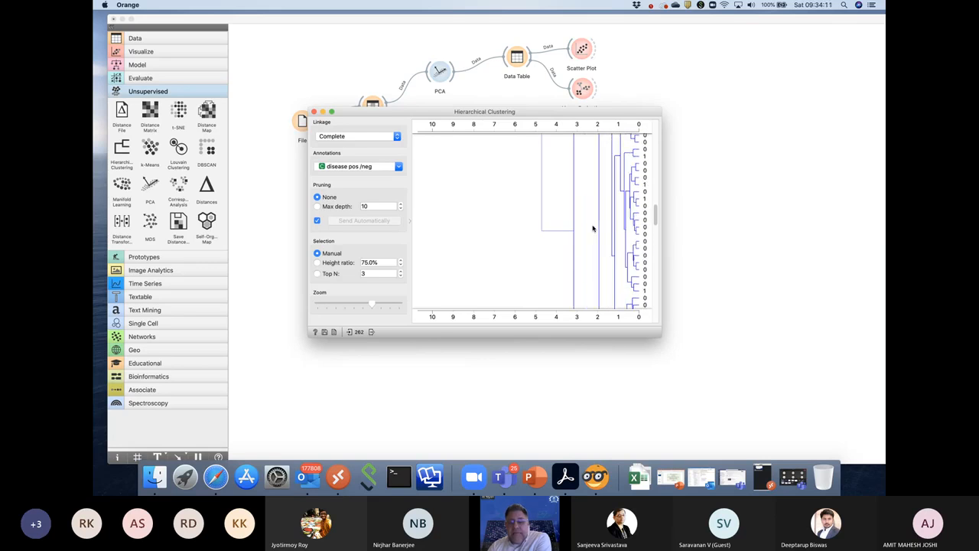
pyautogui.scroll(3, 592, 227)
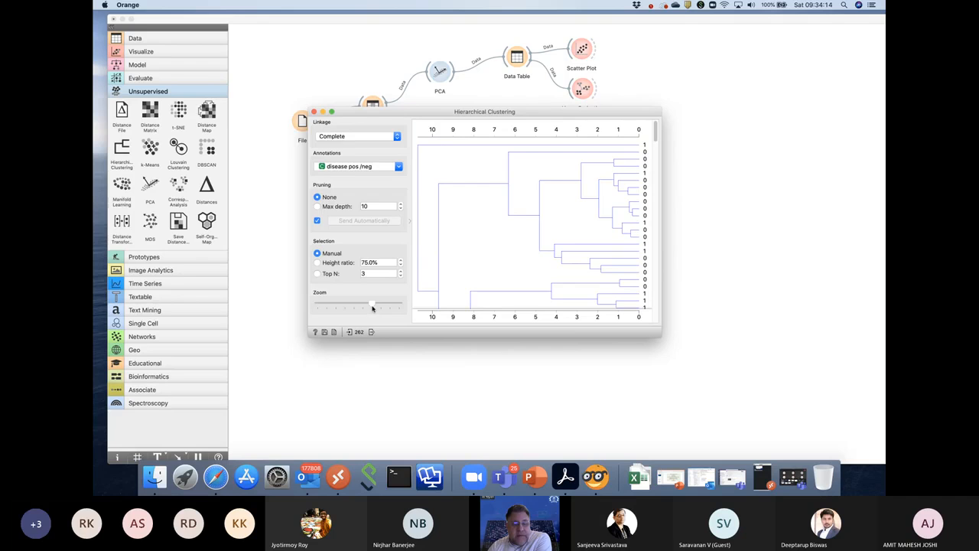
pyautogui.moveTo(372, 308); pyautogui.dragTo(317, 308)
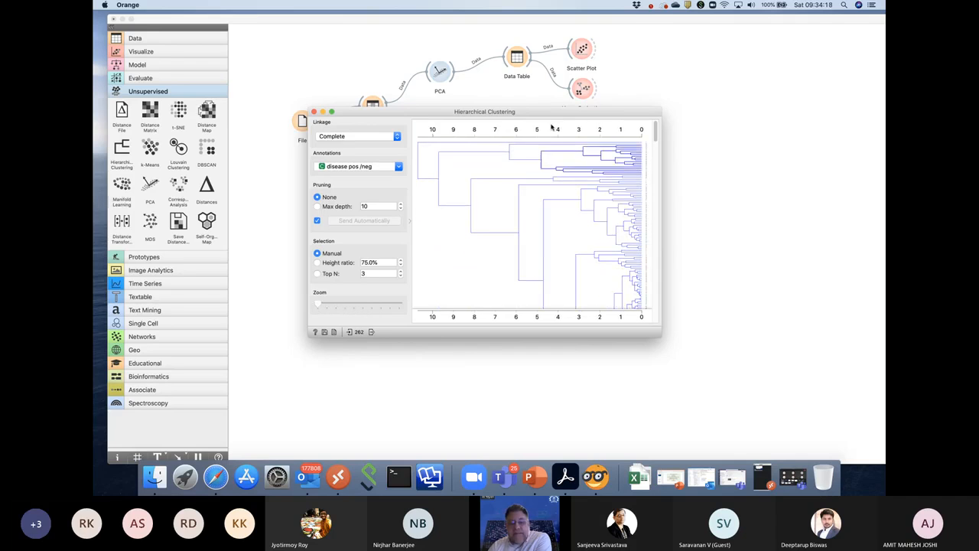
pyautogui.click(332, 113)
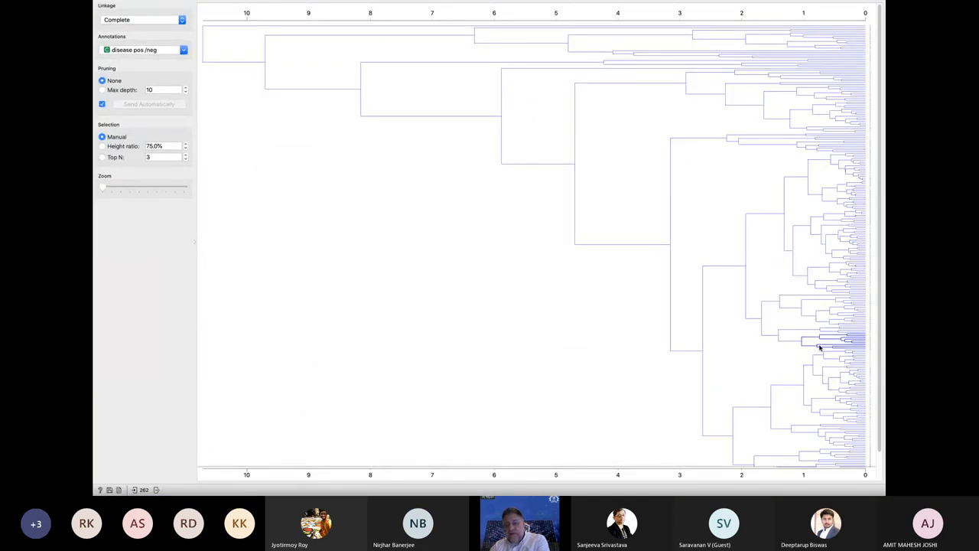
# Examine the dendrogram's branches by selecting clusters of different sizes, clear the selection, enlarge the zoom, and close Hierarchical Clustering.
pyautogui.click(831, 427)
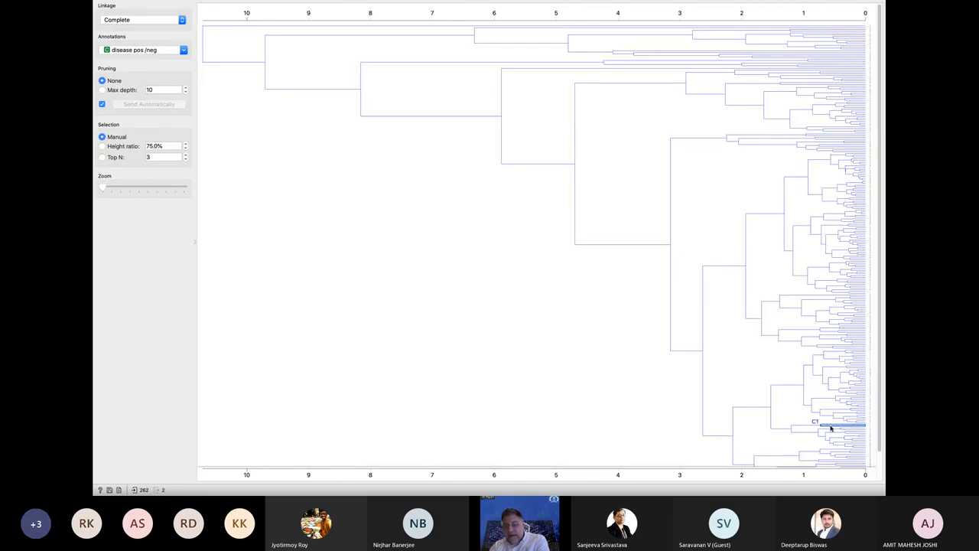
pyautogui.click(842, 415)
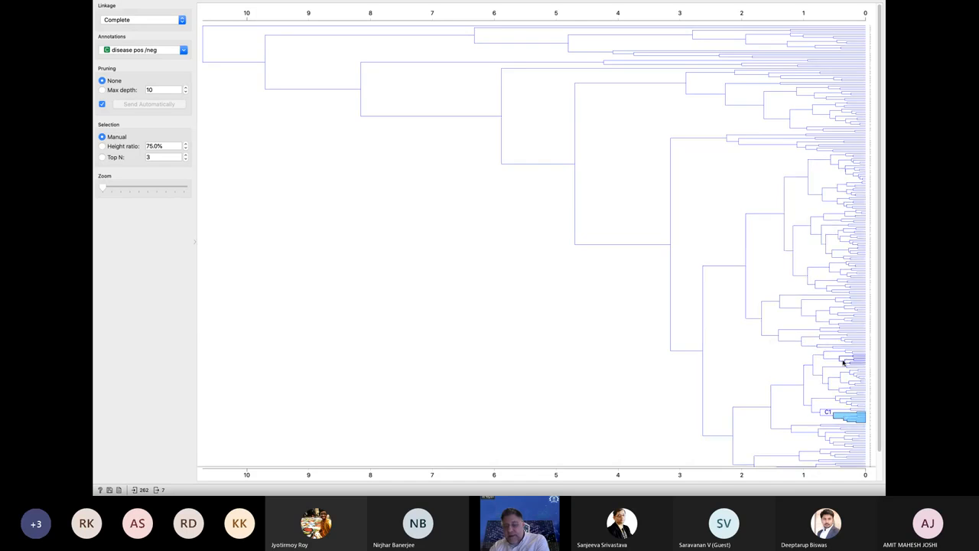
pyautogui.click(803, 312)
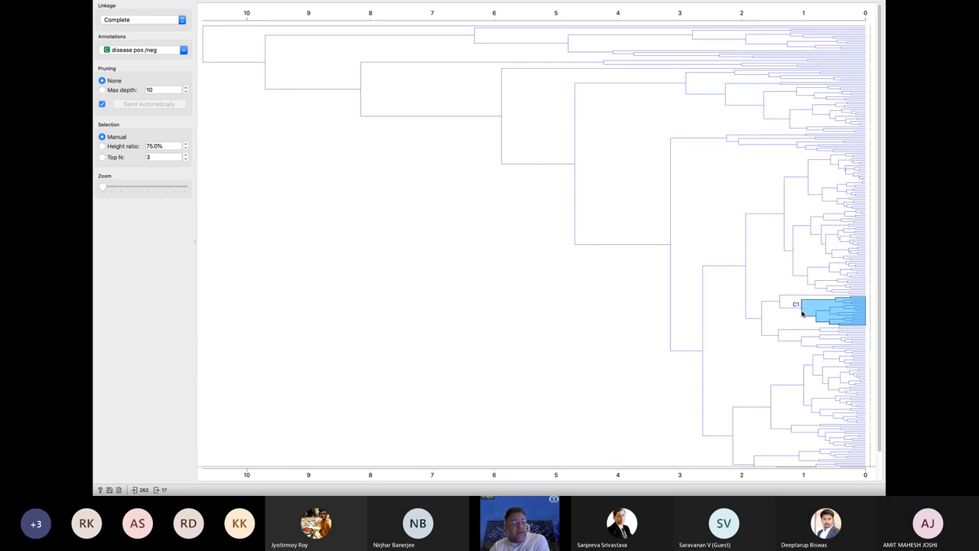
pyautogui.click(832, 308)
pyautogui.click(789, 246)
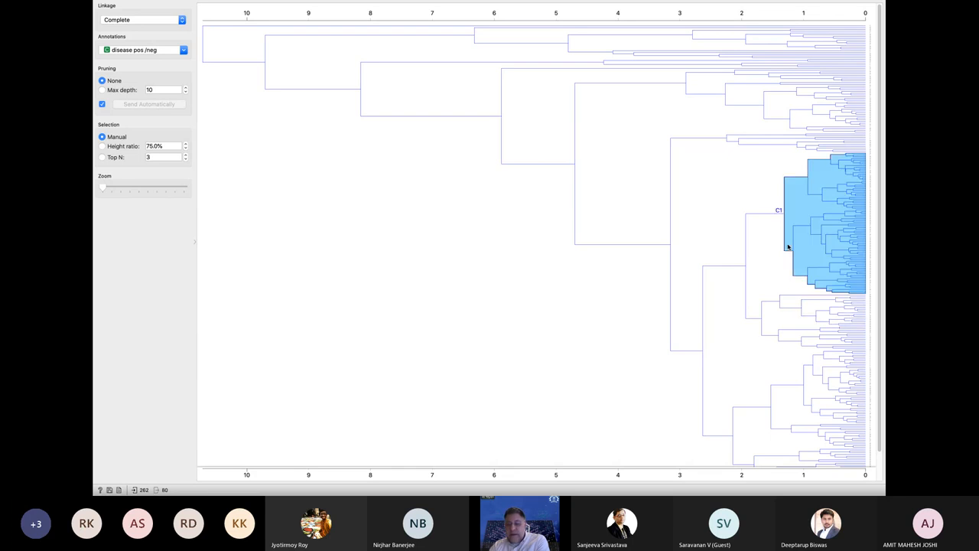
pyautogui.click(754, 147)
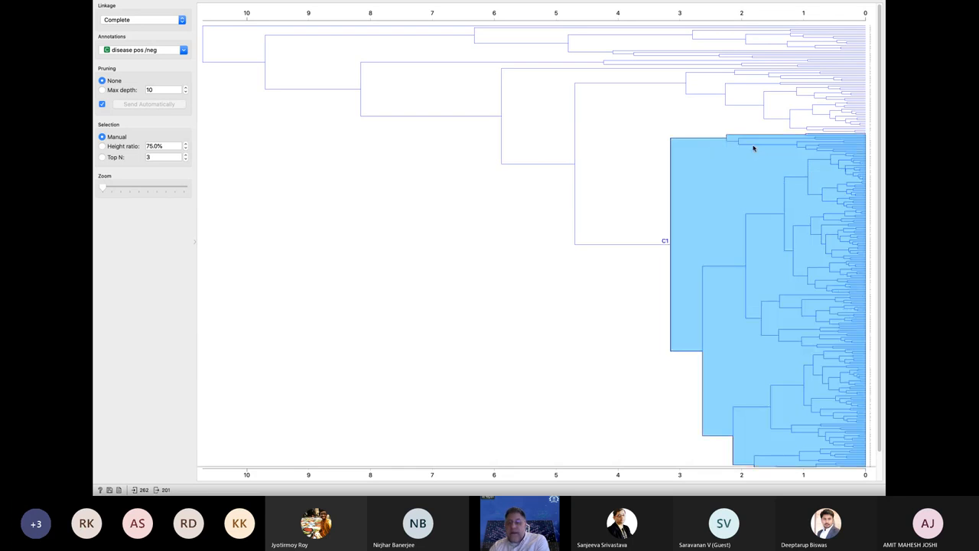
pyautogui.click(625, 250)
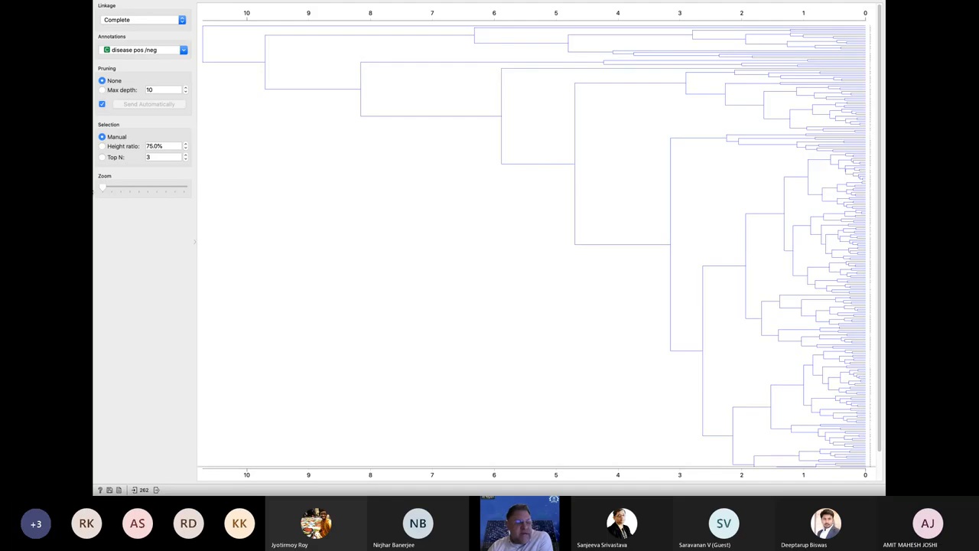
pyautogui.moveTo(105, 187); pyautogui.dragTo(147, 188)
pyautogui.click(101, 16)
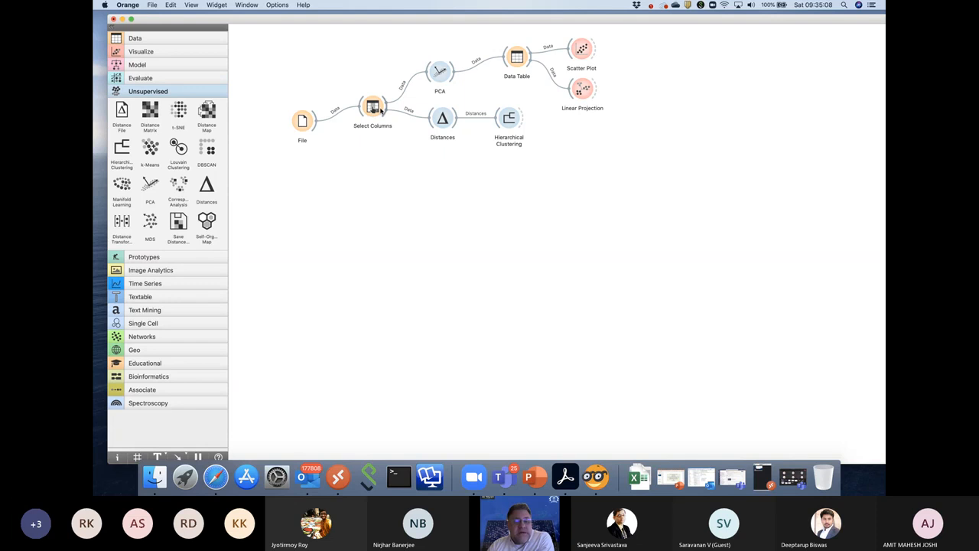
# Add a Logistic Regression widget below Distances, connect Select Columns to it, and check its Ridge (L2) settings before closing them.
pyautogui.click(155, 68)
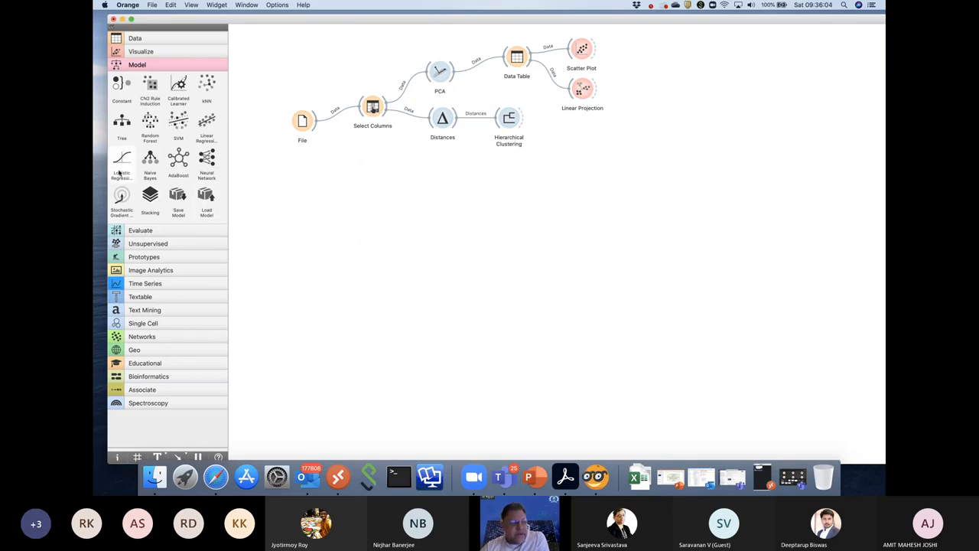
pyautogui.moveTo(128, 164); pyautogui.dragTo(441, 181)
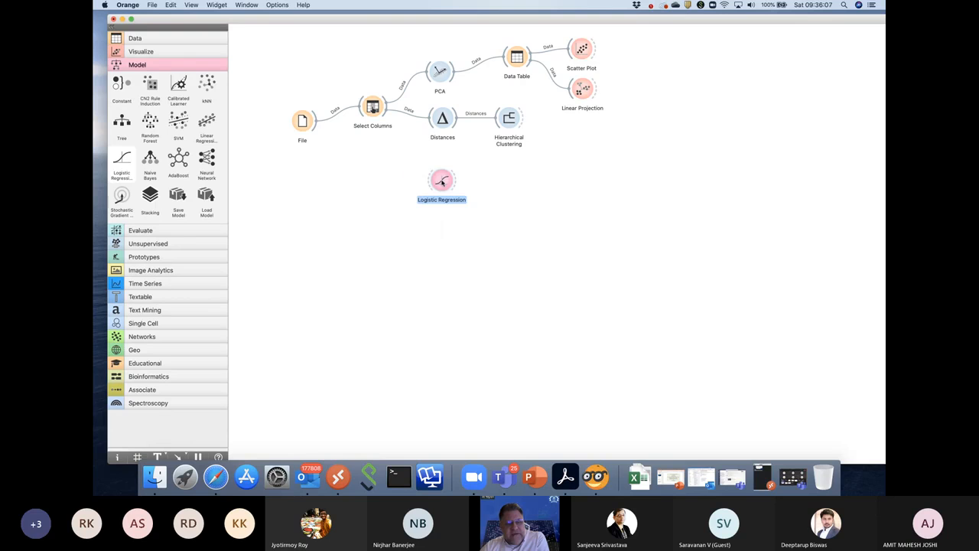
pyautogui.moveTo(386, 118); pyautogui.dragTo(426, 180)
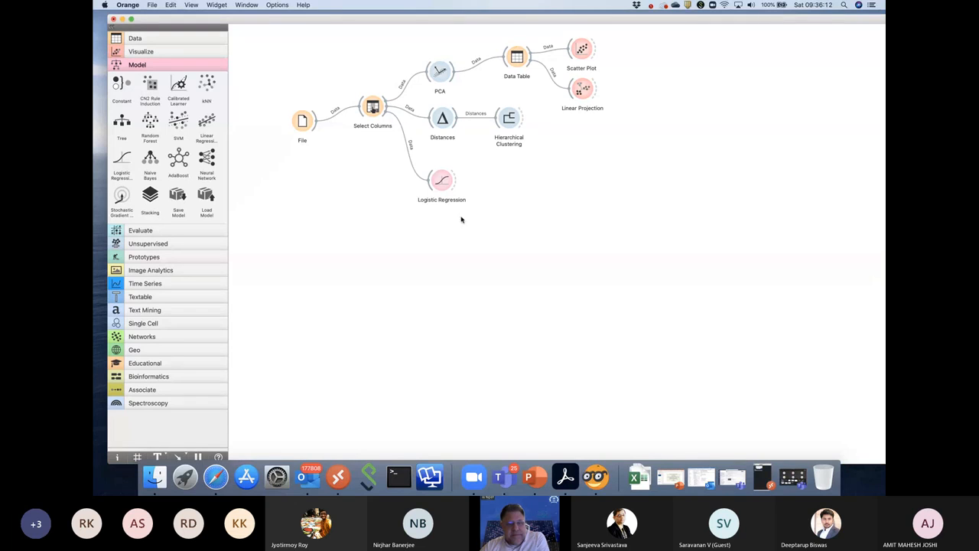
pyautogui.doubleClick(441, 180)
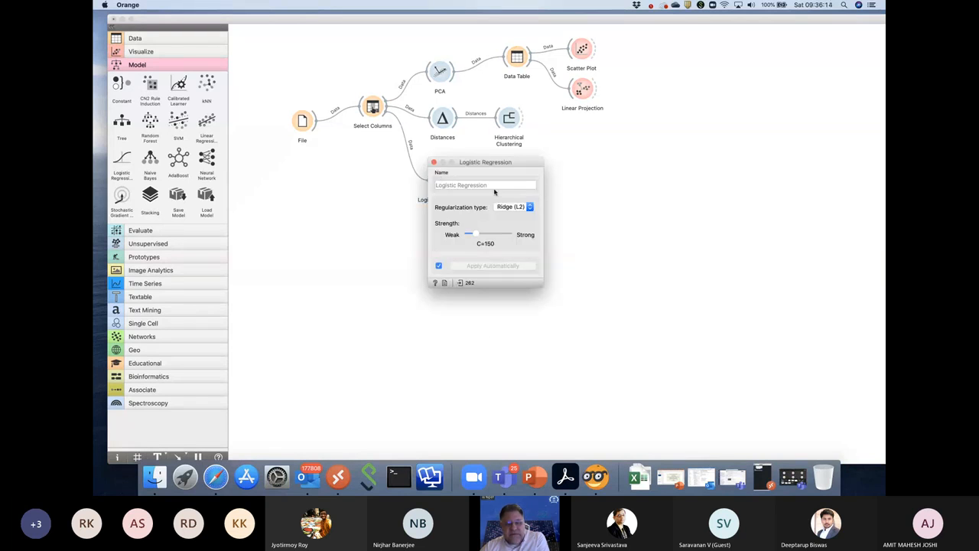
pyautogui.click(434, 163)
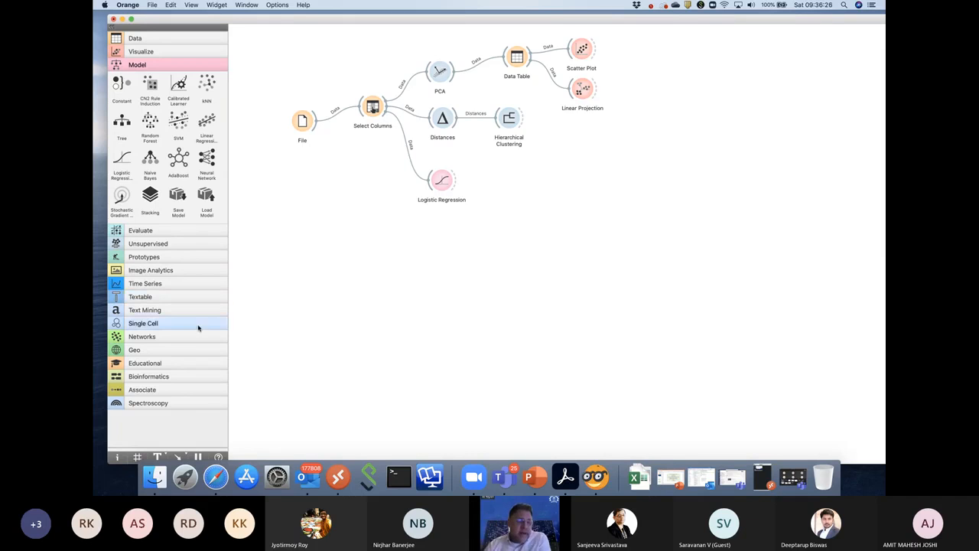
# Add a Test and Score widget beside Logistic Regression, feeding it the Logistic Regression learner and the data from Select Columns.
pyautogui.click(171, 231)
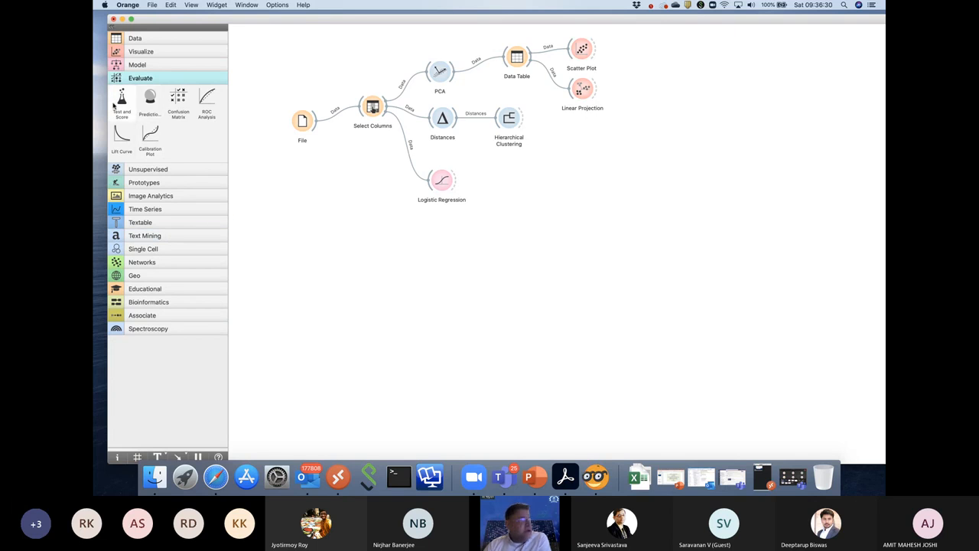
pyautogui.moveTo(120, 105); pyautogui.dragTo(514, 180)
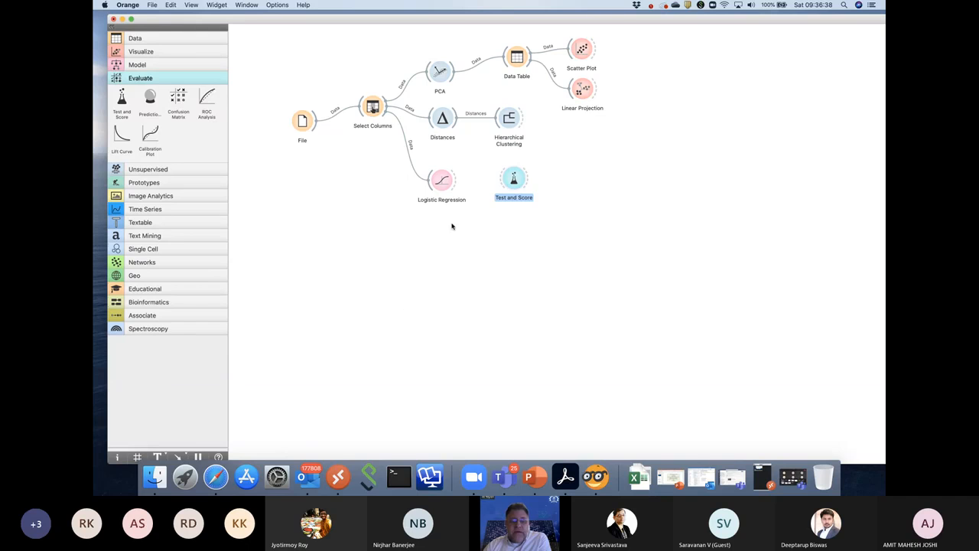
pyautogui.moveTo(456, 180); pyautogui.dragTo(500, 184)
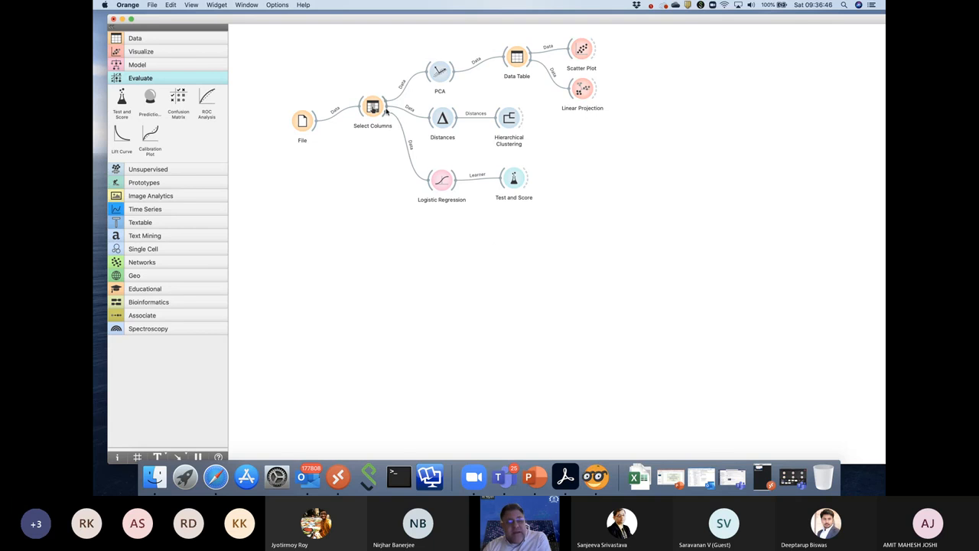
pyautogui.moveTo(386, 111); pyautogui.dragTo(505, 179)
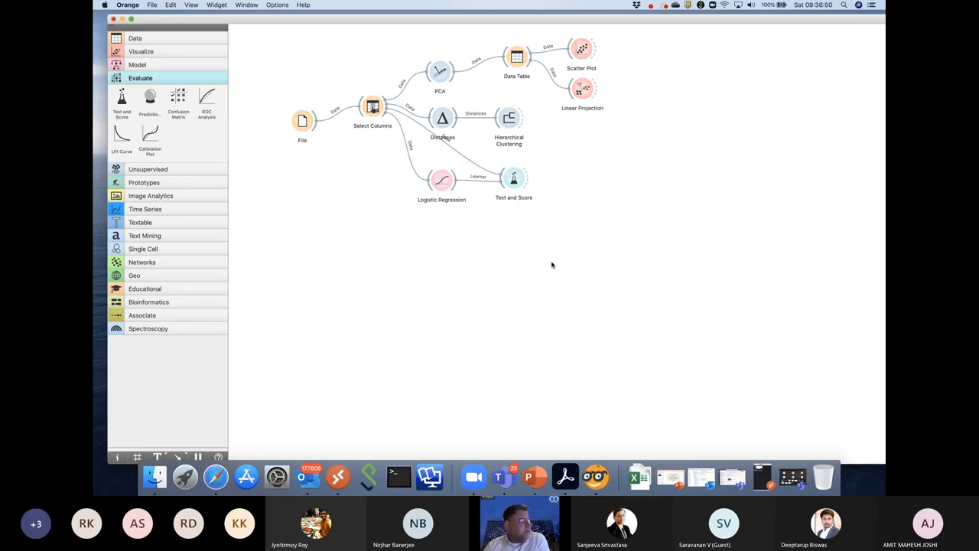
# Open Test and Score, examine the evaluation results for Logistic Regression in a widened window, and close it.
pyautogui.click(510, 181)
pyautogui.doubleClick(509, 181)
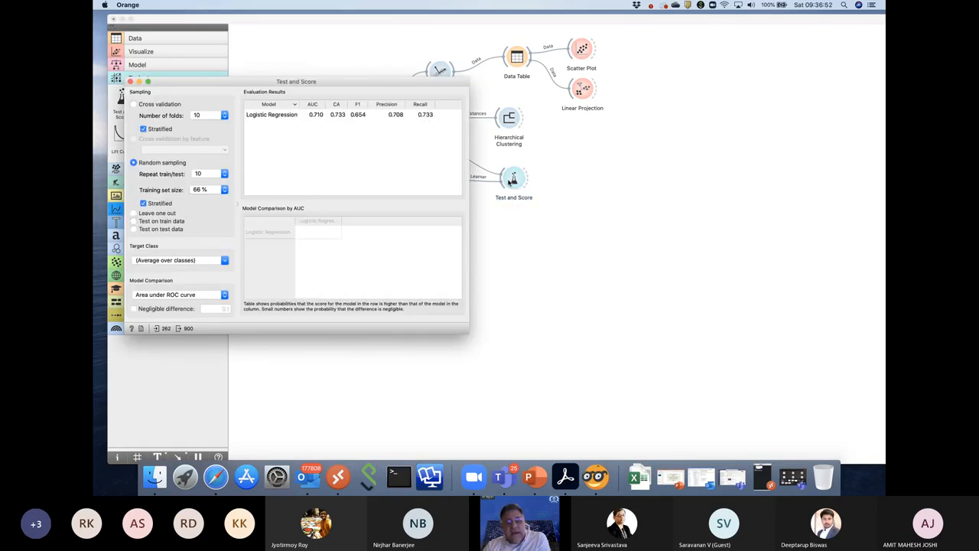
pyautogui.moveTo(226, 87); pyautogui.dragTo(473, 61)
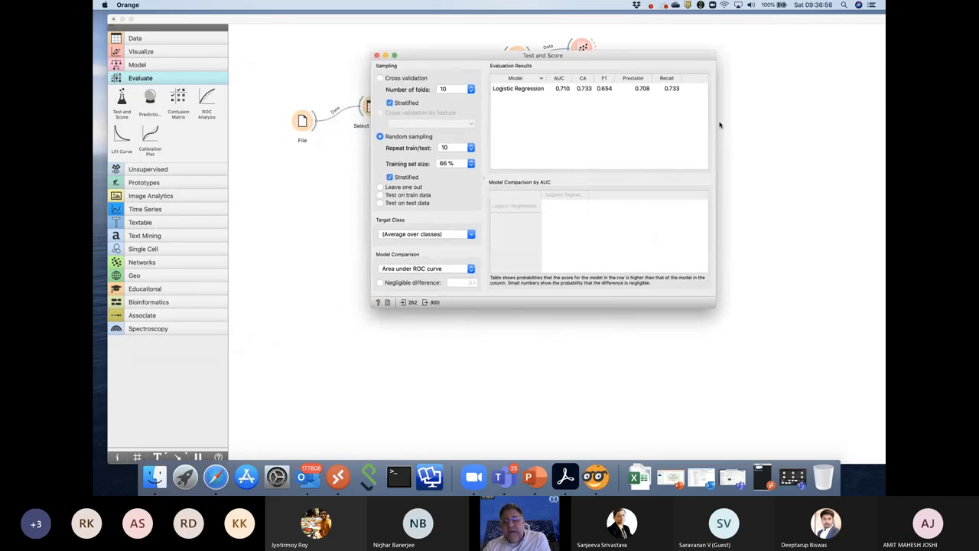
pyautogui.moveTo(720, 122); pyautogui.dragTo(819, 122)
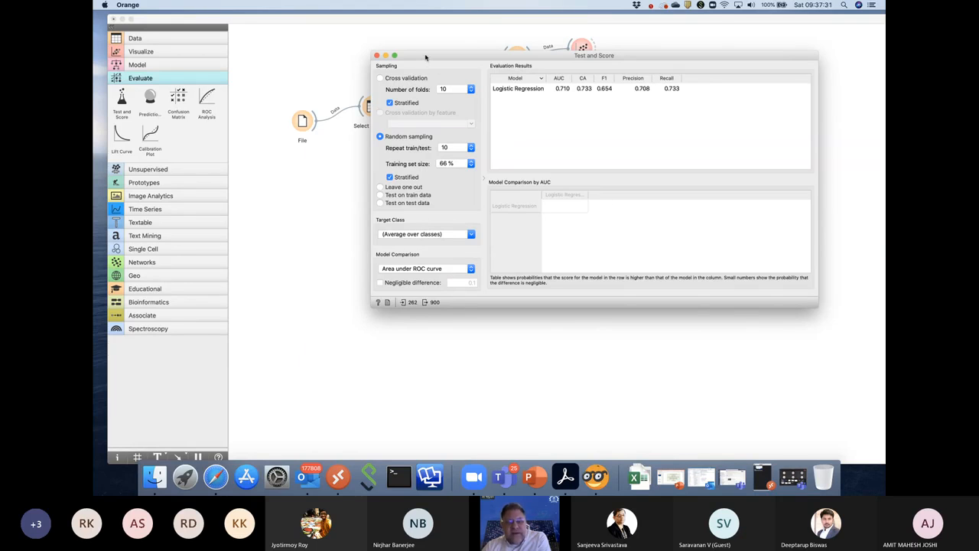
pyautogui.click(376, 56)
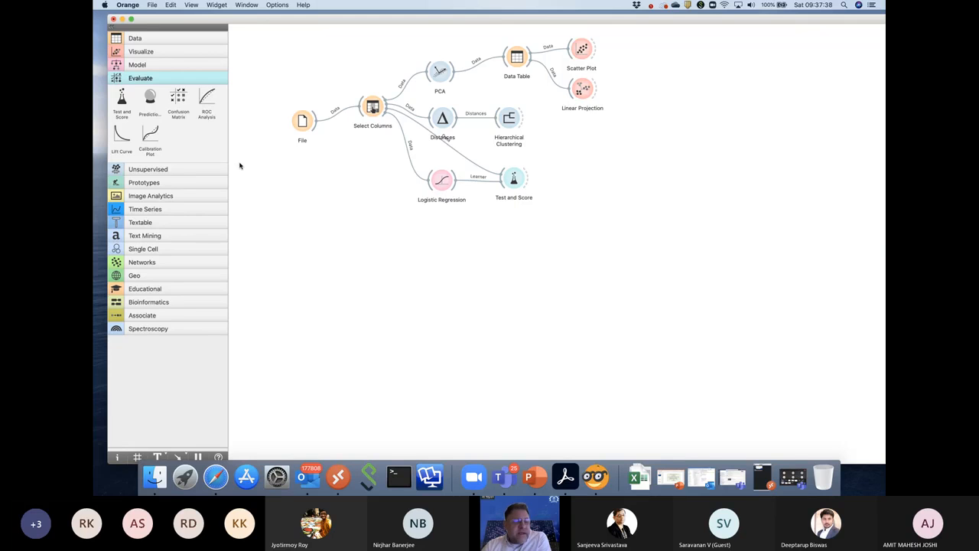
# Add a ROC Analysis widget fed by the Test and Score evaluation results, view the Logistic Regression curve, and close it.
pyautogui.click(204, 97)
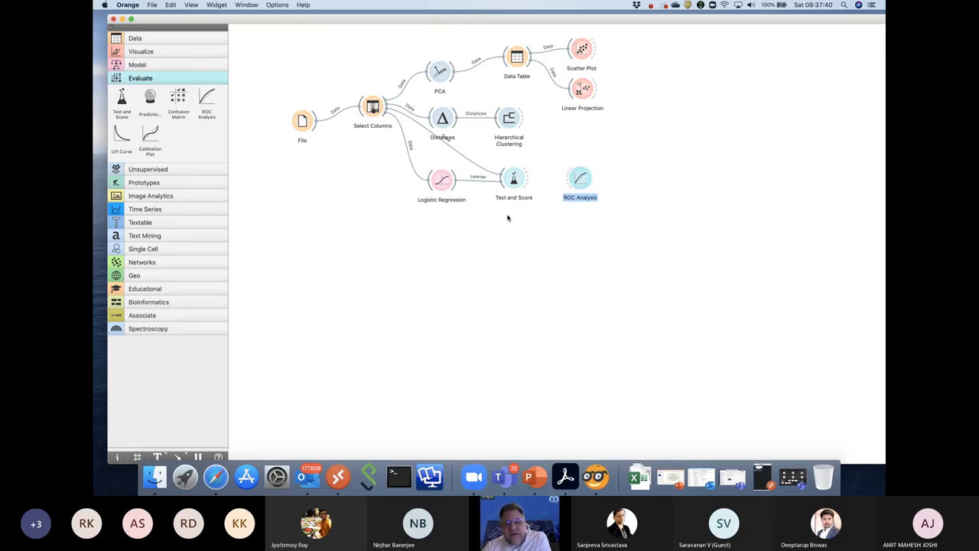
pyautogui.moveTo(582, 182); pyautogui.dragTo(652, 179)
pyautogui.moveTo(528, 179); pyautogui.dragTo(642, 195)
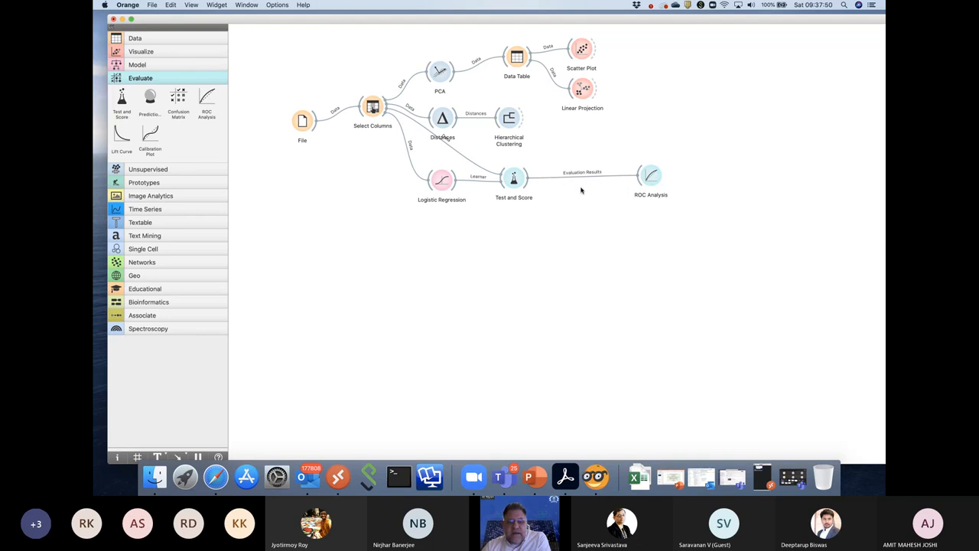
pyautogui.doubleClick(651, 177)
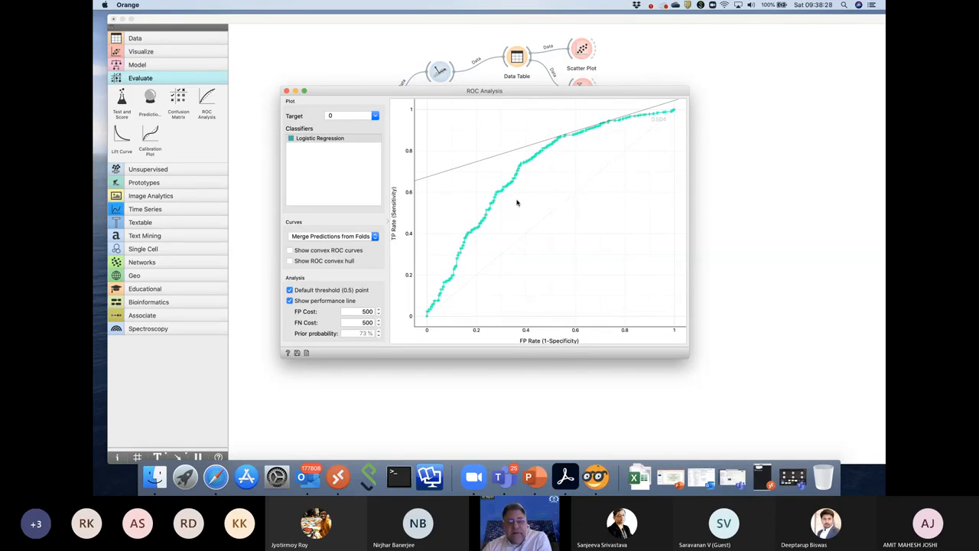
pyautogui.click(285, 90)
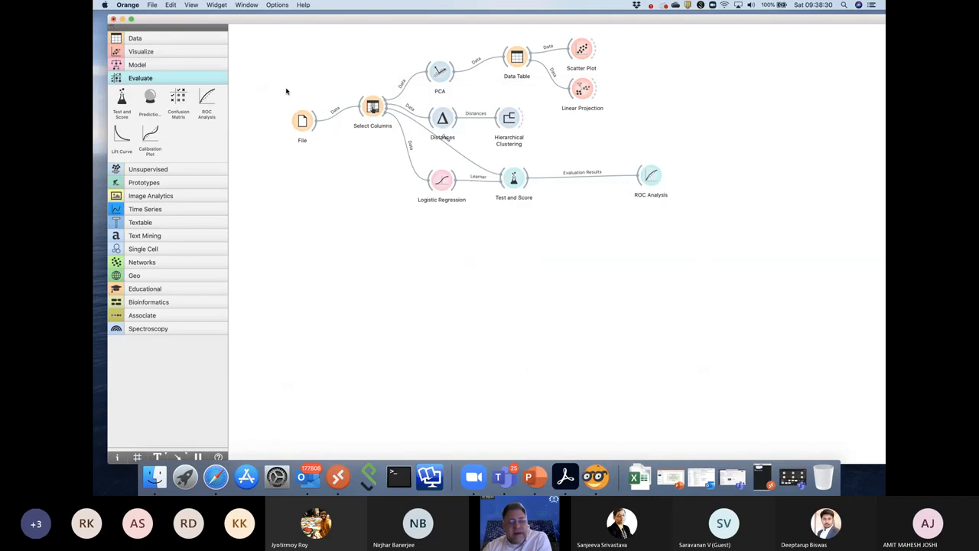
# Make room around Test and Score and add a Neural Network widget below Logistic Regression, linked from Select Columns and into Test and Score.
pyautogui.moveTo(526, 185); pyautogui.dragTo(560, 185)
pyautogui.moveTo(448, 180); pyautogui.dragTo(449, 169)
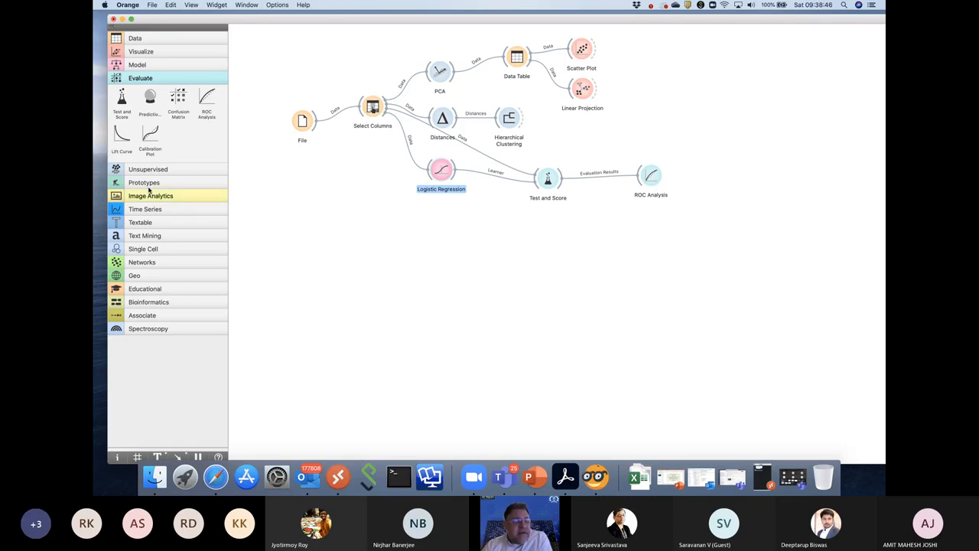
pyautogui.click(144, 66)
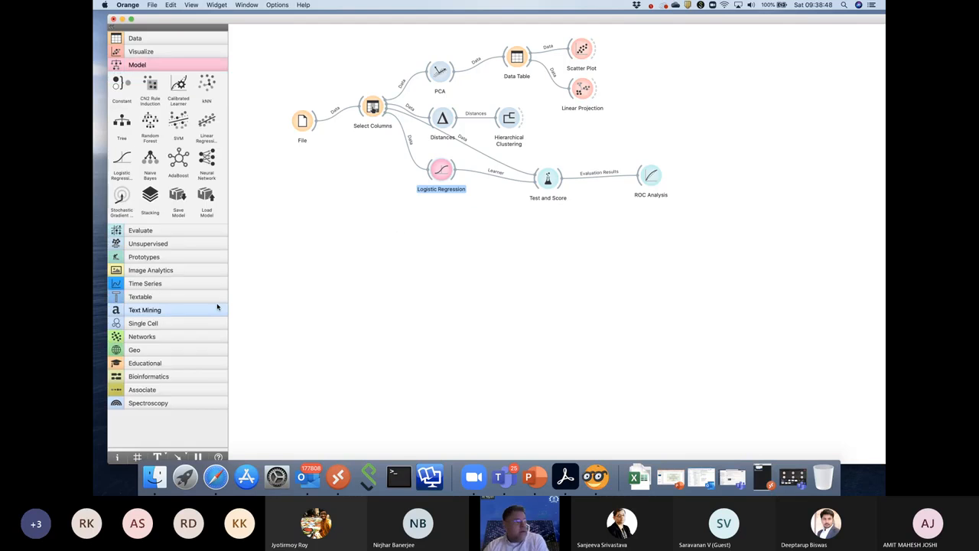
pyautogui.moveTo(206, 158); pyautogui.dragTo(442, 220)
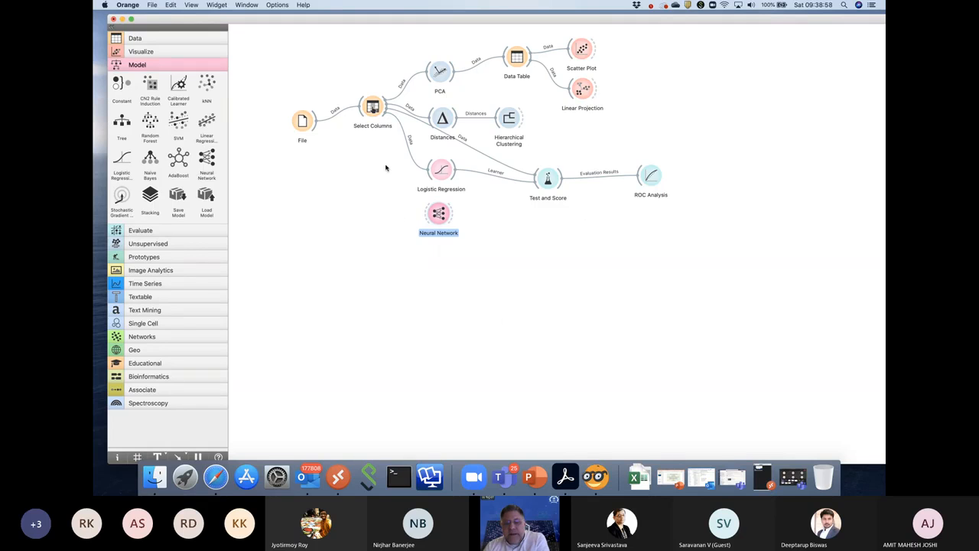
pyautogui.moveTo(385, 107); pyautogui.dragTo(429, 224)
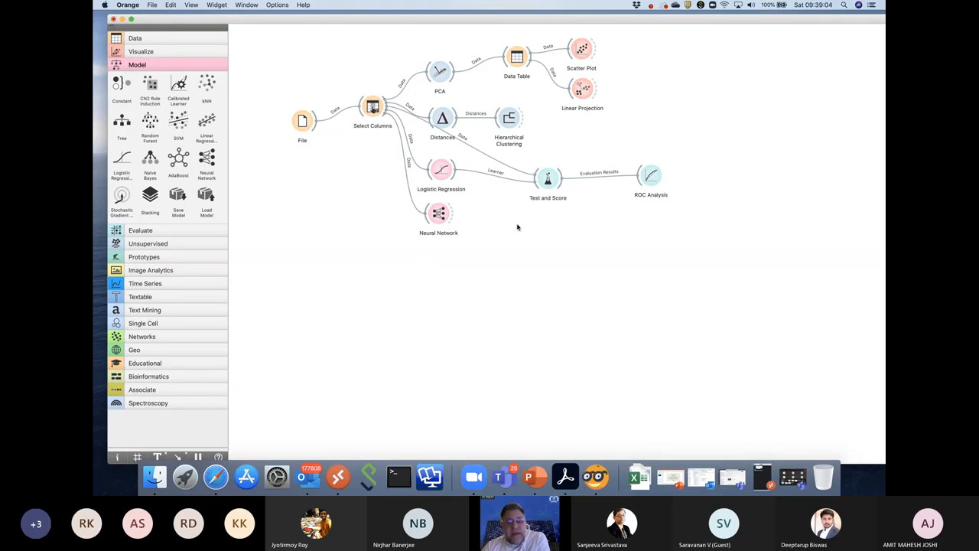
pyautogui.moveTo(456, 221); pyautogui.dragTo(536, 189)
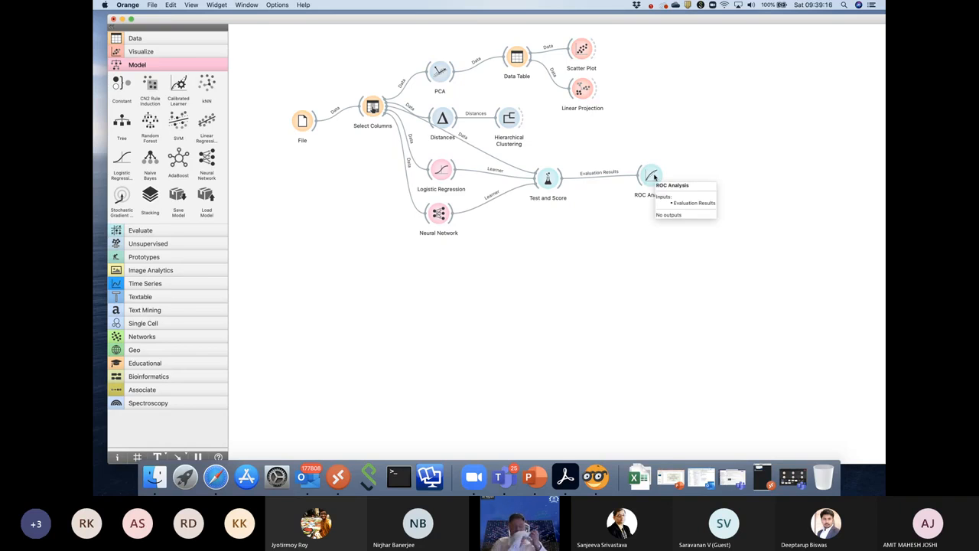
# Compare Neural Network with Logistic Regression in the Test and Score results and the ROC Analysis curves, closing each window.
pyautogui.click(540, 178)
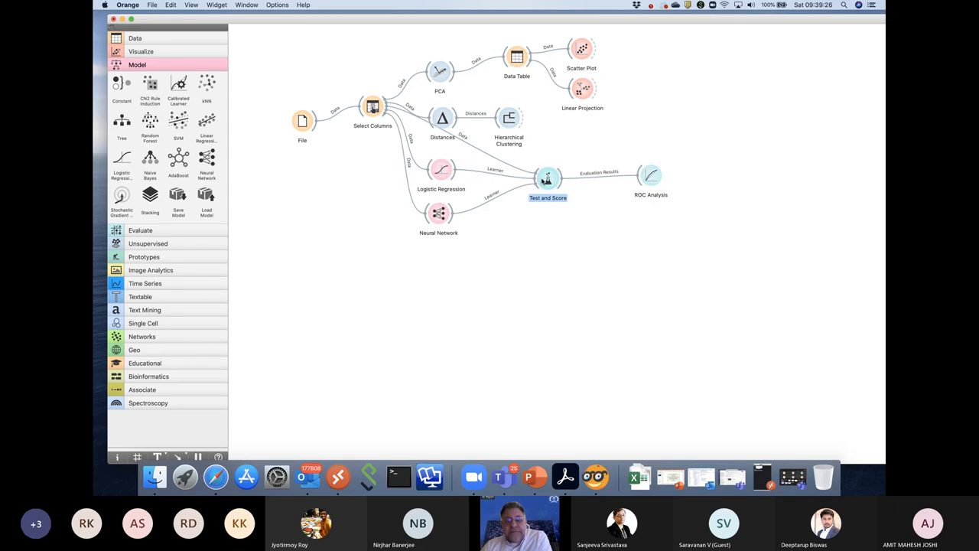
pyautogui.doubleClick(545, 179)
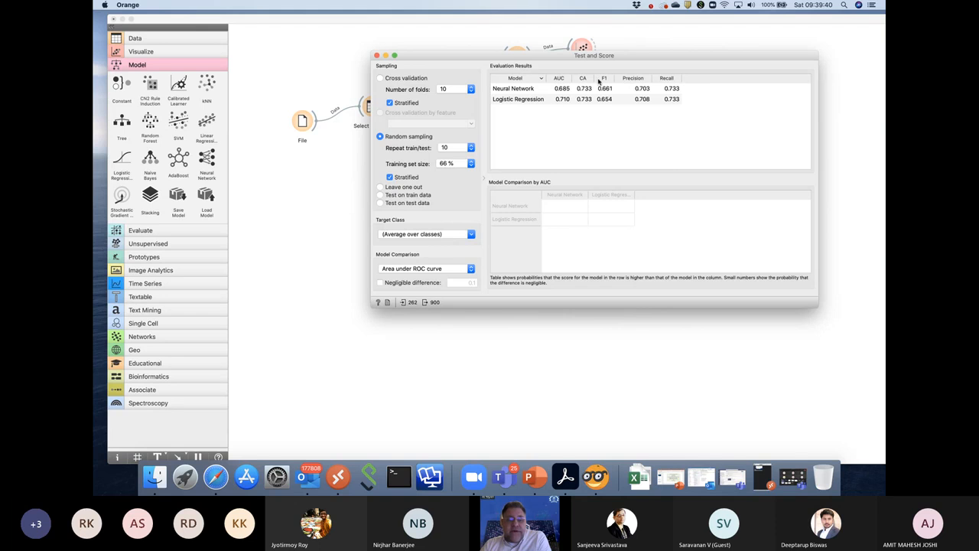
pyautogui.click(376, 56)
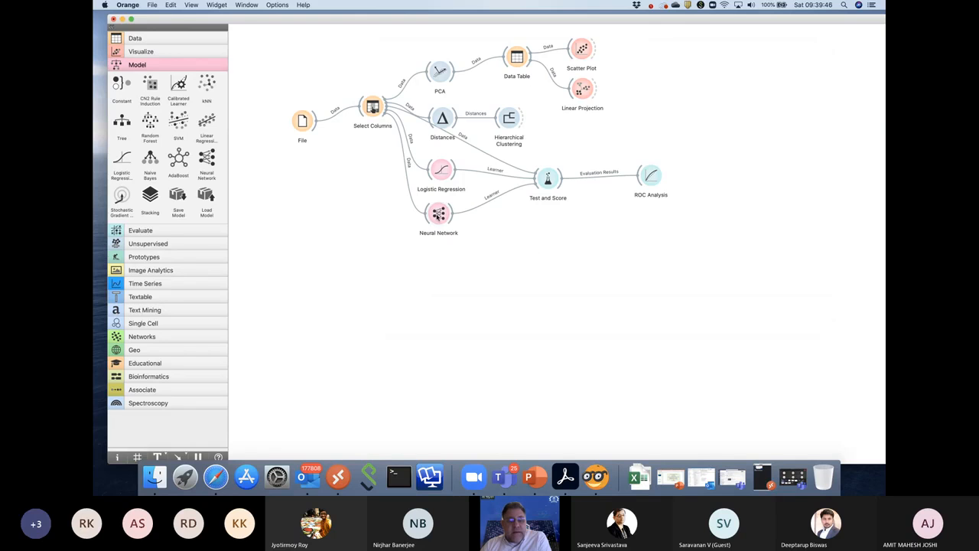
pyautogui.doubleClick(646, 180)
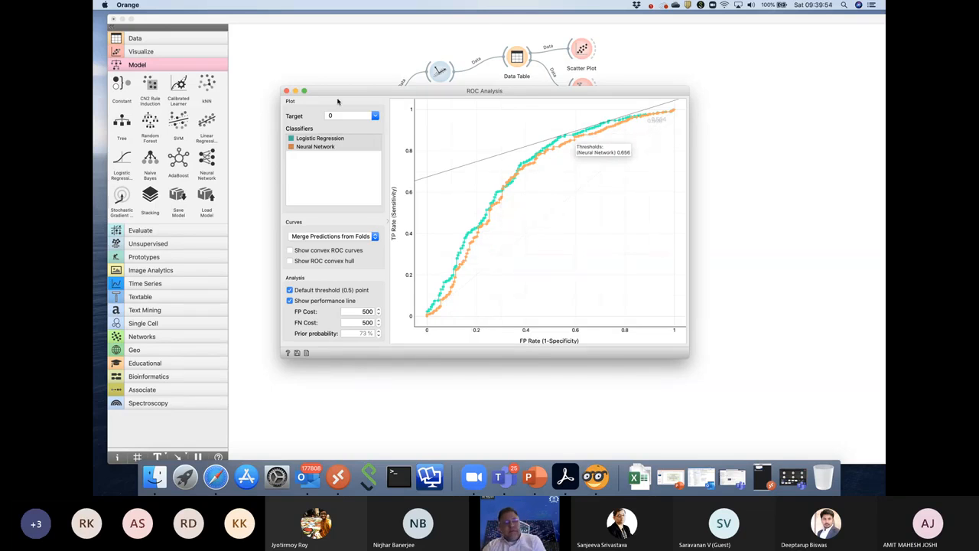
pyautogui.click(286, 92)
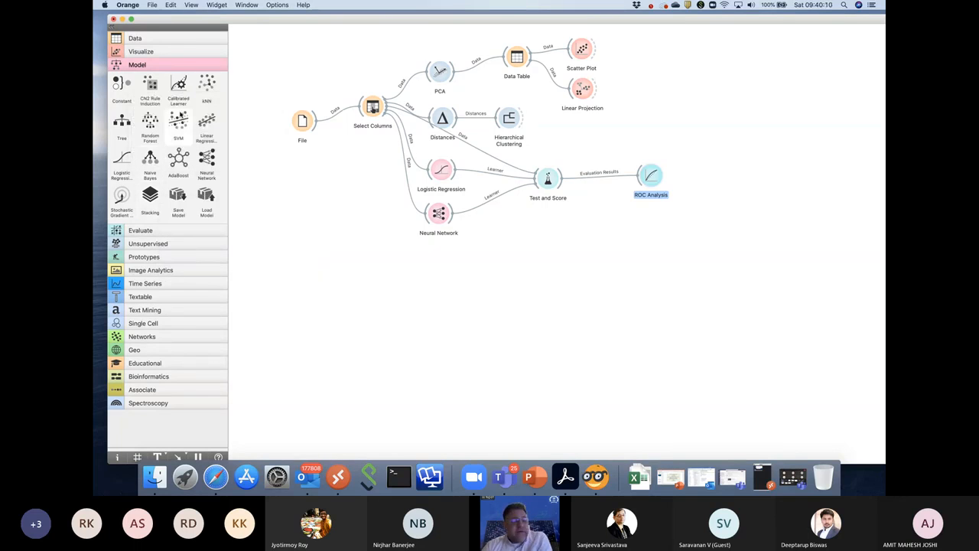
# Add an SVM widget below Neural Network, linked from Select Columns and into Test and Score, and review its default settings.
pyautogui.moveTo(181, 114); pyautogui.dragTo(439, 264)
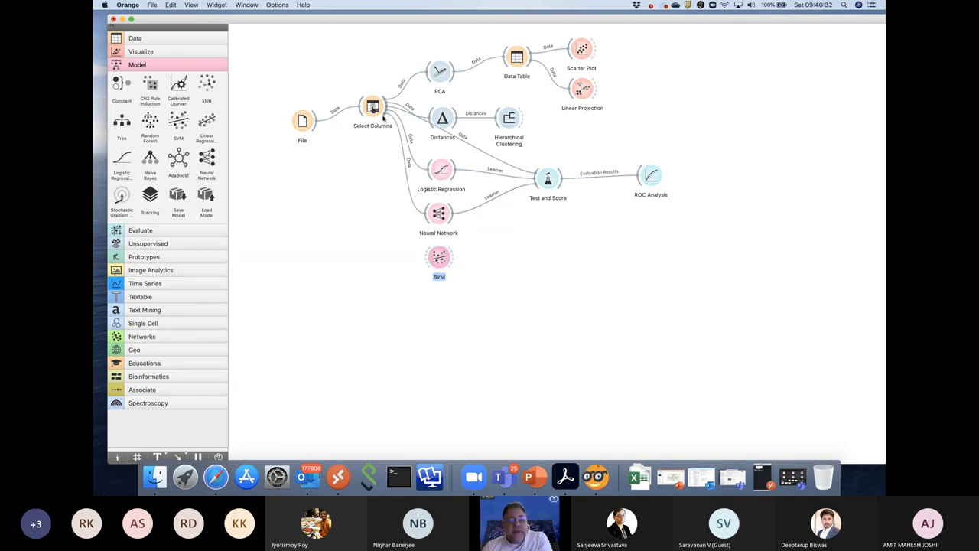
pyautogui.moveTo(384, 116); pyautogui.dragTo(437, 257)
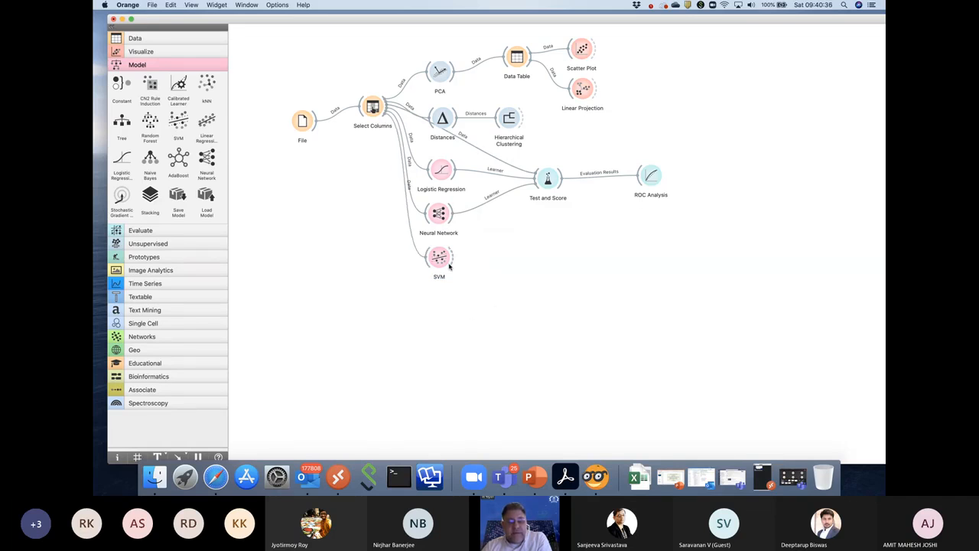
pyautogui.doubleClick(448, 261)
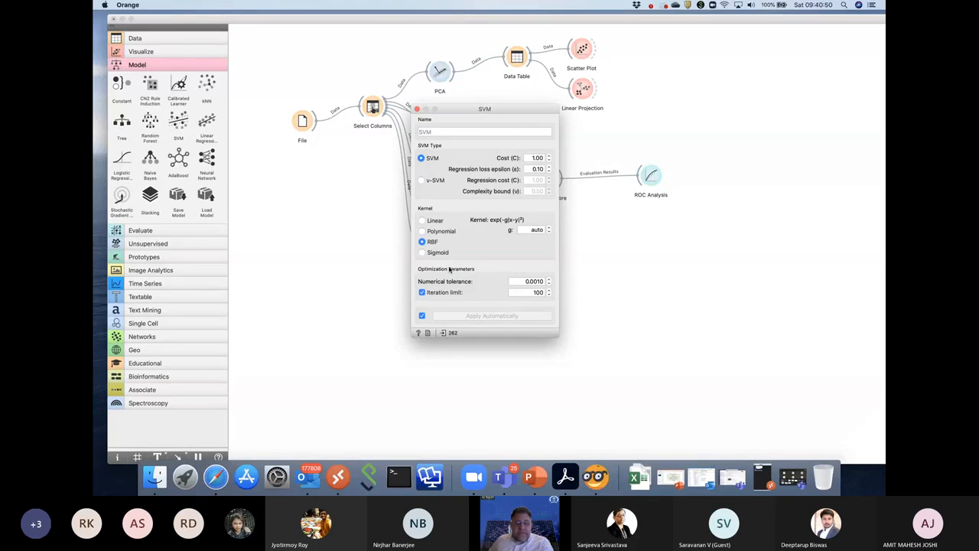
pyautogui.click(417, 110)
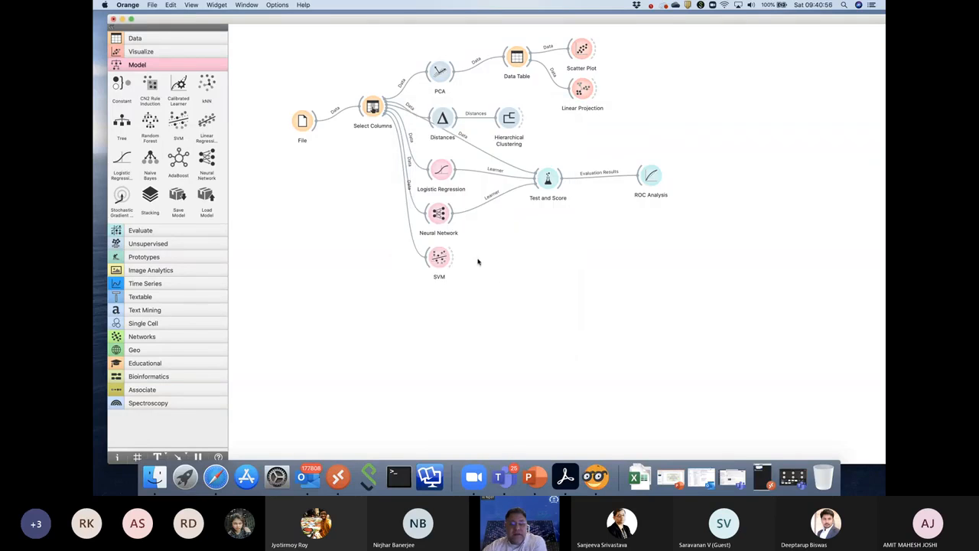
pyautogui.moveTo(457, 258); pyautogui.dragTo(542, 188)
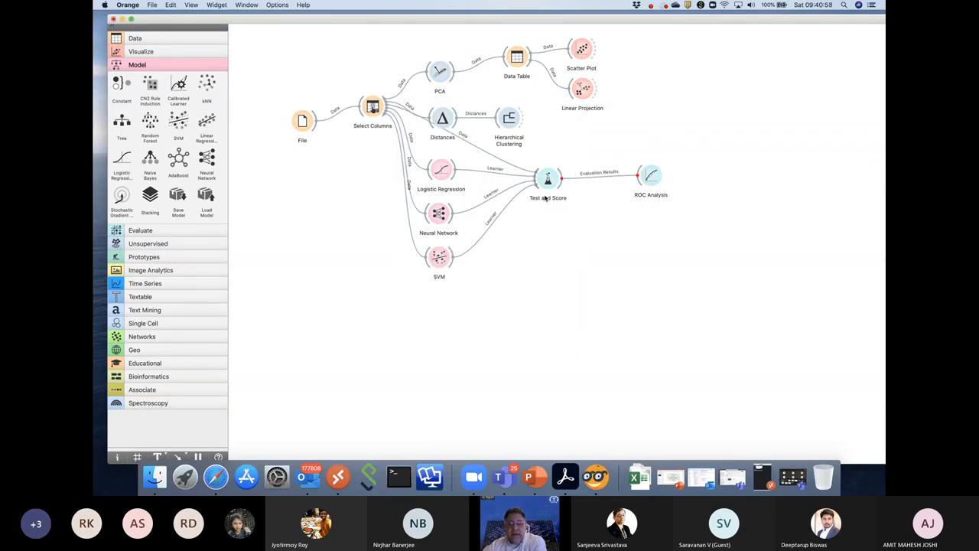
# Compare SVM with the other classifiers in the Test and Score results and an enlarged ROC Analysis window, closing each window.
pyautogui.click(549, 188)
pyautogui.doubleClick(549, 188)
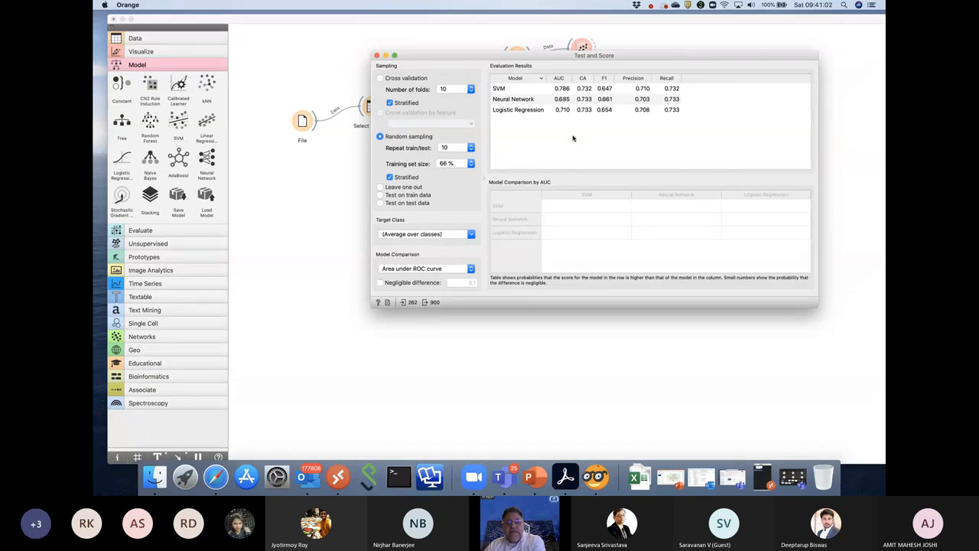
pyautogui.click(376, 55)
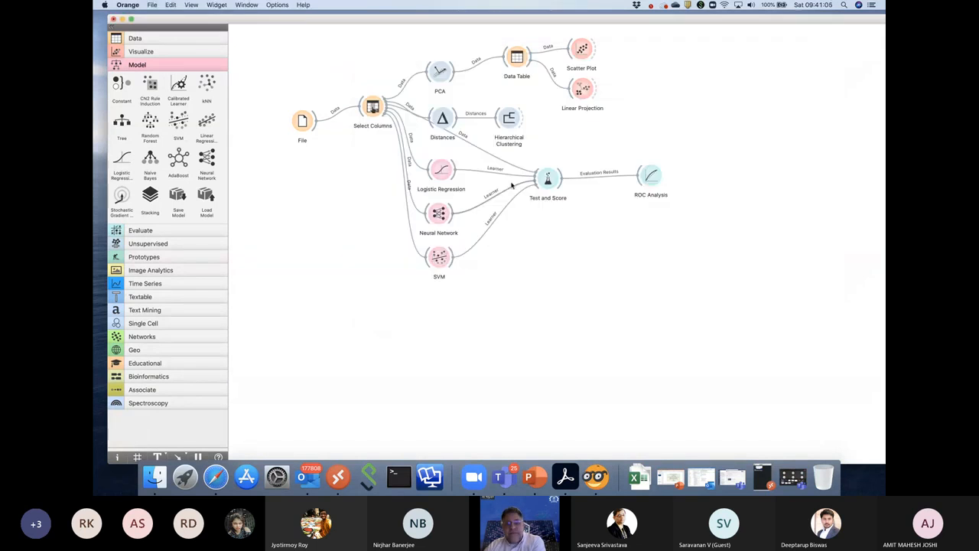
pyautogui.doubleClick(648, 181)
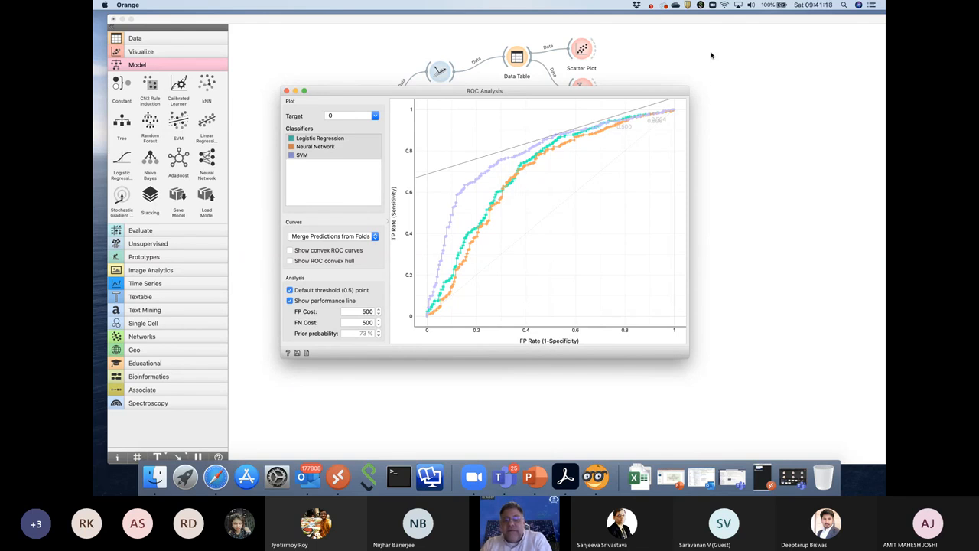
pyautogui.moveTo(688, 87); pyautogui.dragTo(769, 73)
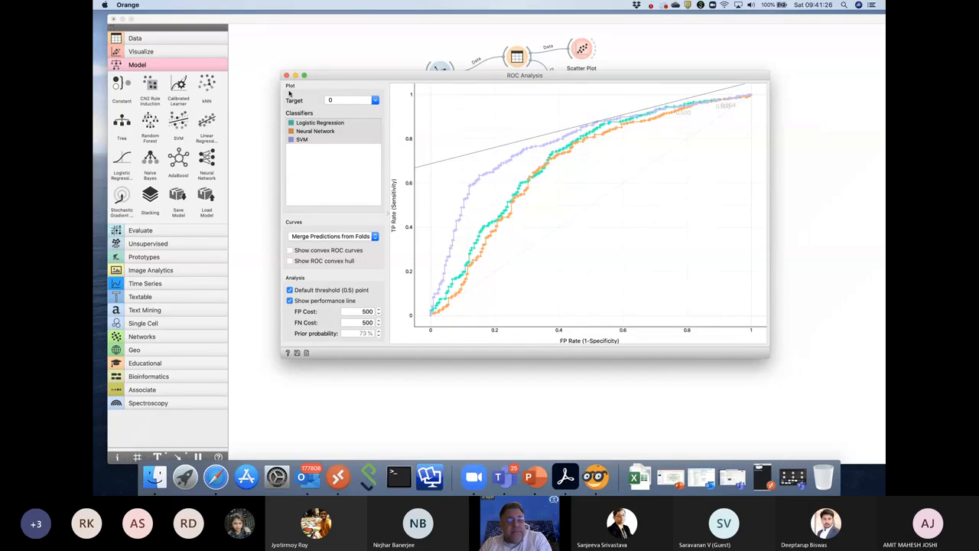
pyautogui.click(287, 76)
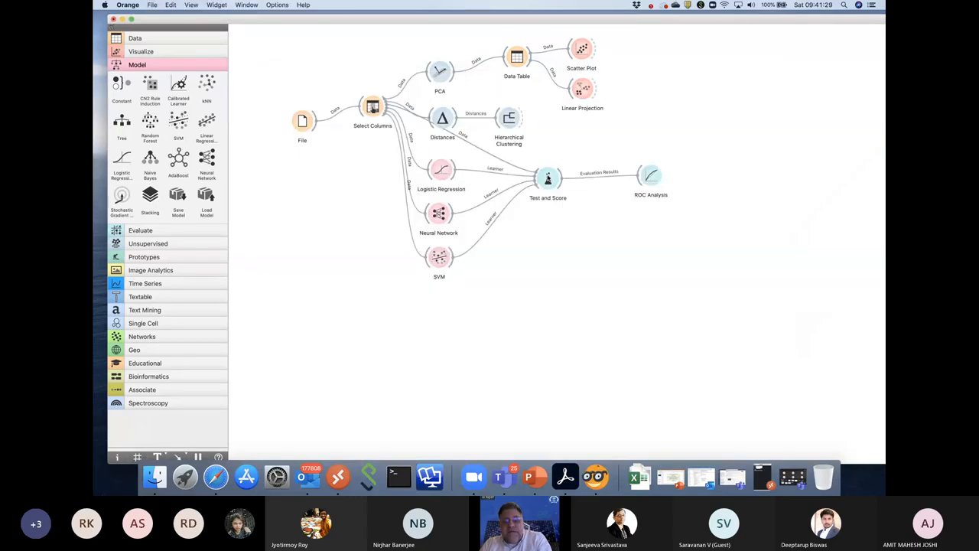
pyautogui.doubleClick(546, 177)
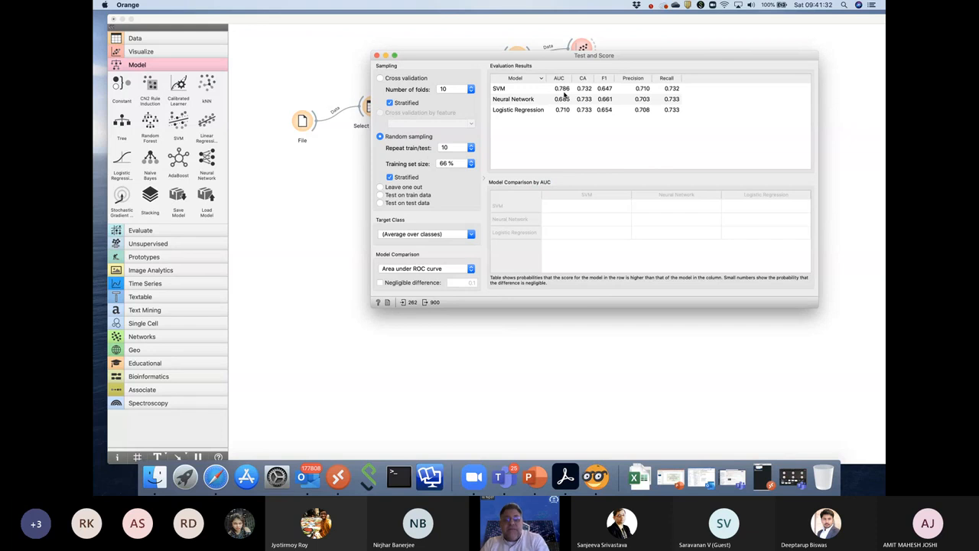
pyautogui.click(376, 56)
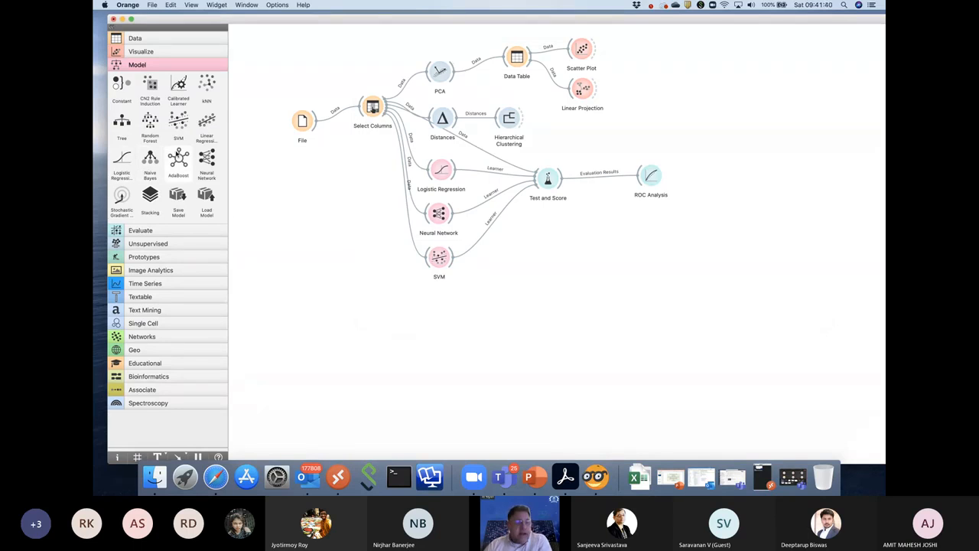
# Add a Random Forest widget with 20 trees below SVM, linked from Select Columns and into Test and Score.
pyautogui.moveTo(150, 121); pyautogui.dragTo(430, 296)
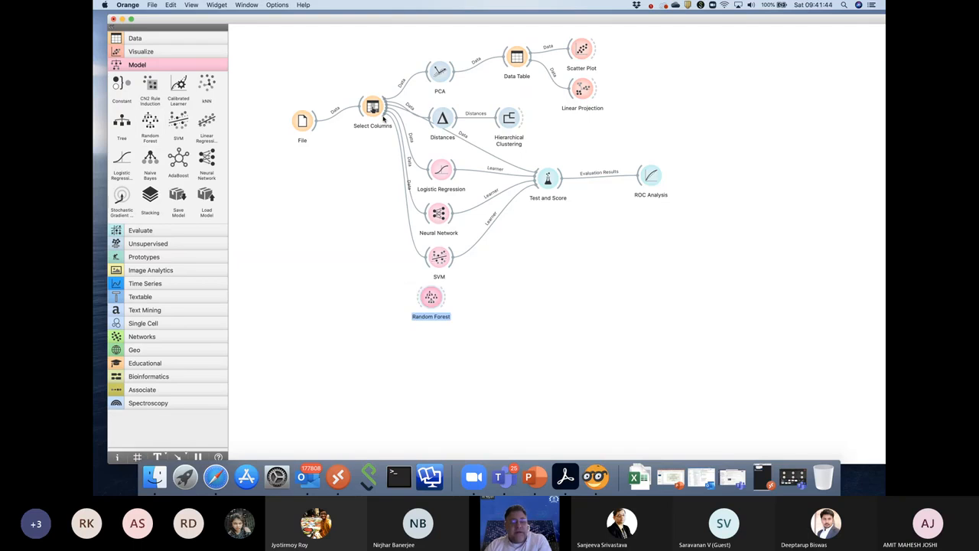
pyautogui.moveTo(382, 107); pyautogui.dragTo(418, 304)
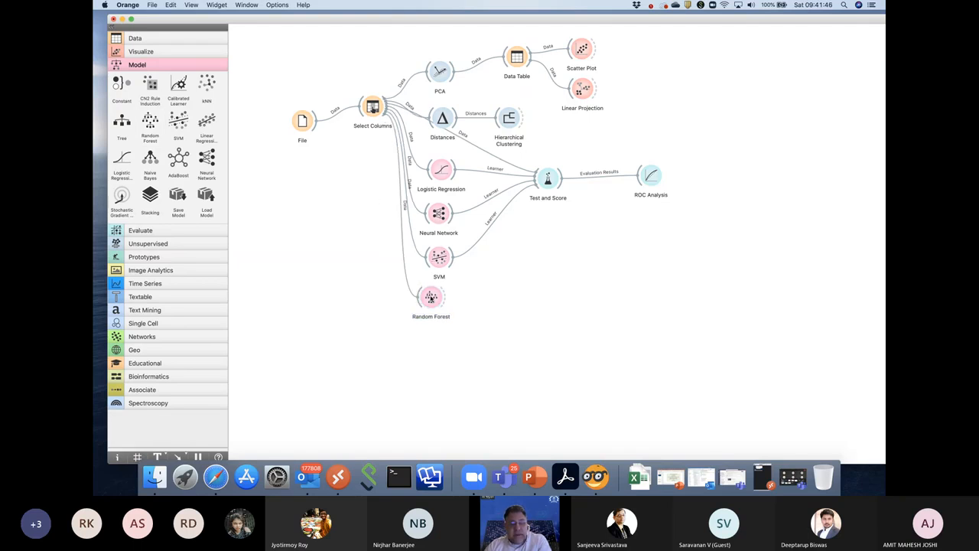
pyautogui.doubleClick(431, 297)
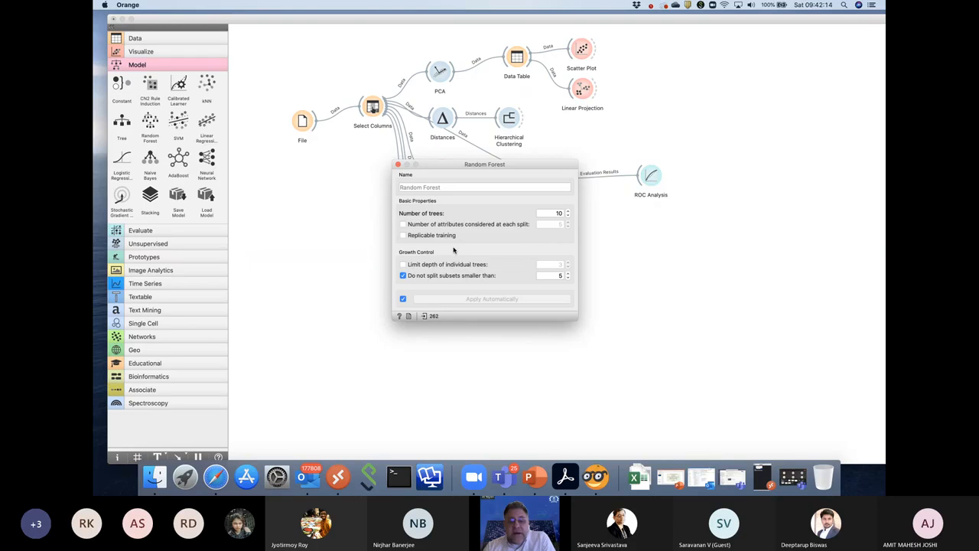
pyautogui.click(567, 212)
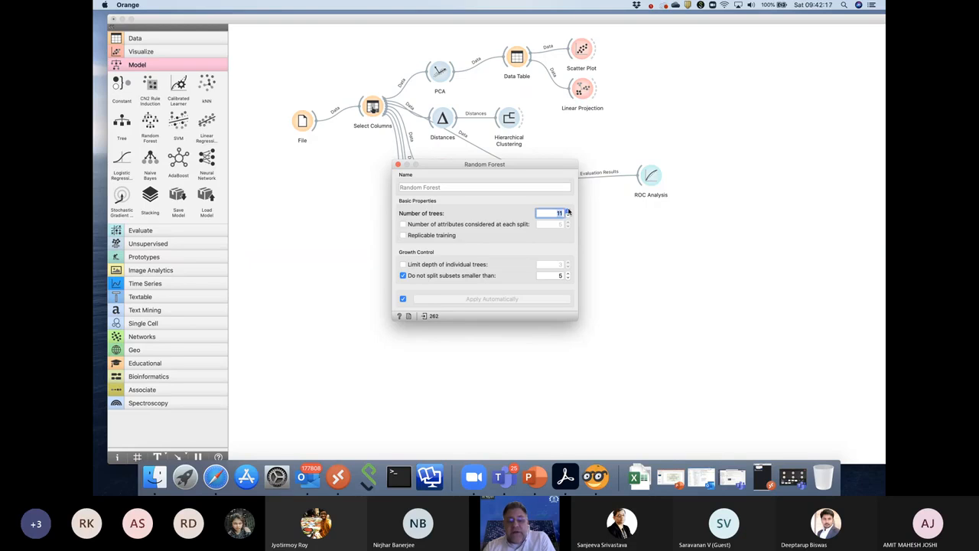
pyautogui.click(568, 212)
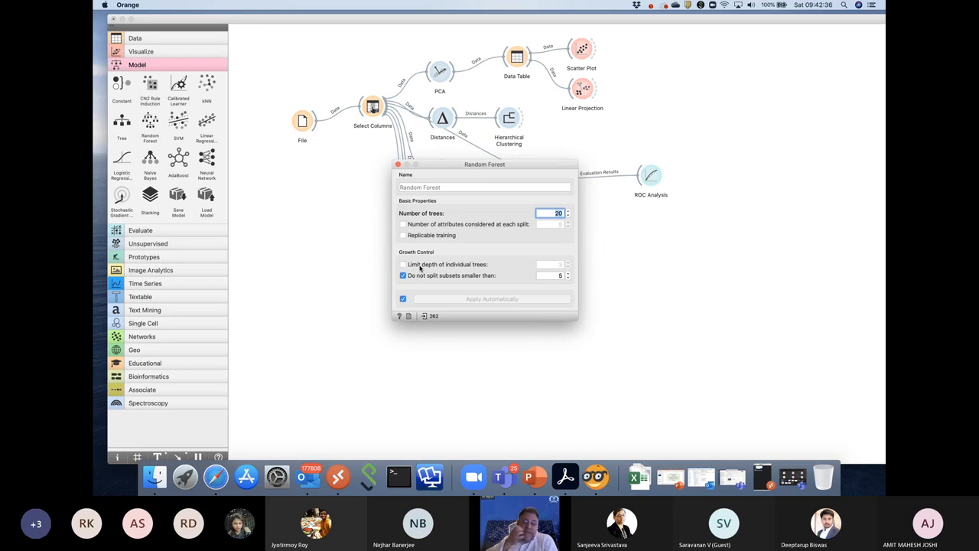
pyautogui.click(398, 164)
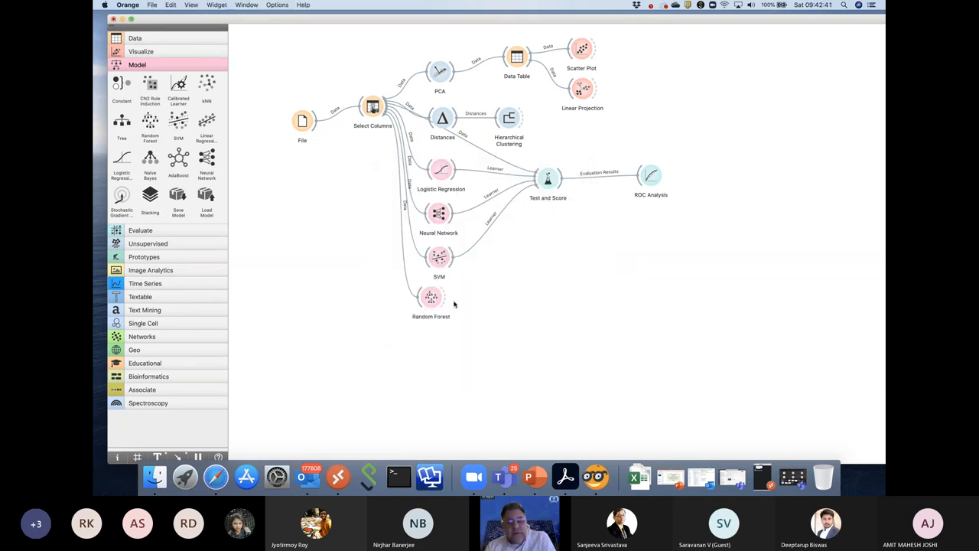
pyautogui.moveTo(446, 300); pyautogui.dragTo(538, 180)
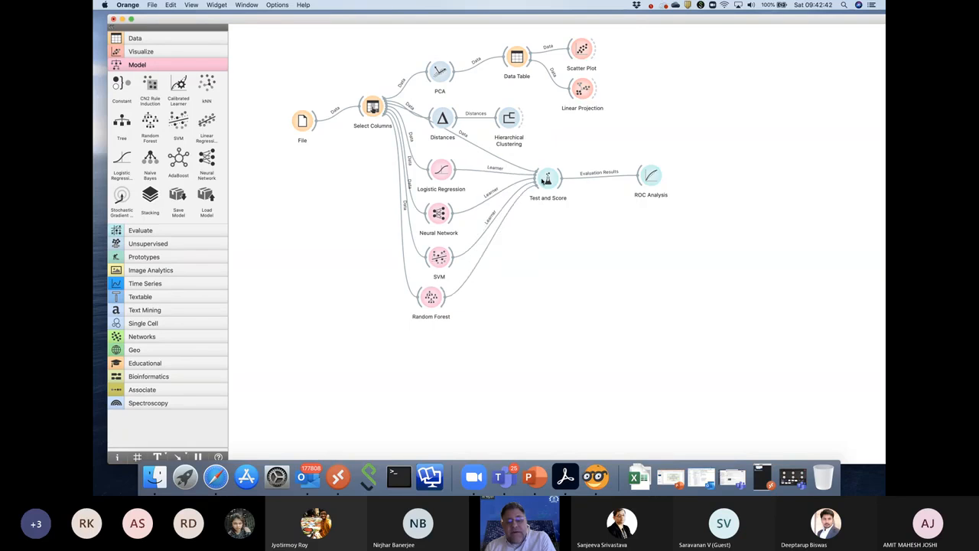
# Compare Random Forest with the other classifiers in the Test and Score results and the ROC Analysis curves, closing each window.
pyautogui.doubleClick(546, 179)
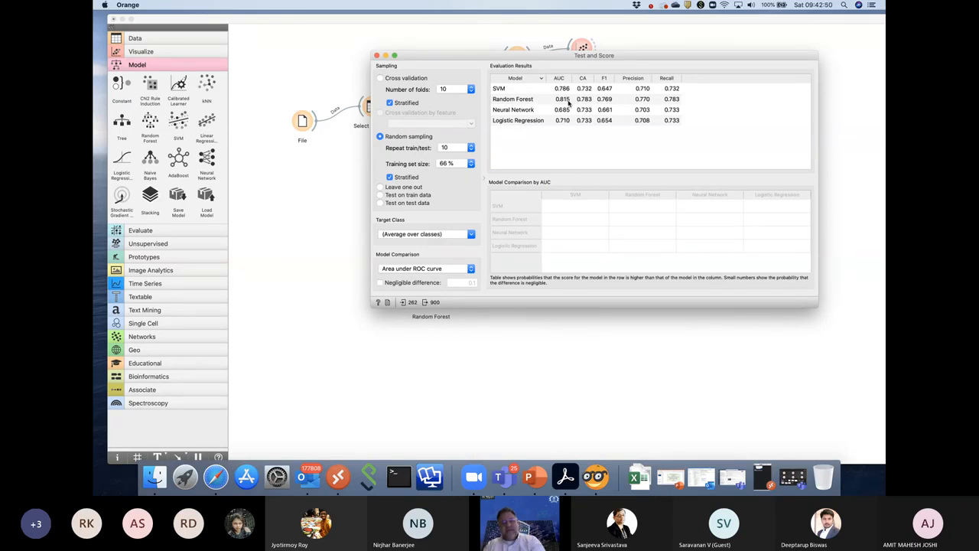
pyautogui.click(376, 55)
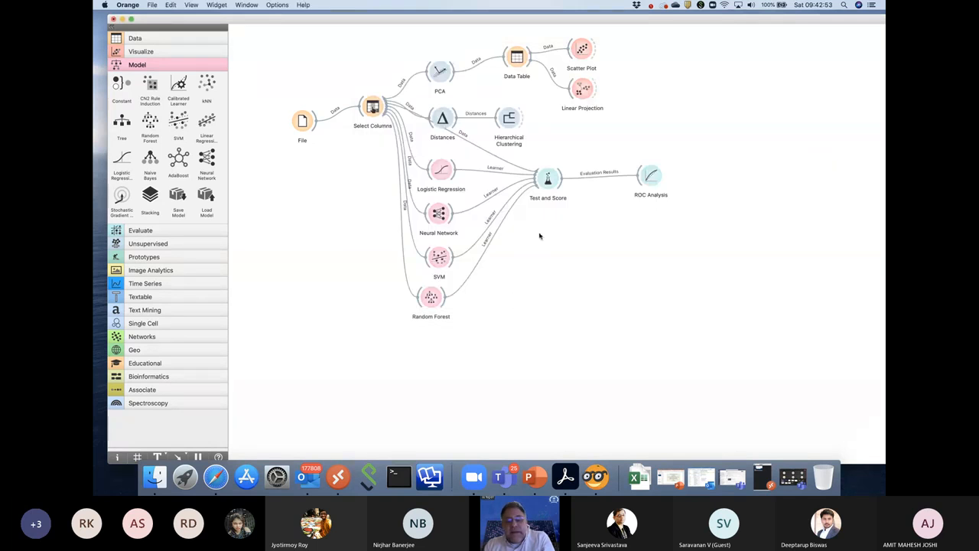
pyautogui.doubleClick(650, 182)
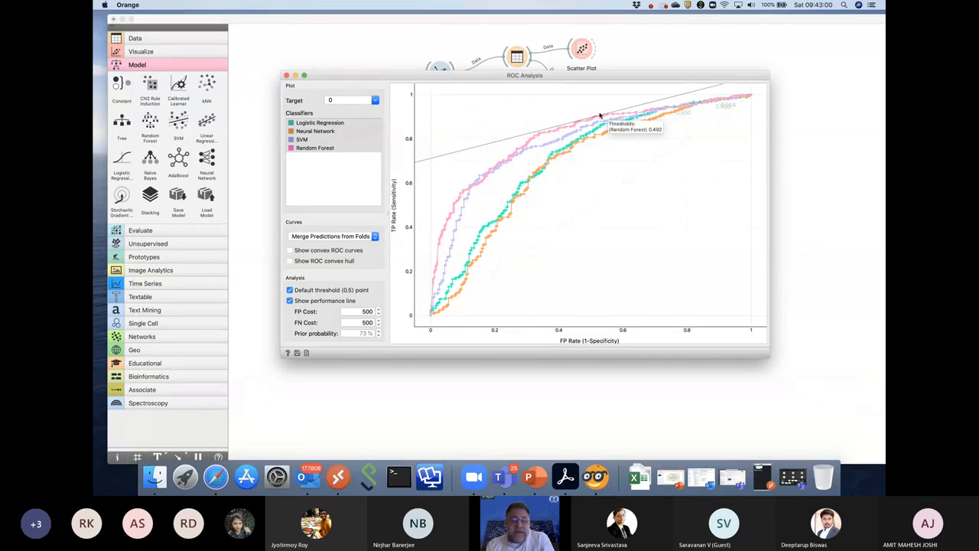
pyautogui.click(286, 76)
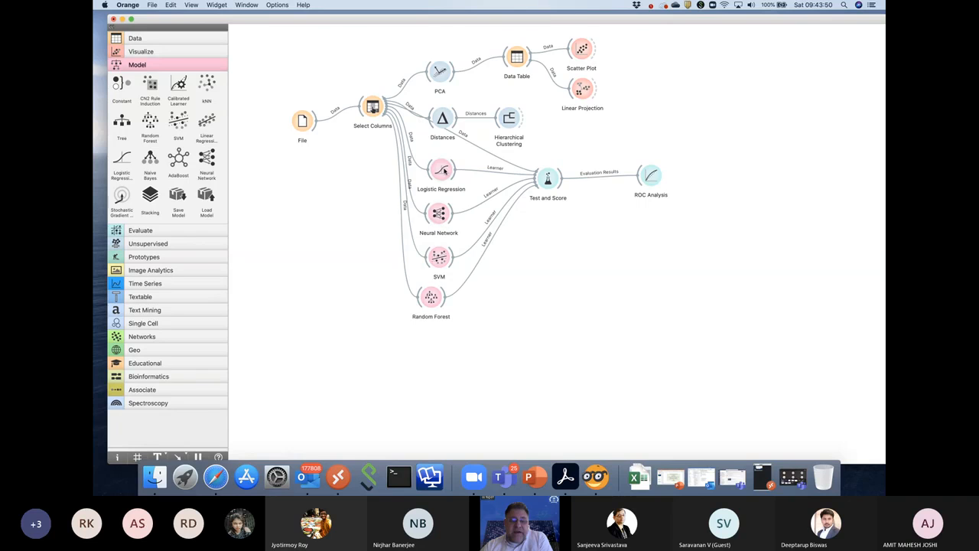
# Nudge the Random Forest and Neural Network widgets into line with the other classifier widgets and clear the selection.
pyautogui.moveTo(430, 302); pyautogui.dragTo(435, 304)
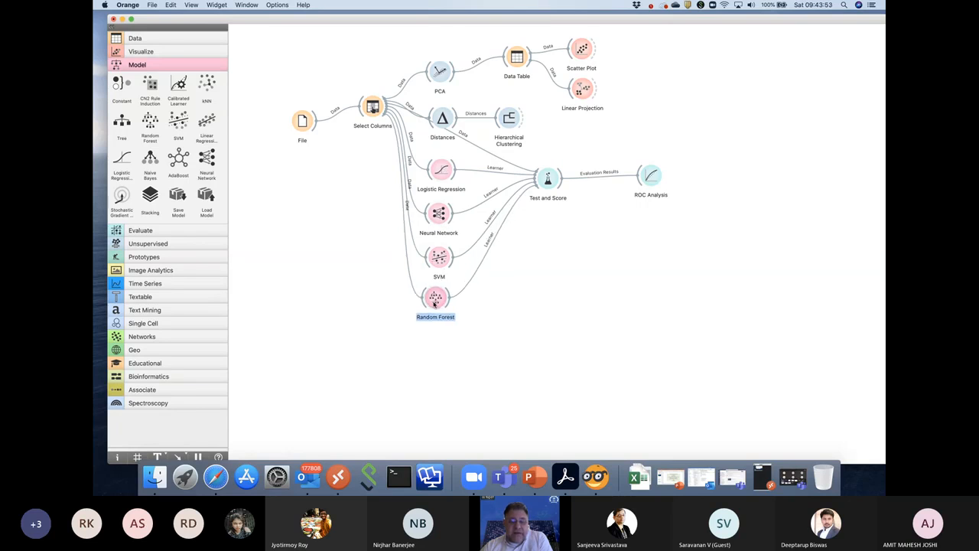
pyautogui.moveTo(438, 215); pyautogui.dragTo(441, 214)
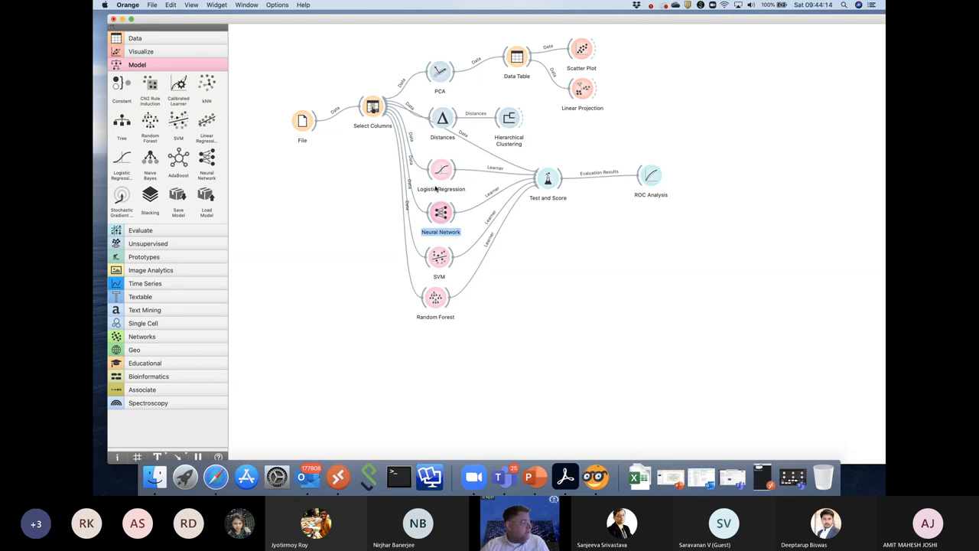
pyautogui.click(574, 299)
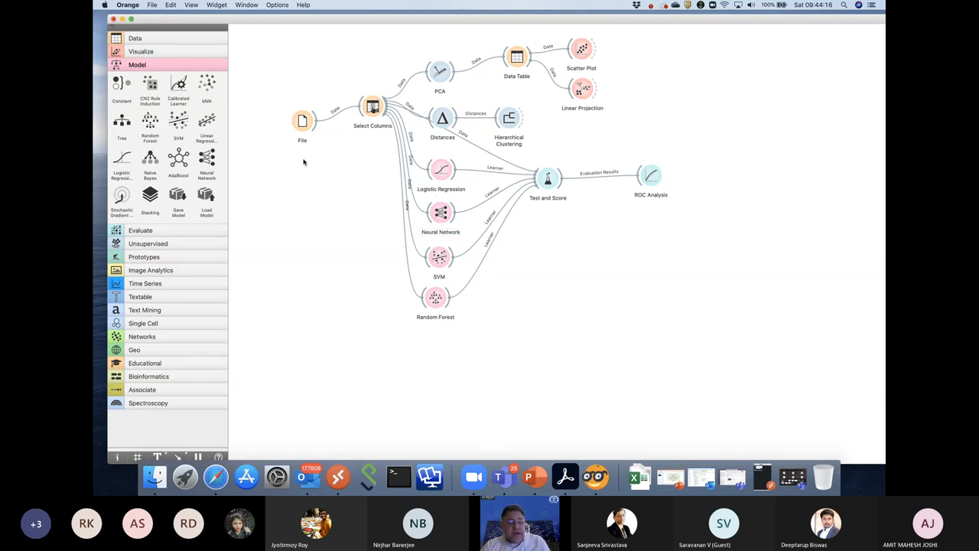
# Add a Naive Bayes widget below Random Forest, linked from Select Columns and into Test and Score.
pyautogui.click(151, 156)
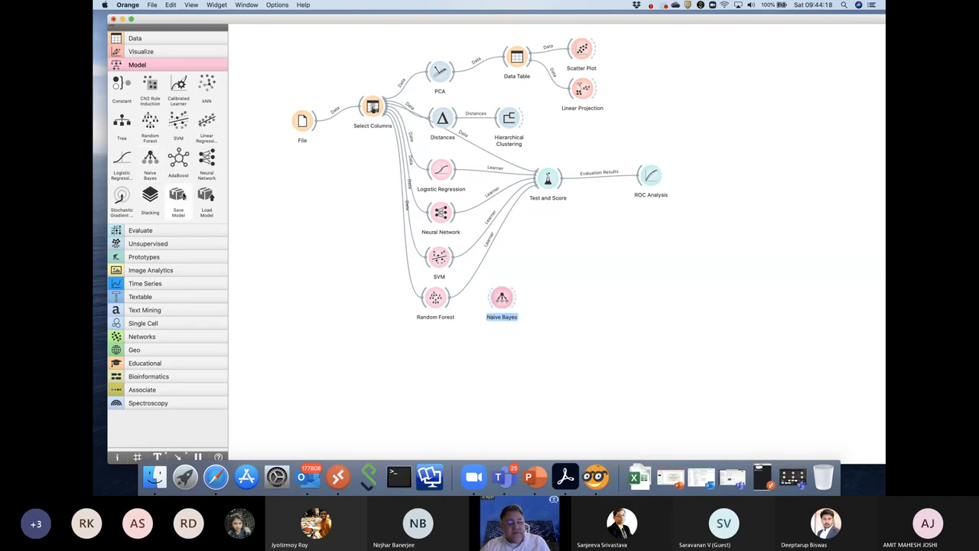
pyautogui.moveTo(503, 301); pyautogui.dragTo(446, 343)
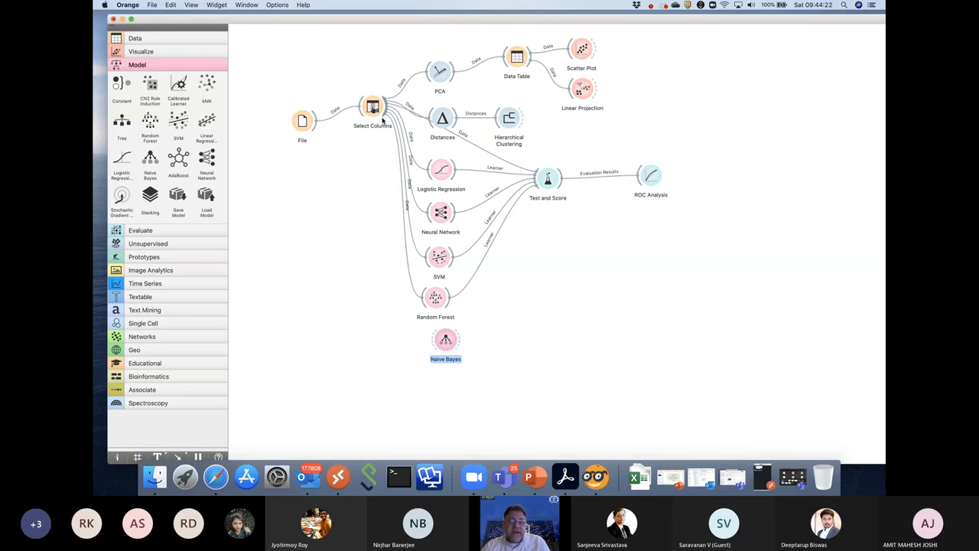
pyautogui.moveTo(382, 118); pyautogui.dragTo(441, 342)
pyautogui.rightClick(440, 343)
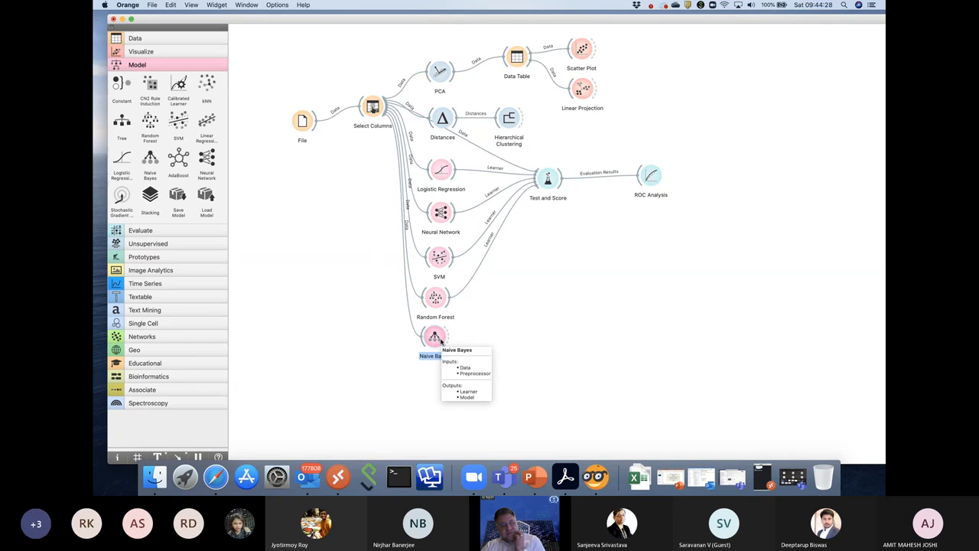
pyautogui.click(531, 325)
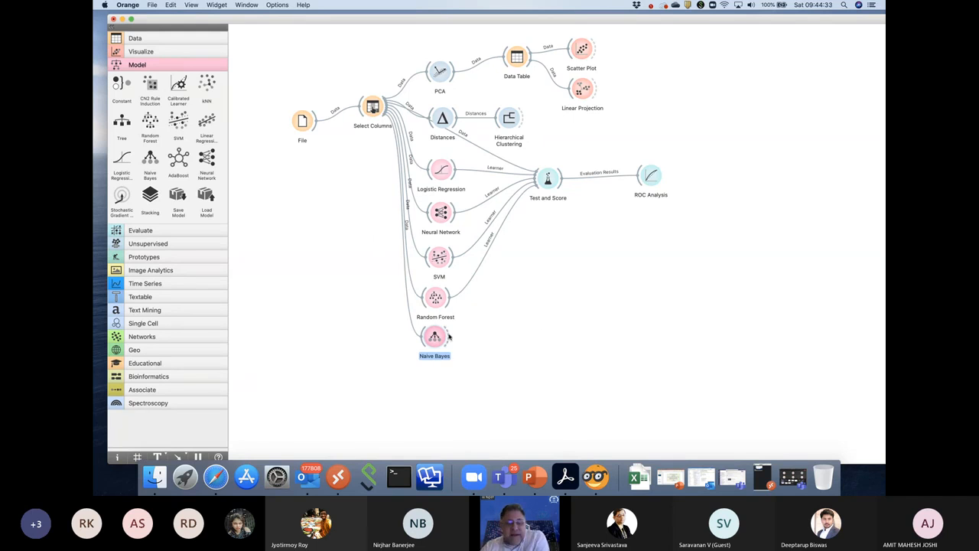
pyautogui.moveTo(448, 338); pyautogui.dragTo(539, 194)
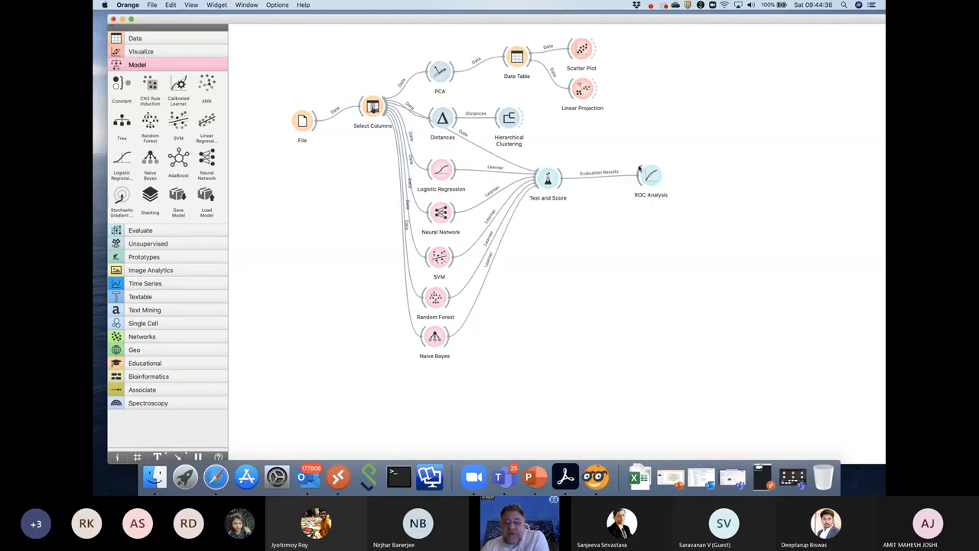
# Compare Naive Bayes with the other classifiers in the Test and Score results and the ROC Analysis curves, closing each window.
pyautogui.doubleClick(549, 182)
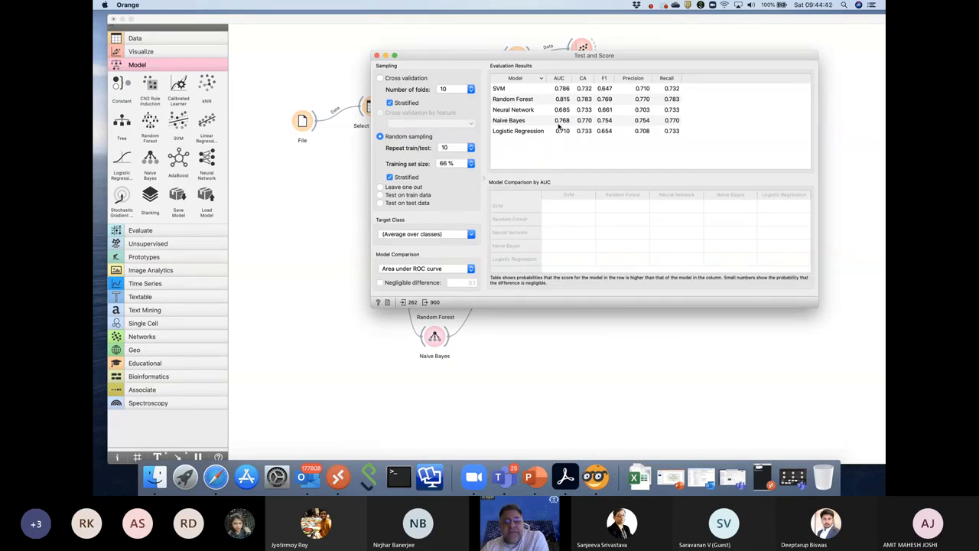
pyautogui.click(375, 56)
pyautogui.doubleClick(650, 176)
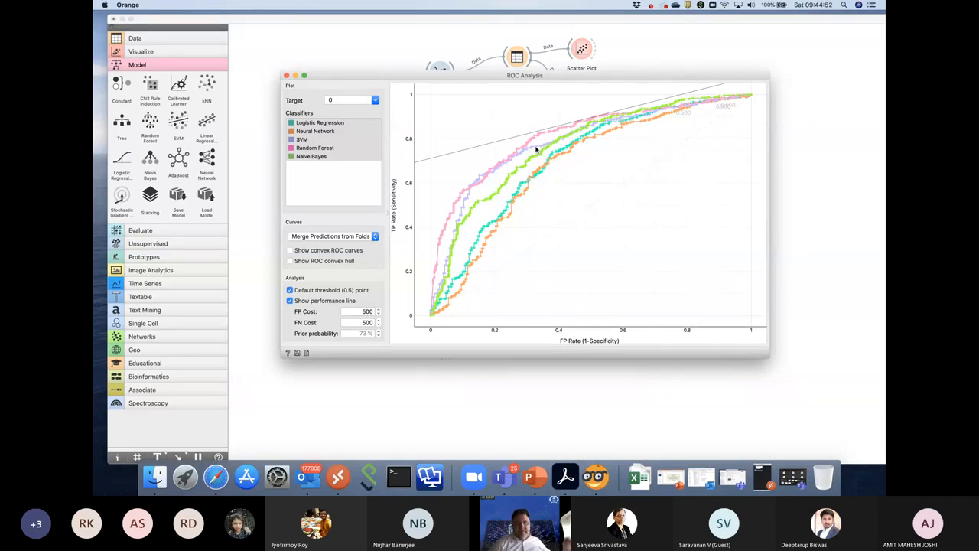
pyautogui.click(284, 75)
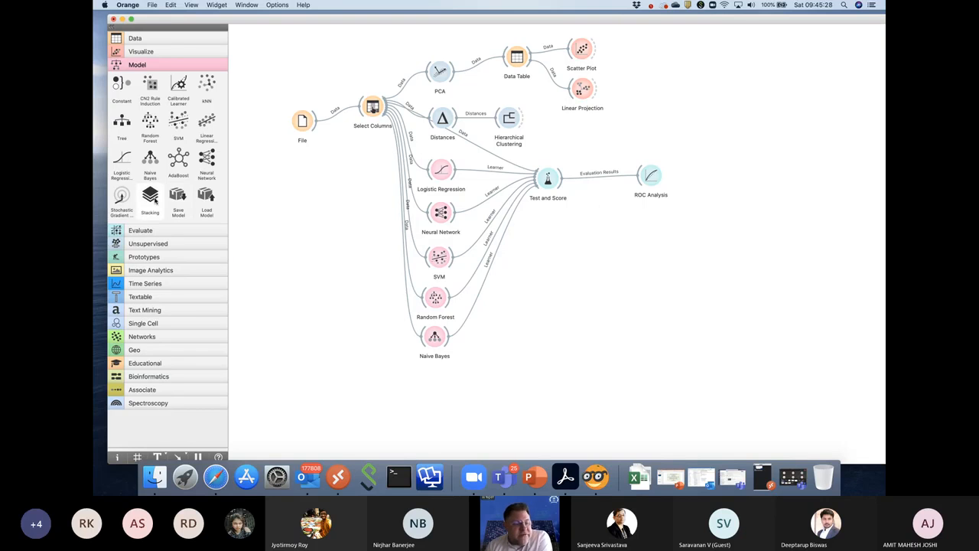
# Add a Stacking widget below Naive Bayes and link the Naive Bayes and Random Forest learners to its Learners input.
pyautogui.moveTo(152, 198); pyautogui.dragTo(483, 380)
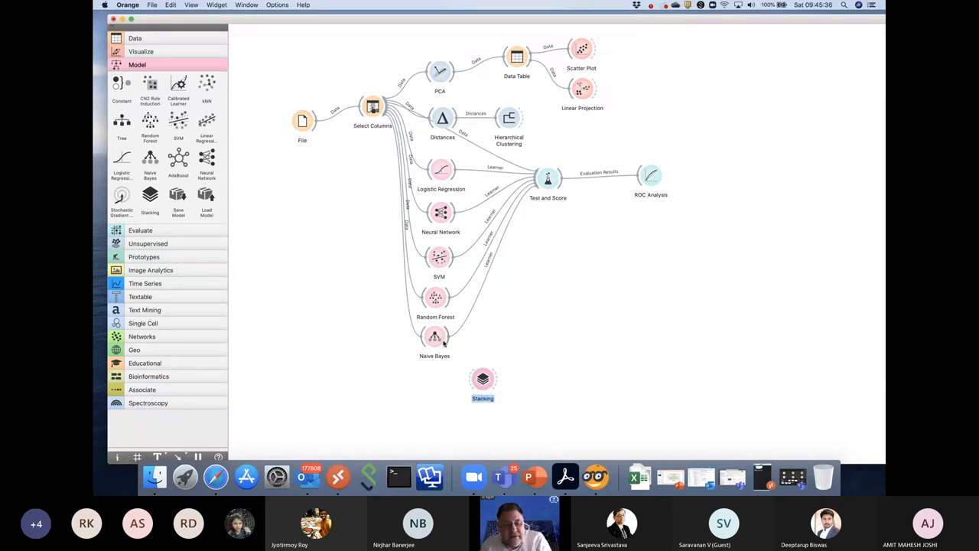
pyautogui.moveTo(445, 342); pyautogui.dragTo(470, 384)
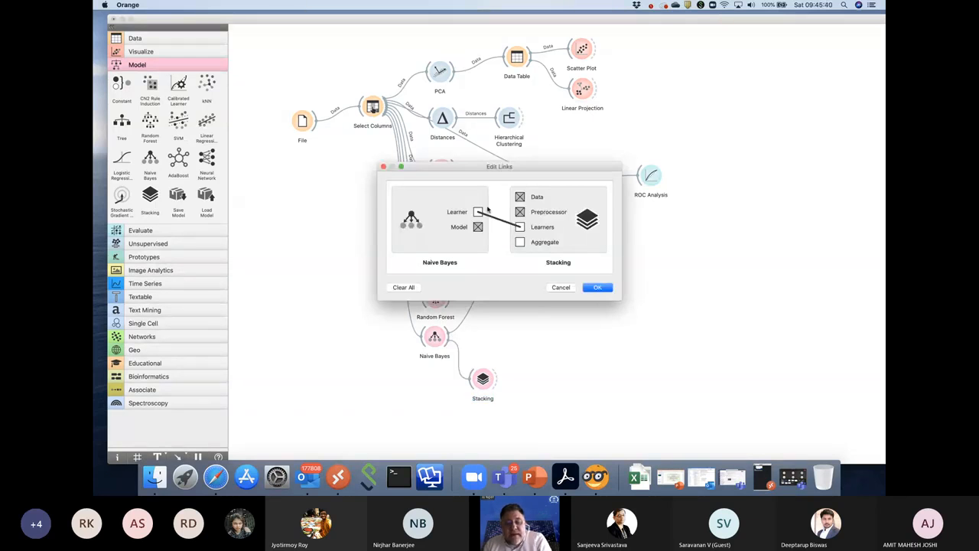
pyautogui.click(597, 286)
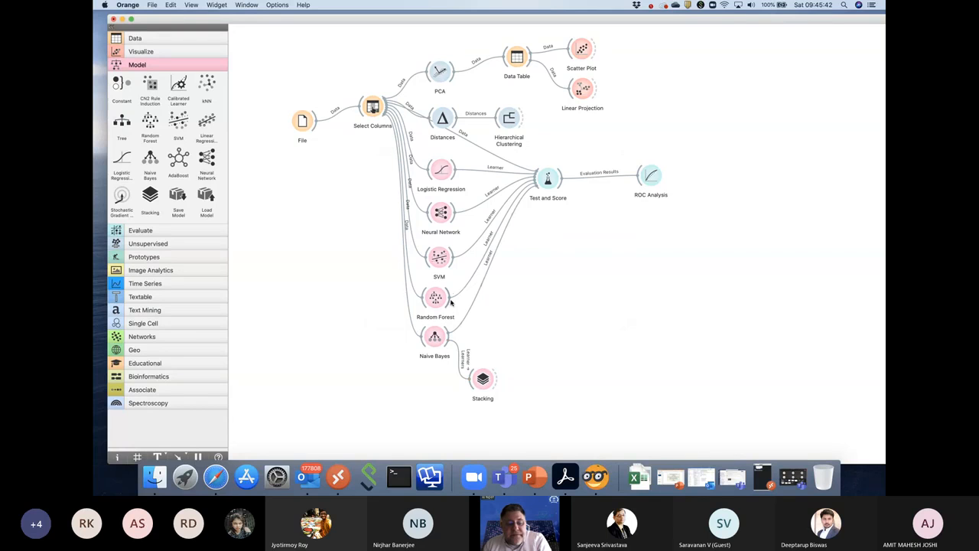
pyautogui.moveTo(452, 303); pyautogui.dragTo(468, 373)
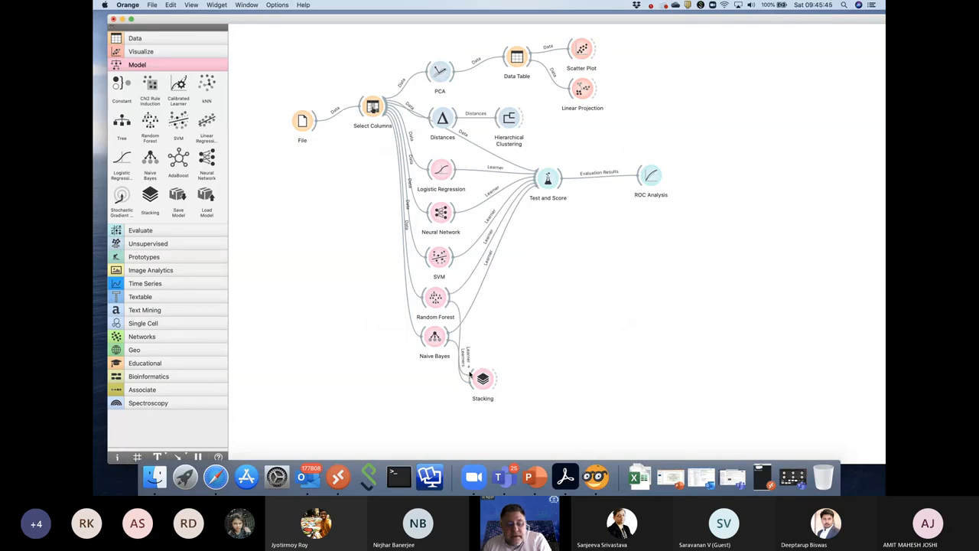
pyautogui.click(603, 287)
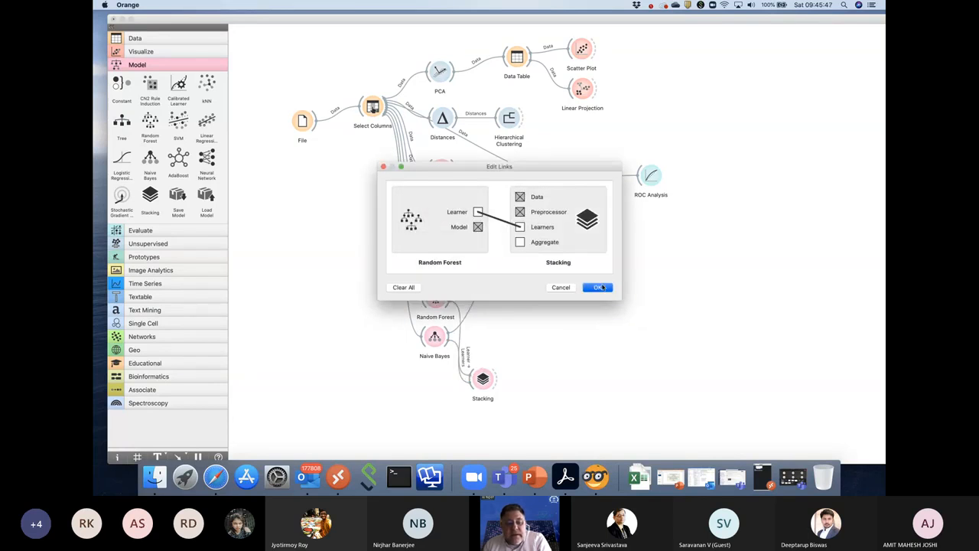
# Link the SVM, Neural Network and Logistic Regression learners to the Learners input of Stacking.
pyautogui.moveTo(454, 260); pyautogui.dragTo(470, 372)
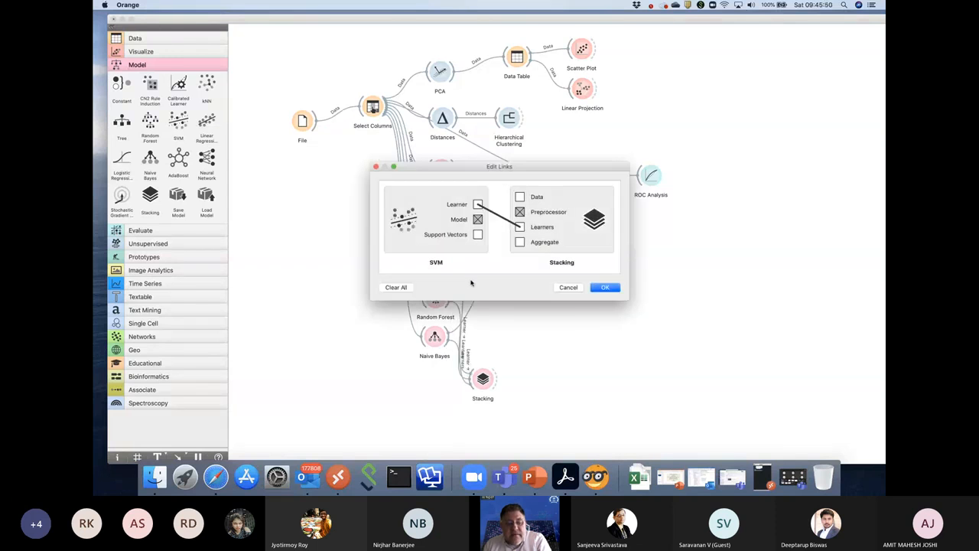
pyautogui.click(604, 287)
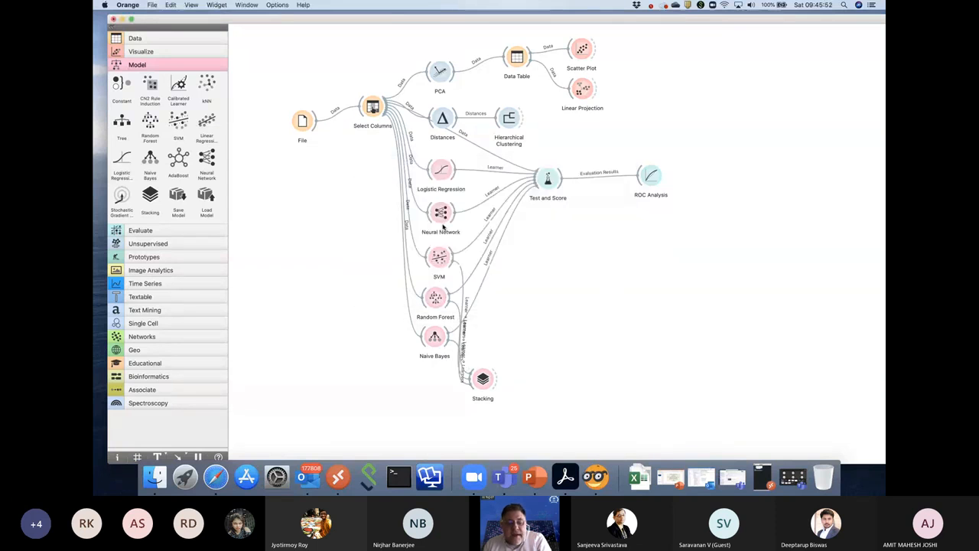
pyautogui.moveTo(454, 215); pyautogui.dragTo(472, 373)
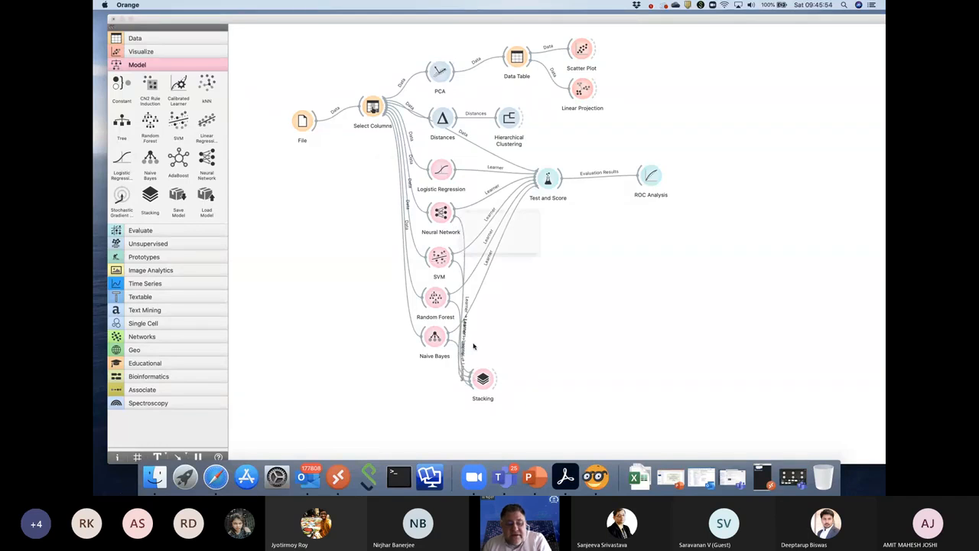
pyautogui.click(594, 286)
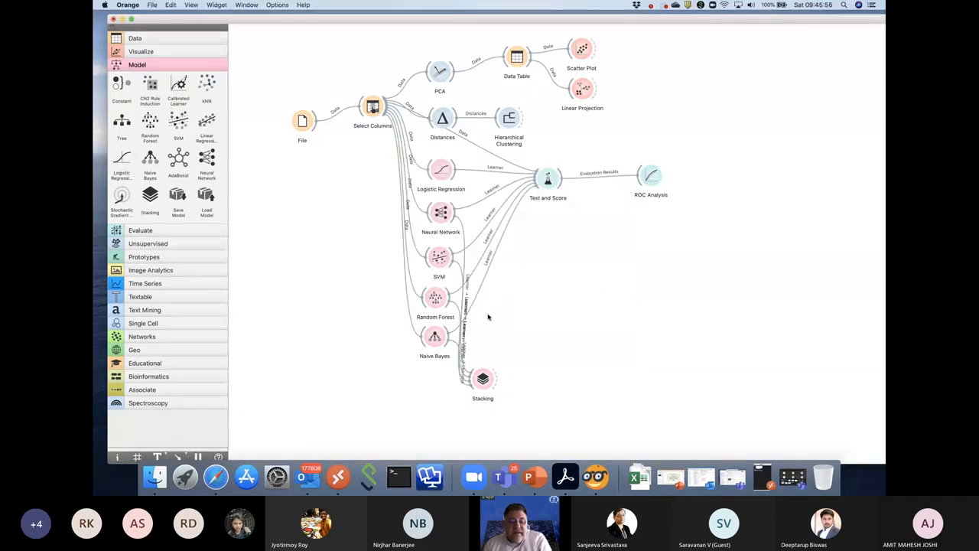
pyautogui.moveTo(453, 177); pyautogui.dragTo(471, 386)
pyautogui.click(596, 287)
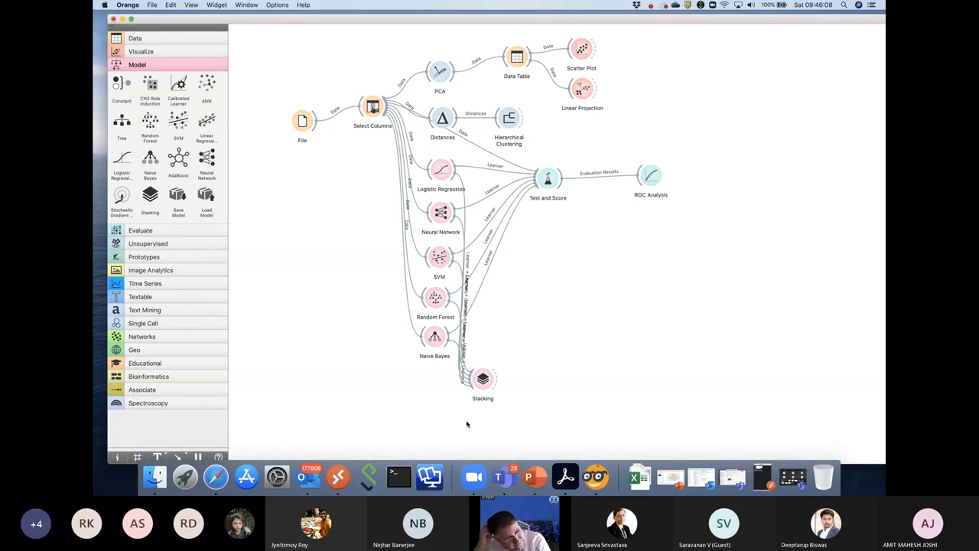
# Check the Stacking widget's settings, close them and link Stacking into Test and Score as a learner.
pyautogui.doubleClick(483, 379)
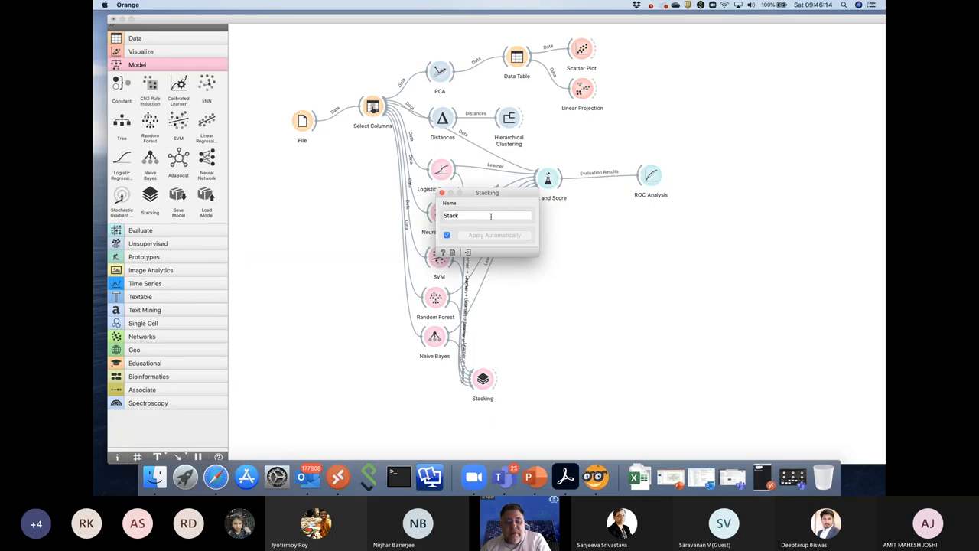
pyautogui.click(441, 194)
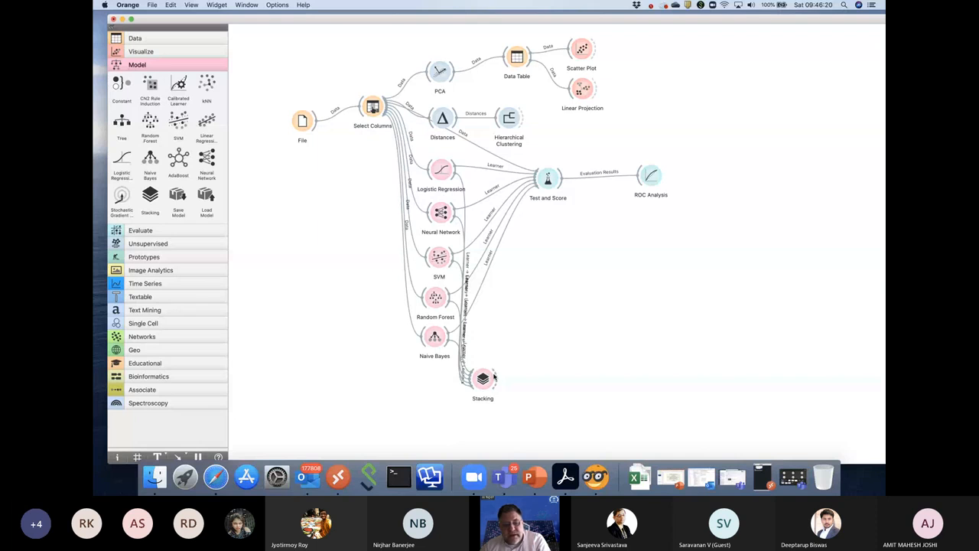
pyautogui.moveTo(502, 378); pyautogui.dragTo(536, 179)
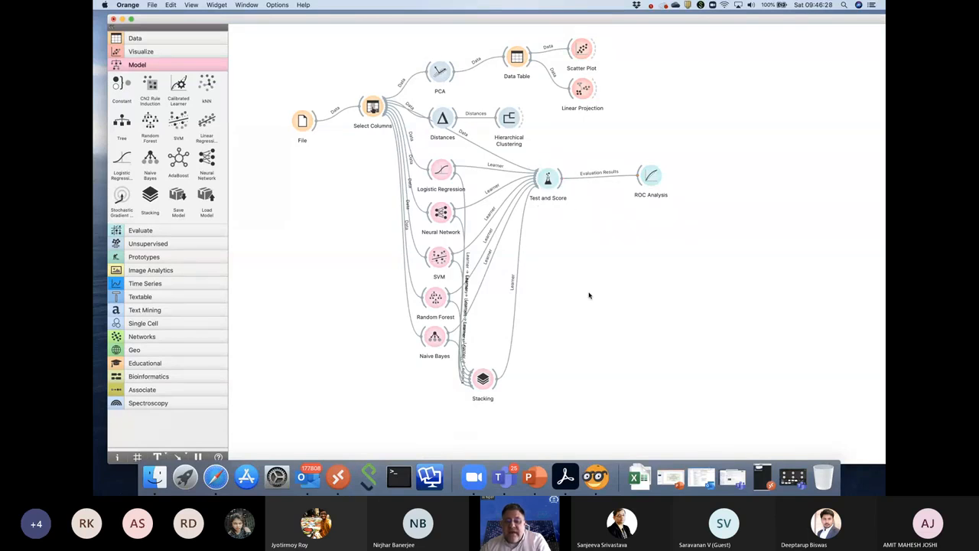
# Compare the stack with the single classifiers in Test and Score, trying train-data, test-data, random sampling and cross validation evaluation.
pyautogui.doubleClick(548, 179)
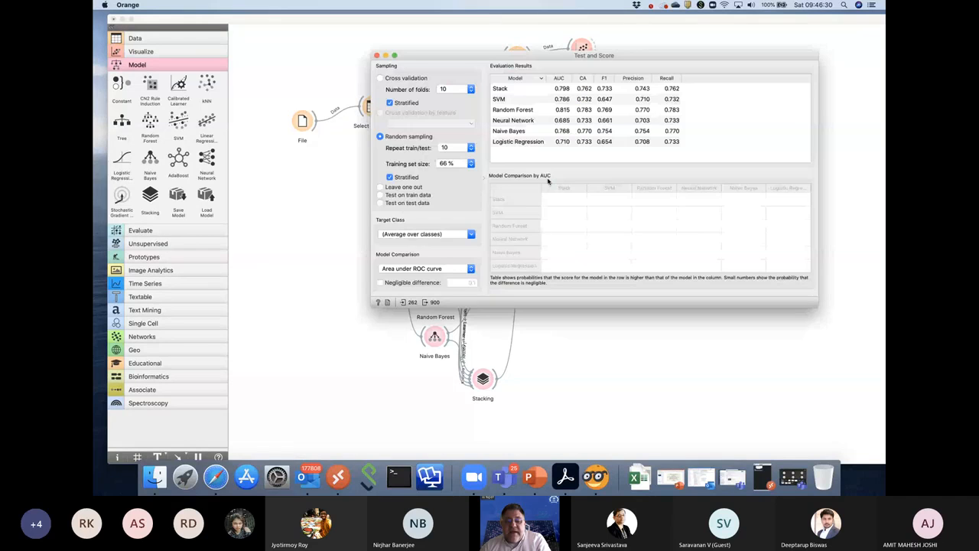
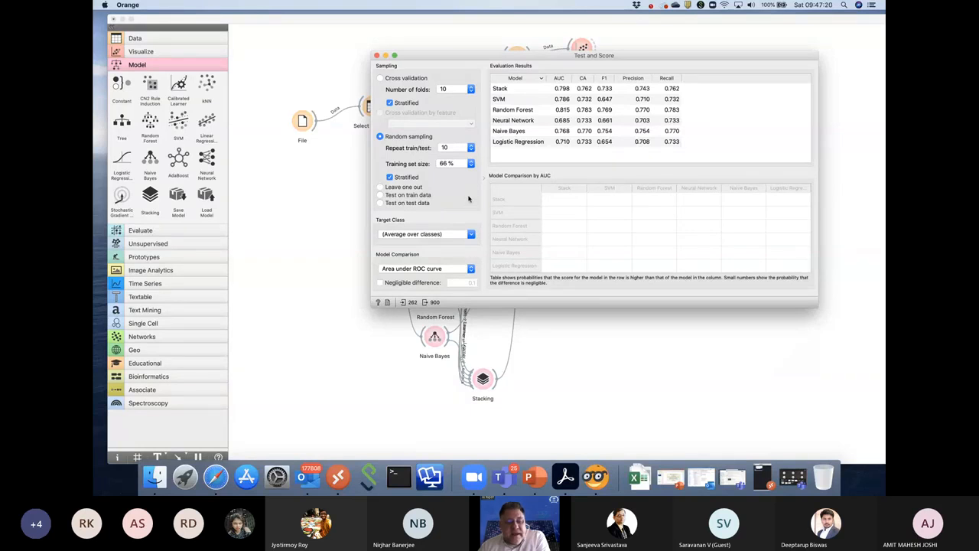
pyautogui.click(381, 196)
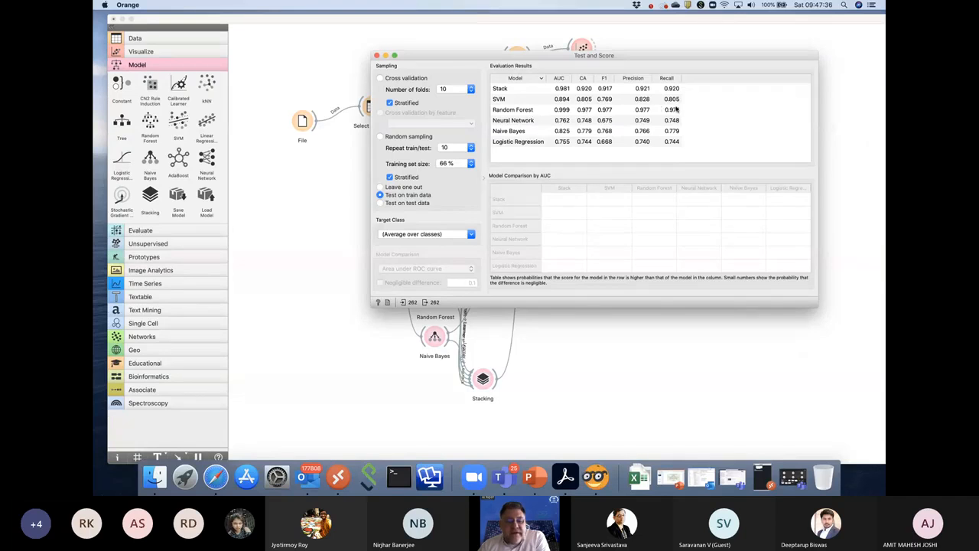
pyautogui.click(398, 202)
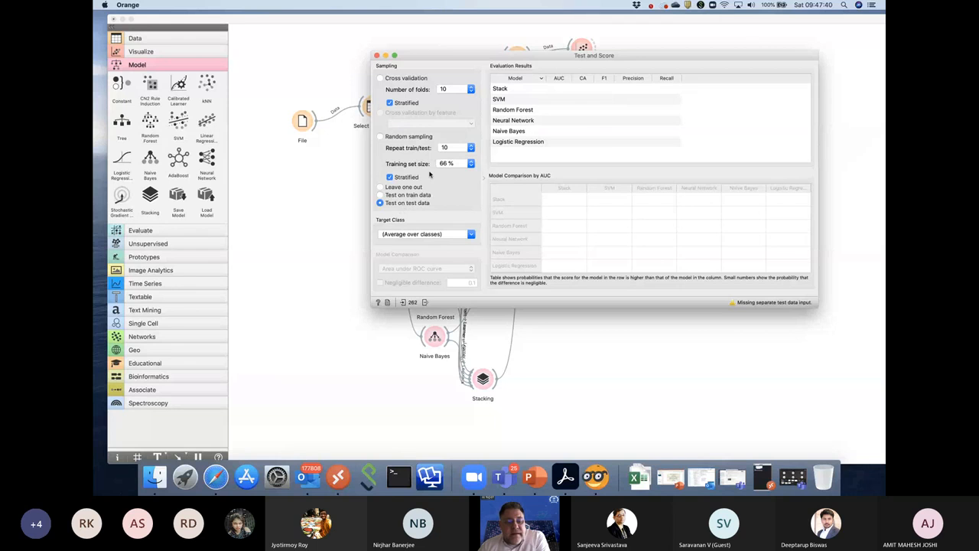
pyautogui.click(387, 136)
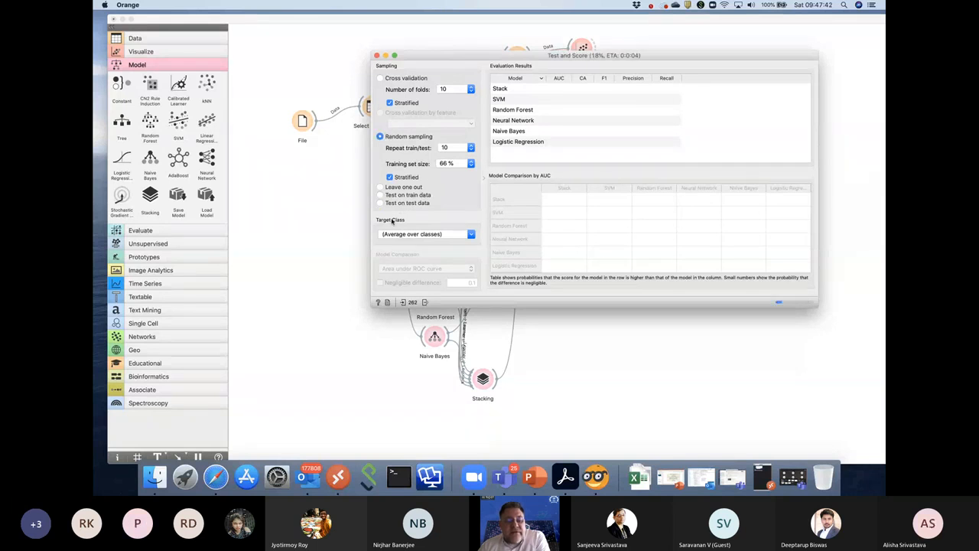
pyautogui.click(381, 78)
pyautogui.click(386, 203)
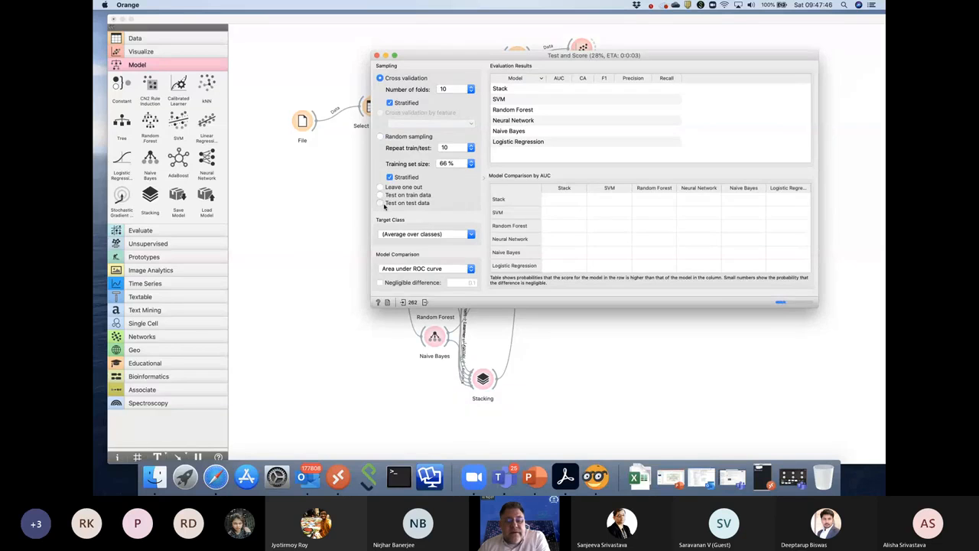
pyautogui.click(388, 78)
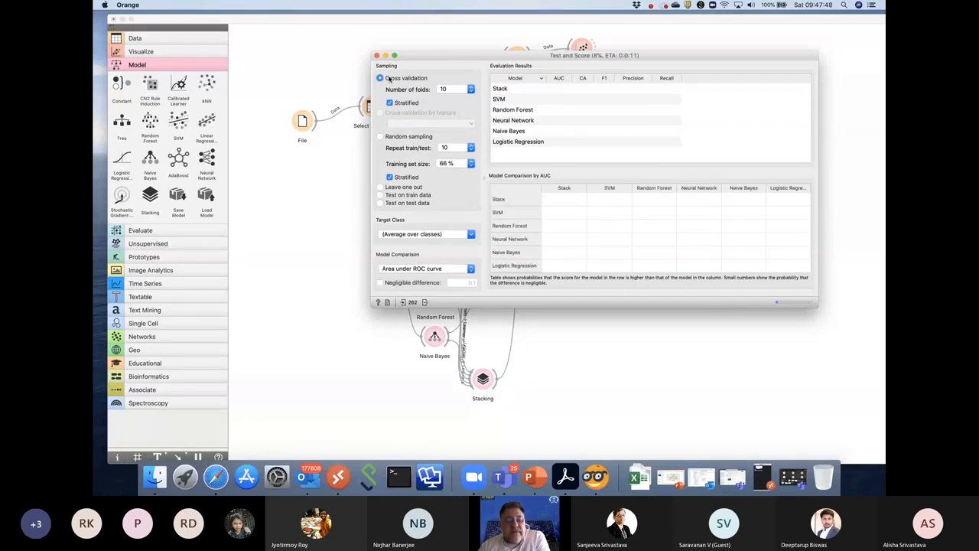
# Try random sampling without stratification, rescore on the train data, set the evaluation to Leave one out and close Test and Score.
pyautogui.click(398, 139)
pyautogui.click(394, 177)
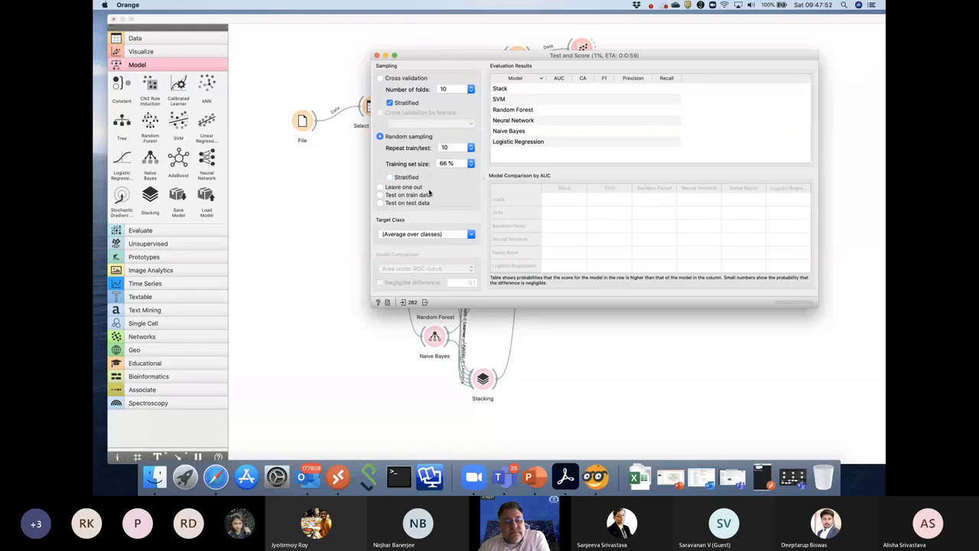
pyautogui.click(381, 196)
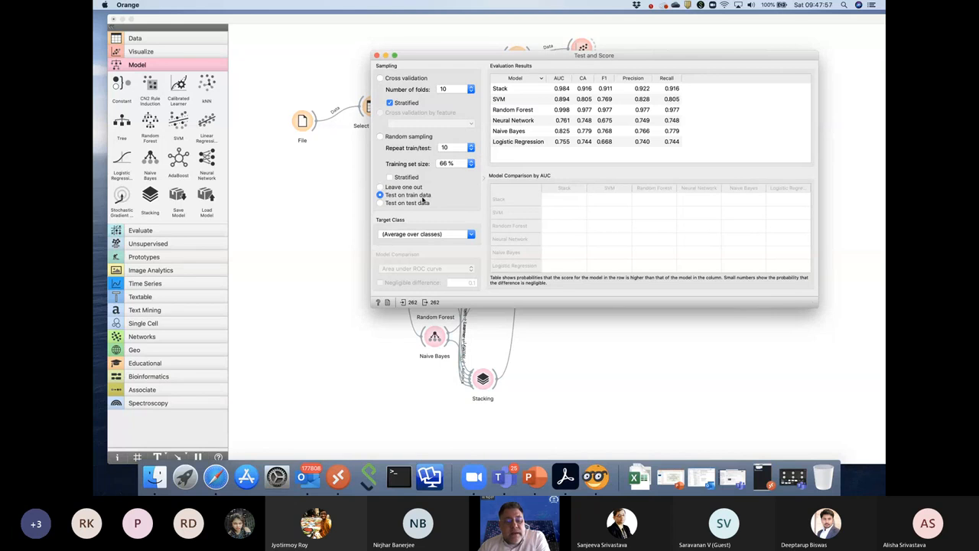
pyautogui.click(395, 194)
pyautogui.click(399, 187)
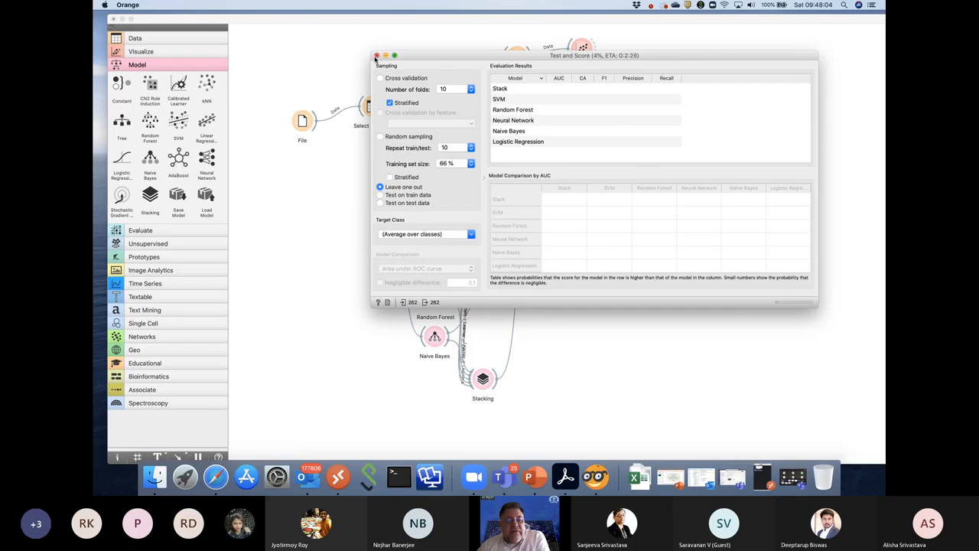
pyautogui.click(376, 56)
# Review the regularization type and strength in the Logistic Regression settings and close them.
pyautogui.doubleClick(441, 176)
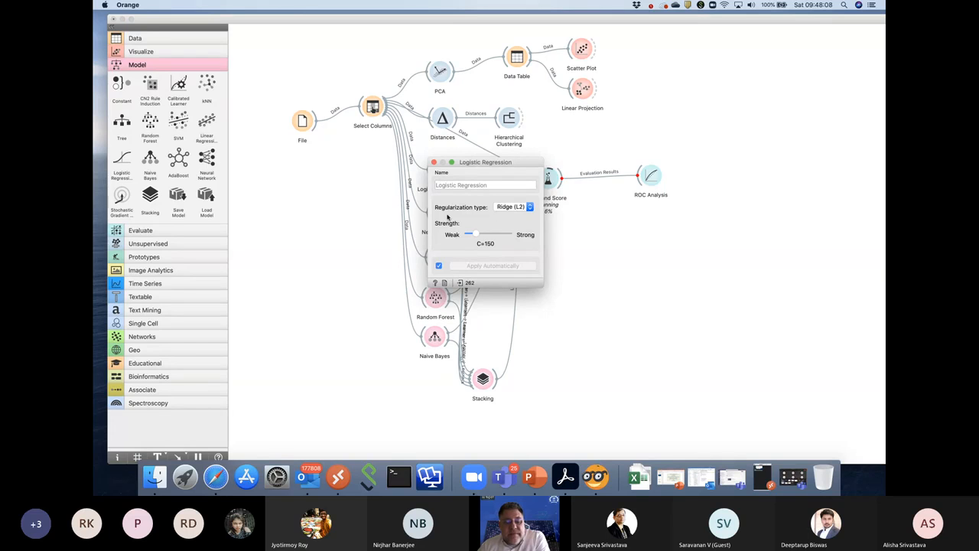
pyautogui.click(434, 163)
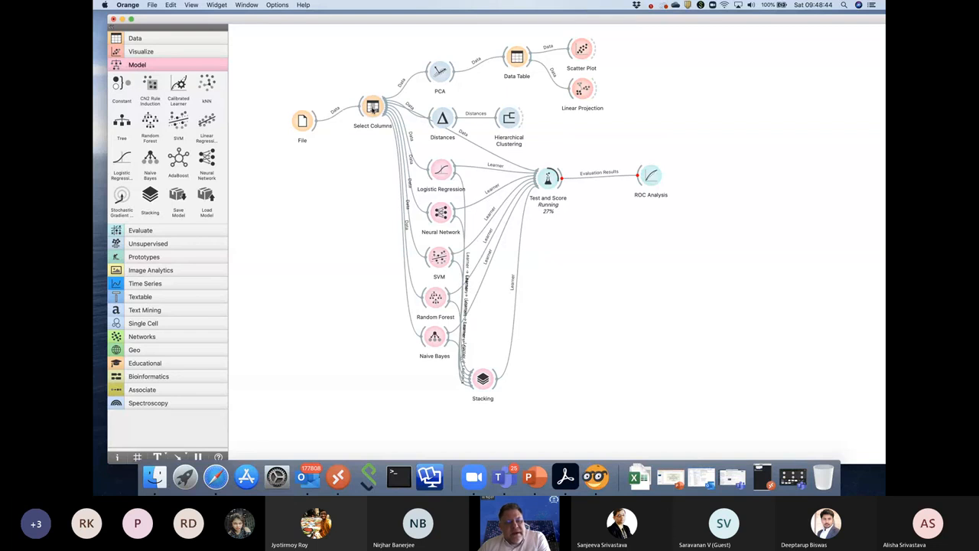
# Shift the Select Columns widget slightly away from the models and review its features, target and meta variables, closing the window.
pyautogui.moveTo(371, 109); pyautogui.dragTo(353, 100)
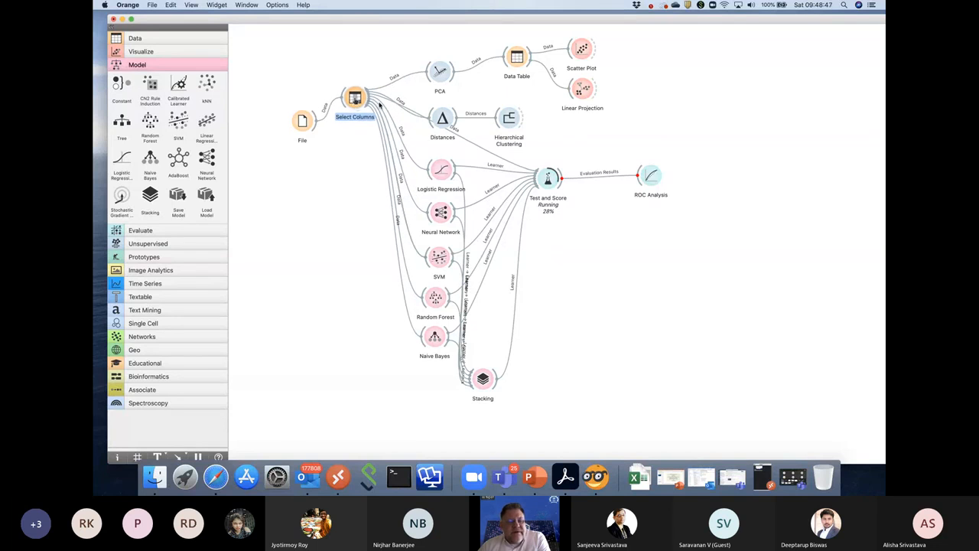
pyautogui.doubleClick(349, 99)
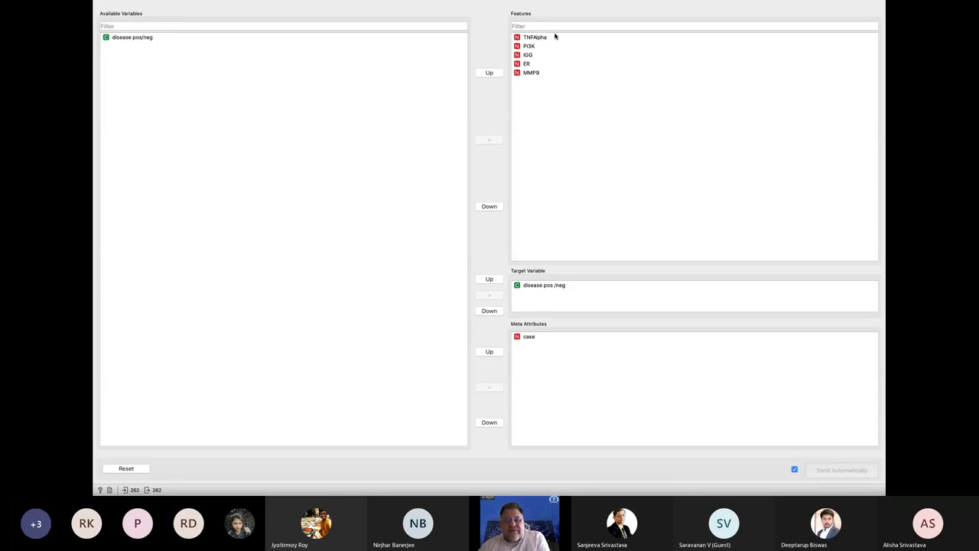
pyautogui.moveTo(118, 16)
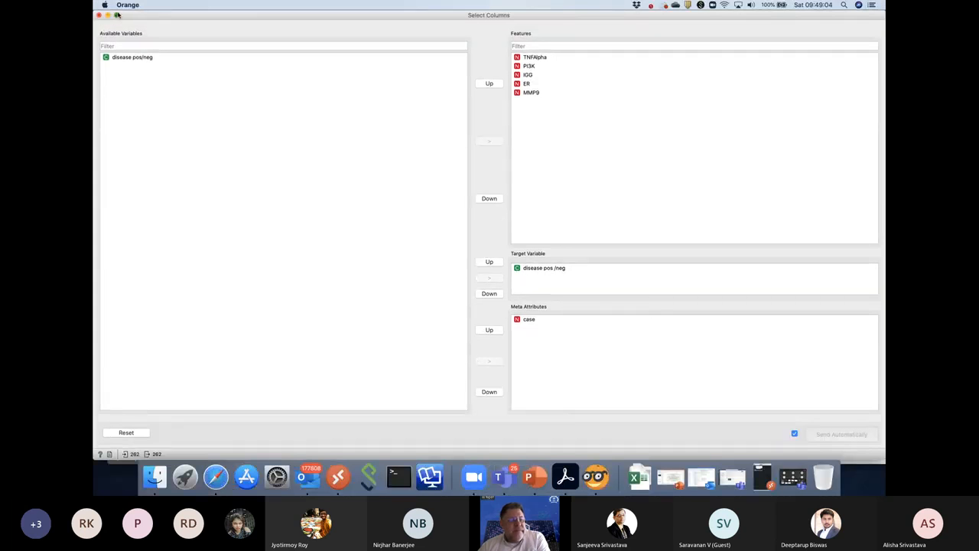
pyautogui.click(117, 15)
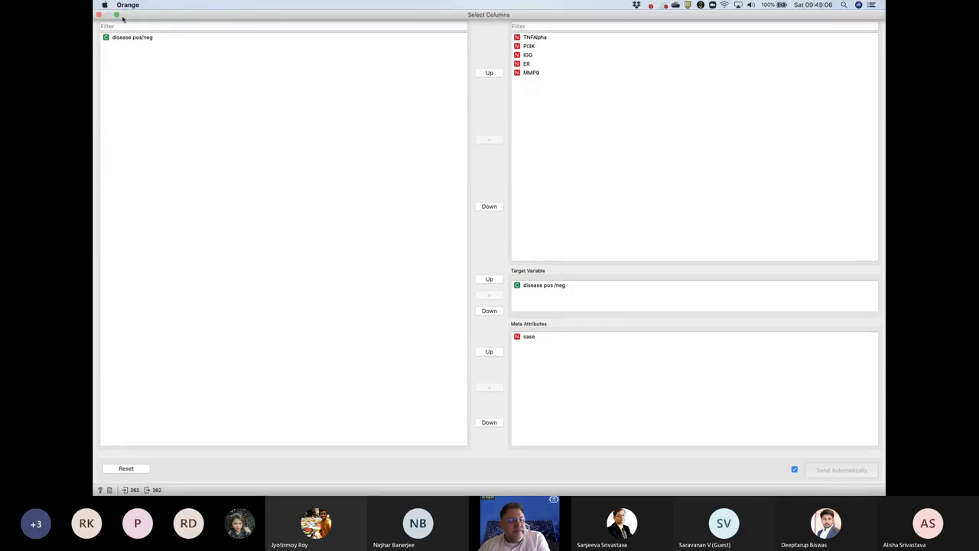
pyautogui.click(117, 15)
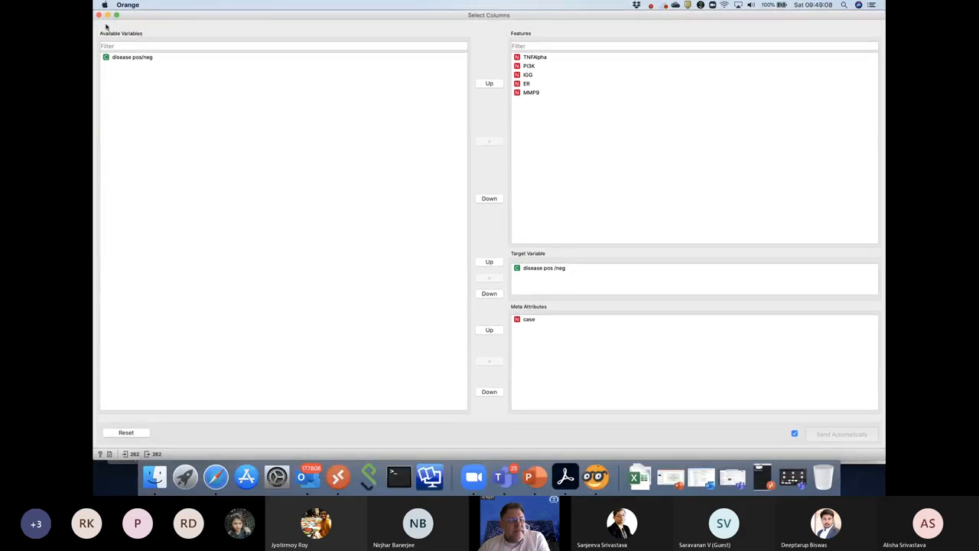
pyautogui.click(98, 15)
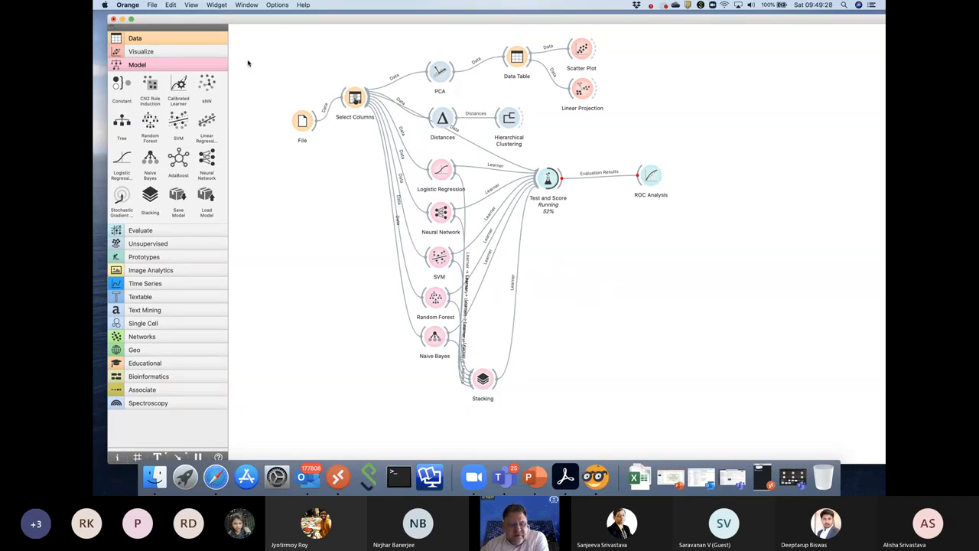
# Add a second Select Columns widget linked from File, check its variable assignment and close the window.
pyautogui.click(136, 38)
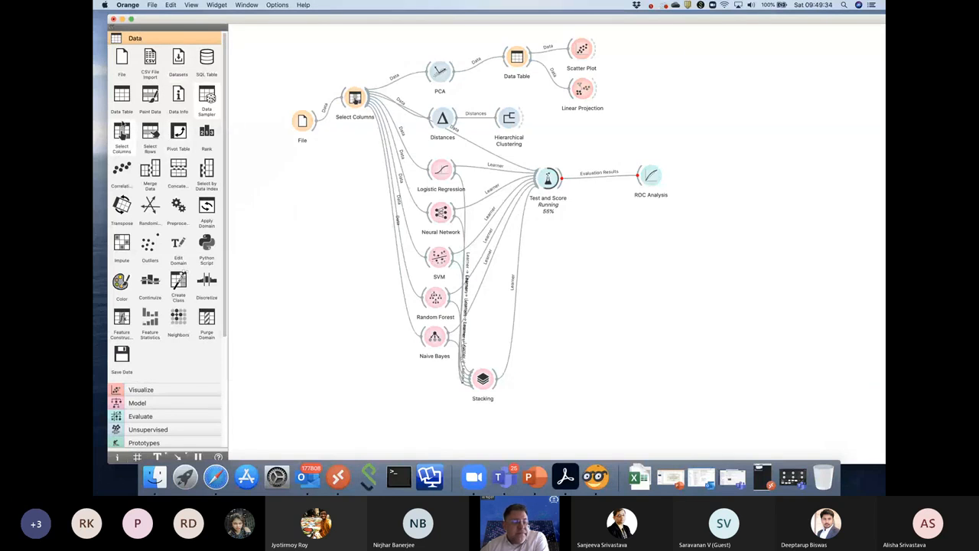
pyautogui.moveTo(120, 130)
pyautogui.mouseDown()
pyautogui.moveTo(239, 241)
pyautogui.moveTo(346, 144)
pyautogui.moveTo(338, 133)
pyautogui.mouseUp()
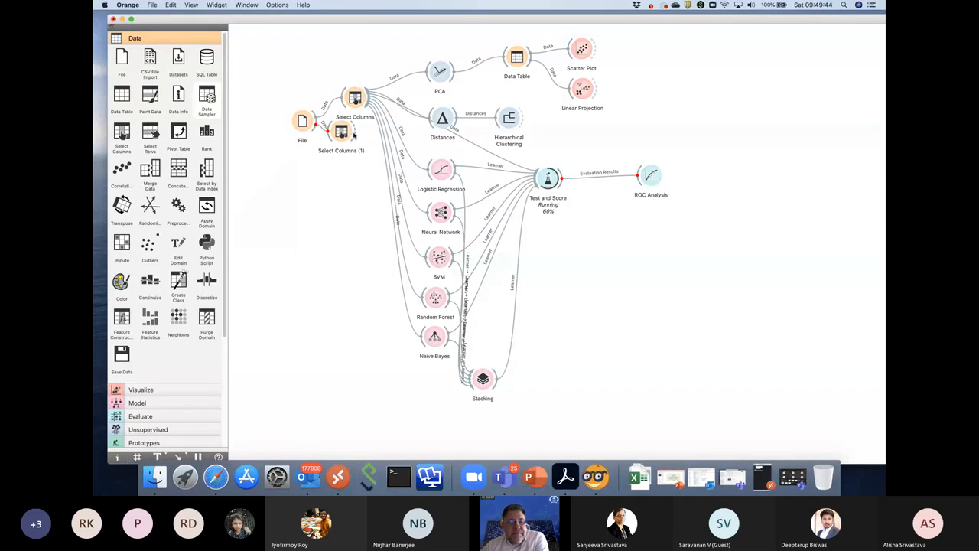
pyautogui.doubleClick(344, 133)
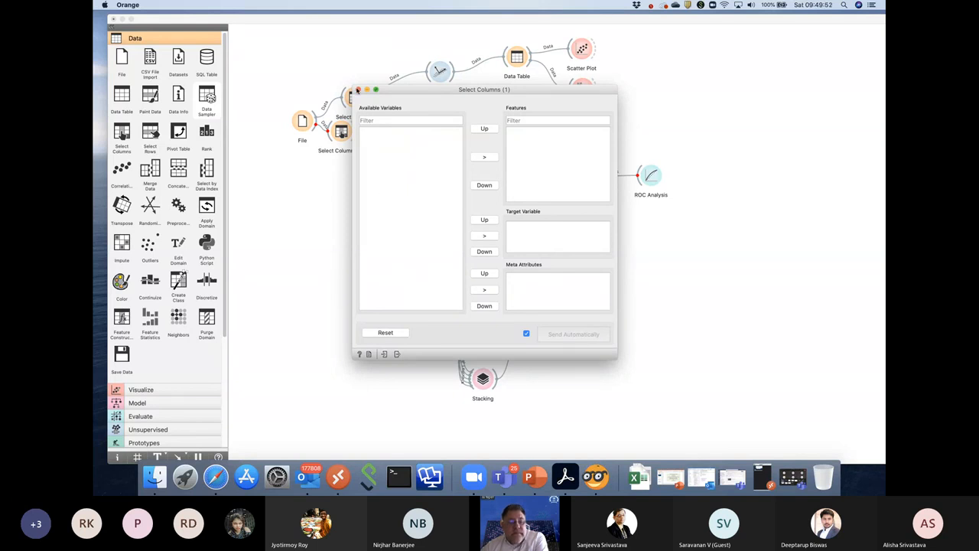
pyautogui.click(357, 90)
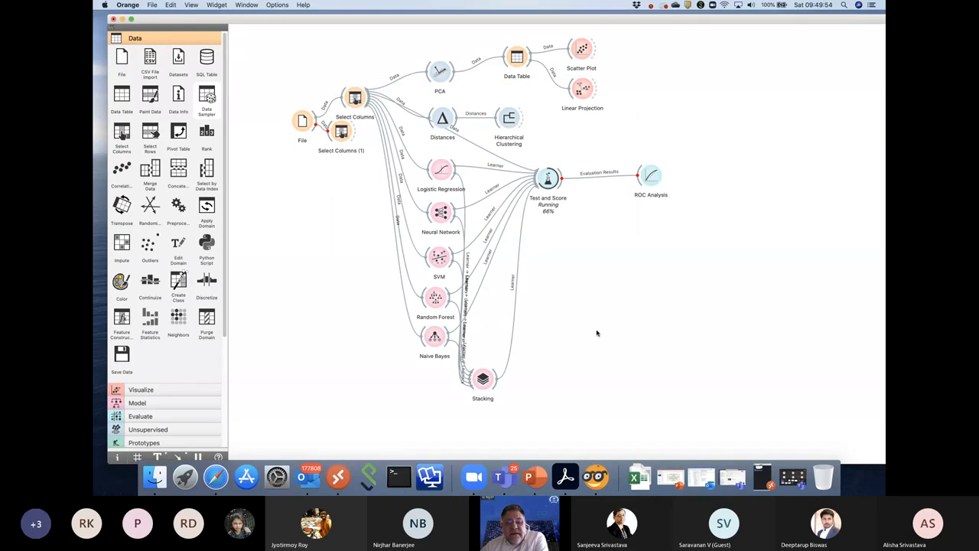
# Position the second Select Columns widget directly below the first one, clear of the File widget.
pyautogui.moveTo(341, 131); pyautogui.dragTo(353, 153)
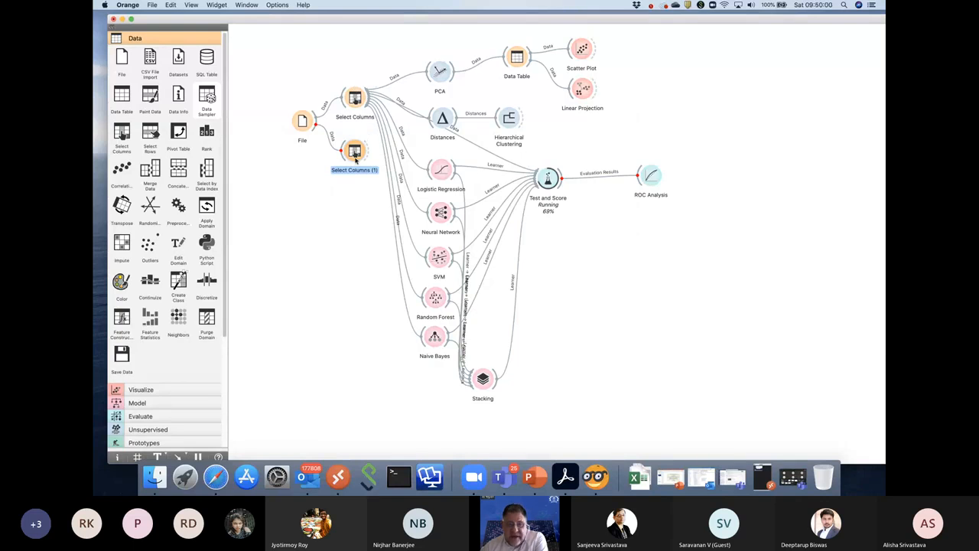
pyautogui.rightClick(355, 159)
pyautogui.click(355, 159)
pyautogui.moveTo(355, 159); pyautogui.dragTo(353, 145)
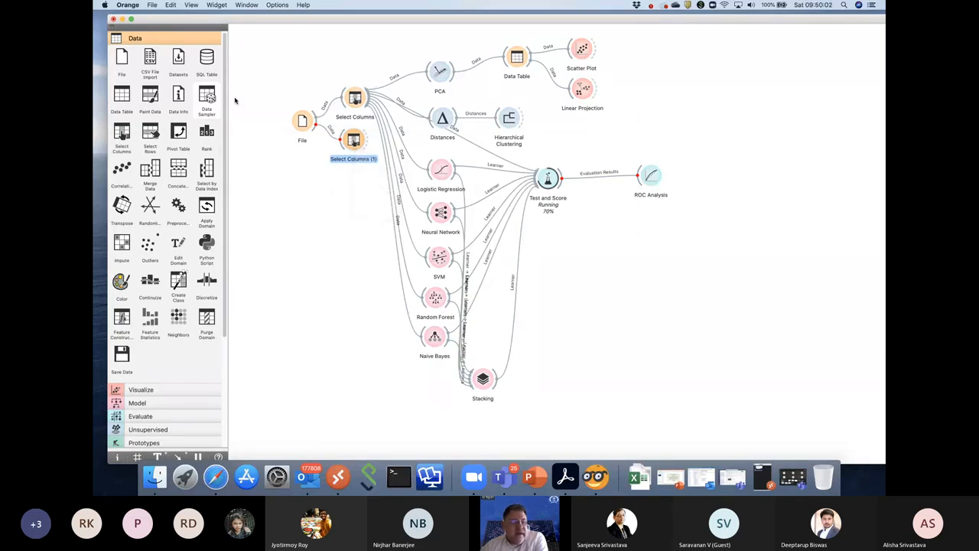
# Add three more Select Columns widgets and line them up in a column below the existing two.
pyautogui.moveTo(122, 135); pyautogui.dragTo(335, 180)
pyautogui.moveTo(122, 136); pyautogui.dragTo(323, 234)
pyautogui.moveTo(122, 136); pyautogui.dragTo(345, 294)
pyautogui.moveTo(324, 229); pyautogui.dragTo(346, 230)
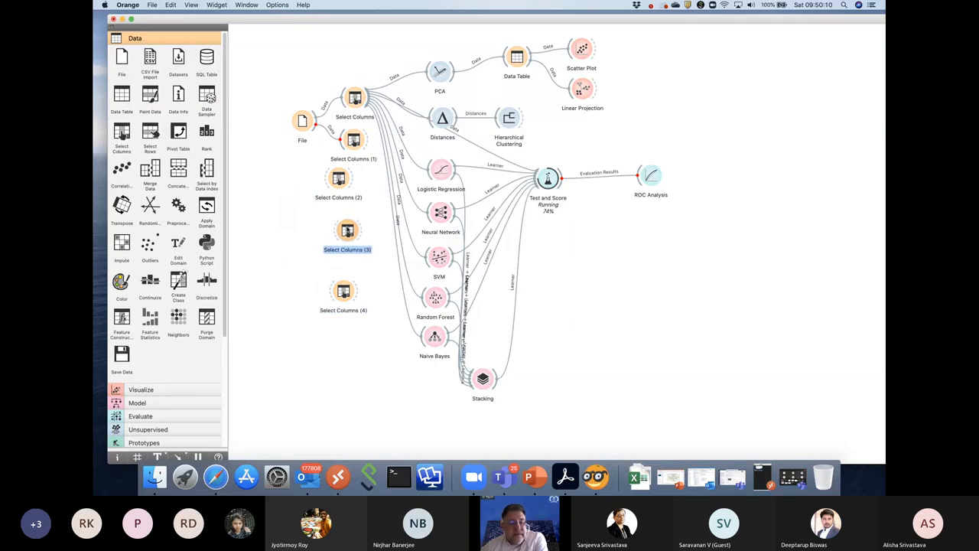
pyautogui.moveTo(338, 178); pyautogui.dragTo(351, 182)
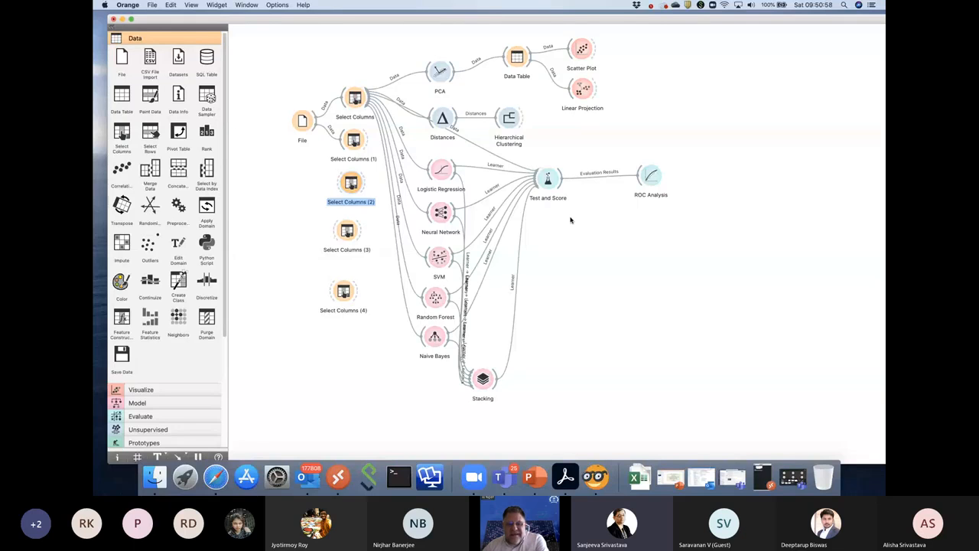
# Review the Leave one out scores of all models in Test and Score and close the window.
pyautogui.doubleClick(556, 187)
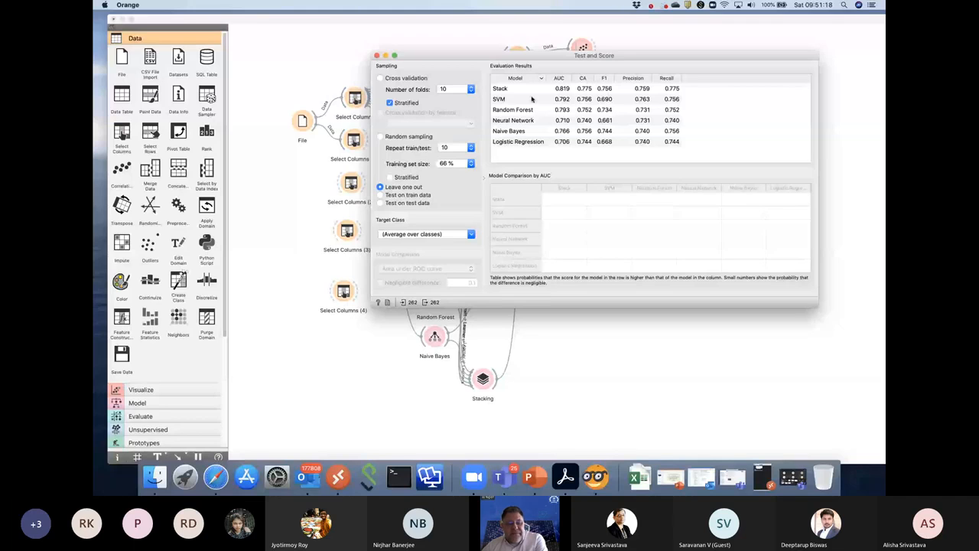
pyautogui.click(376, 56)
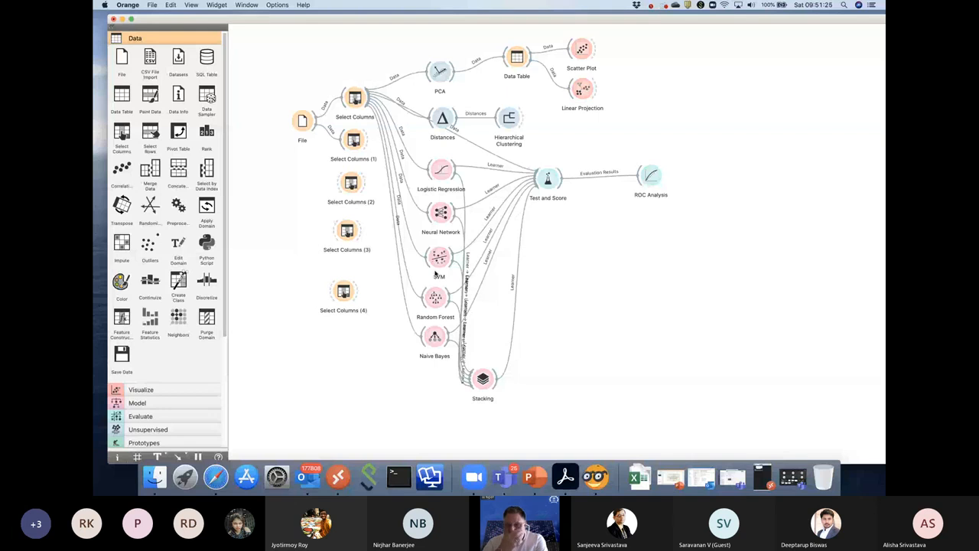
# Remove both disease variables, MMP9, ER and IGG from the features in Select Columns (1), leaving TNFAlpha and PI3K.
pyautogui.doubleClick(348, 140)
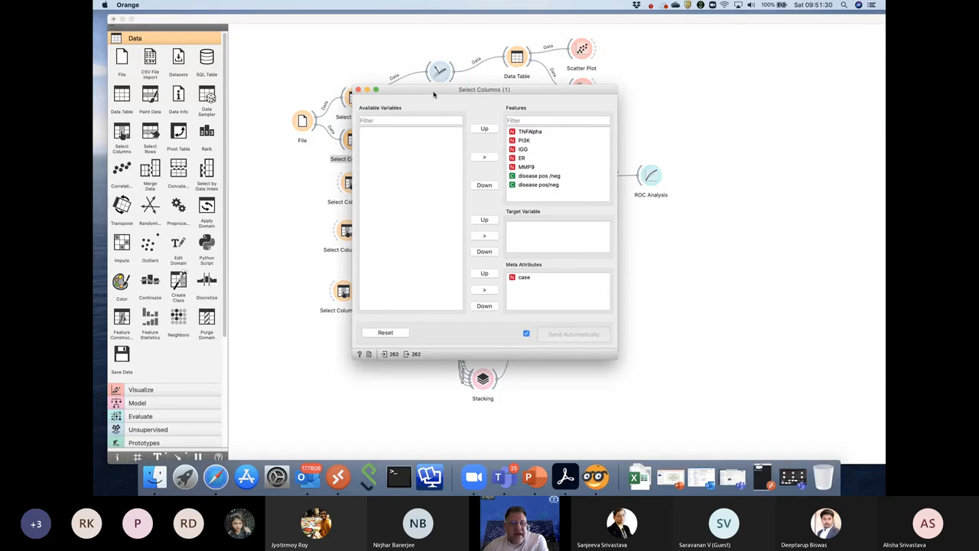
pyautogui.moveTo(433, 94); pyautogui.dragTo(608, 82)
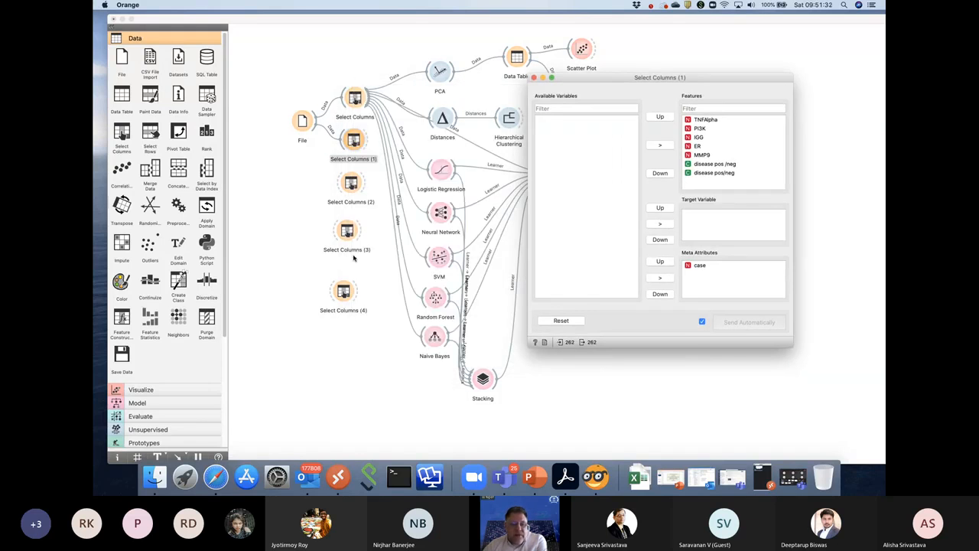
pyautogui.click(708, 165)
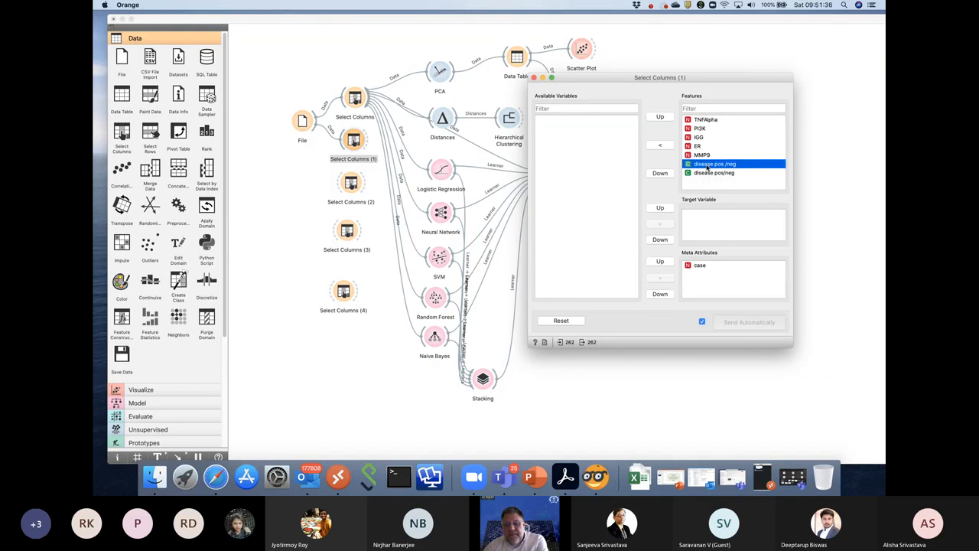
pyautogui.click(660, 146)
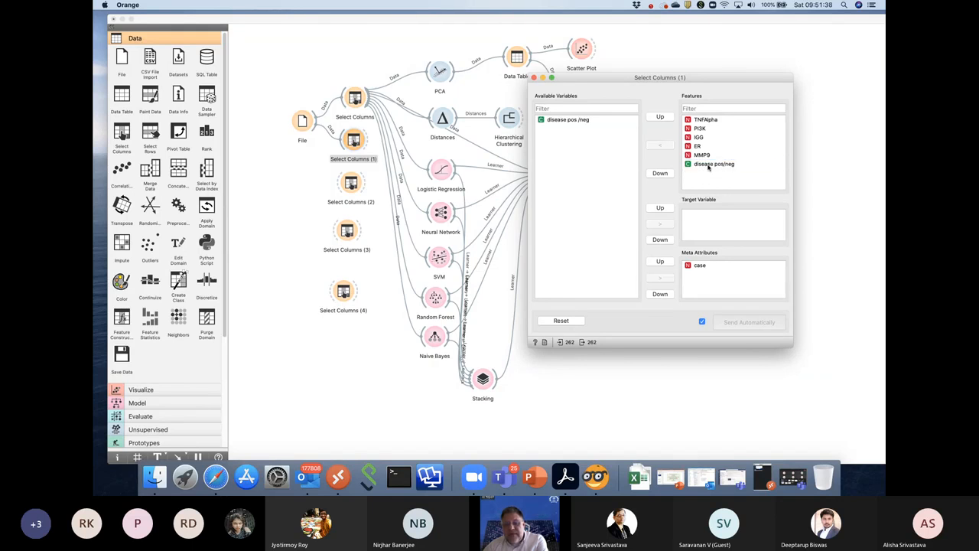
pyautogui.click(652, 146)
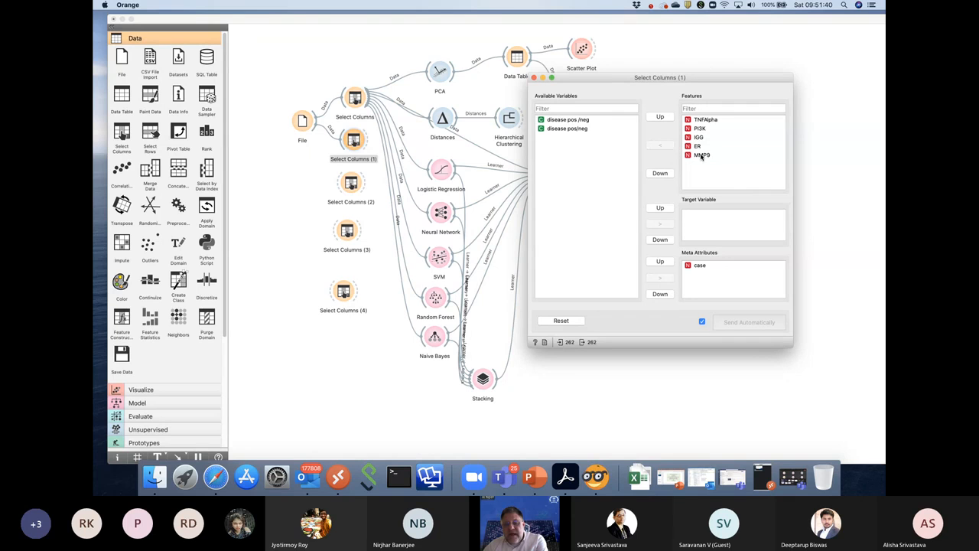
pyautogui.click(656, 145)
pyautogui.click(691, 146)
pyautogui.click(655, 145)
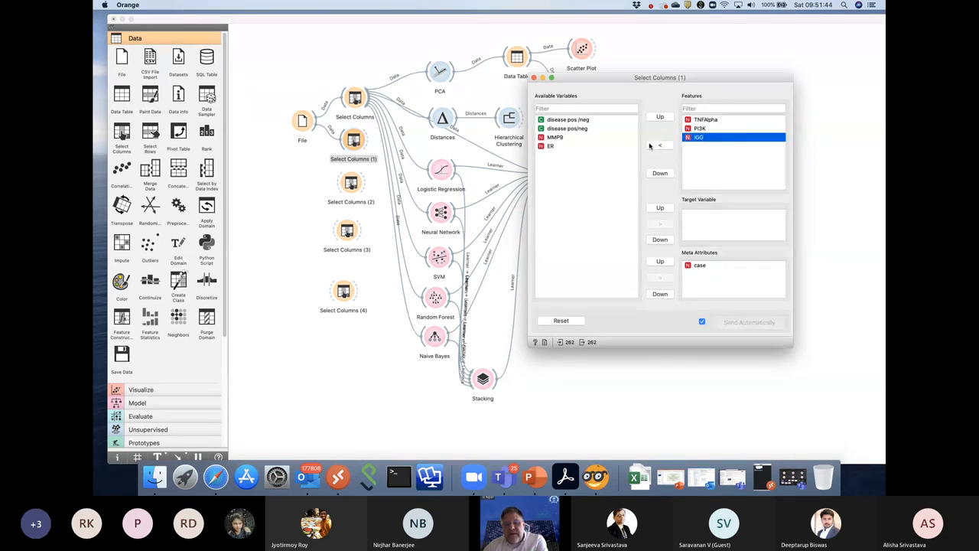
pyautogui.click(650, 145)
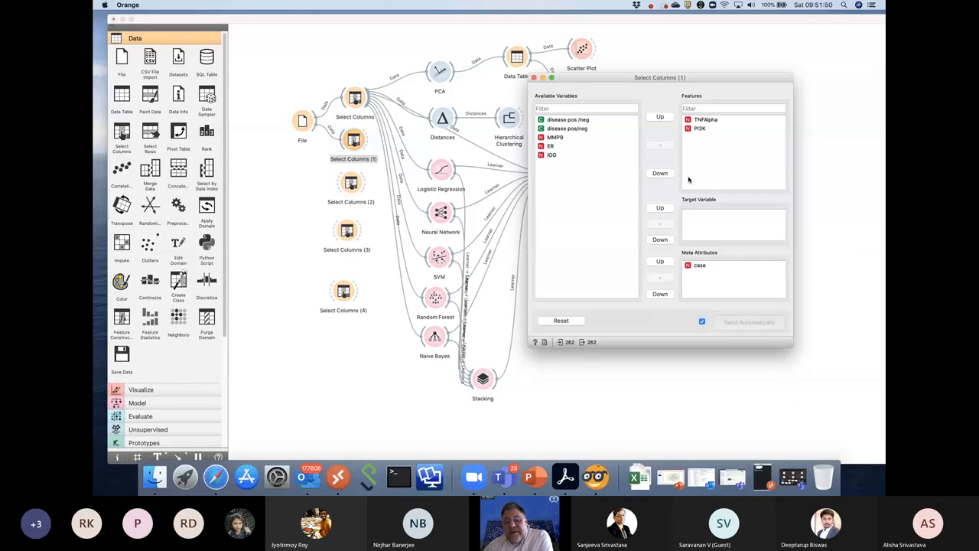
# Set disease pos /neg as the target in Select Columns (1), close it and feed the five classifiers from this widget instead of Select Columns.
pyautogui.click(566, 128)
pyautogui.click(660, 224)
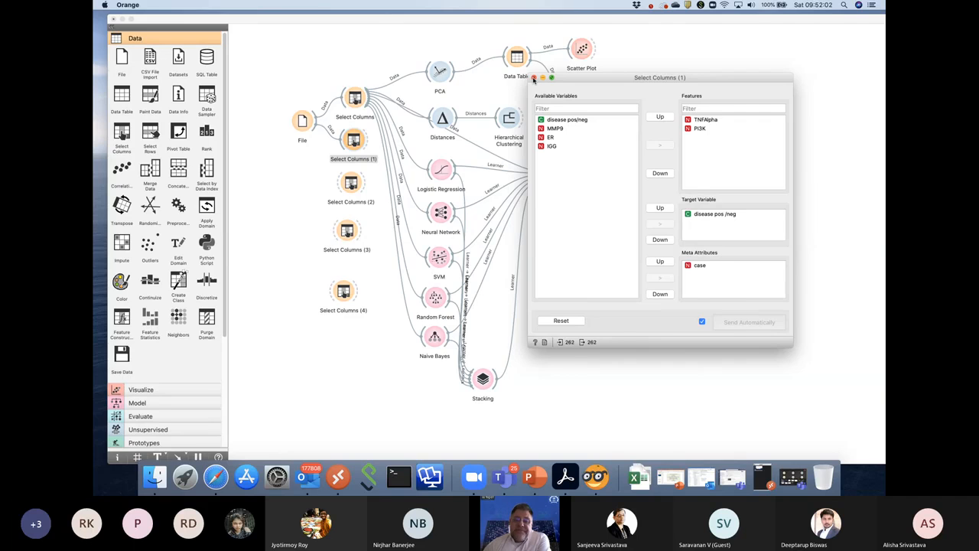
pyautogui.click(534, 78)
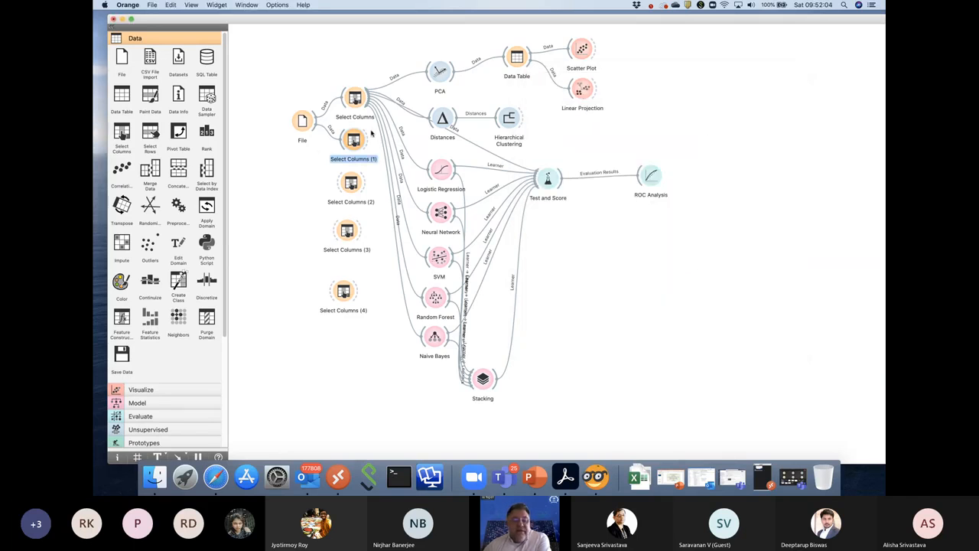
pyautogui.moveTo(367, 140); pyautogui.dragTo(431, 170)
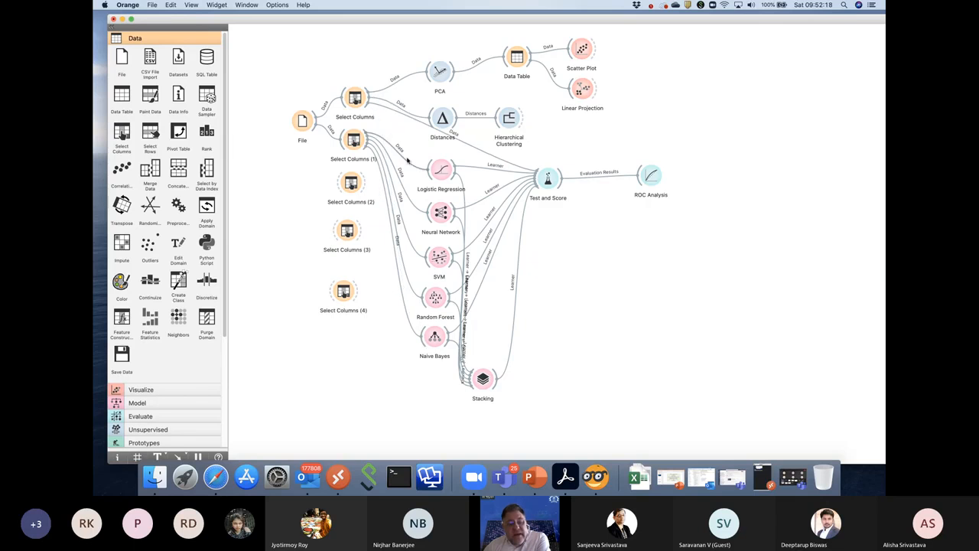
# Check the Test and Score results again after relinking the classifiers, then close the window.
pyautogui.click(545, 178)
pyautogui.doubleClick(545, 178)
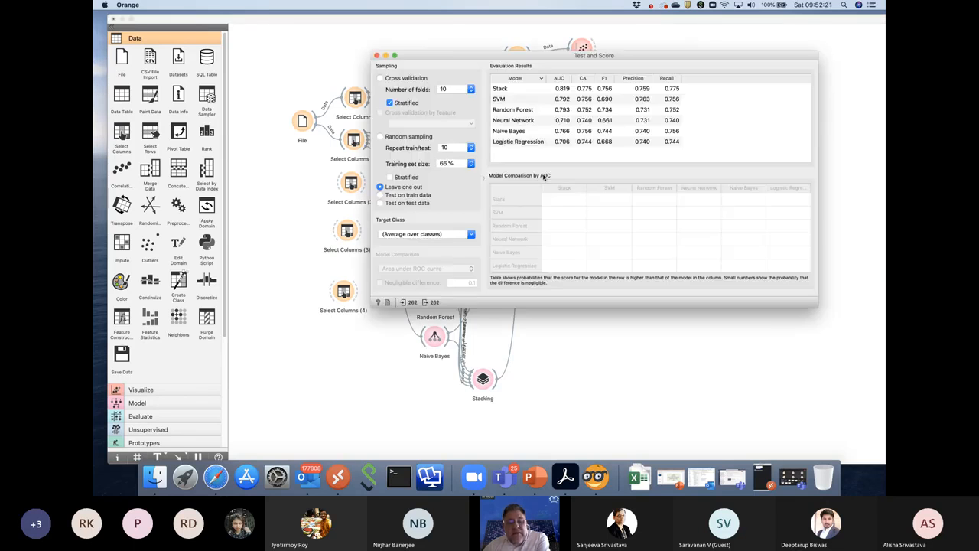
pyautogui.click(377, 56)
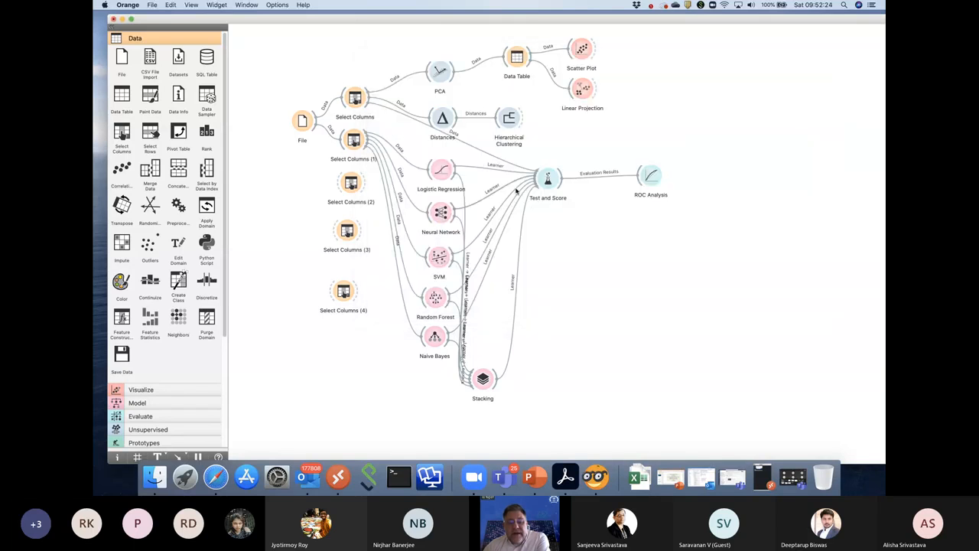
pyautogui.doubleClick(547, 178)
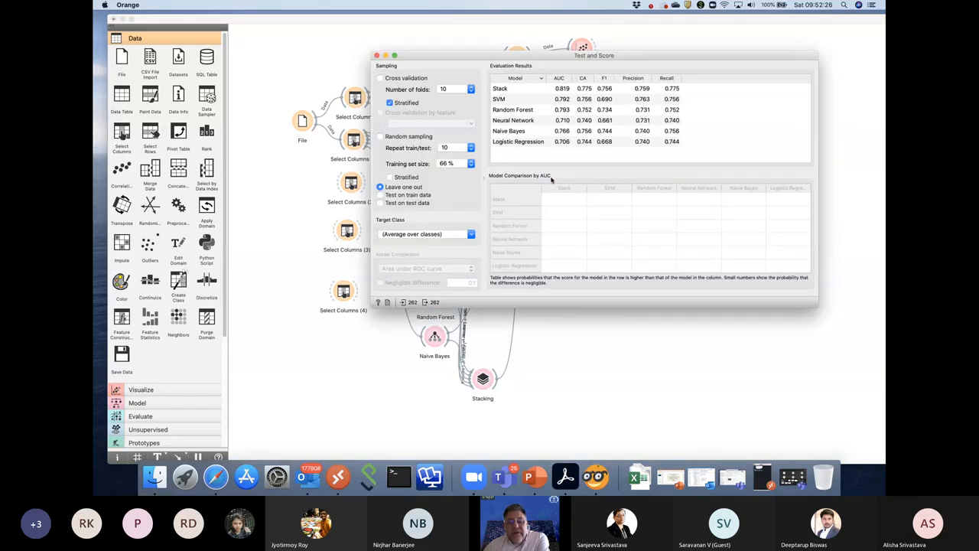
pyautogui.click(376, 57)
# Check the Logistic Regression widget and the Stacking settings, closing the Stacking window.
pyautogui.doubleClick(433, 170)
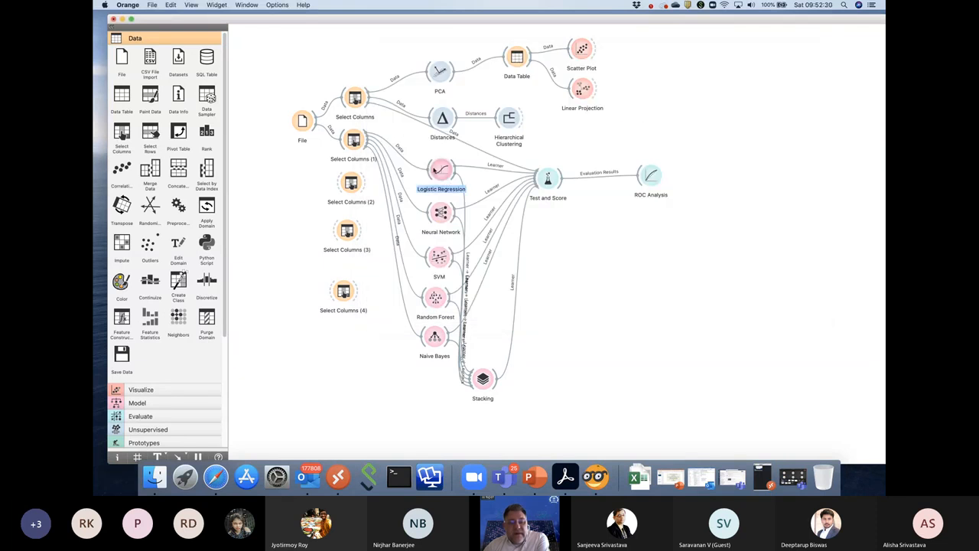
pyautogui.click(434, 162)
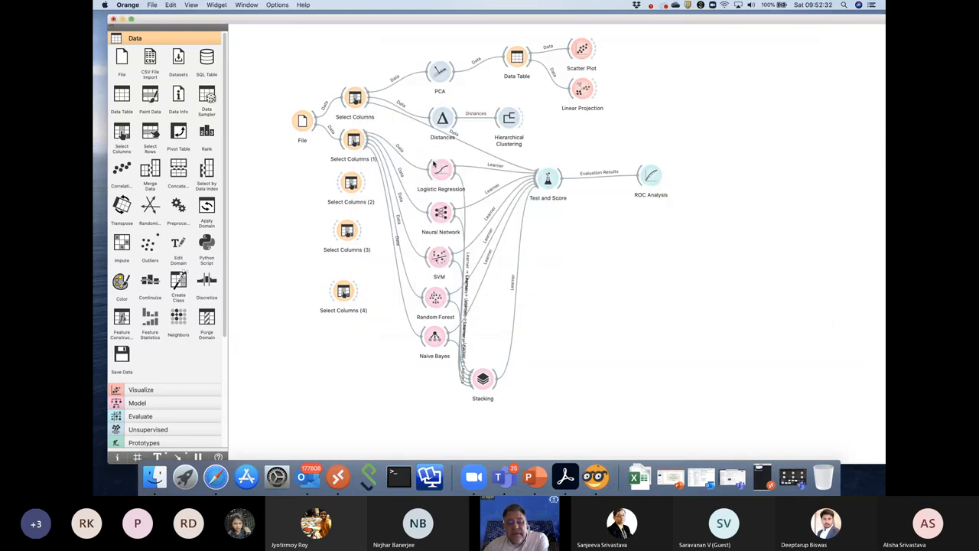
pyautogui.doubleClick(482, 379)
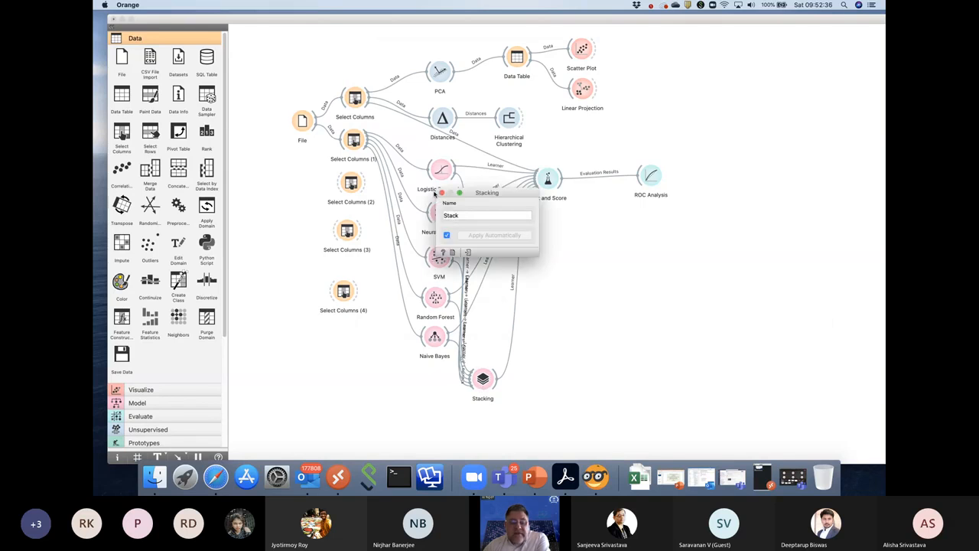
pyautogui.click(441, 193)
# Compare the classifiers' curves in ROC Analysis and their scores in Test and Score, closing both windows.
pyautogui.doubleClick(651, 177)
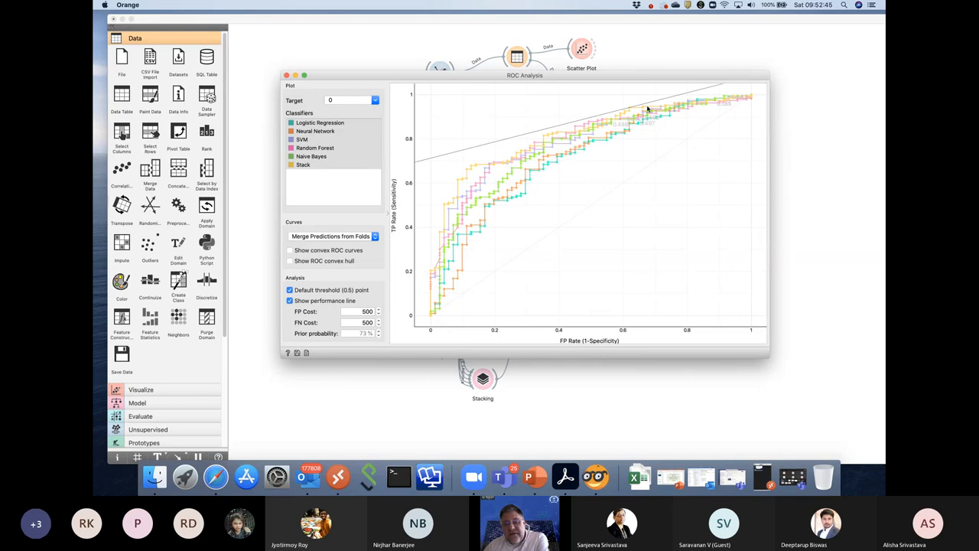
pyautogui.click(286, 75)
pyautogui.doubleClick(553, 175)
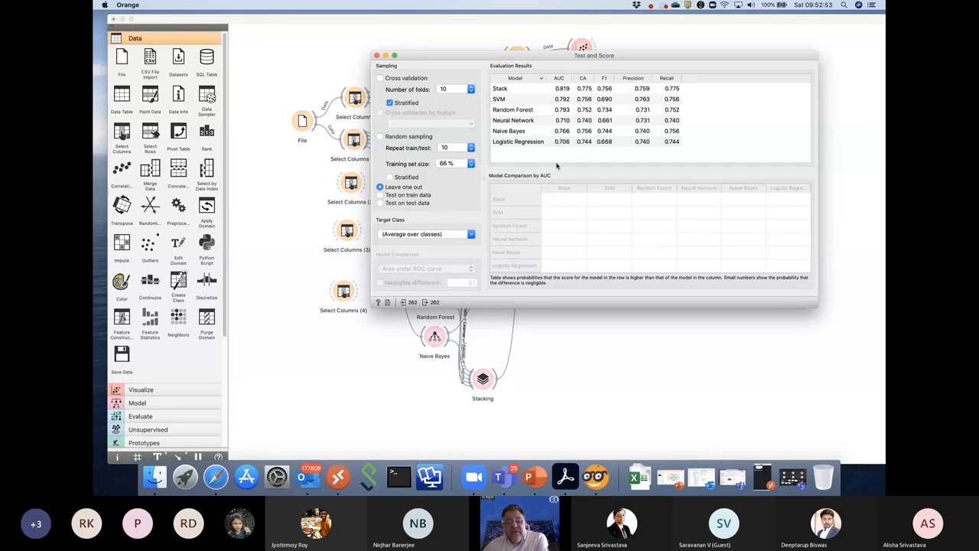
pyautogui.click(376, 55)
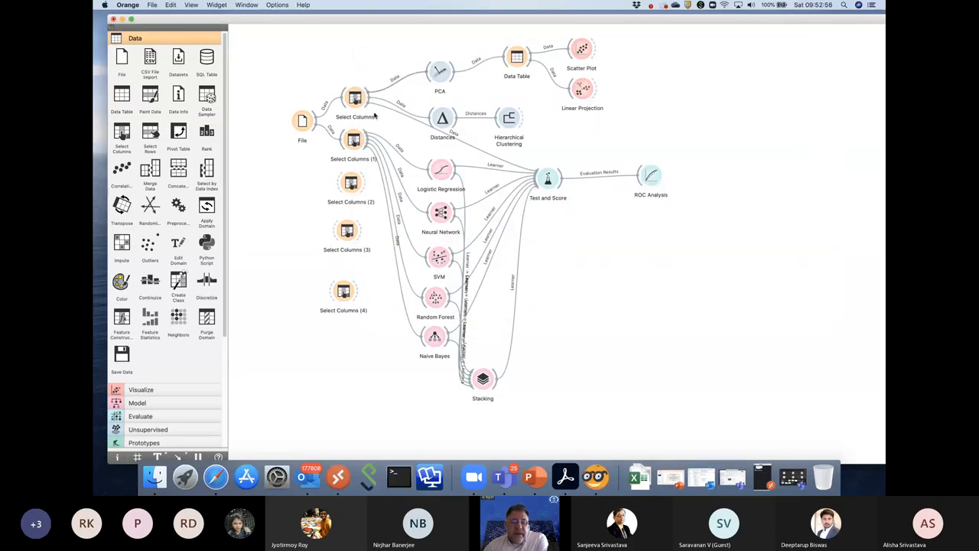
# Link File to Select Columns (2) and open its variable assignment.
pyautogui.doubleClick(349, 185)
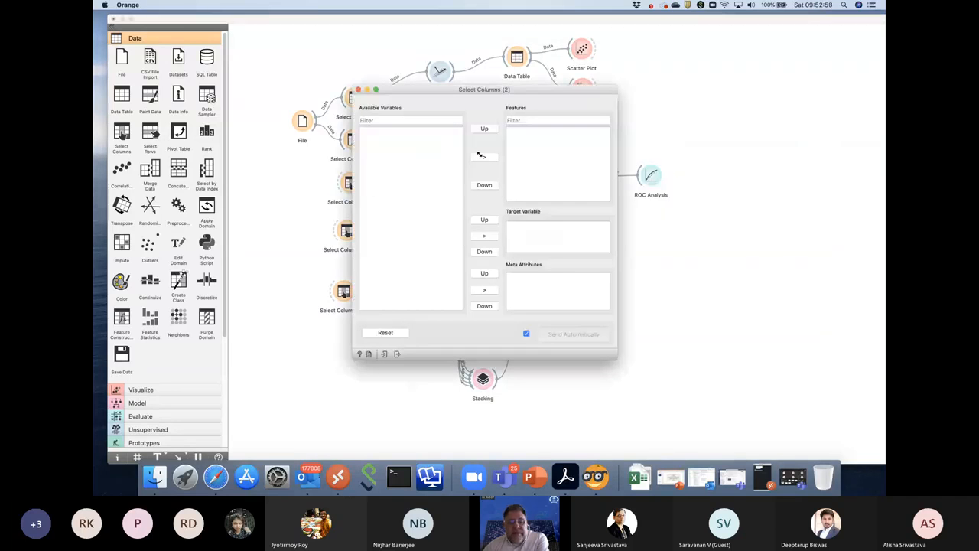
pyautogui.click(358, 90)
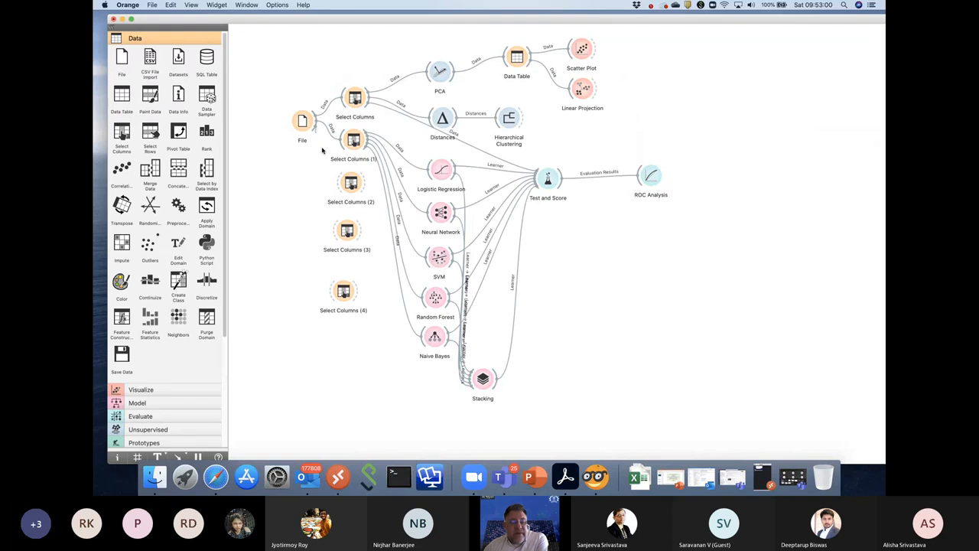
pyautogui.doubleClick(346, 184)
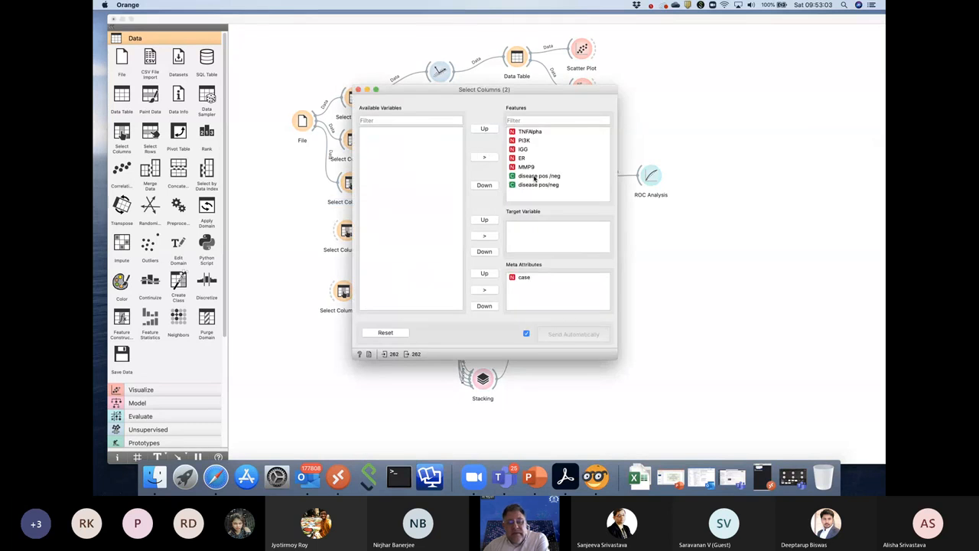
# Remove IGG, MMP9 and both disease variables from the features in Select Columns (2), and set disease pos/neg as the target.
pyautogui.click(525, 149)
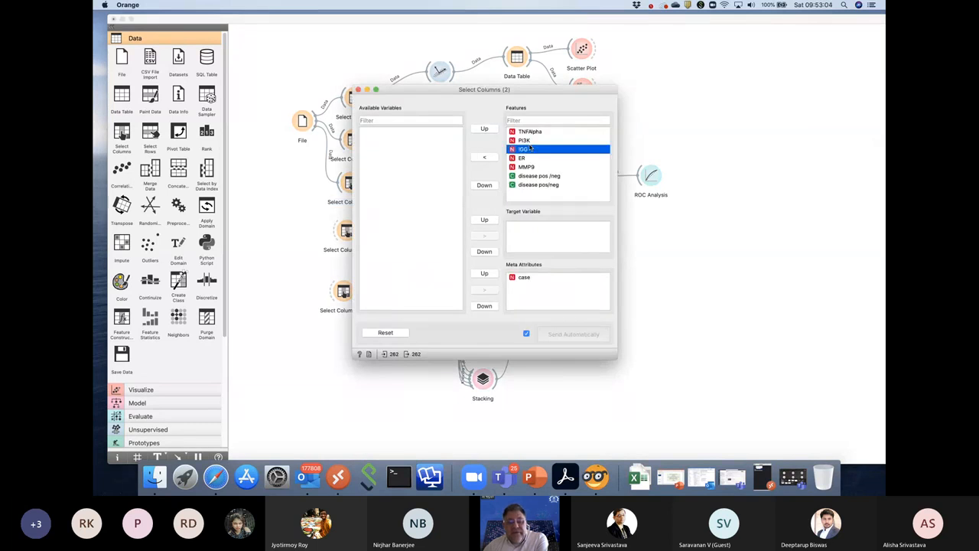
pyautogui.click(485, 157)
pyautogui.click(521, 158)
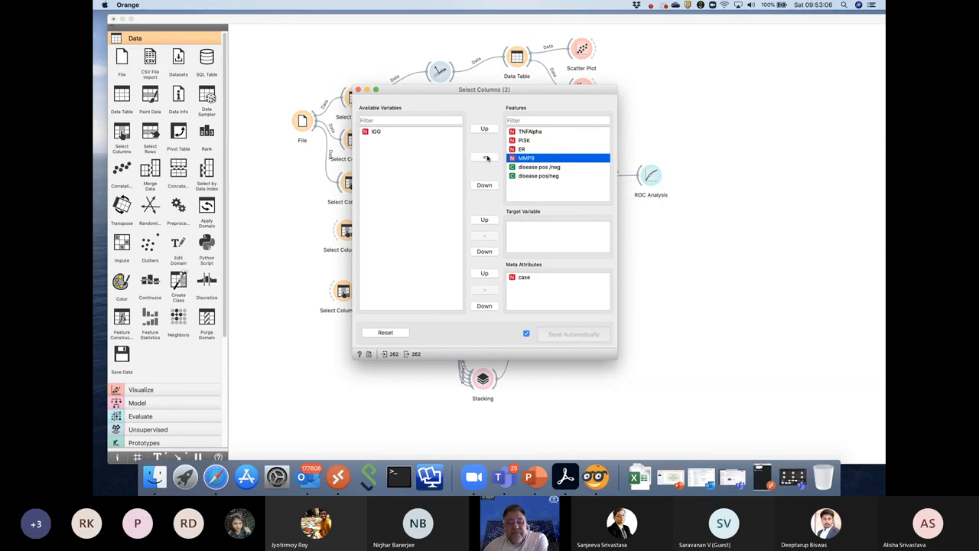
pyautogui.click(484, 157)
pyautogui.click(539, 168)
pyautogui.click(482, 158)
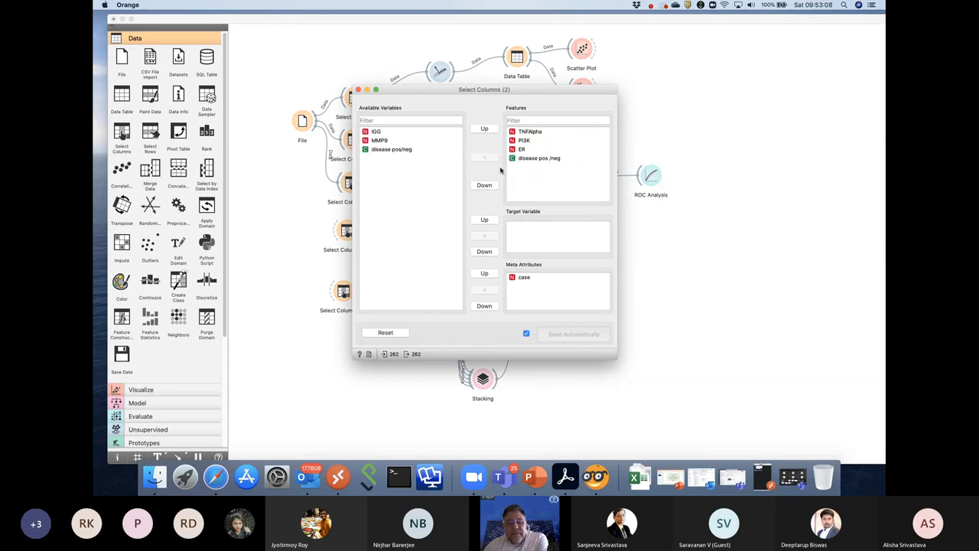
pyautogui.click(484, 156)
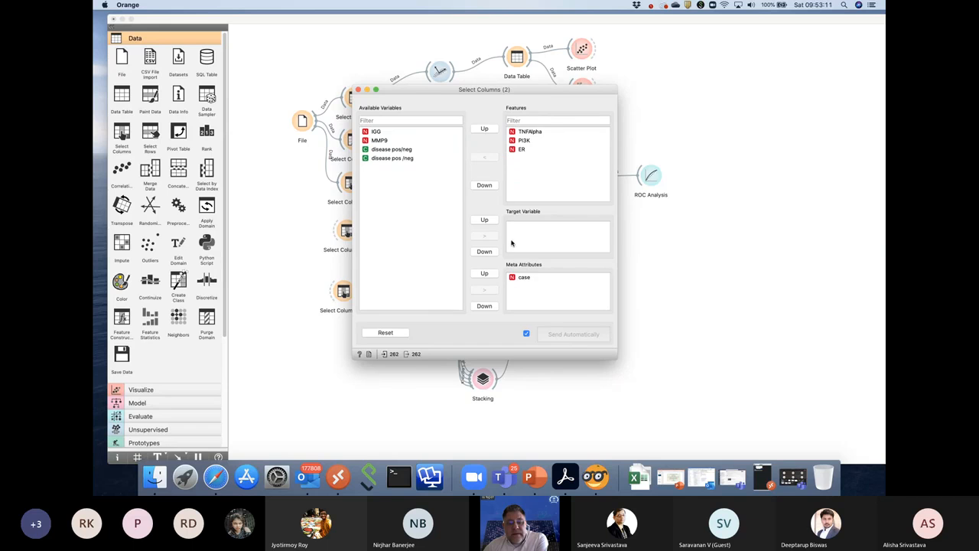
pyautogui.click(390, 150)
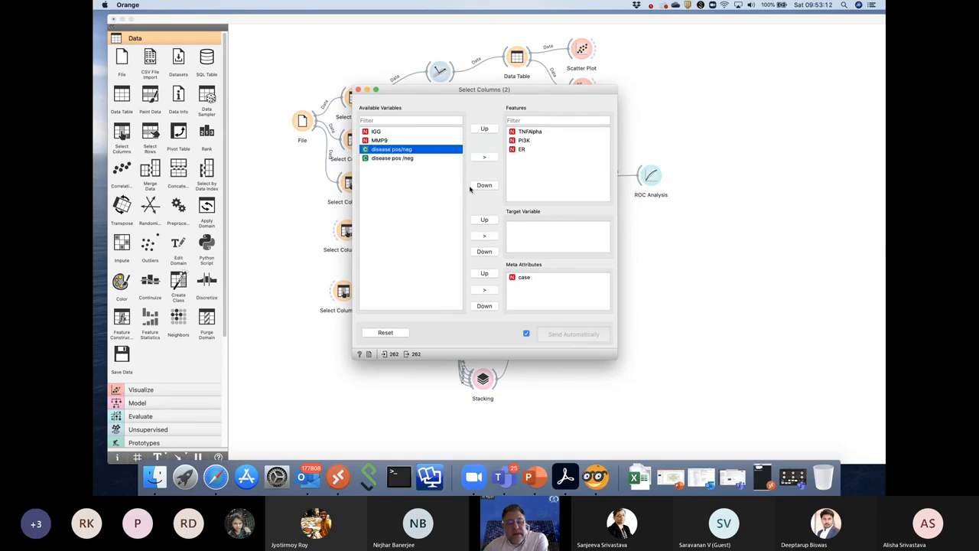
pyautogui.click(484, 235)
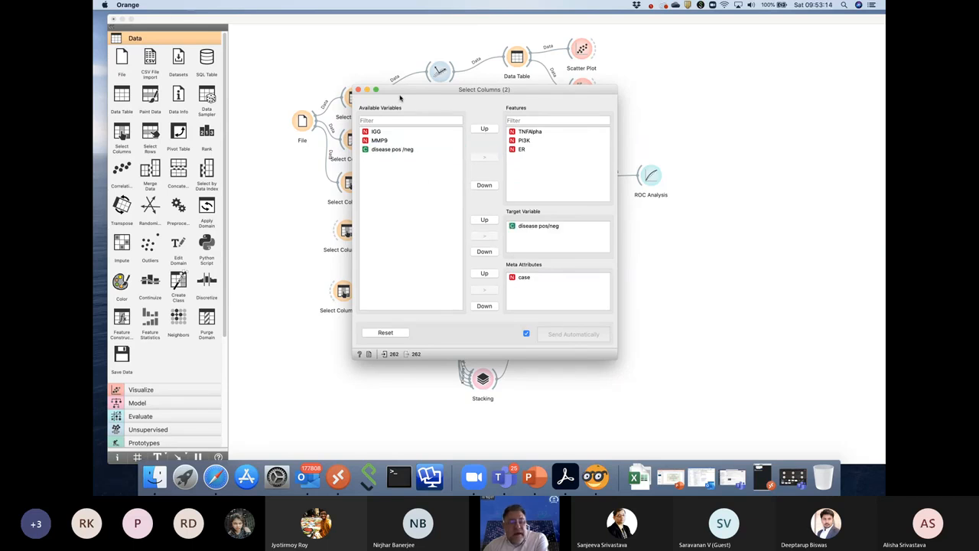
# Add a Data Sampler widget below Select Columns (4) and review its sampling options.
pyautogui.click(358, 90)
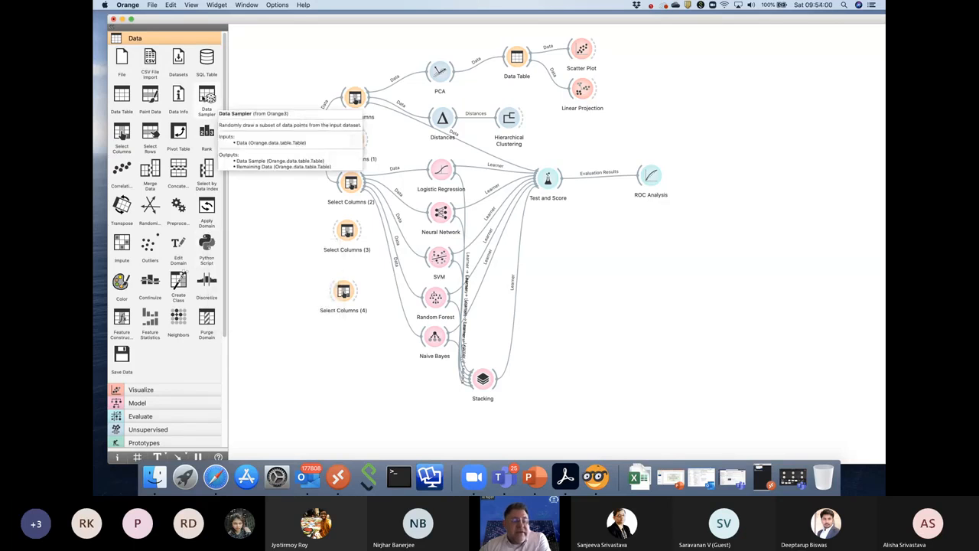
pyautogui.moveTo(207, 100); pyautogui.dragTo(352, 352)
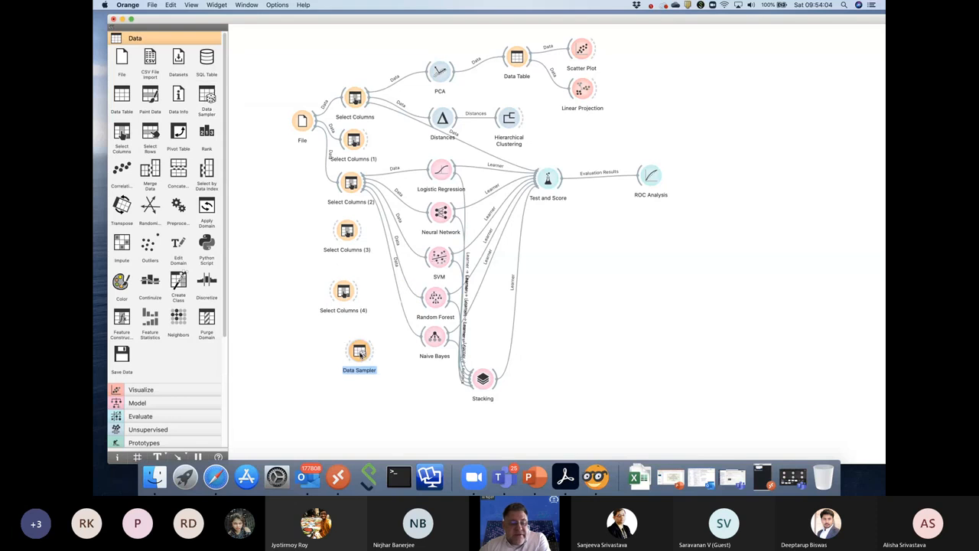
pyautogui.doubleClick(352, 352)
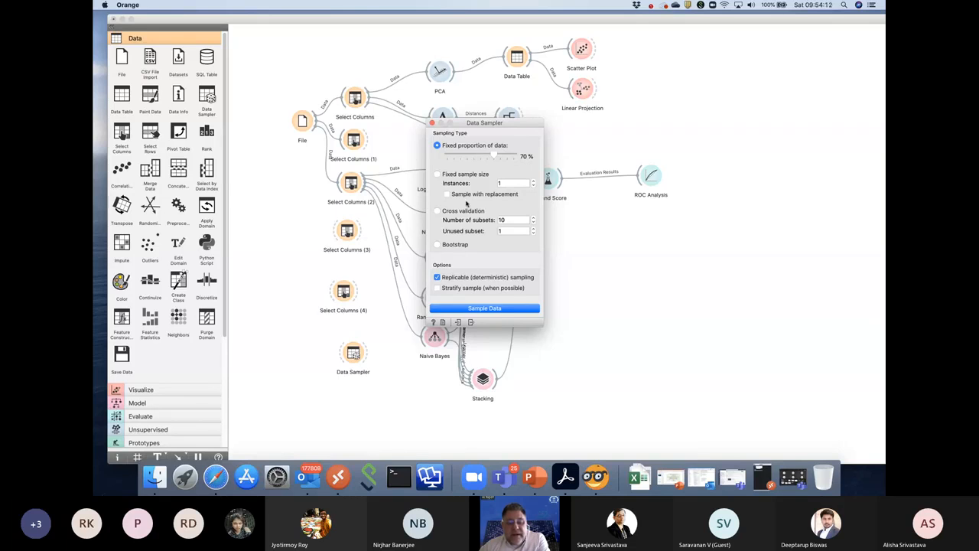
pyautogui.click(432, 122)
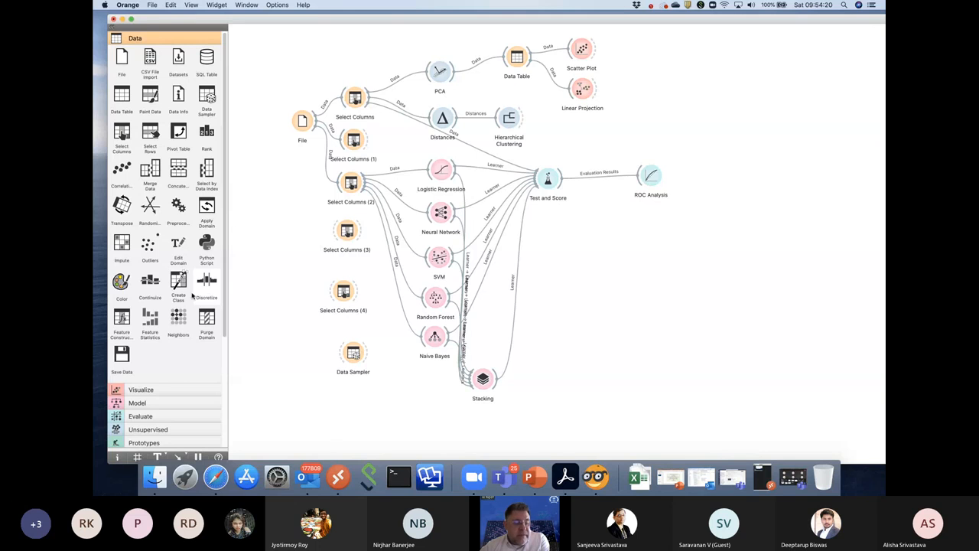
# Add a Feature Statistics widget below the File widget and feed it data from the first Select Columns widget.
pyautogui.click(149, 323)
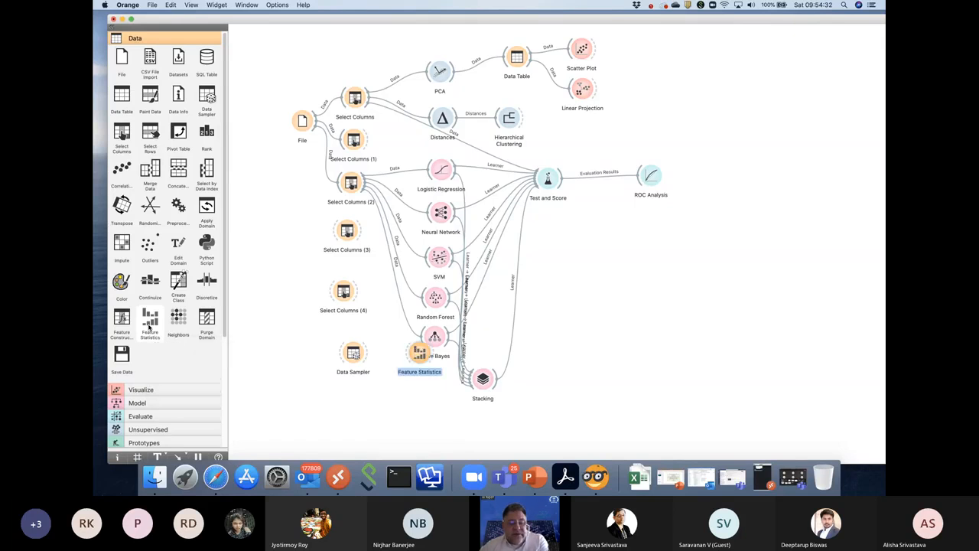
pyautogui.moveTo(421, 355); pyautogui.dragTo(302, 187)
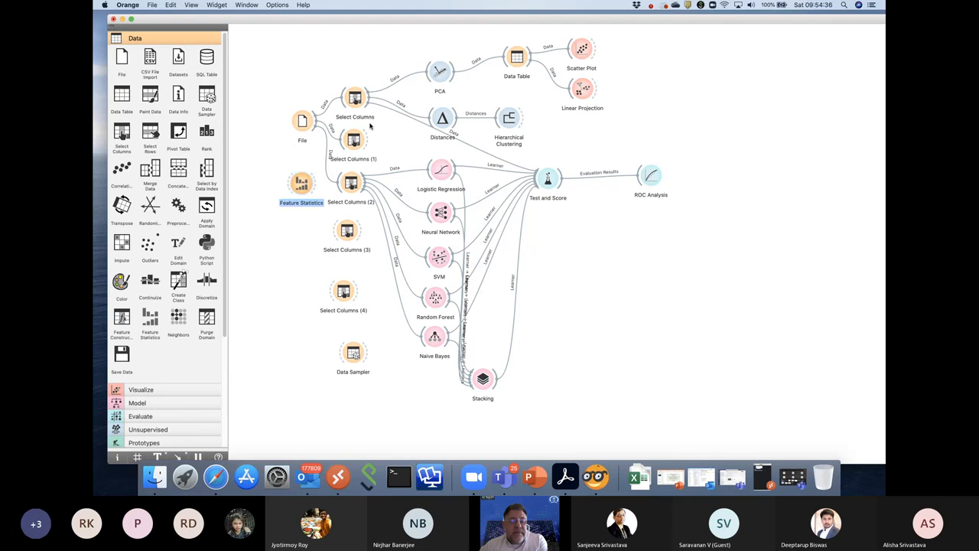
pyautogui.moveTo(369, 108); pyautogui.dragTo(301, 190)
# Examine the feature distributions in an enlarged Feature Statistics window, and move the widget above PCA on the canvas.
pyautogui.doubleClick(302, 185)
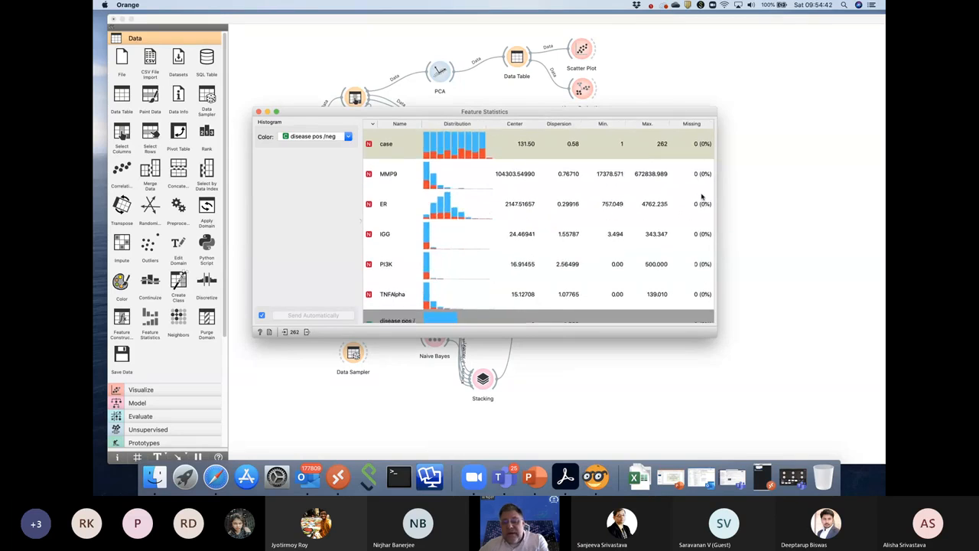
pyautogui.moveTo(716, 194); pyautogui.dragTo(818, 199)
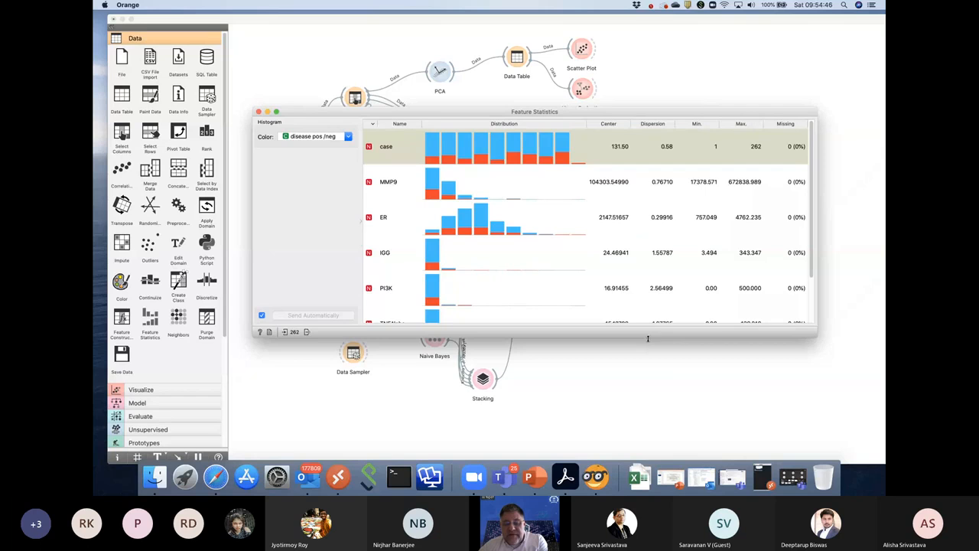
pyautogui.moveTo(648, 338); pyautogui.dragTo(647, 423)
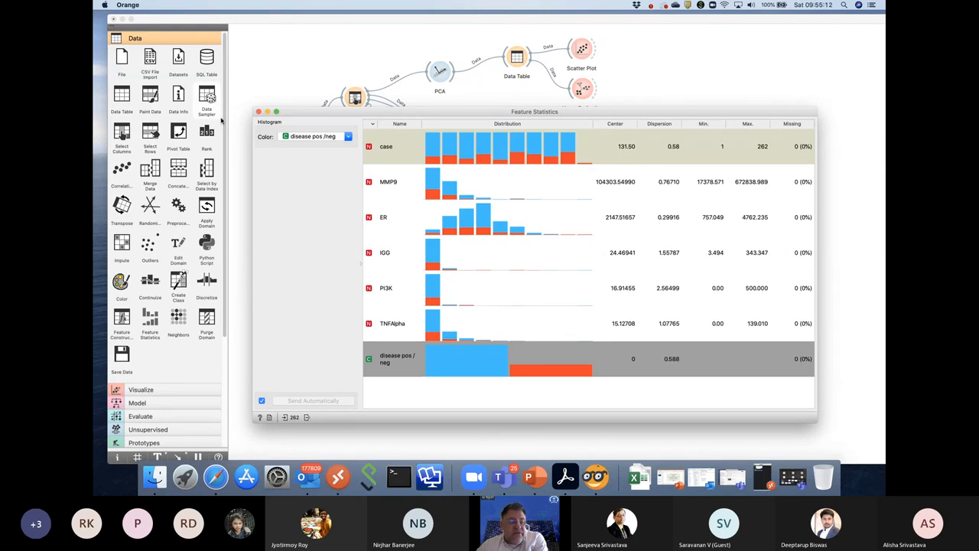
pyautogui.click(258, 112)
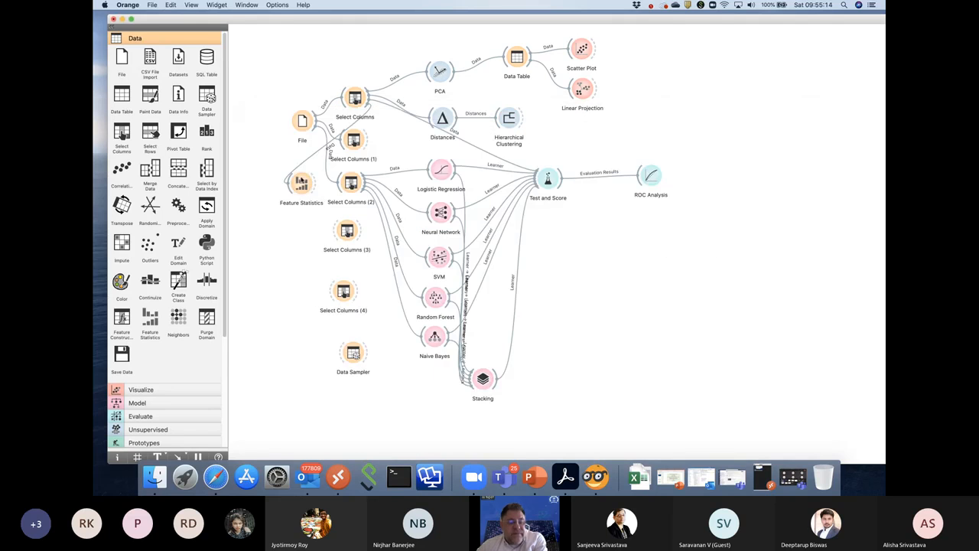
pyautogui.moveTo(301, 185); pyautogui.dragTo(408, 71)
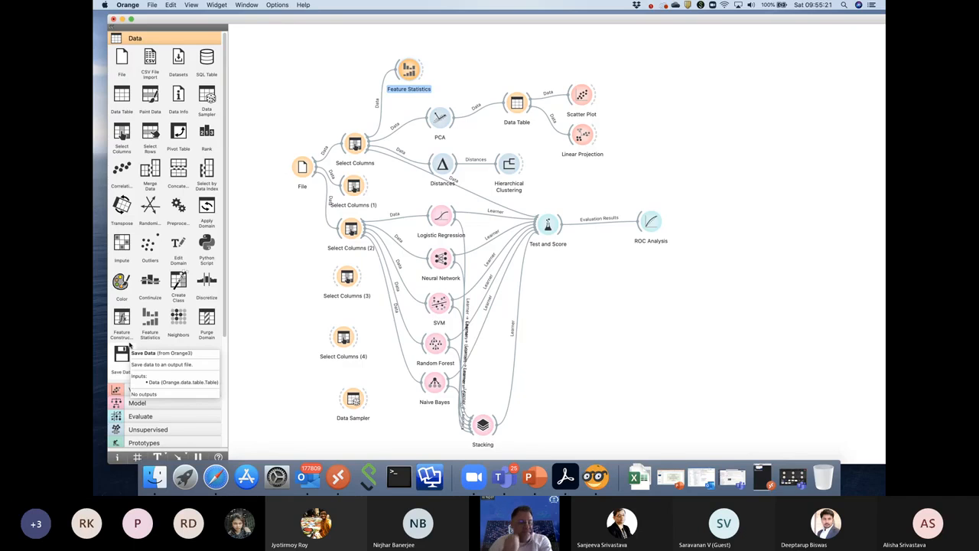
# Add two Outliers widgets, connect the first Select Columns widget to Outliers (1), and review its detection settings.
pyautogui.click(147, 243)
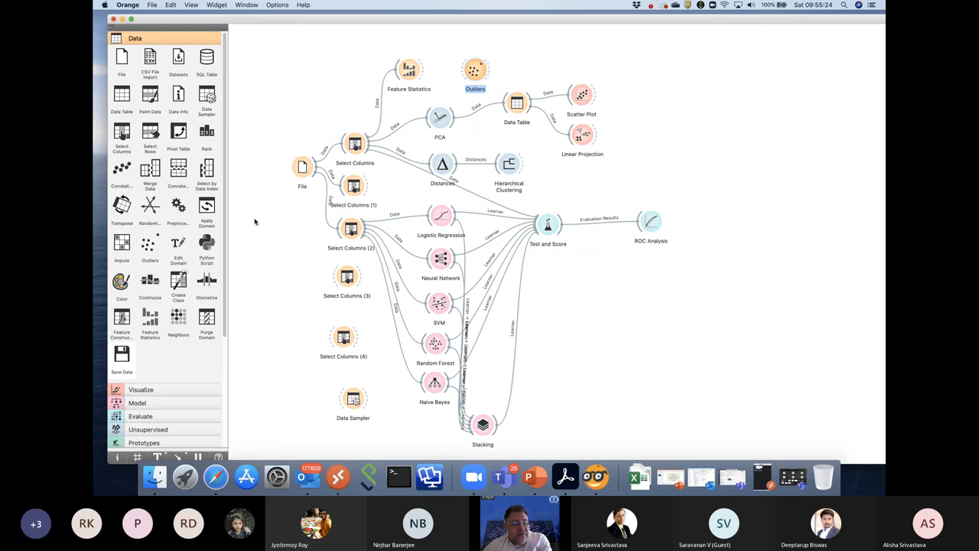
pyautogui.moveTo(141, 243); pyautogui.dragTo(358, 46)
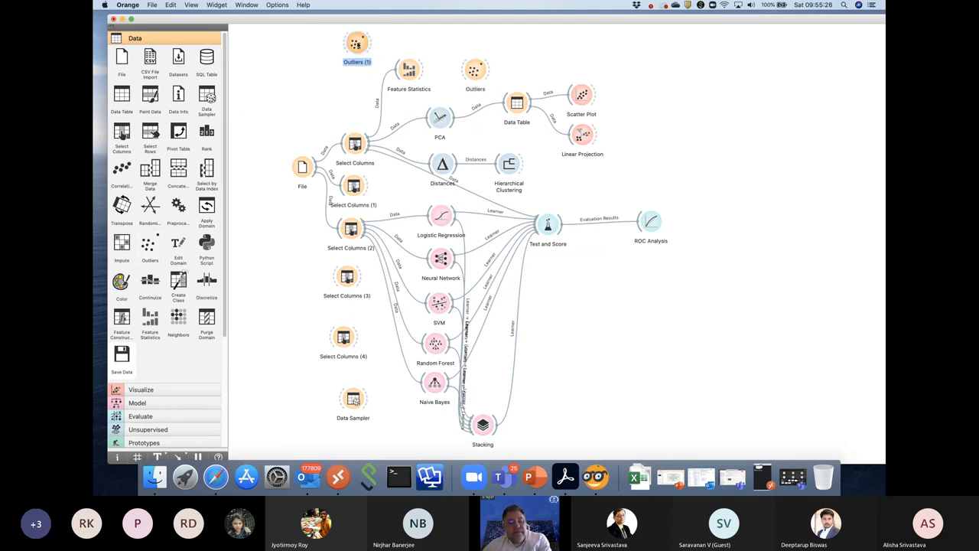
pyautogui.moveTo(369, 142); pyautogui.dragTo(356, 48)
pyautogui.doubleClick(356, 49)
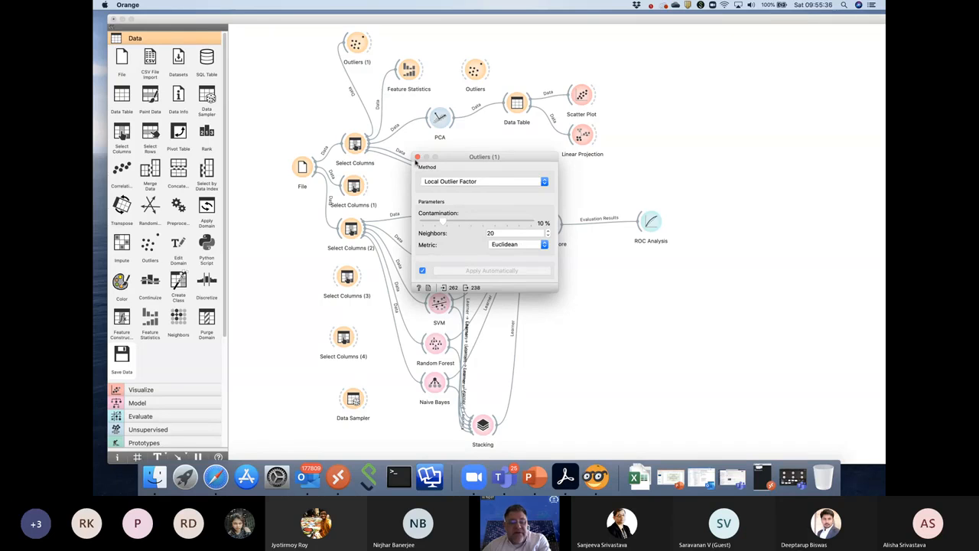
pyautogui.click(417, 158)
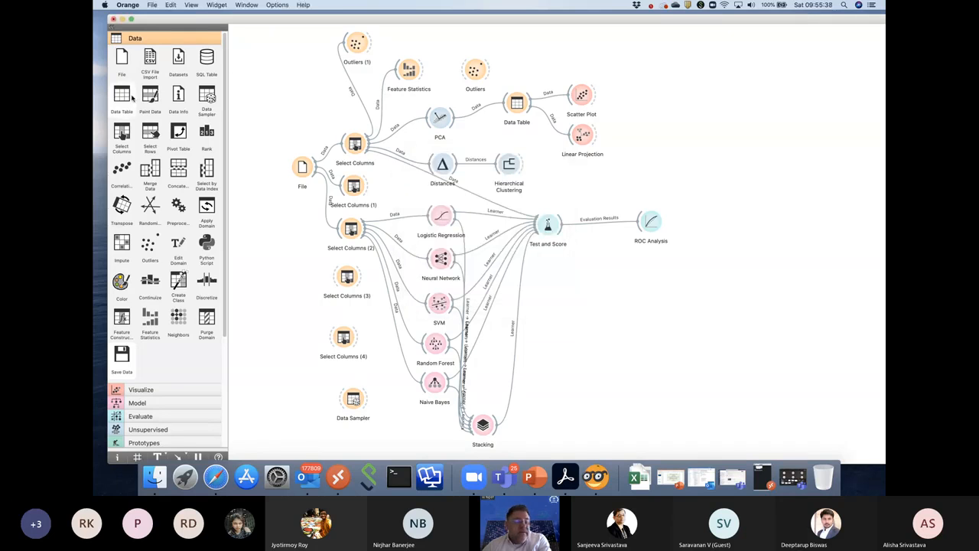
# Add a Data Table beside Outliers (1) and link both the Inliers and Outliers outputs to its Data input.
pyautogui.moveTo(132, 98); pyautogui.dragTo(453, 32)
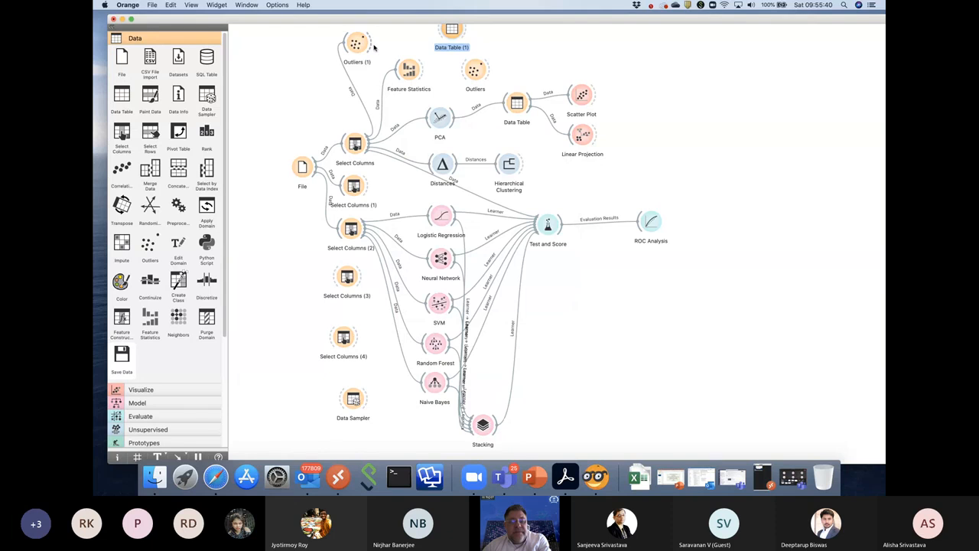
pyautogui.moveTo(370, 46); pyautogui.dragTo(452, 32)
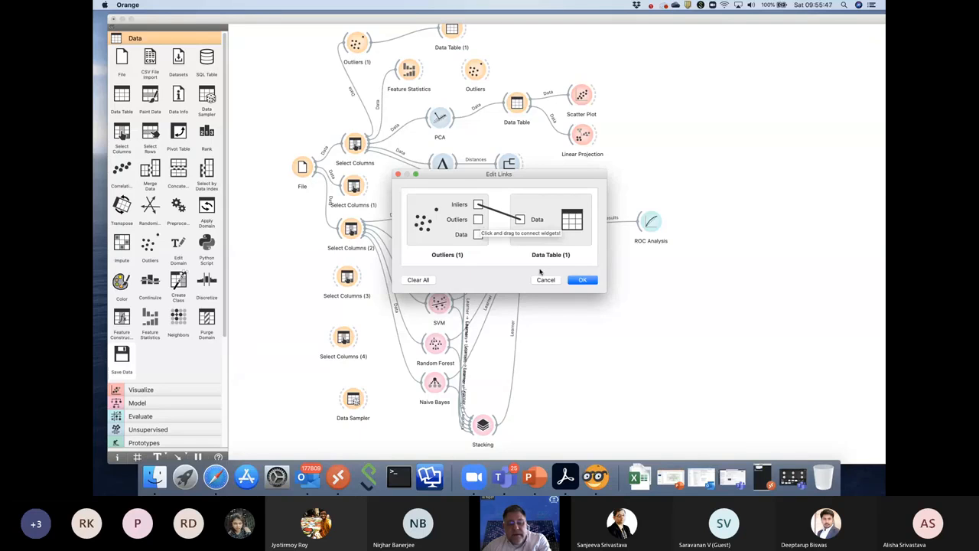
pyautogui.moveTo(478, 235); pyautogui.dragTo(530, 221)
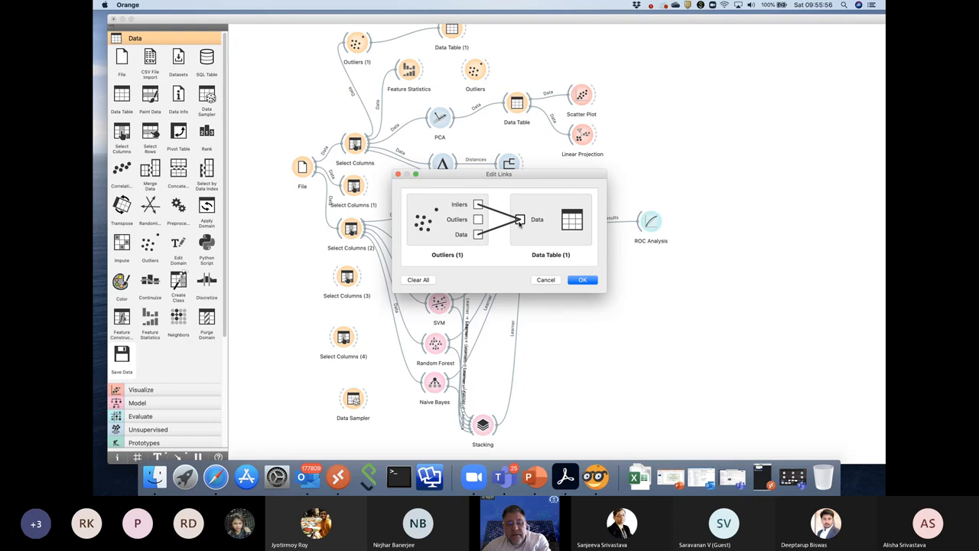
pyautogui.click(418, 280)
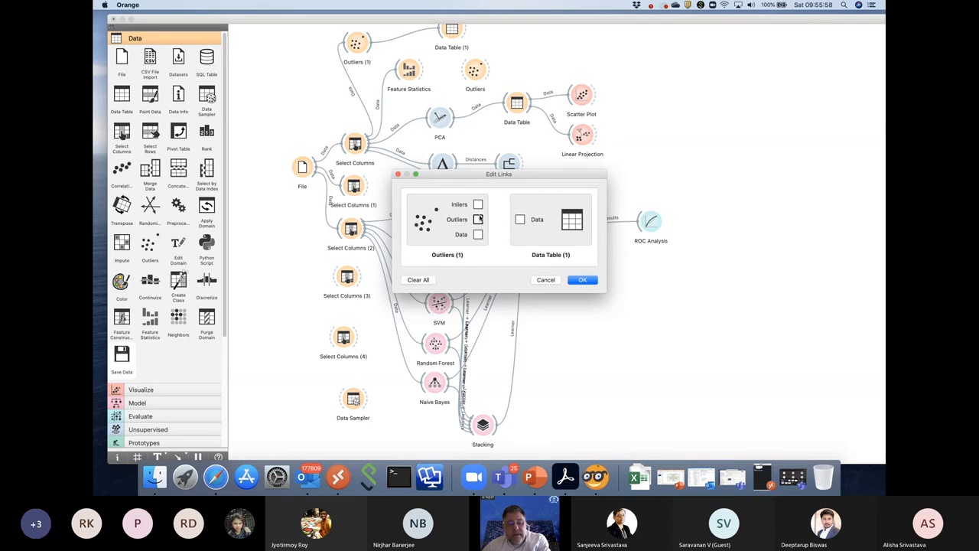
pyautogui.moveTo(478, 204); pyautogui.dragTo(519, 219)
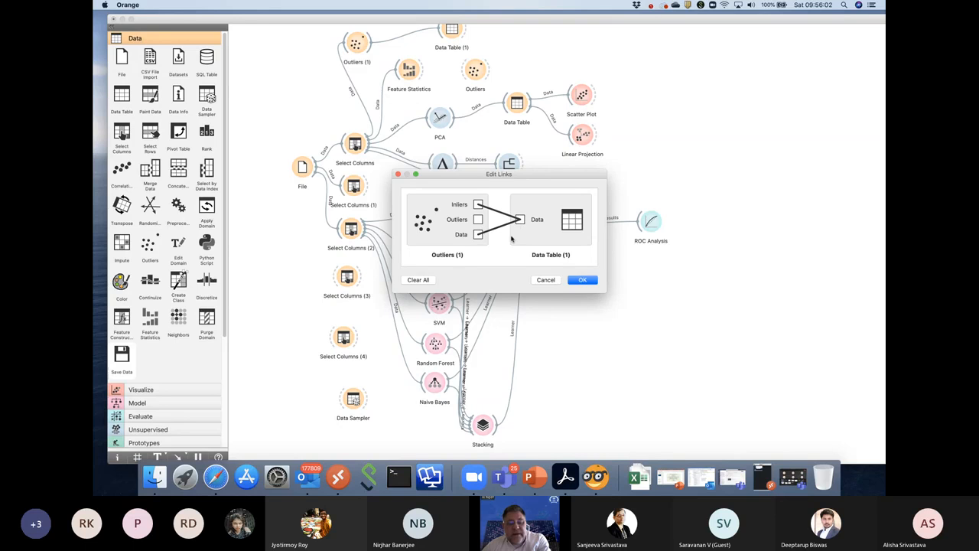
pyautogui.click(417, 280)
pyautogui.moveTo(481, 205); pyautogui.dragTo(520, 219)
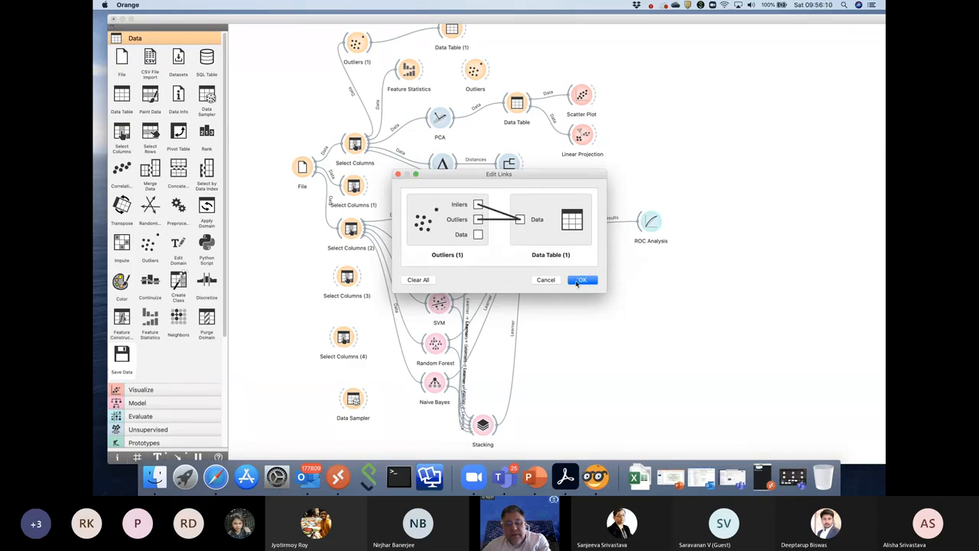
pyautogui.click(581, 280)
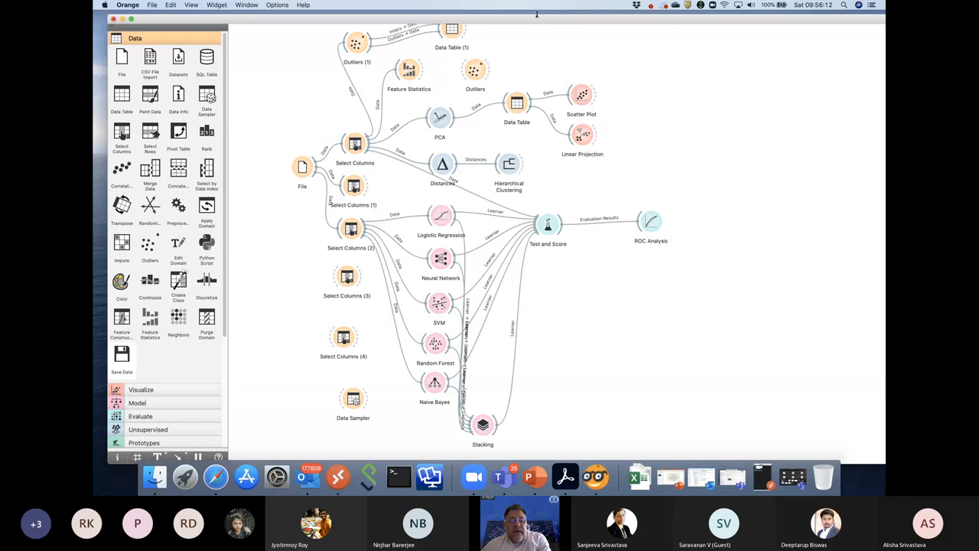
# Examine the rows and summary information in Data Table (1).
pyautogui.scroll(3, 537, 46)
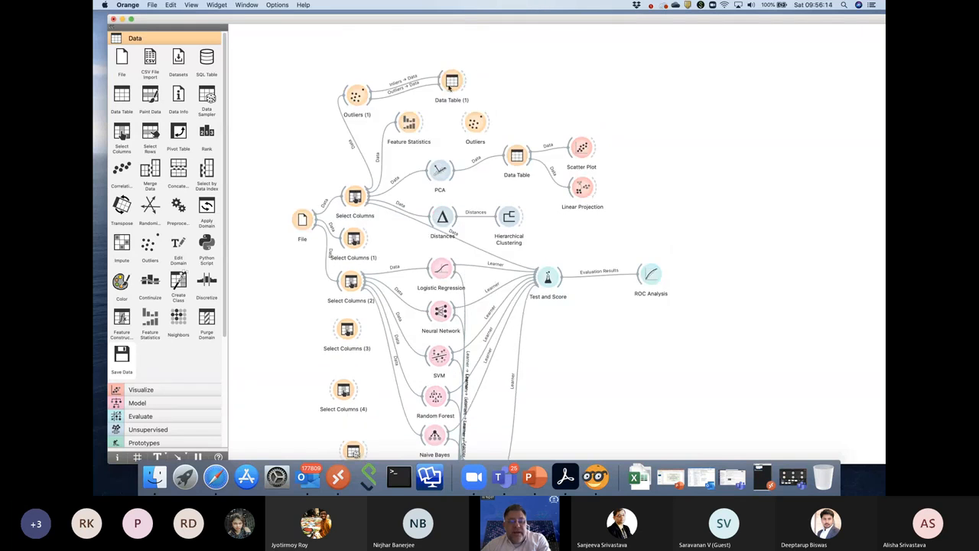
pyautogui.doubleClick(452, 82)
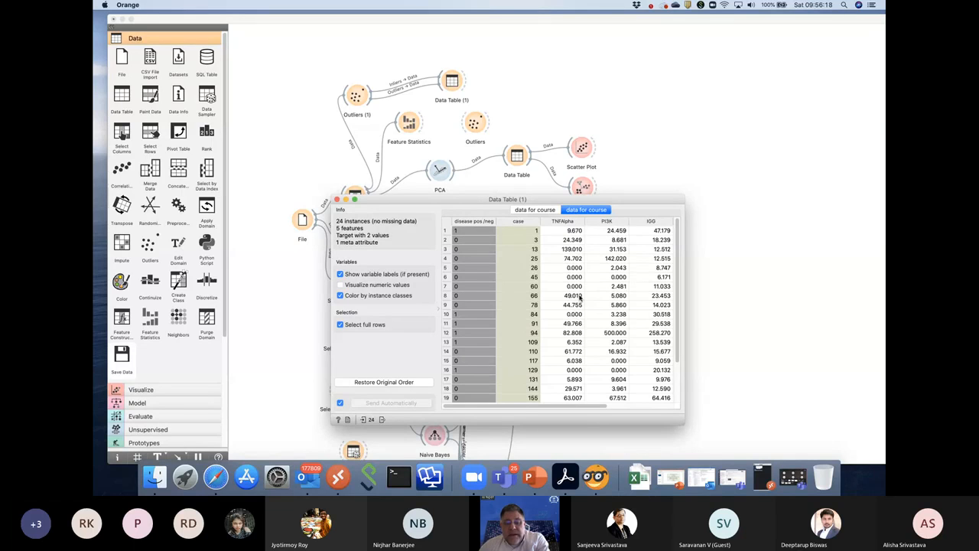
pyautogui.scroll(-2, 580, 297)
pyautogui.scroll(2, 580, 298)
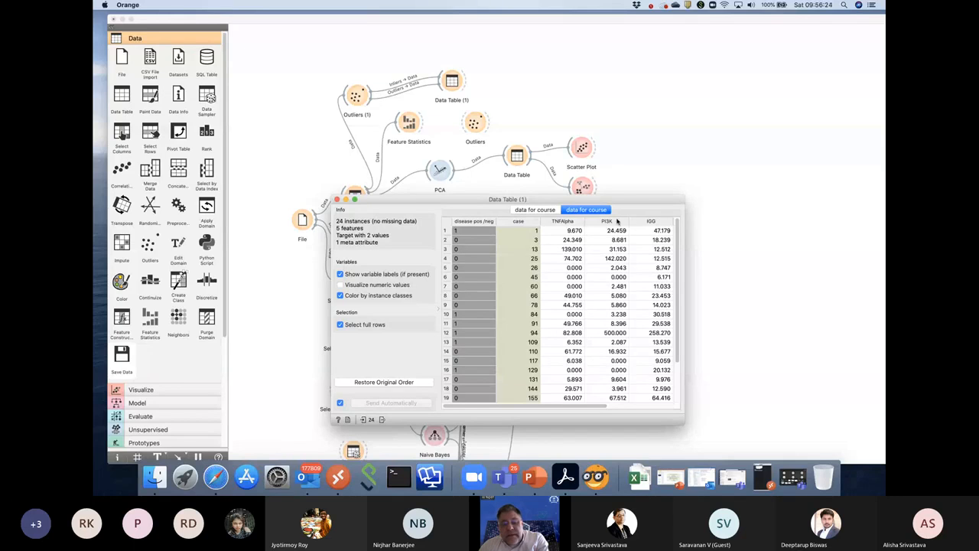
pyautogui.moveTo(646, 203); pyautogui.dragTo(642, 70)
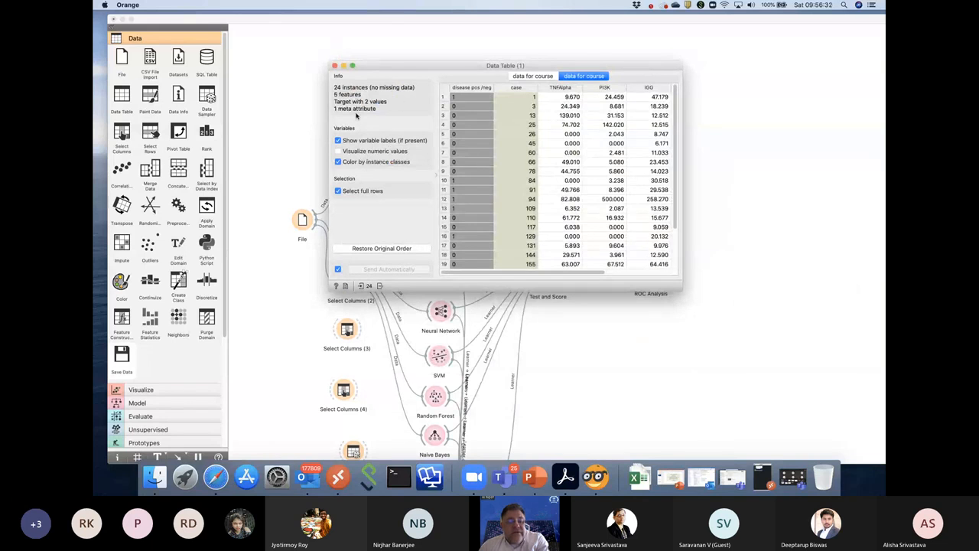
pyautogui.click(334, 67)
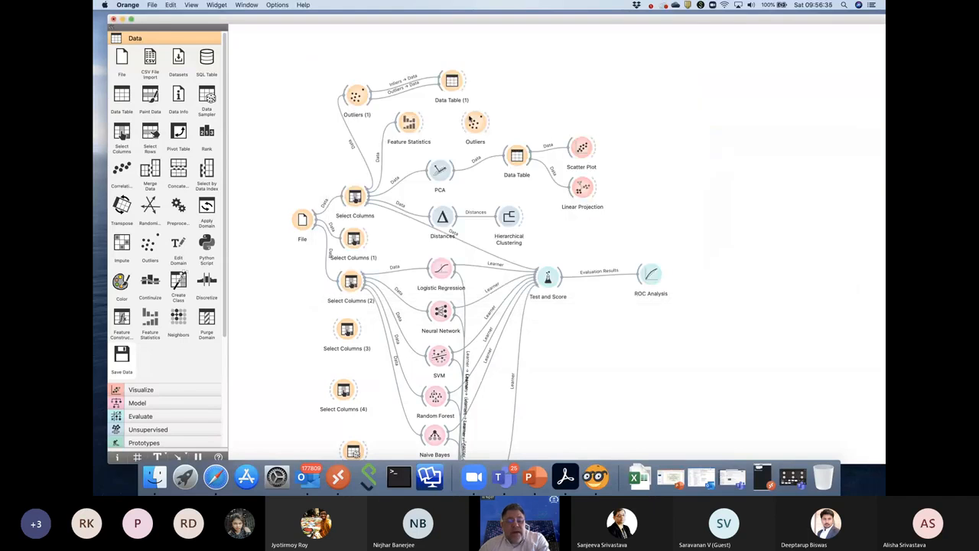
# Clear all links between Outliers (1) and Data Table (1).
pyautogui.click(408, 82)
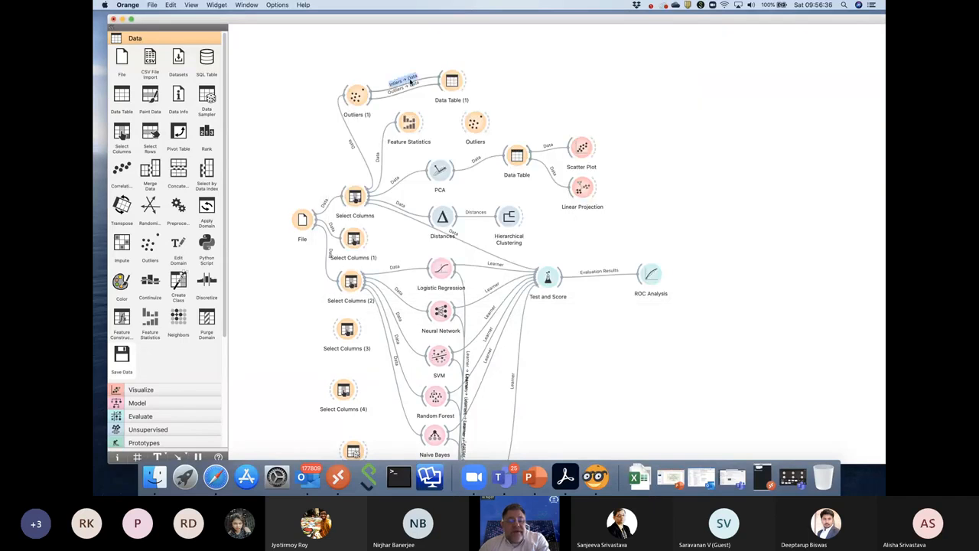
pyautogui.doubleClick(419, 82)
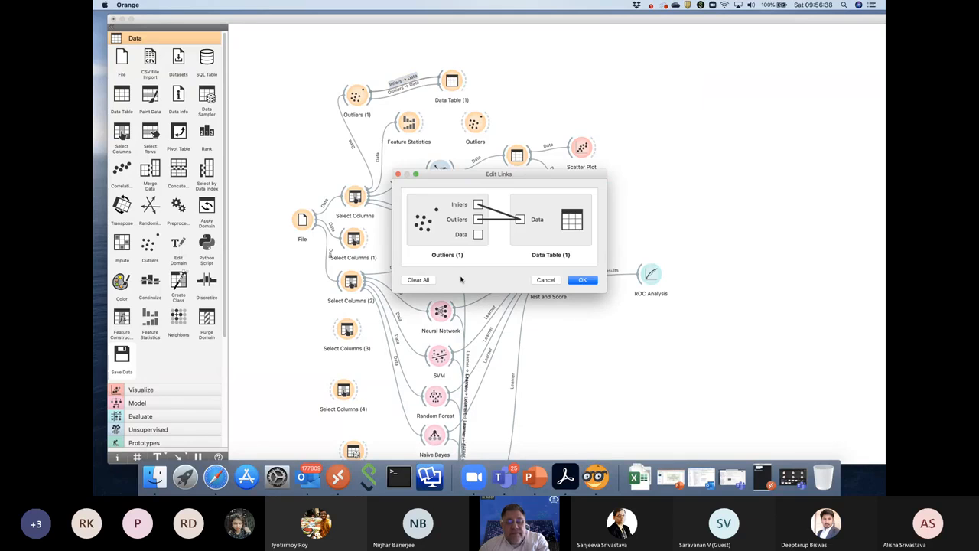
pyautogui.click(433, 279)
pyautogui.click(581, 279)
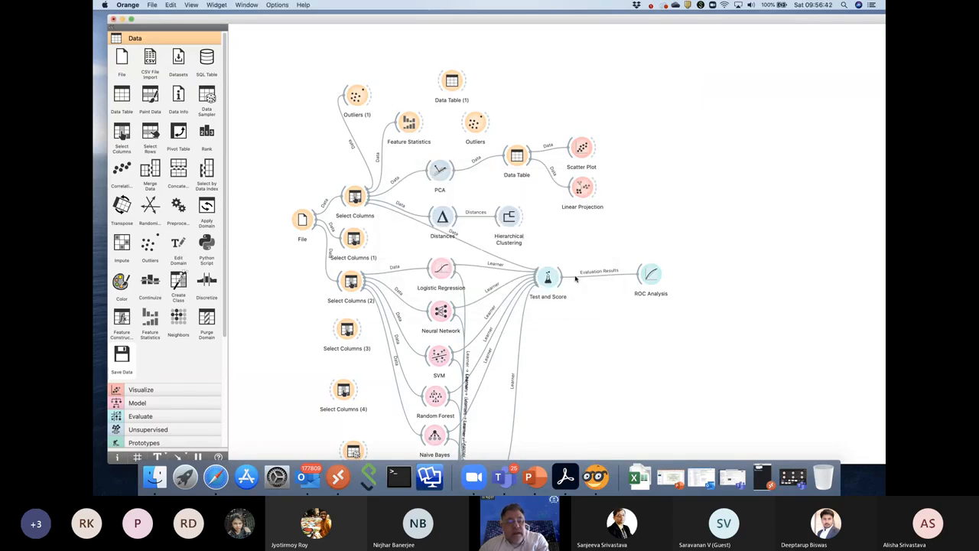
# Connect only the Outliers output of Outliers (1) to the Data input of Data Table (1).
pyautogui.moveTo(371, 94); pyautogui.dragTo(449, 83)
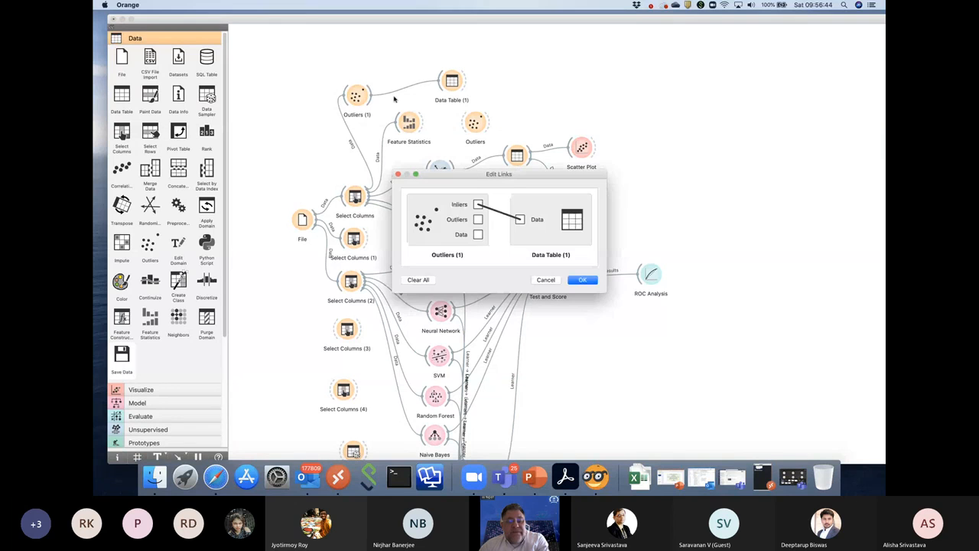
pyautogui.moveTo(478, 220); pyautogui.dragTo(520, 220)
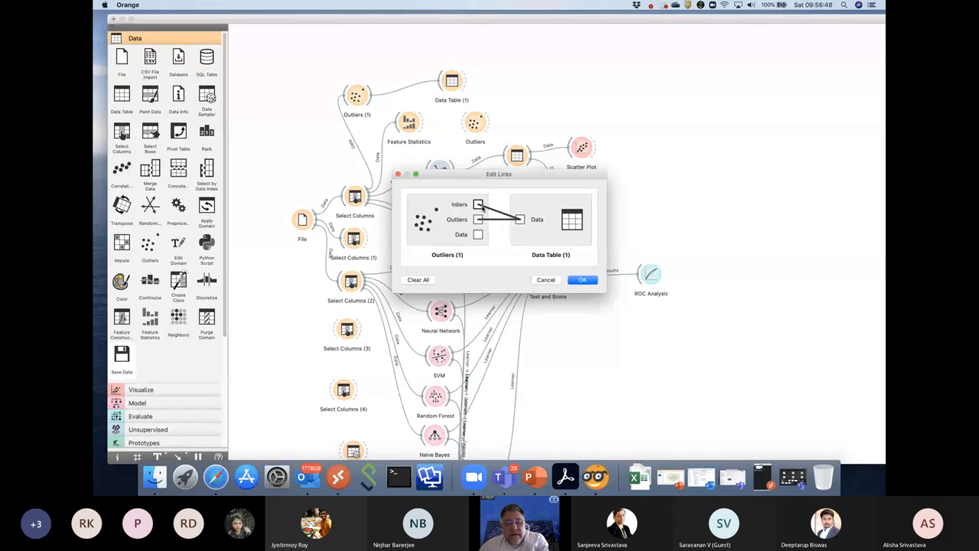
pyautogui.click(425, 279)
pyautogui.moveTo(478, 221); pyautogui.dragTo(520, 220)
pyautogui.click(582, 280)
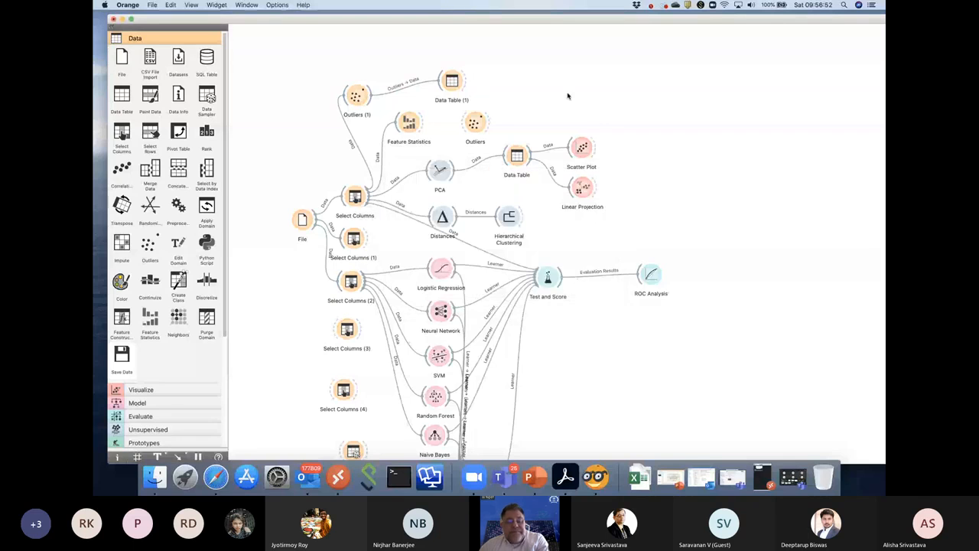
# Browse the outlier cases listed in Data Table (1).
pyautogui.doubleClick(452, 80)
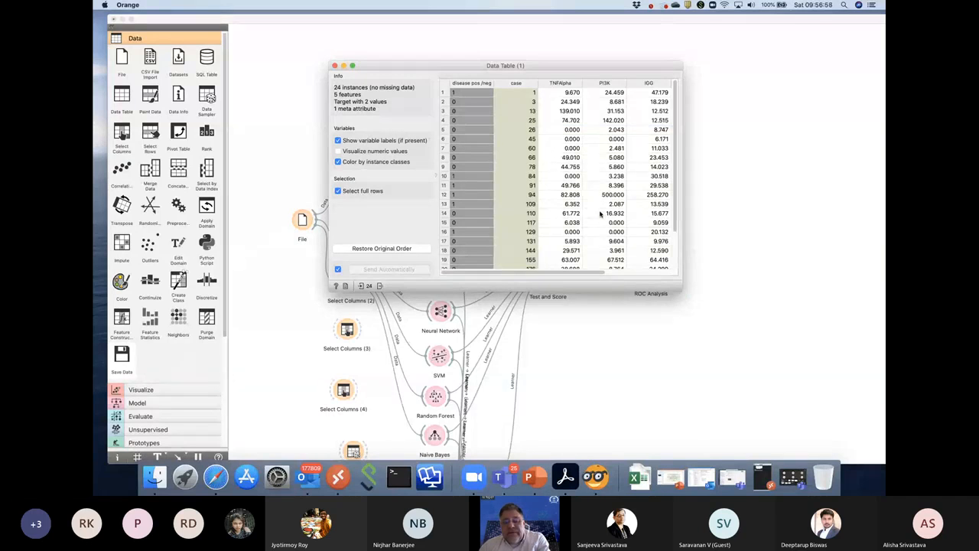
pyautogui.scroll(-3, 601, 214)
pyautogui.scroll(3, 601, 214)
pyautogui.scroll(-3, 601, 214)
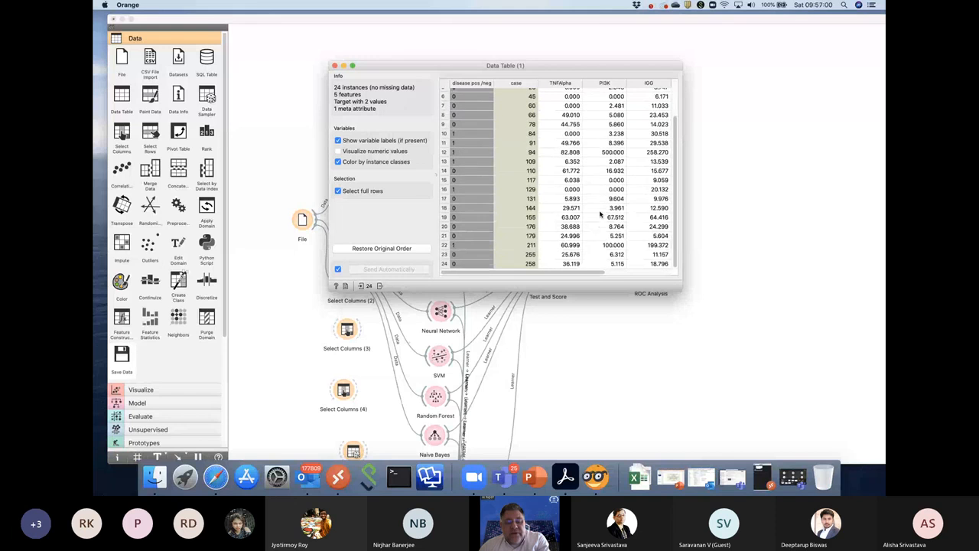
# Browse the outlier cases in Data Table (1) again and close the table.
pyautogui.scroll(3, 601, 214)
pyautogui.scroll(-3, 601, 214)
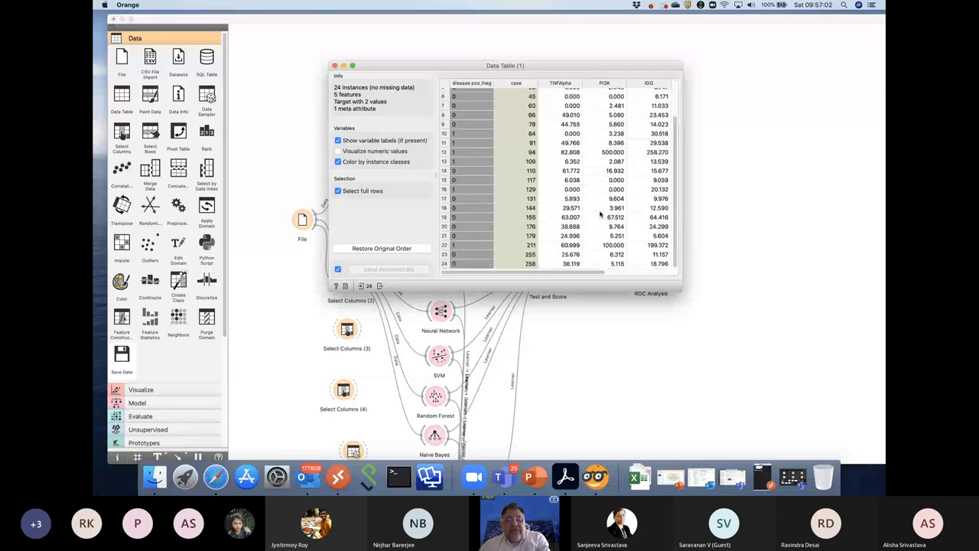
pyautogui.scroll(3, 601, 214)
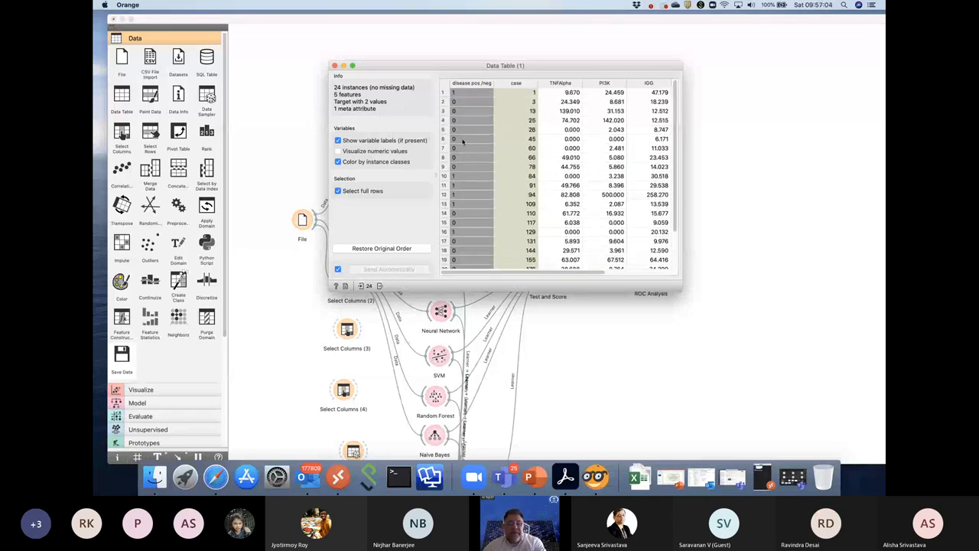
pyautogui.moveTo(430, 69); pyautogui.dragTo(596, 144)
pyautogui.click(456, 90)
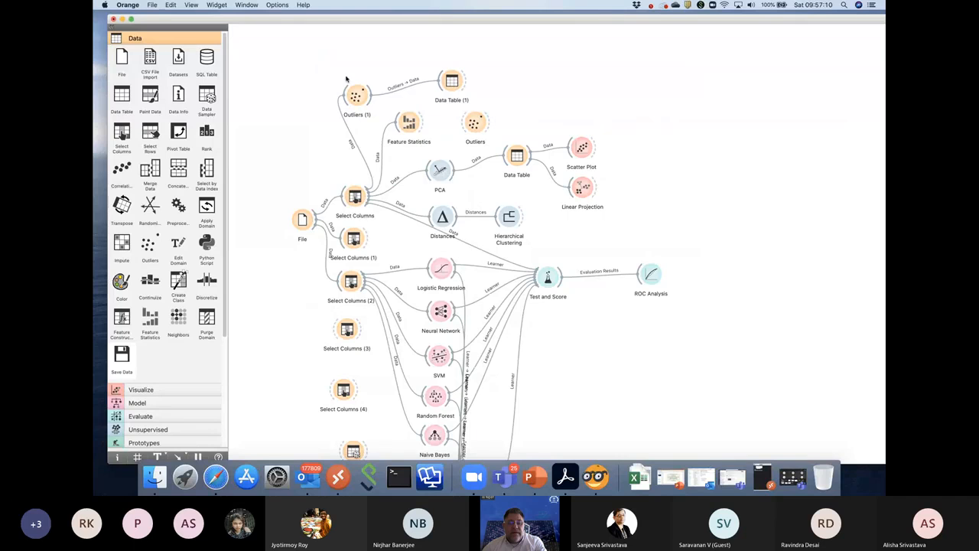
# Add another Data Table above Data Table (1) and connect the Inliers output of Outliers (1) to its Data input.
pyautogui.moveTo(122, 94); pyautogui.dragTo(437, 38)
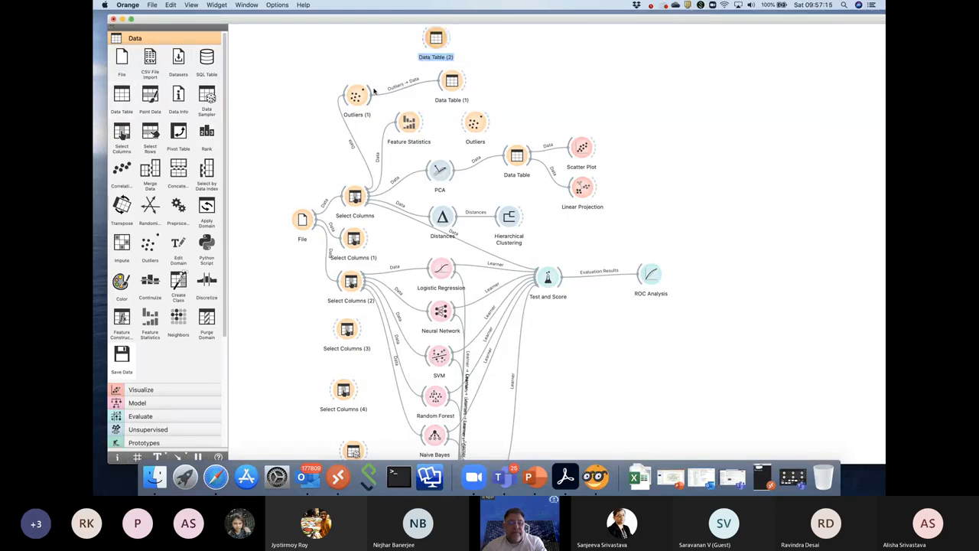
pyautogui.moveTo(372, 90); pyautogui.dragTo(434, 40)
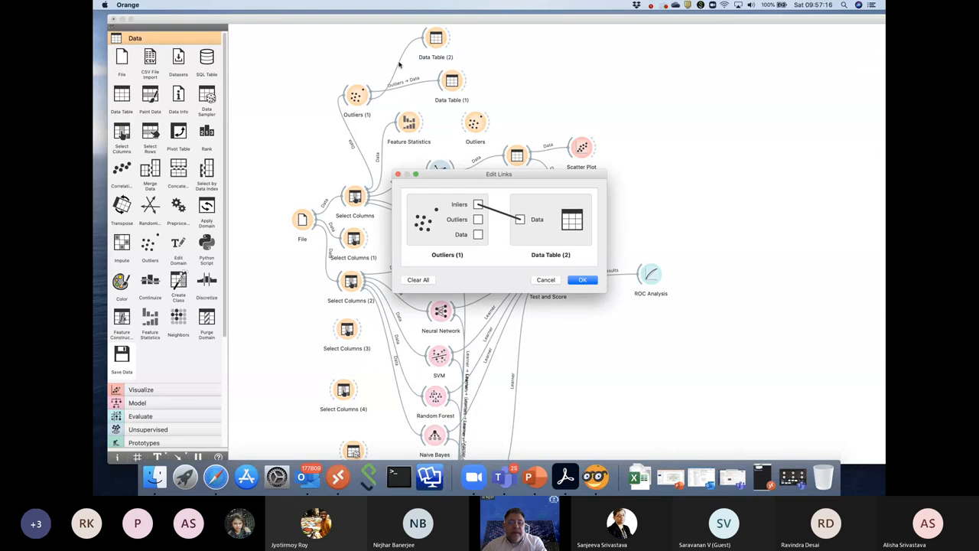
pyautogui.click(582, 280)
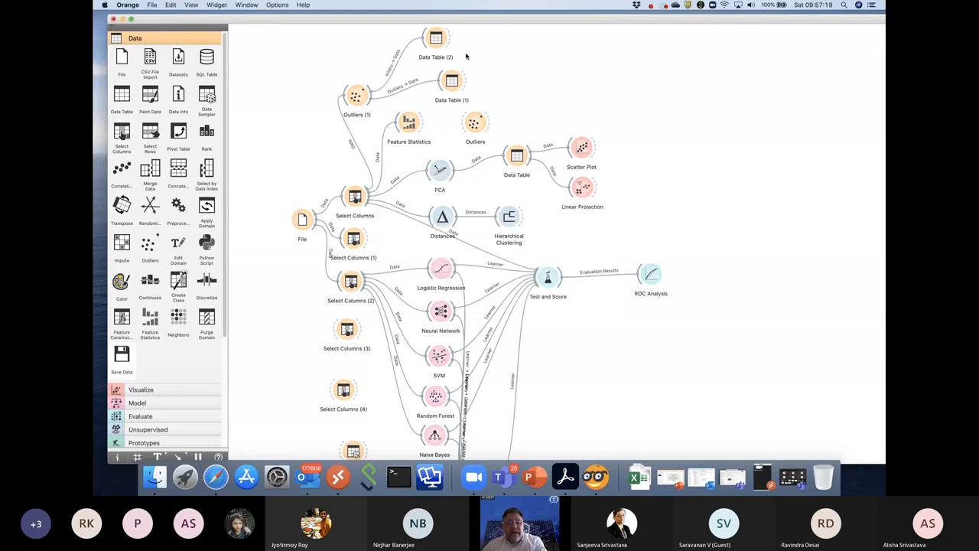
# Browse the inlier cases in Data Table (2) down to the last row, and close the table.
pyautogui.doubleClick(437, 40)
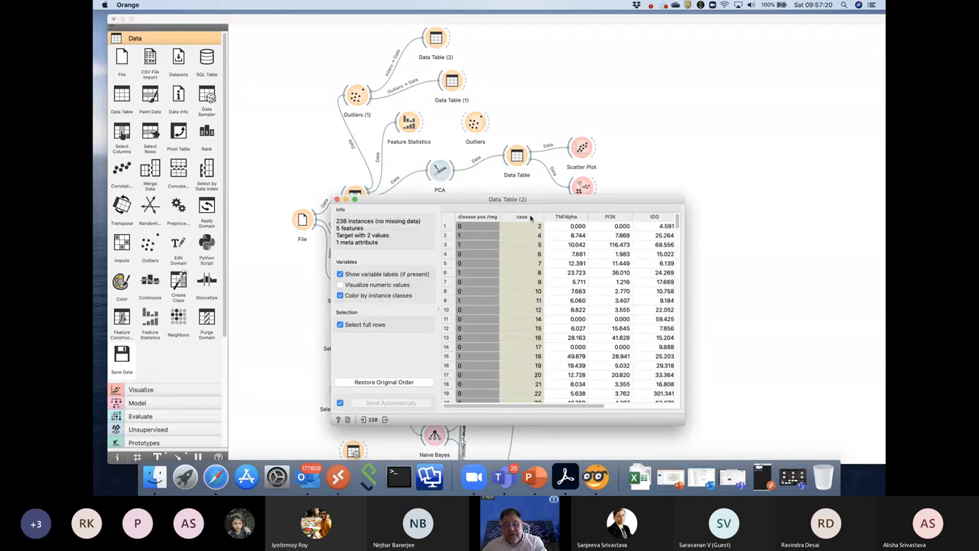
pyautogui.scroll(-20, 531, 218)
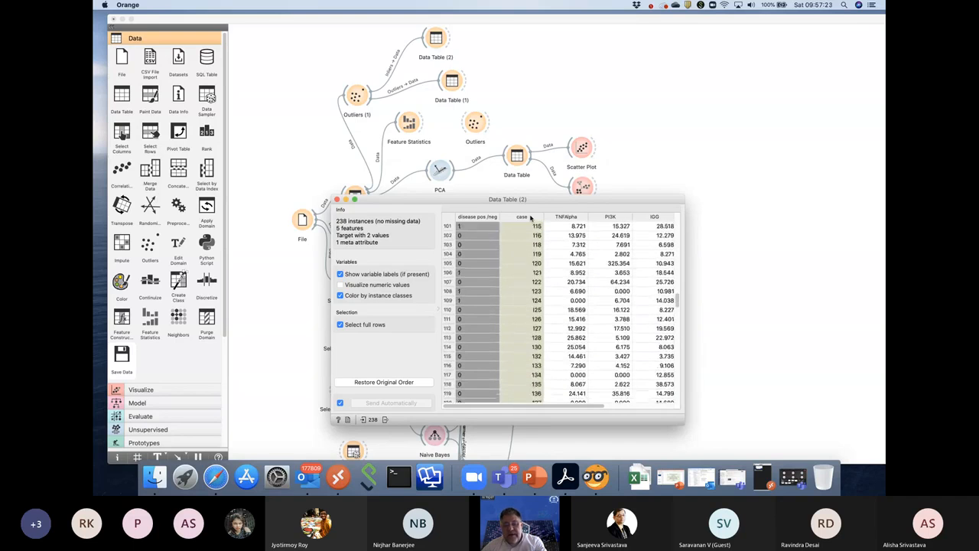
pyautogui.scroll(-20, 530, 217)
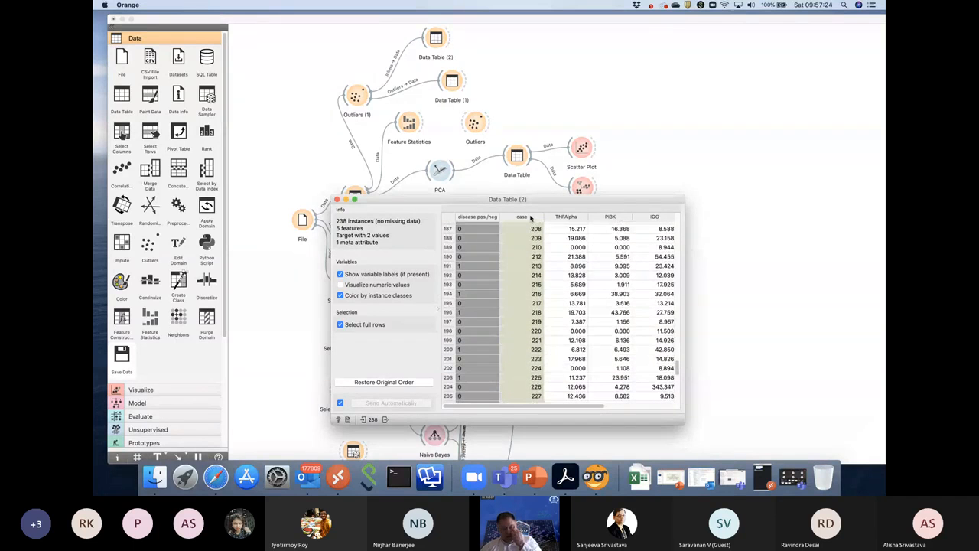
pyautogui.scroll(-10, 531, 218)
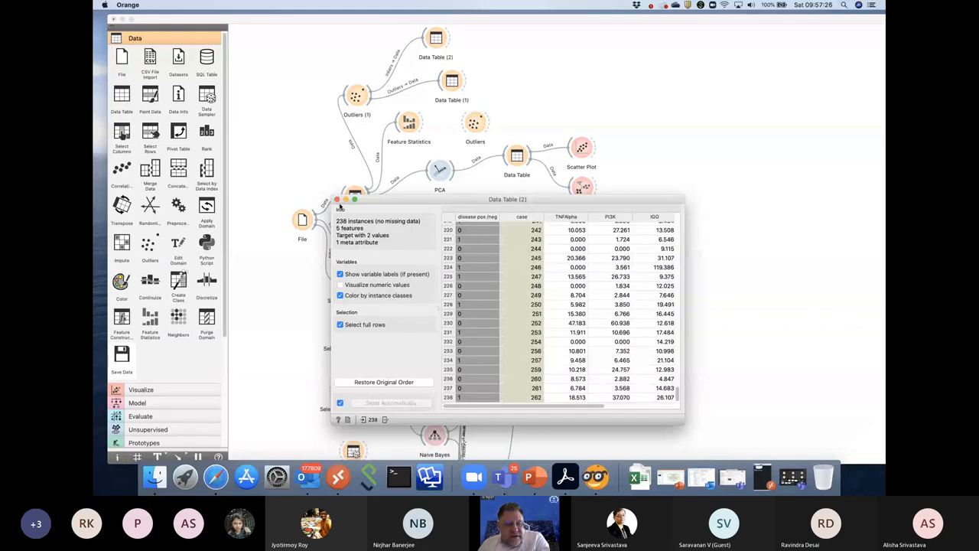
pyautogui.click(336, 199)
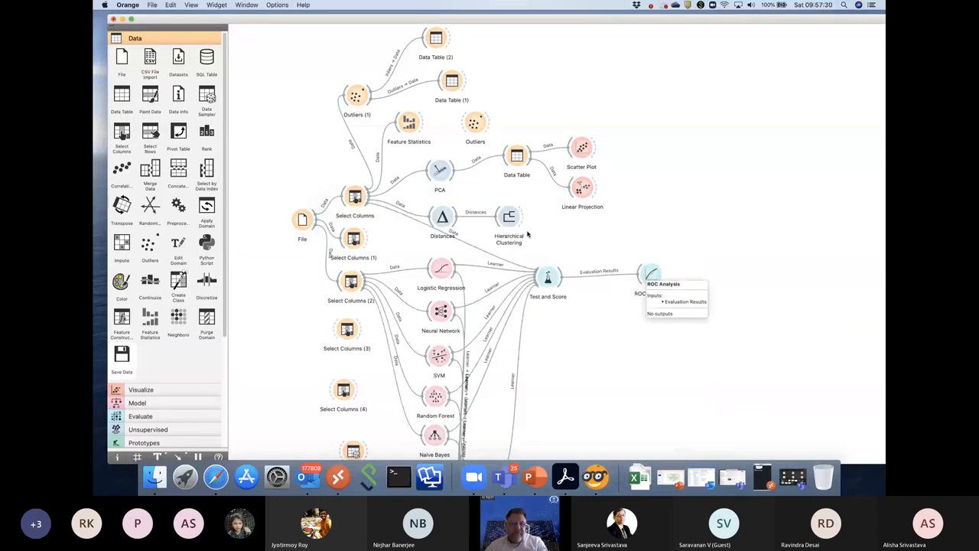
# Open Data Table (1) to review the outlier cases, and close it.
pyautogui.click(452, 82)
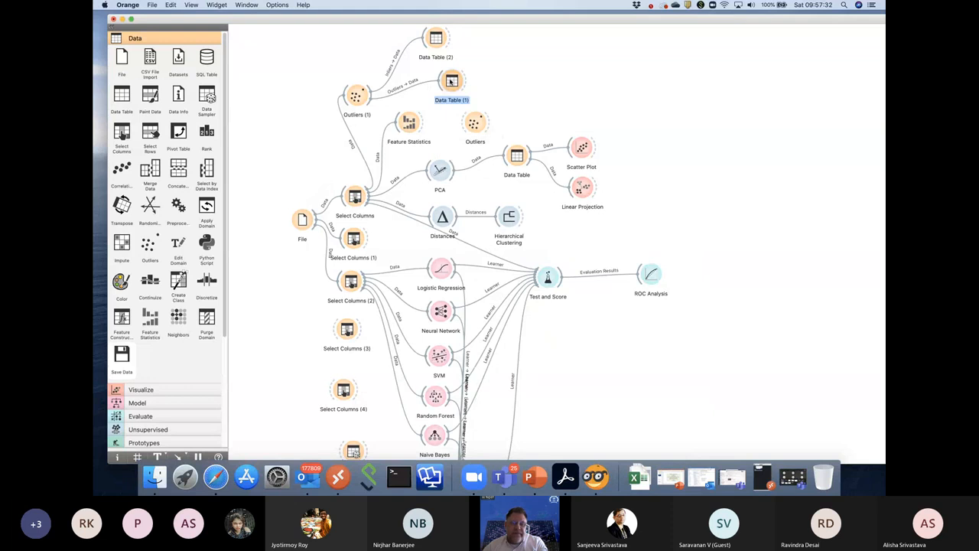
pyautogui.doubleClick(451, 81)
pyautogui.scroll(-3, 740, 218)
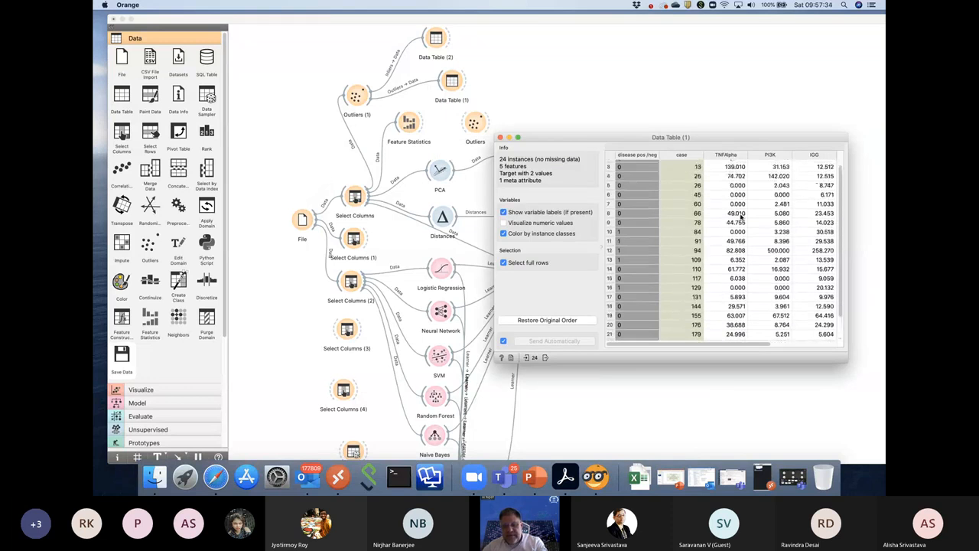
pyautogui.scroll(2, 740, 218)
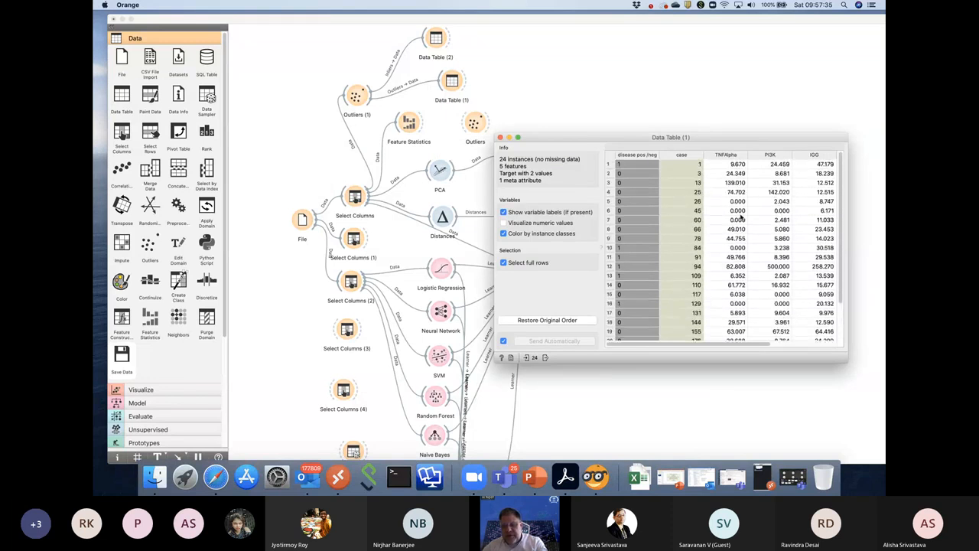
pyautogui.click(500, 138)
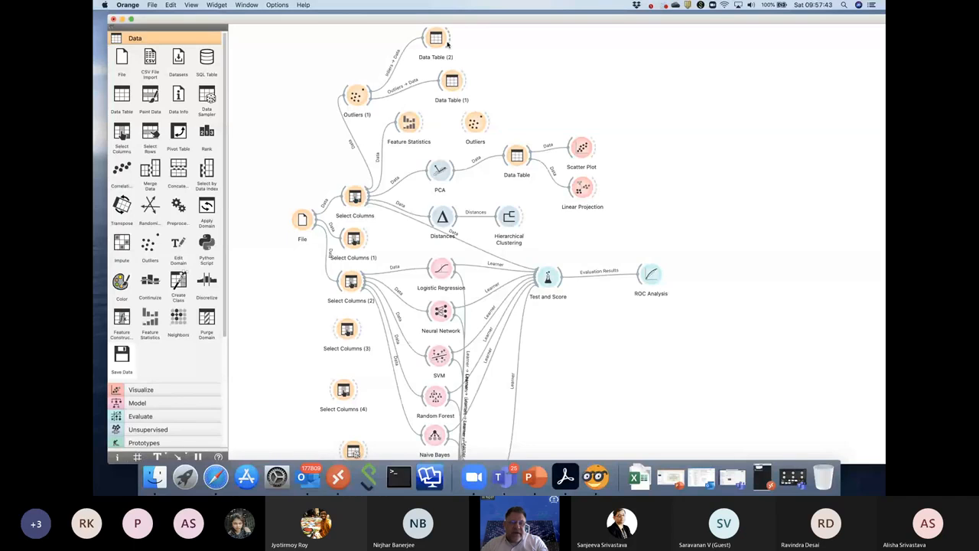
# Try feeding the Selected Data output of Data Table (2) into the Data input of Logistic Regression.
pyautogui.moveTo(452, 38); pyautogui.dragTo(432, 266)
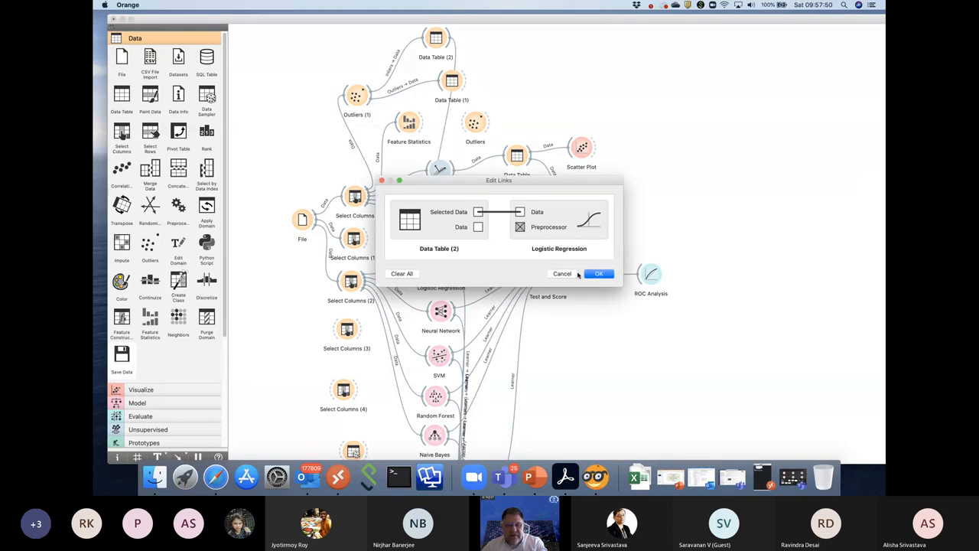
pyautogui.click(599, 274)
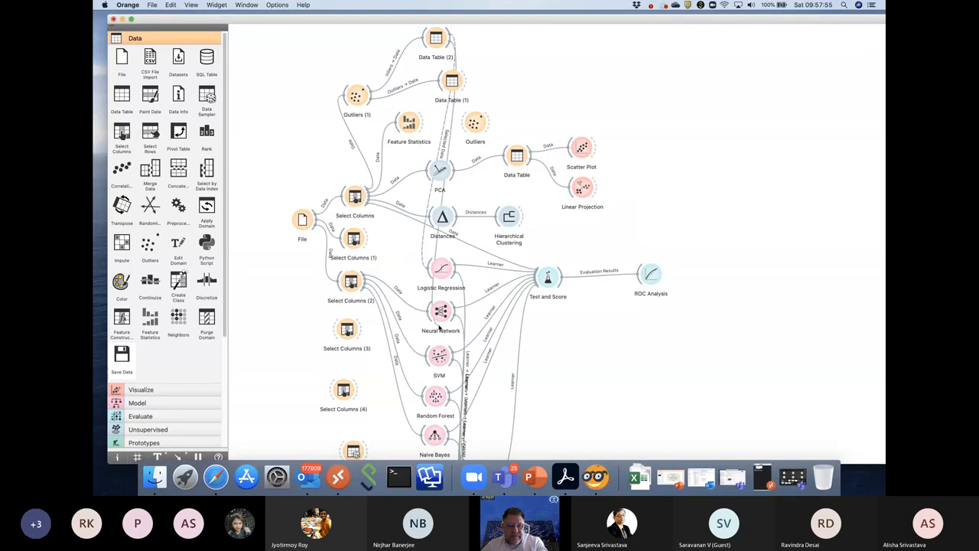
pyautogui.moveTo(451, 38); pyautogui.dragTo(549, 89)
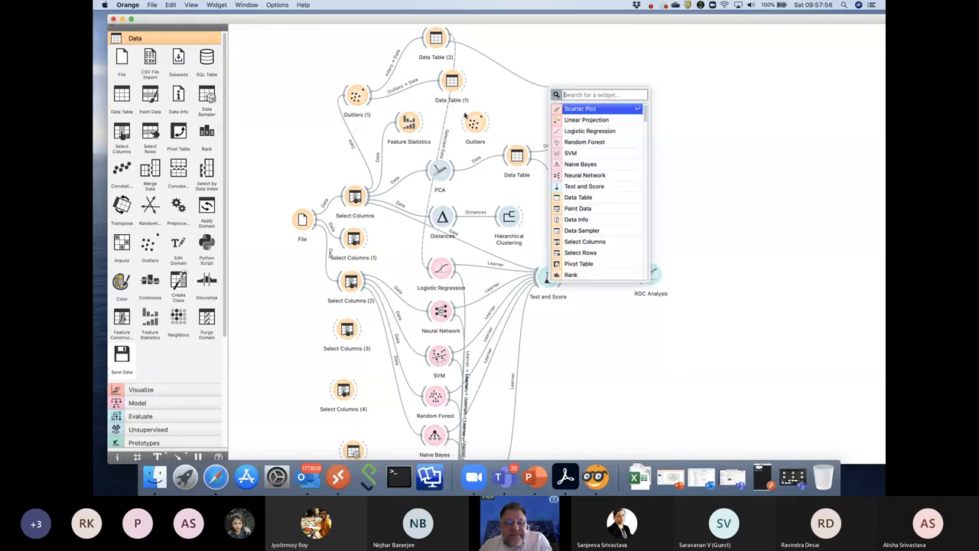
pyautogui.press('Return')
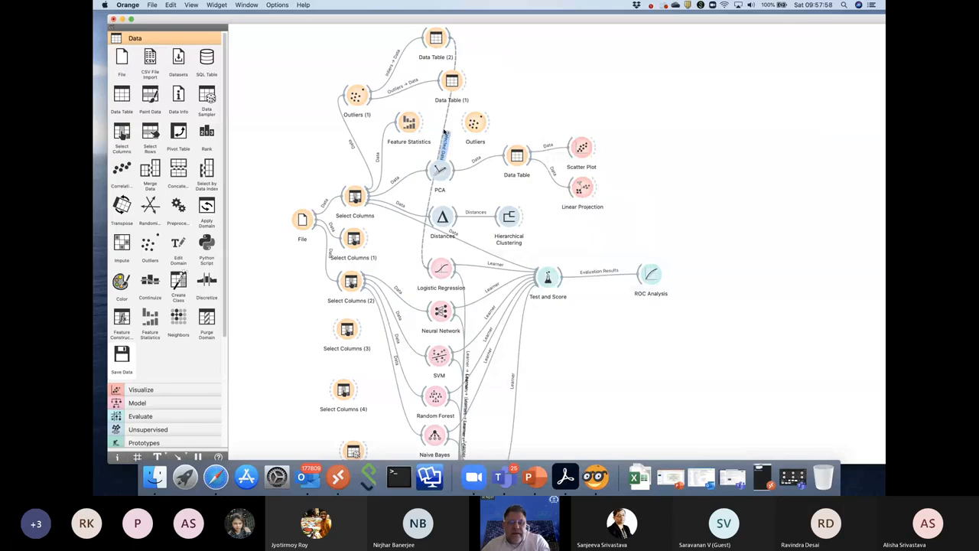
# Clear the link between Data Table (2) and Logistic Regression.
pyautogui.doubleClick(444, 133)
pyautogui.click(403, 274)
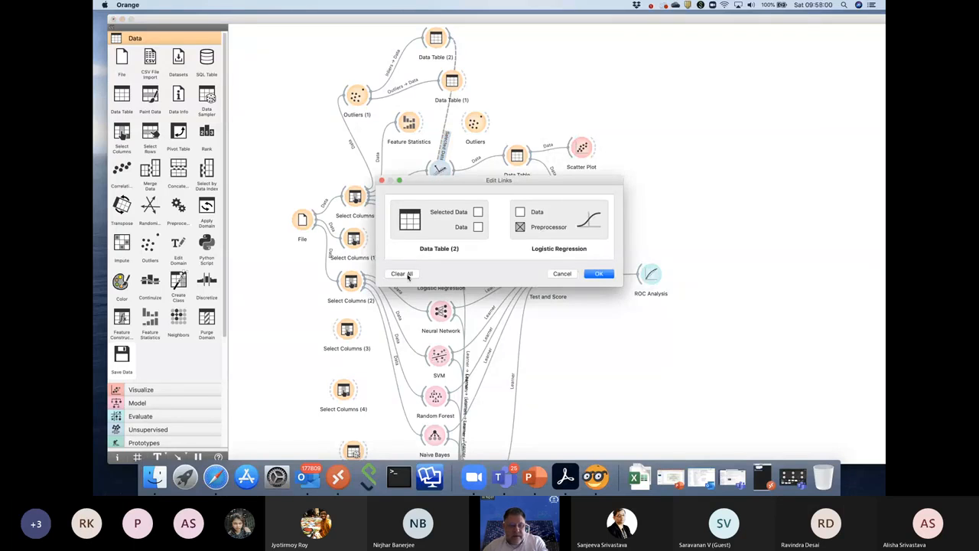
pyautogui.click(599, 273)
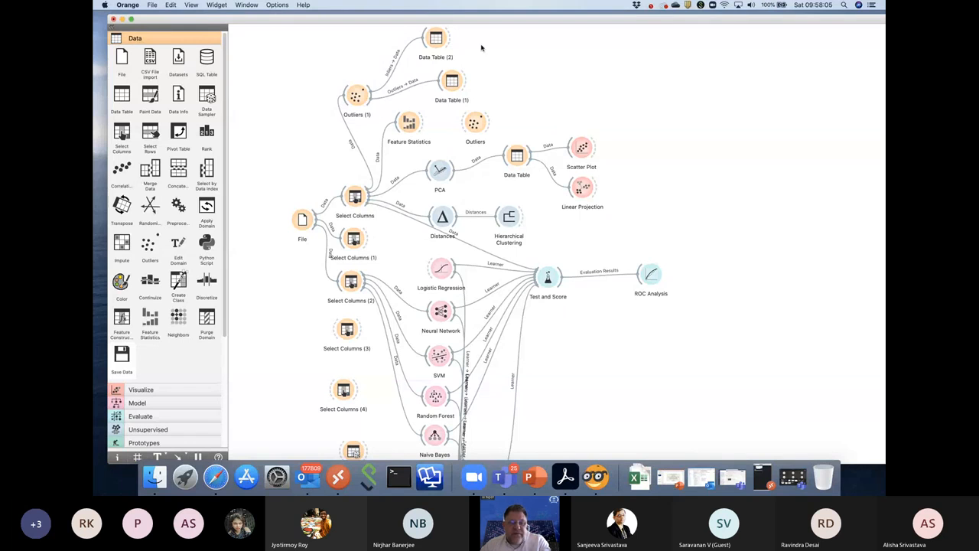
# Clear the link between File and Select Columns, and delete the File widget.
pyautogui.doubleClick(327, 208)
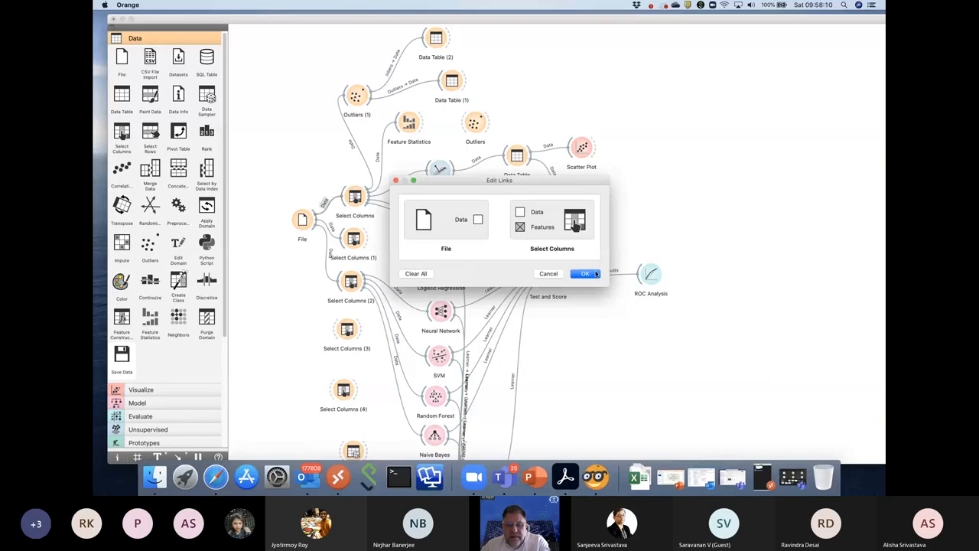
pyautogui.click(596, 274)
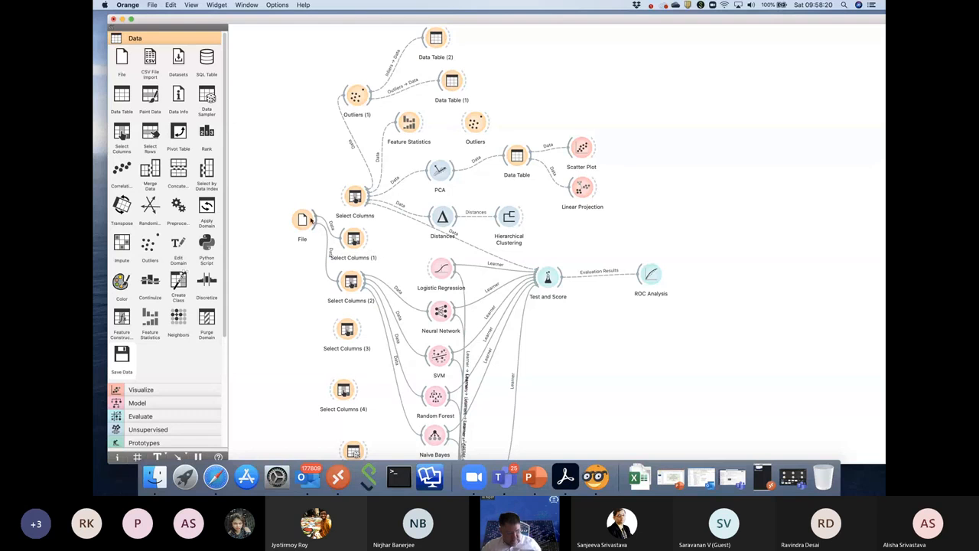
pyautogui.click(301, 219)
pyautogui.press('Delete')
# Delete Select Columns (1) through Select Columns (4) and the unused widget below them.
pyautogui.click(353, 238)
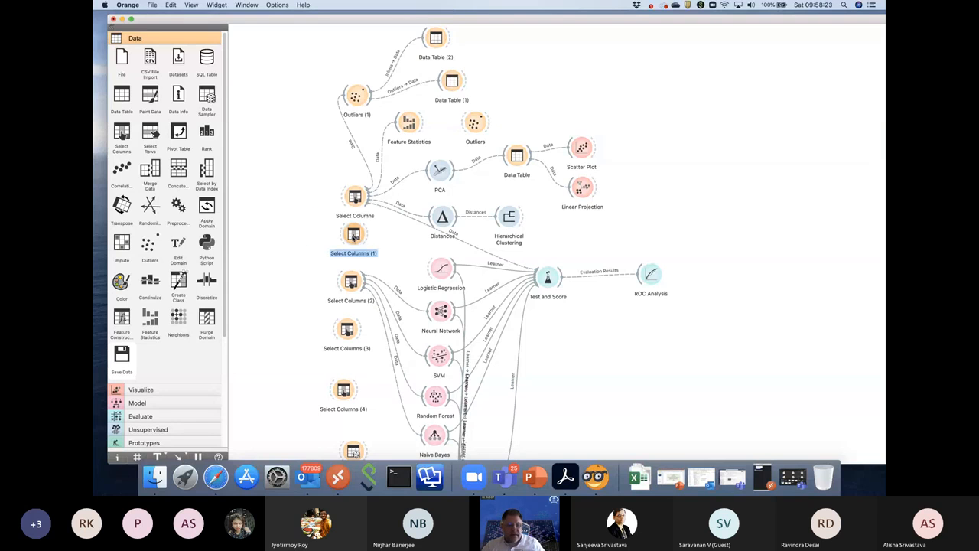
pyautogui.press('Delete')
pyautogui.click(349, 282)
pyautogui.press('Delete')
pyautogui.click(345, 329)
pyautogui.press('Delete')
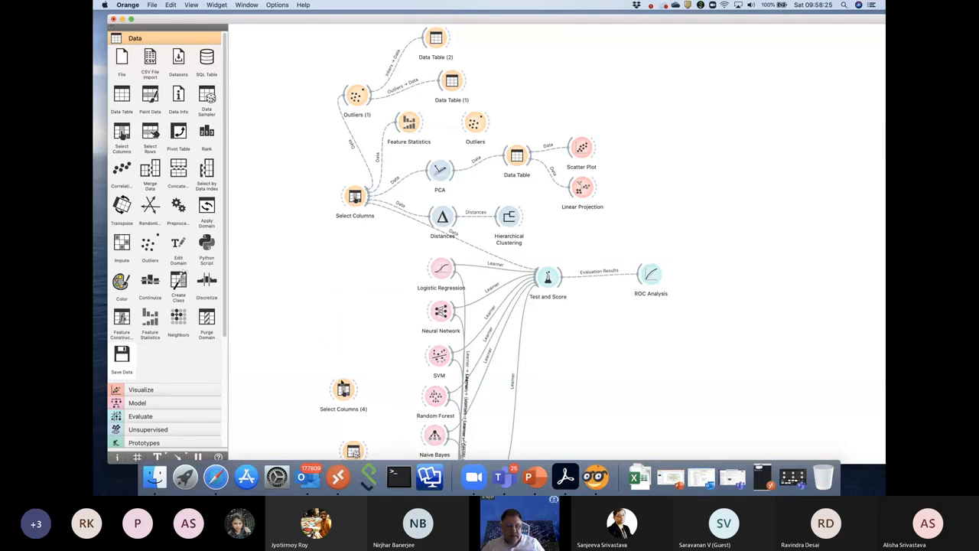
pyautogui.click(342, 389)
pyautogui.press('Delete')
pyautogui.click(354, 452)
pyautogui.press('Delete')
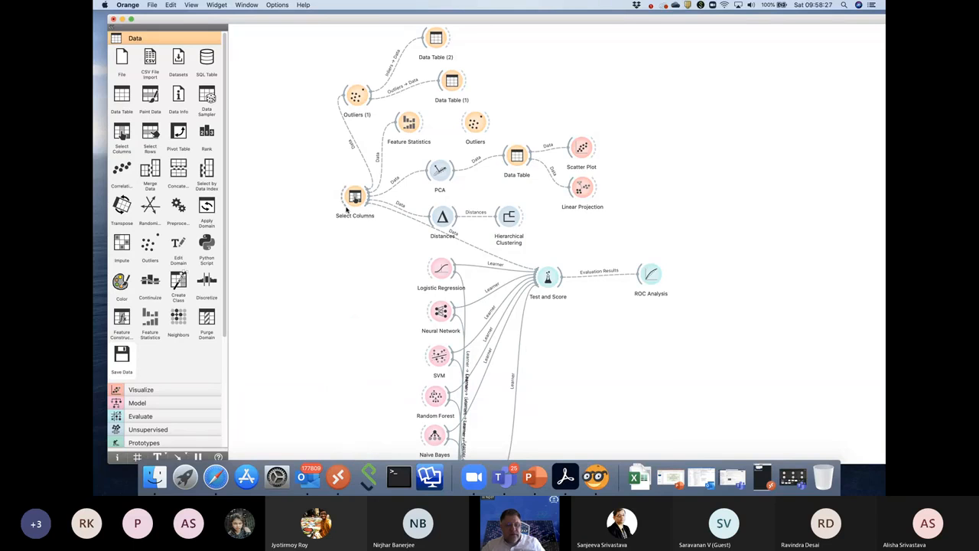
# Move Data Table (2) just below Select Columns and try to link its output to Select Columns.
pyautogui.moveTo(440, 91); pyautogui.dragTo(322, 231)
pyautogui.click(433, 45)
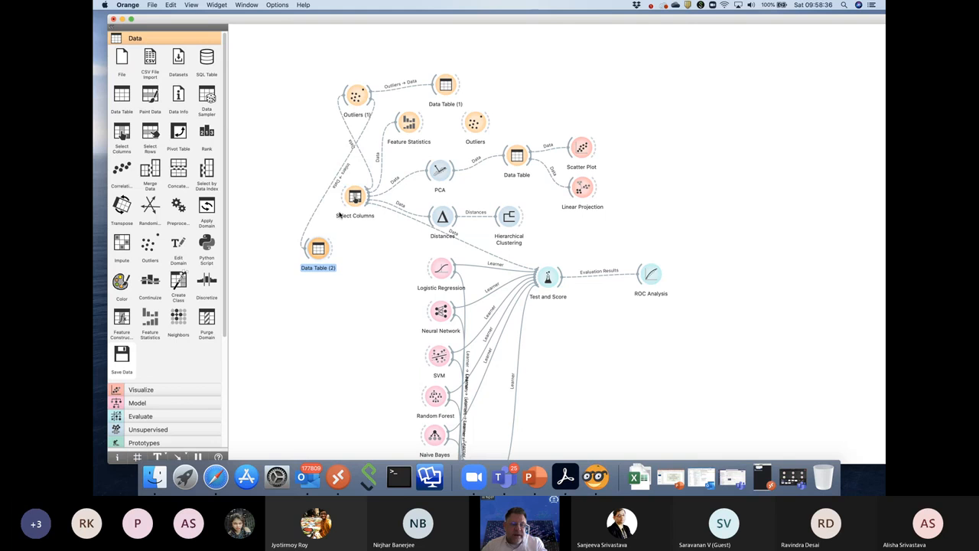
pyautogui.click(343, 250)
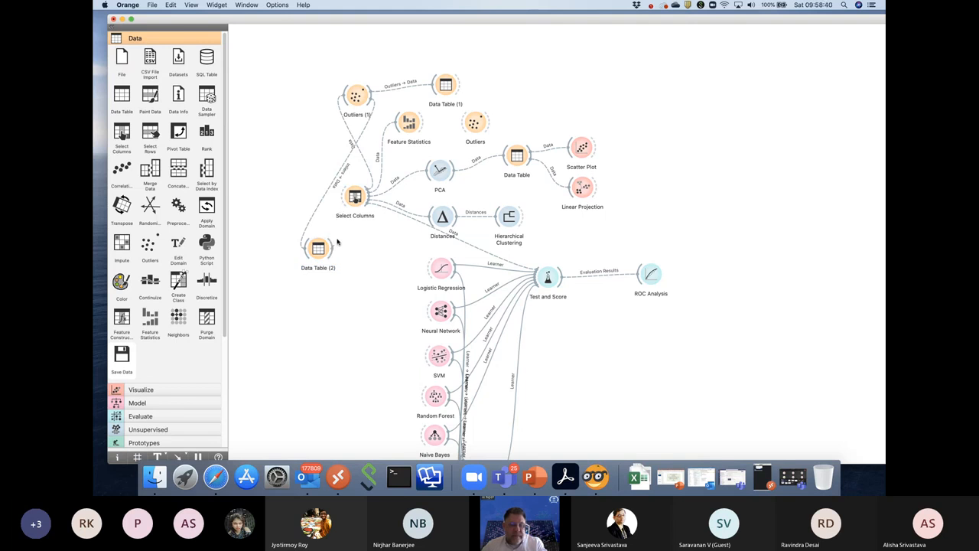
pyautogui.click(348, 197)
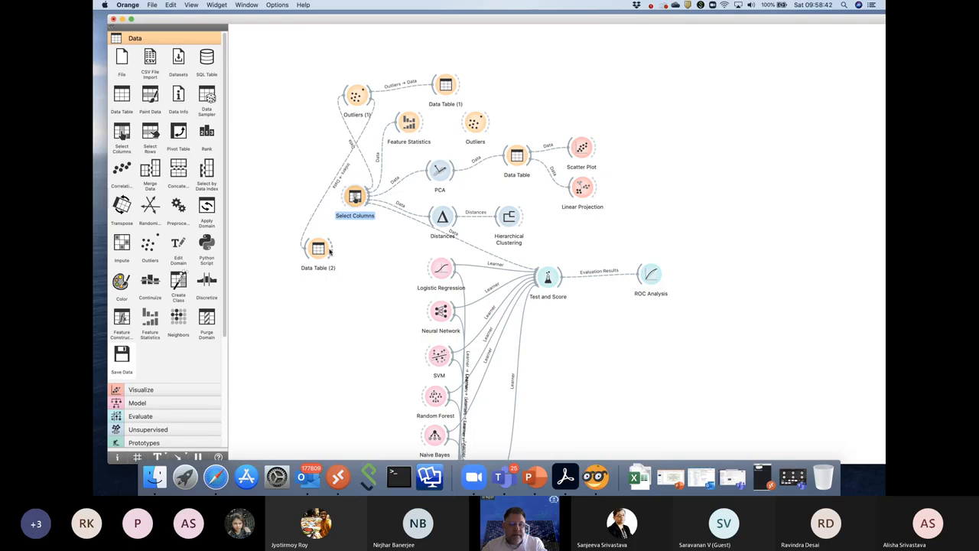
# Keep the Inliers link from Outliers (1) to Data Table (2), and move Data Table (2) above Data Table (1).
pyautogui.moveTo(330, 241); pyautogui.dragTo(356, 96)
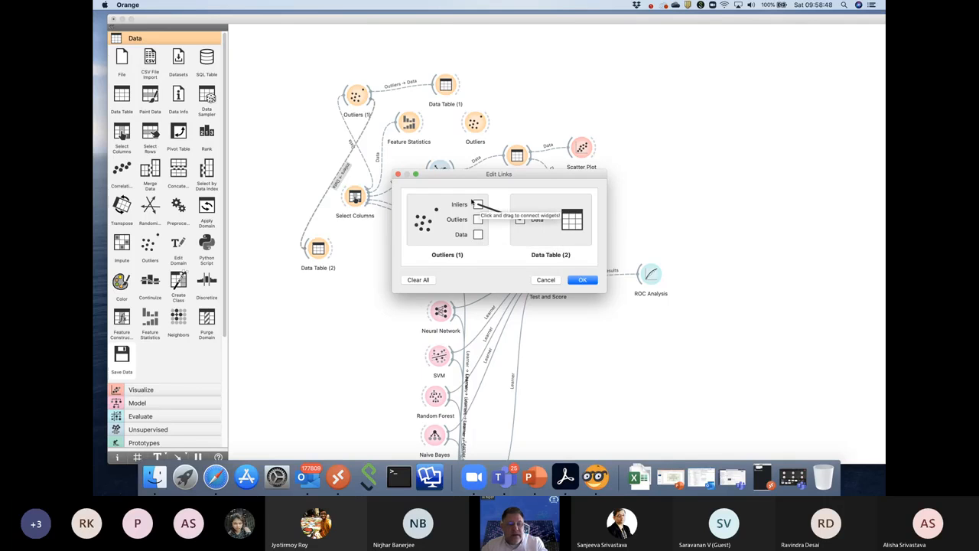
pyautogui.click(578, 280)
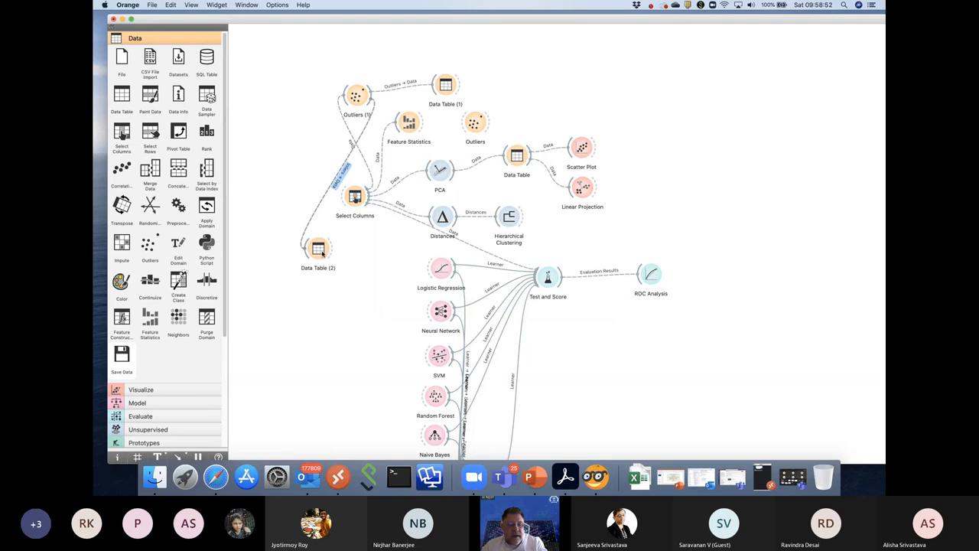
pyautogui.moveTo(317, 253); pyautogui.dragTo(491, 37)
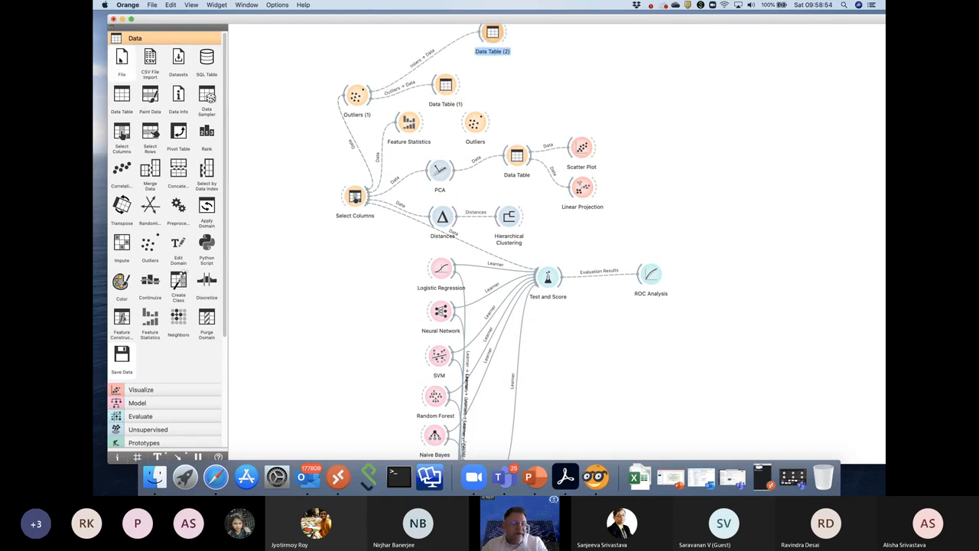
# Add a File widget linked to Select Columns, and shift Select Columns and Outliers (1) lower on the canvas.
pyautogui.moveTo(121, 58)
pyautogui.mouseDown()
pyautogui.moveTo(156, 113)
pyautogui.moveTo(276, 226)
pyautogui.moveTo(268, 191)
pyautogui.moveTo(346, 200)
pyautogui.mouseUp()
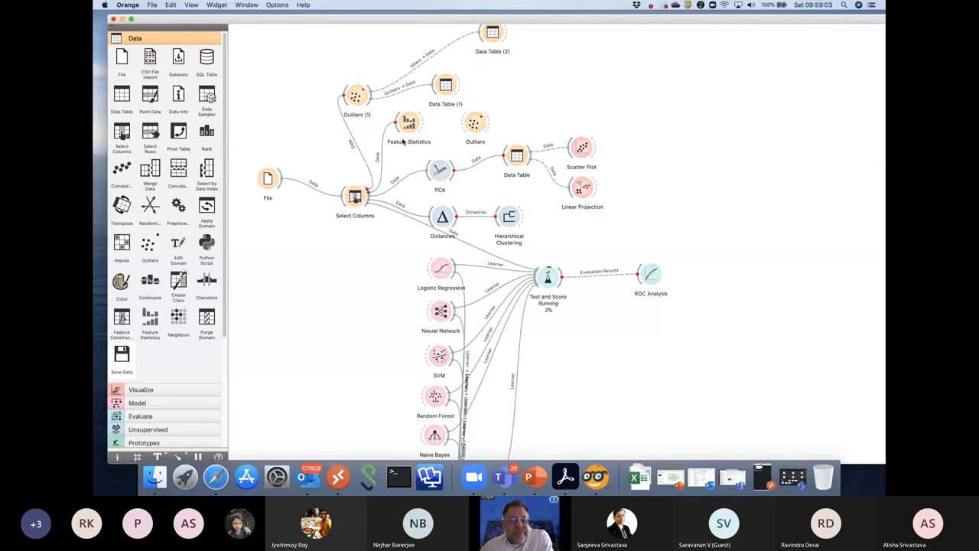
pyautogui.moveTo(355, 197); pyautogui.dragTo(329, 228)
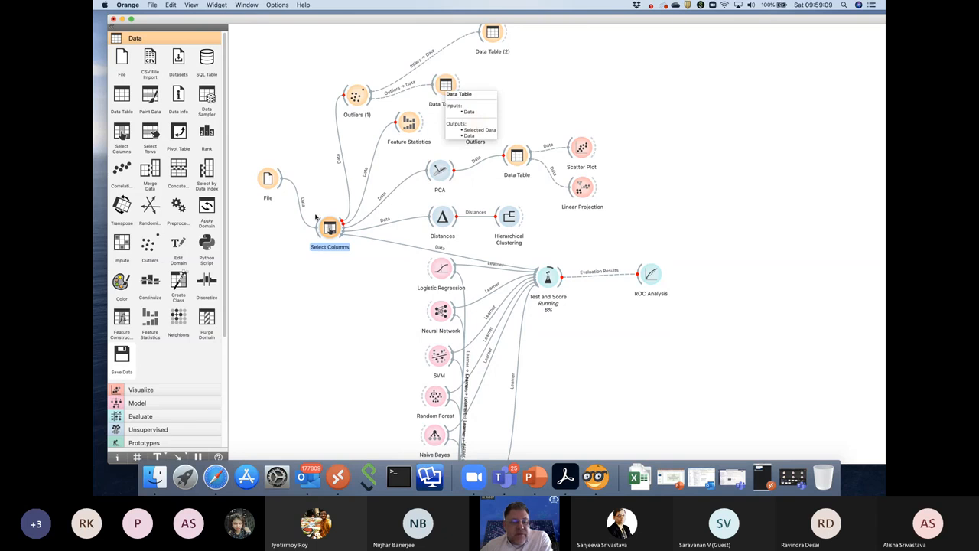
pyautogui.moveTo(358, 97); pyautogui.dragTo(360, 121)
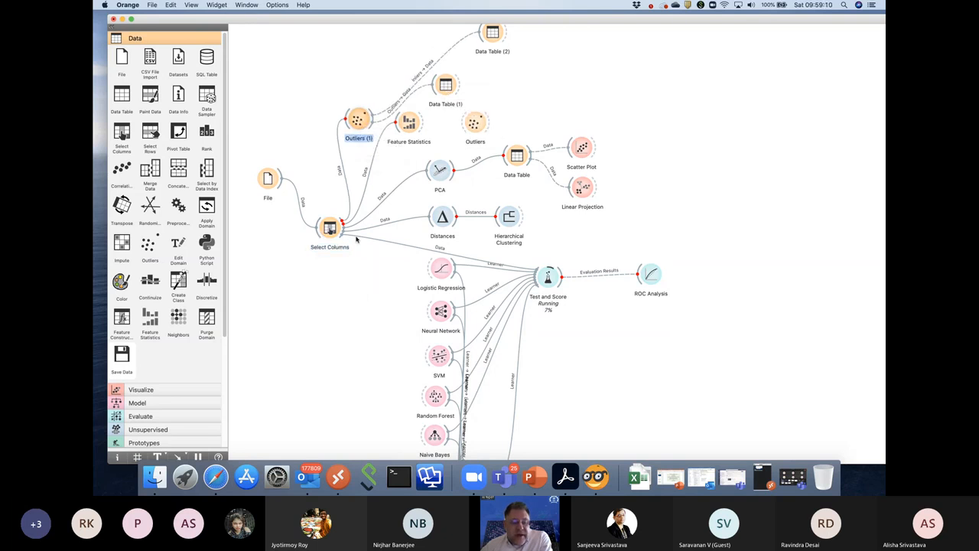
# Move Outliers (1) below Select Columns and check its outlier detection method and parameters.
pyautogui.moveTo(356, 239); pyautogui.dragTo(345, 304)
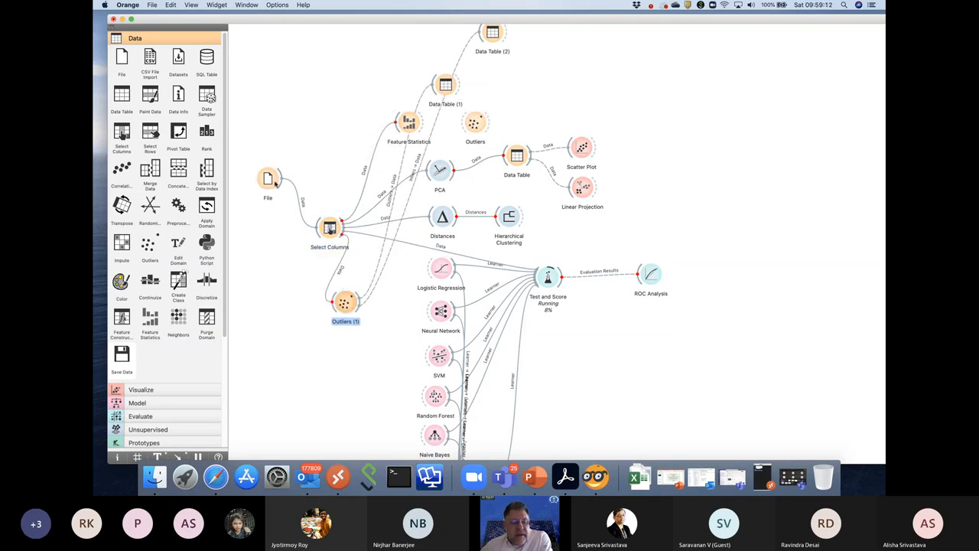
pyautogui.click(331, 233)
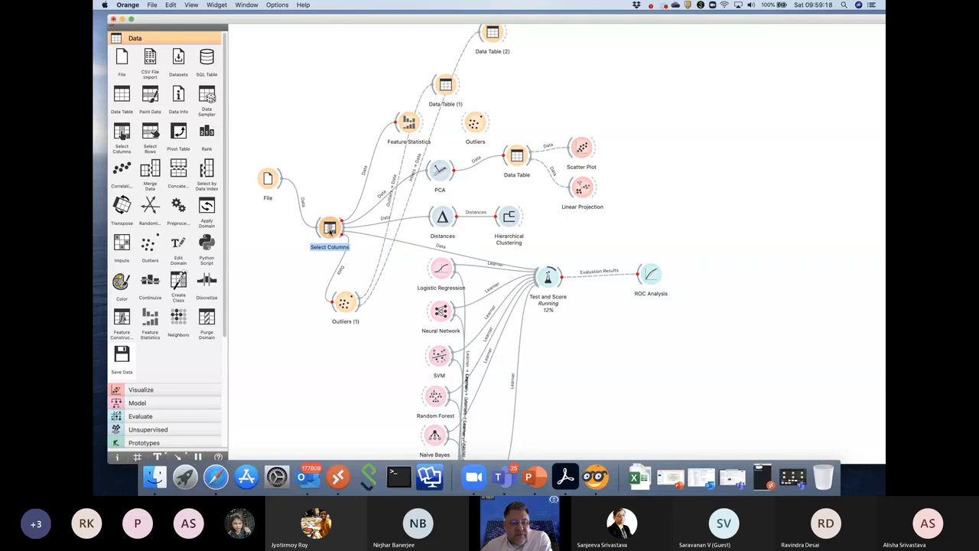
pyautogui.doubleClick(344, 304)
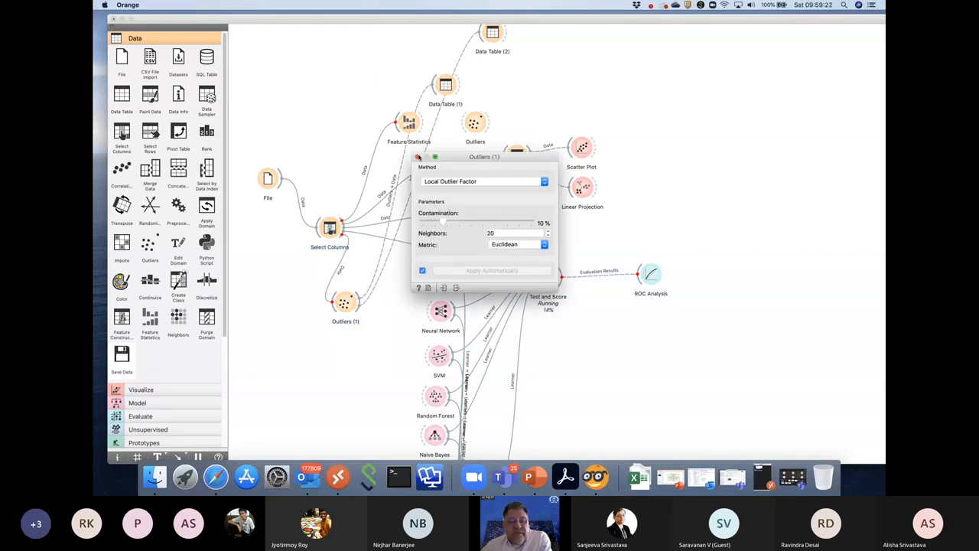
pyautogui.click(418, 157)
# Delete Data Table (1) and arrange Outliers (1) and Data Table (2) in a column below Select Columns.
pyautogui.moveTo(492, 34)
pyautogui.mouseDown()
pyautogui.moveTo(456, 126)
pyautogui.moveTo(322, 360)
pyautogui.moveTo(332, 390)
pyautogui.moveTo(319, 379)
pyautogui.moveTo(476, 292)
pyautogui.moveTo(354, 375)
pyautogui.mouseUp()
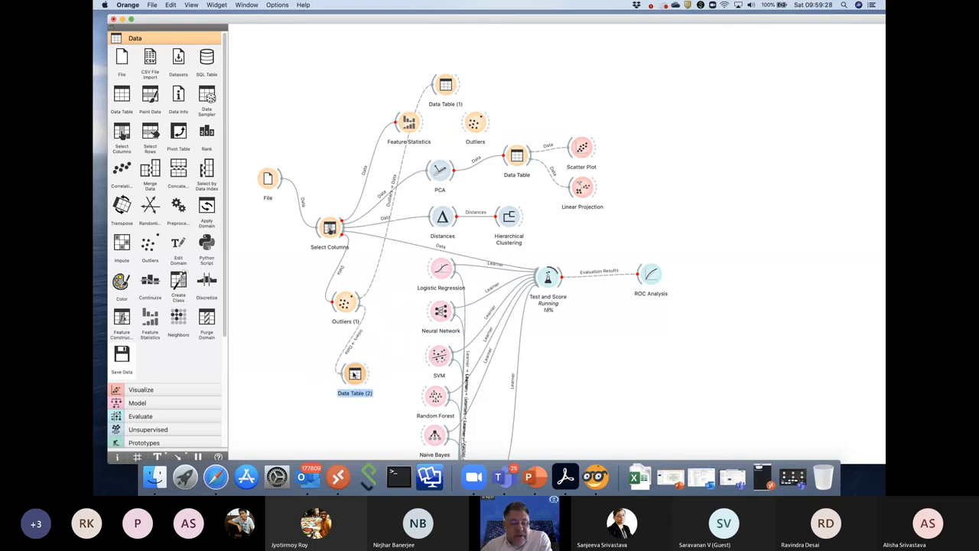
pyautogui.moveTo(442, 87); pyautogui.dragTo(337, 102)
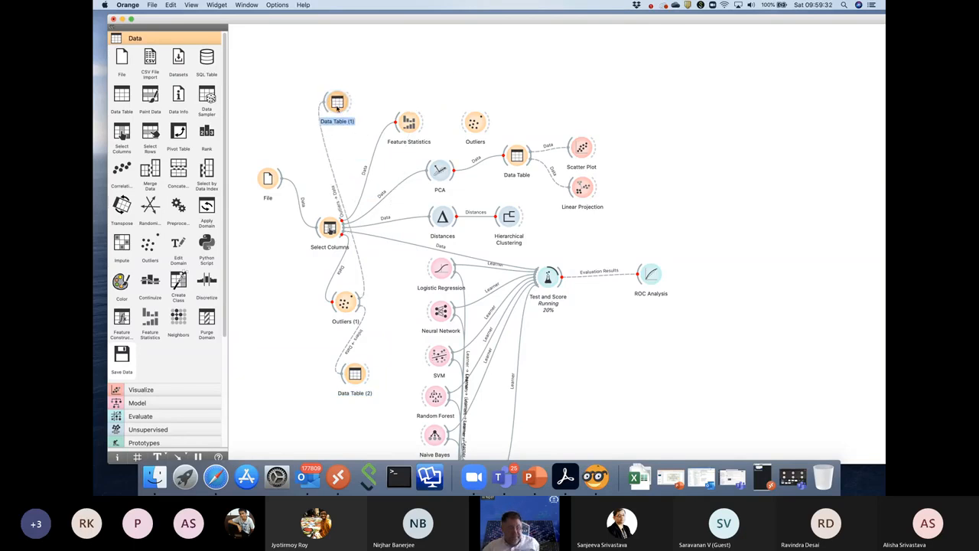
pyautogui.press('Delete')
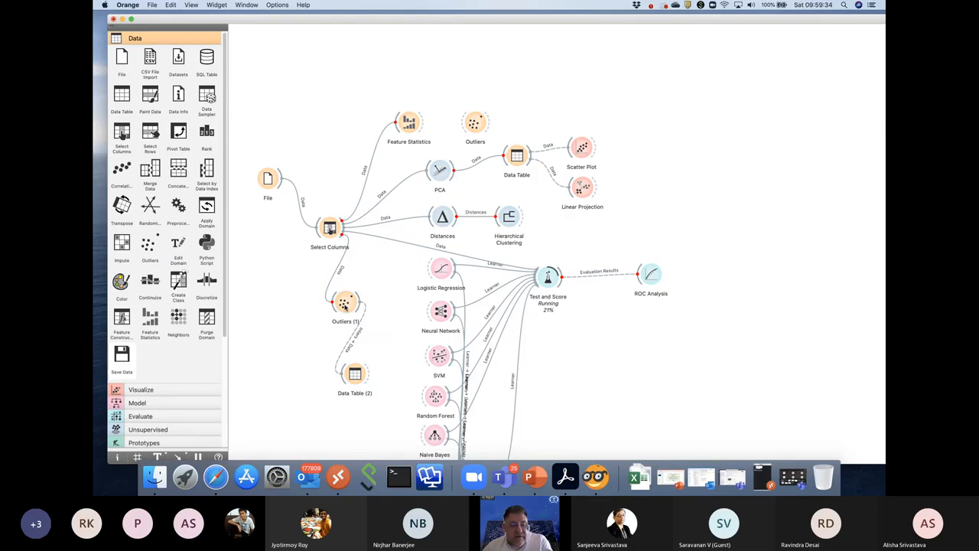
pyautogui.moveTo(348, 306); pyautogui.dragTo(347, 278)
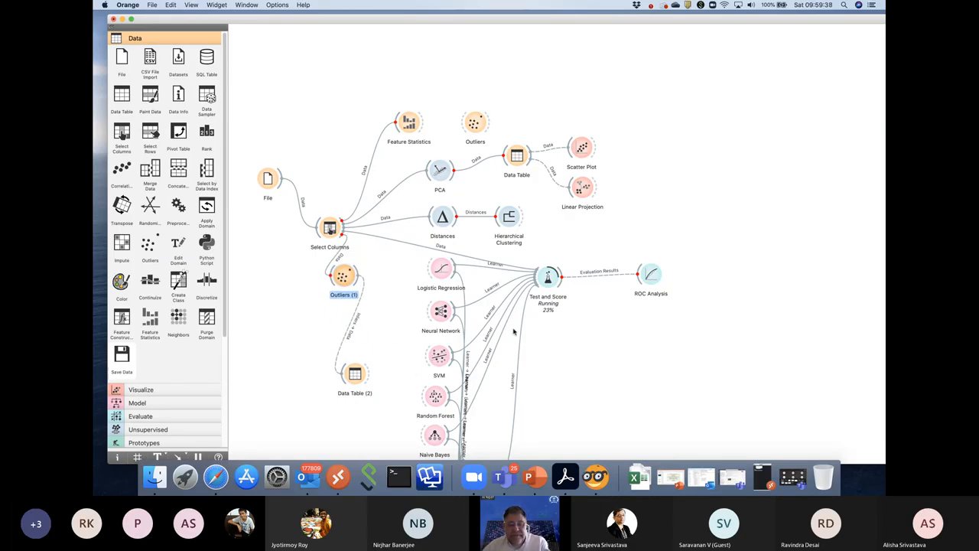
# Link Data Table (2) to Logistic Regression and check the channels of the link from Outliers (1) to Data Table (2).
pyautogui.moveTo(369, 373); pyautogui.dragTo(430, 269)
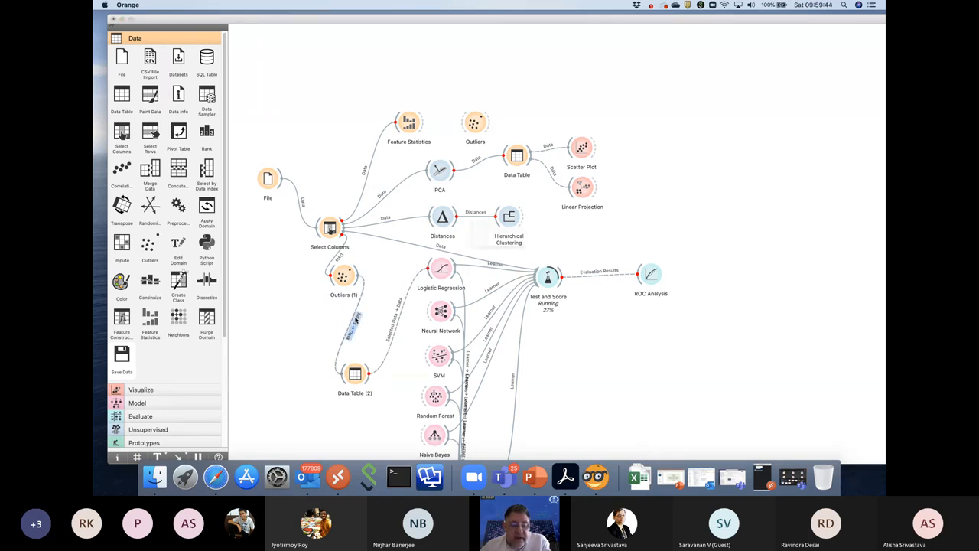
pyautogui.doubleClick(355, 320)
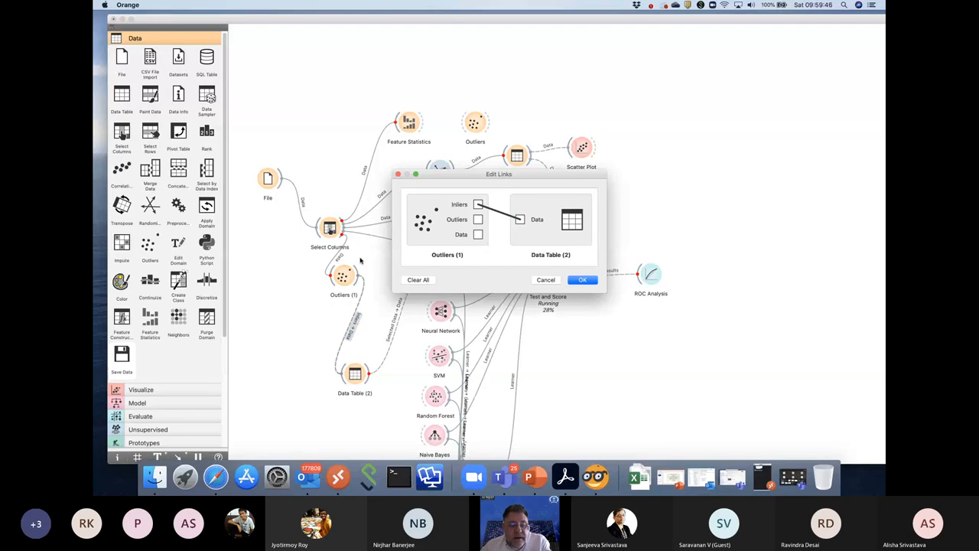
pyautogui.click(582, 279)
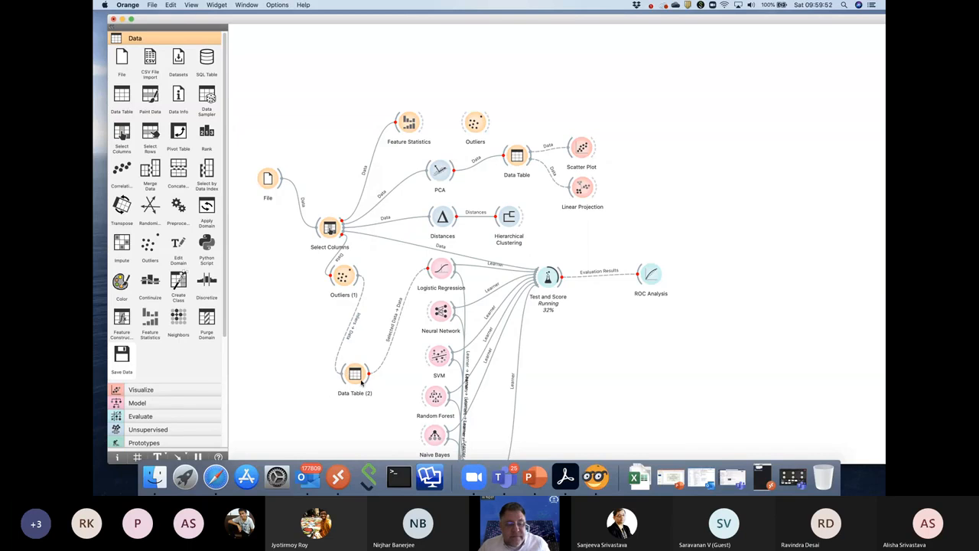
# Remove the link between Outliers (1) and Data Table (2), and delete Data Table (2).
pyautogui.click(353, 323)
pyautogui.press('BackSpace')
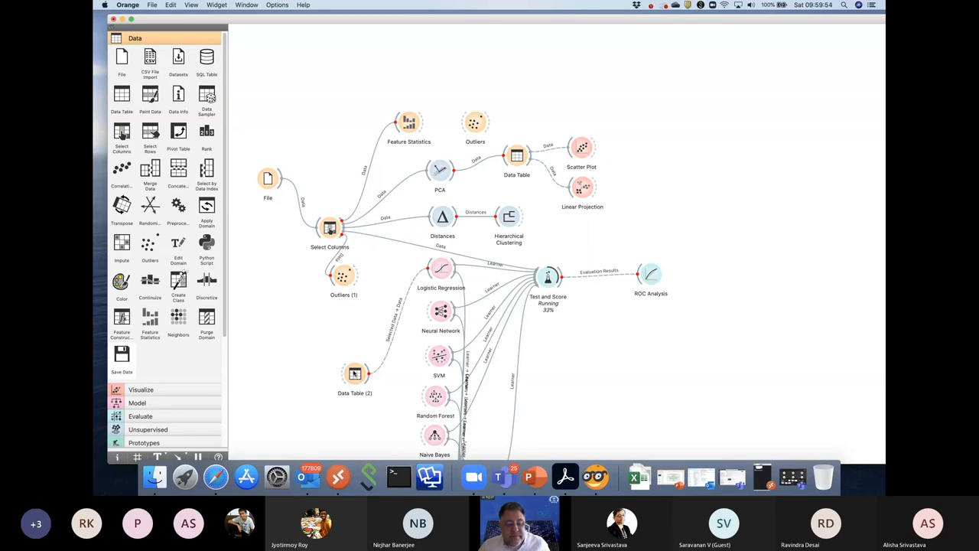
pyautogui.click(355, 373)
pyautogui.press('BackSpace')
# Link the Inliers output of Outliers (1) to the Data input of Logistic Regression, and shift Select Columns closer to Outliers (1).
pyautogui.moveTo(342, 277); pyautogui.dragTo(432, 268)
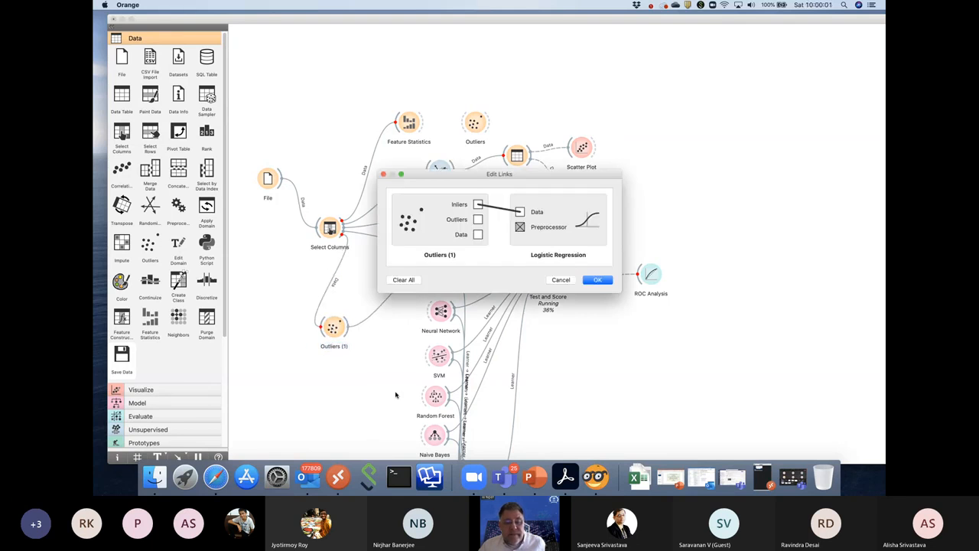
pyautogui.click(599, 280)
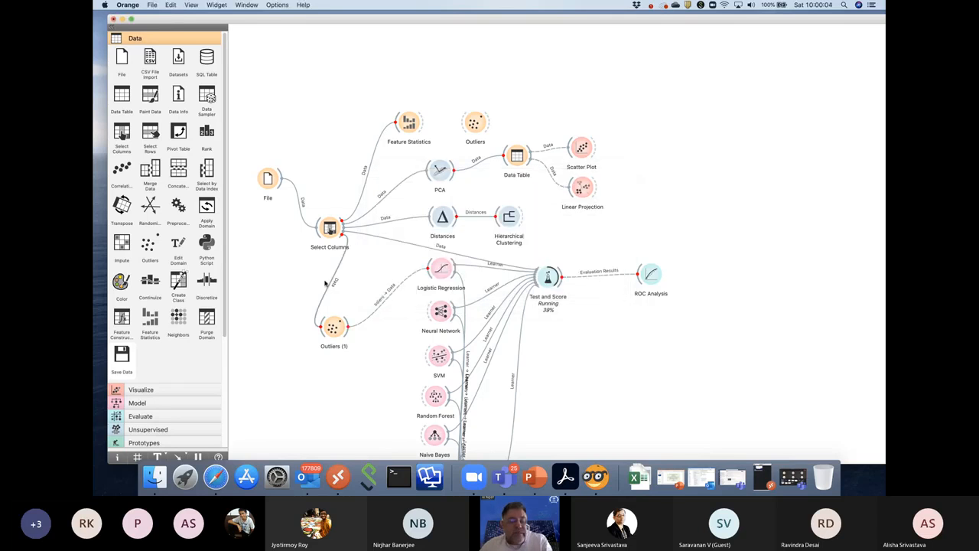
pyautogui.click(330, 232)
pyautogui.moveTo(329, 232); pyautogui.dragTo(314, 257)
pyautogui.click(333, 342)
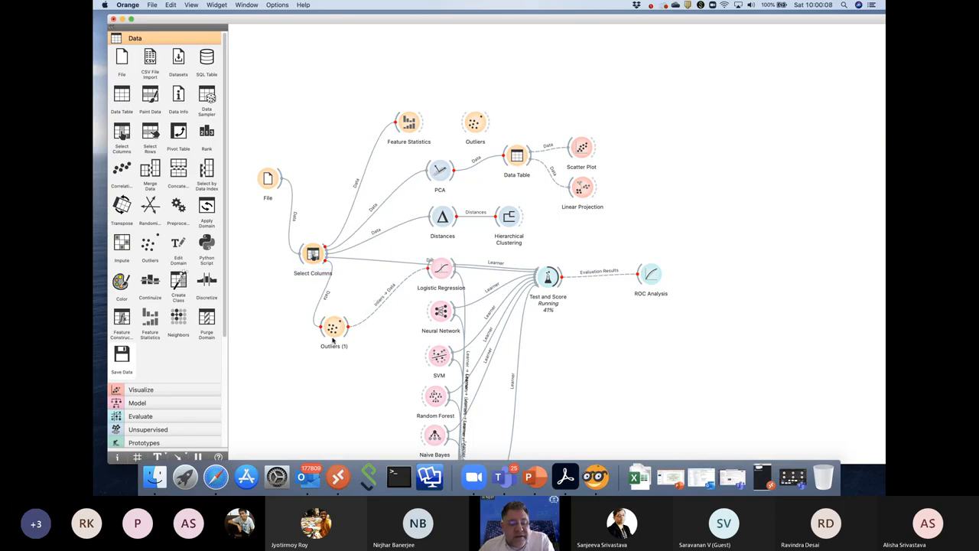
# Place Outliers (1) between File and Select Columns, fed by File and passing its Inliers to the Data input of Select Columns.
pyautogui.moveTo(333, 342); pyautogui.dragTo(301, 254)
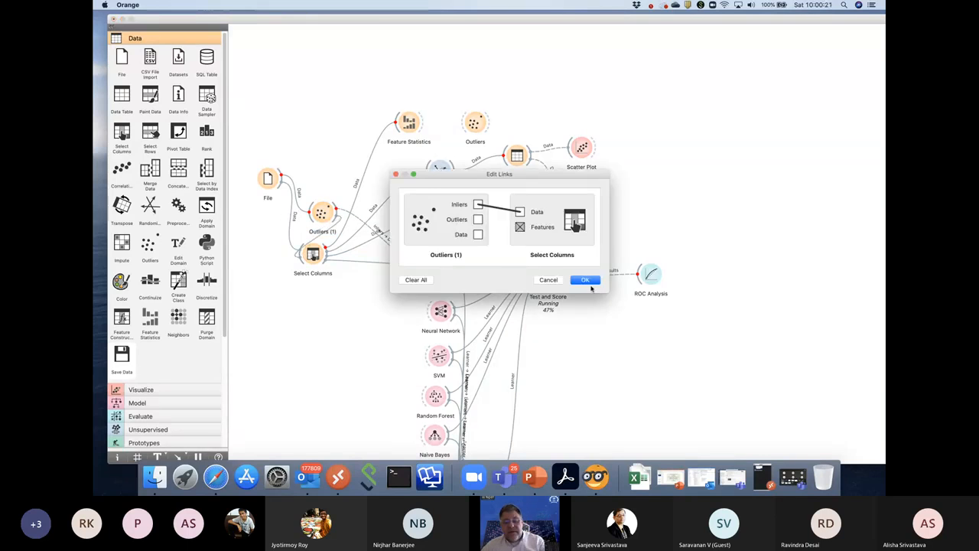
pyautogui.press('Return')
pyautogui.moveTo(329, 221); pyautogui.dragTo(267, 240)
pyautogui.moveTo(316, 260); pyautogui.dragTo(331, 300)
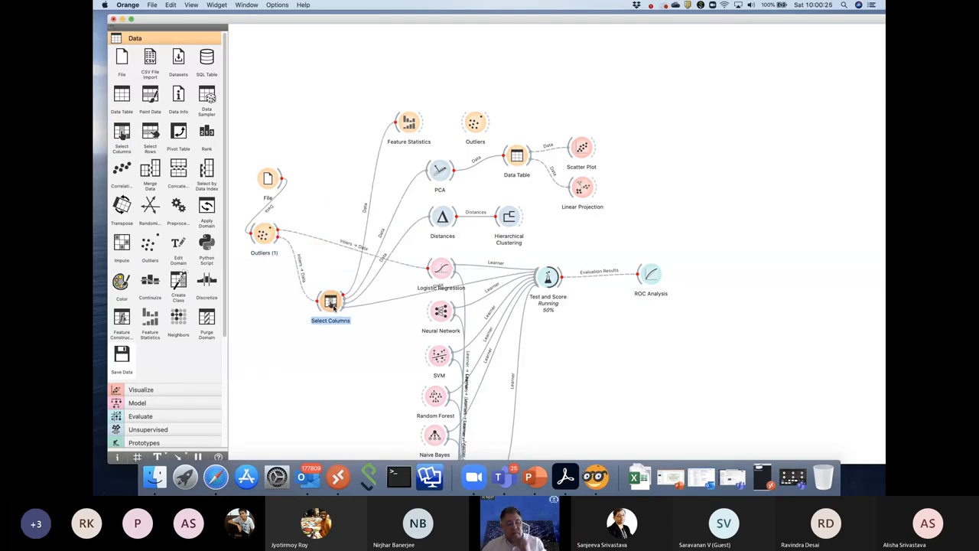
# Remove the link from Outliers (1) to Logistic Regression, and feed Select Columns from the Data output of Outliers (1) instead of Inliers.
pyautogui.click(308, 237)
pyautogui.press('BackSpace')
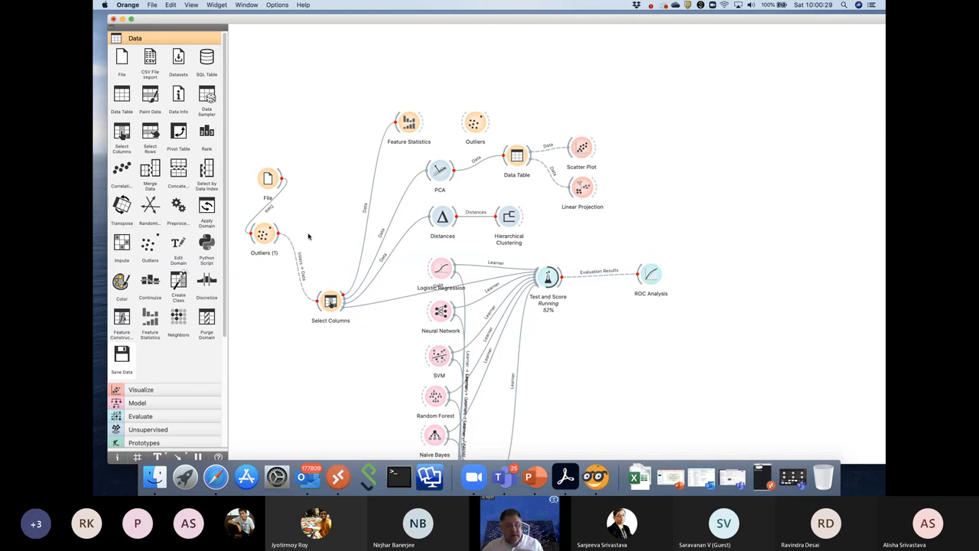
pyautogui.doubleClick(293, 246)
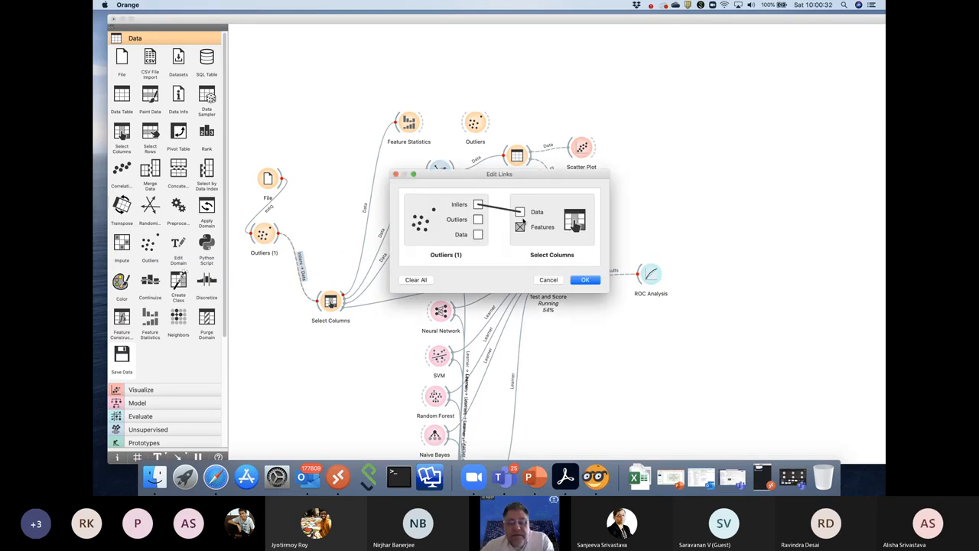
pyautogui.moveTo(478, 234); pyautogui.dragTo(537, 213)
pyautogui.click(578, 280)
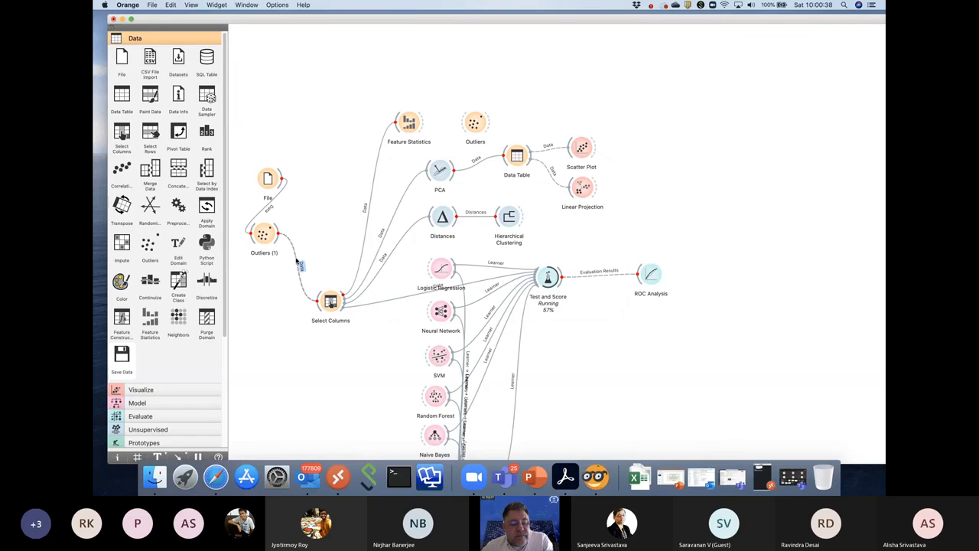
pyautogui.doubleClick(298, 261)
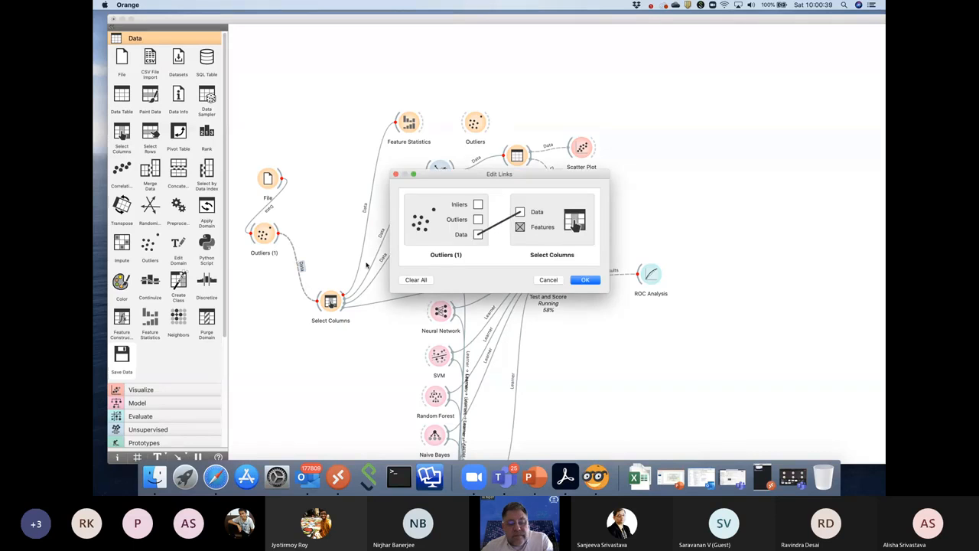
pyautogui.click(583, 280)
# Remove the links from File to Outliers (1) and from Outliers (1) to Select Columns.
pyautogui.moveTo(263, 234); pyautogui.dragTo(279, 334)
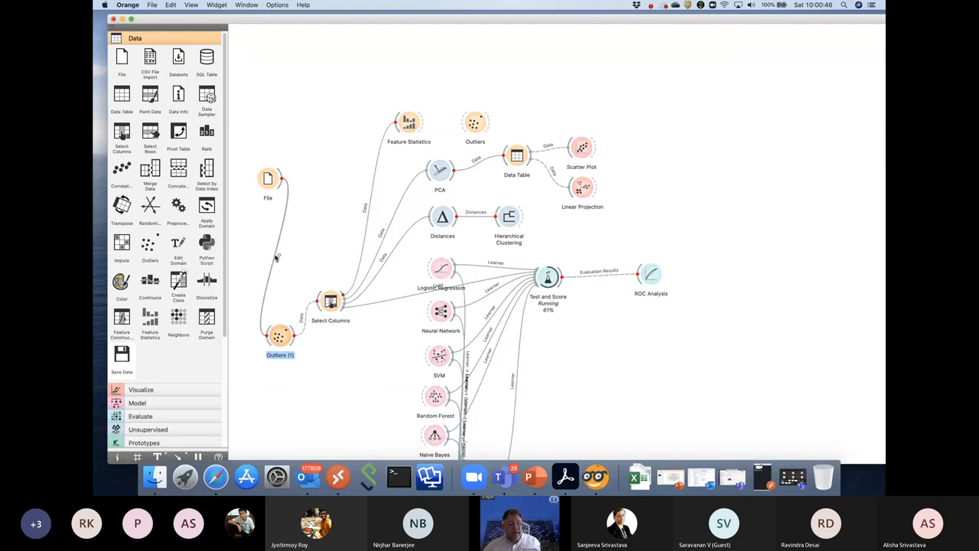
pyautogui.click(276, 258)
pyautogui.press('BackSpace')
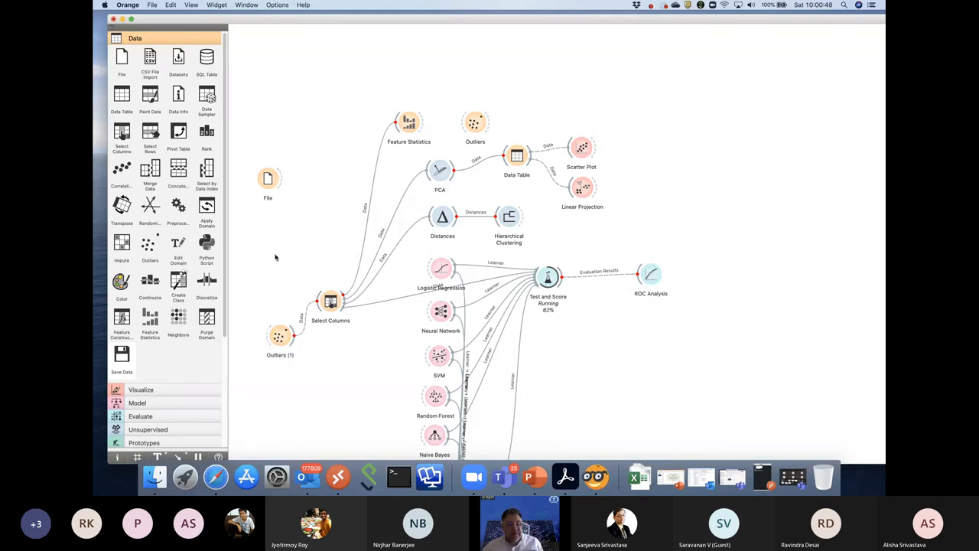
pyautogui.click(305, 330)
pyautogui.press('BackSpace')
# Reconnect File to Select Columns, Select Columns to Outliers (1), and the Inliers output of Outliers (1) to Logistic Regression.
pyautogui.moveTo(280, 337); pyautogui.dragTo(380, 357)
pyautogui.moveTo(331, 298); pyautogui.dragTo(311, 227)
pyautogui.moveTo(280, 179)
pyautogui.mouseDown()
pyautogui.moveTo(289, 221)
pyautogui.moveTo(325, 252)
pyautogui.moveTo(338, 360)
pyautogui.moveTo(366, 364)
pyautogui.moveTo(362, 328)
pyautogui.moveTo(374, 353)
pyautogui.moveTo(344, 309)
pyautogui.moveTo(369, 310)
pyautogui.moveTo(440, 270)
pyautogui.mouseUp()
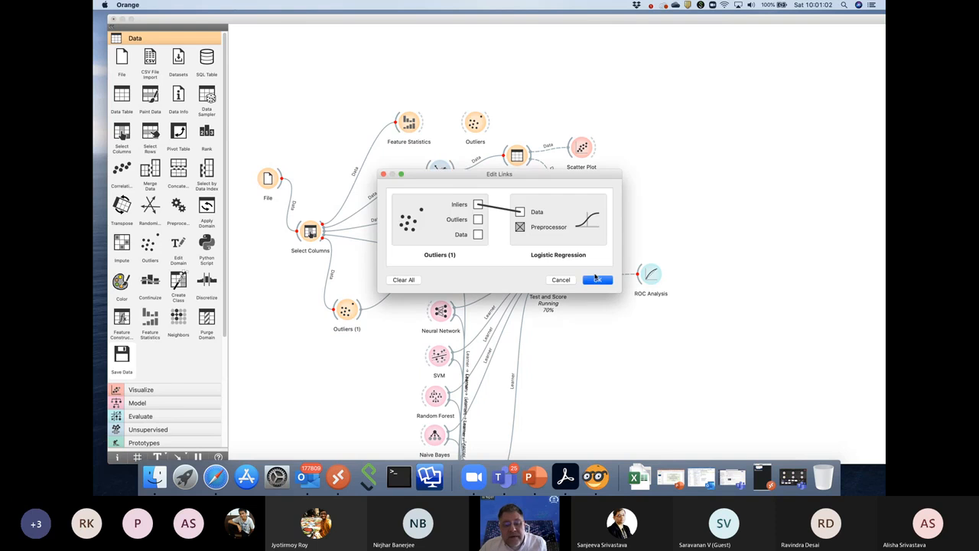
pyautogui.click(596, 279)
# Replace the Inliers link from Outliers (1) to Logistic Regression with a Data to Data link.
pyautogui.doubleClick(395, 286)
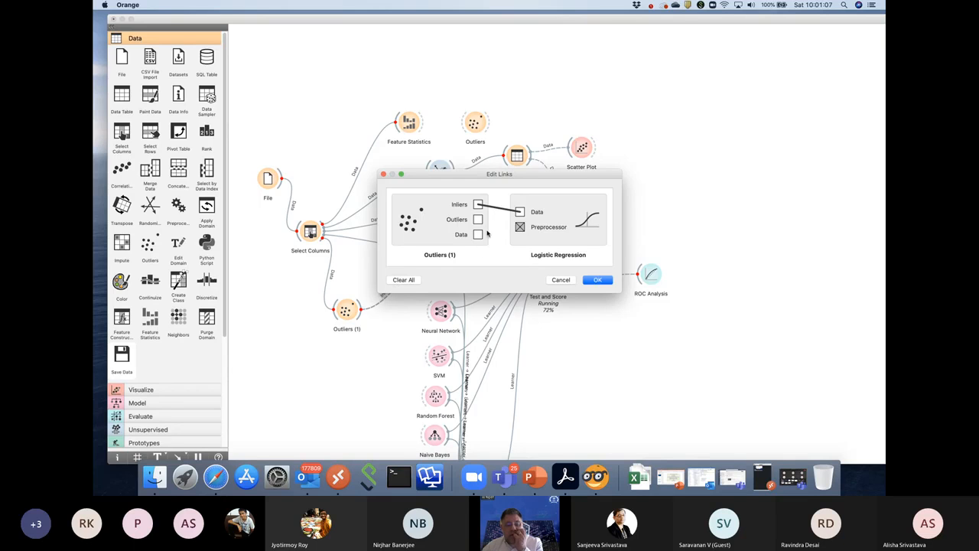
pyautogui.moveTo(479, 234); pyautogui.dragTo(525, 215)
pyautogui.click(404, 280)
pyautogui.moveTo(478, 234); pyautogui.dragTo(521, 213)
pyautogui.click(596, 279)
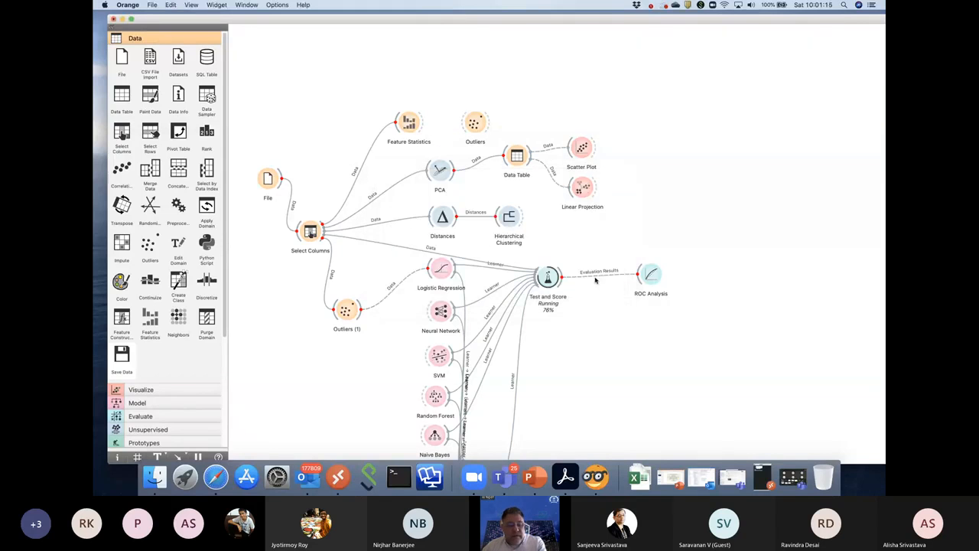
# Clear the Data link between Outliers (1) and Logistic Regression.
pyautogui.doubleClick(389, 295)
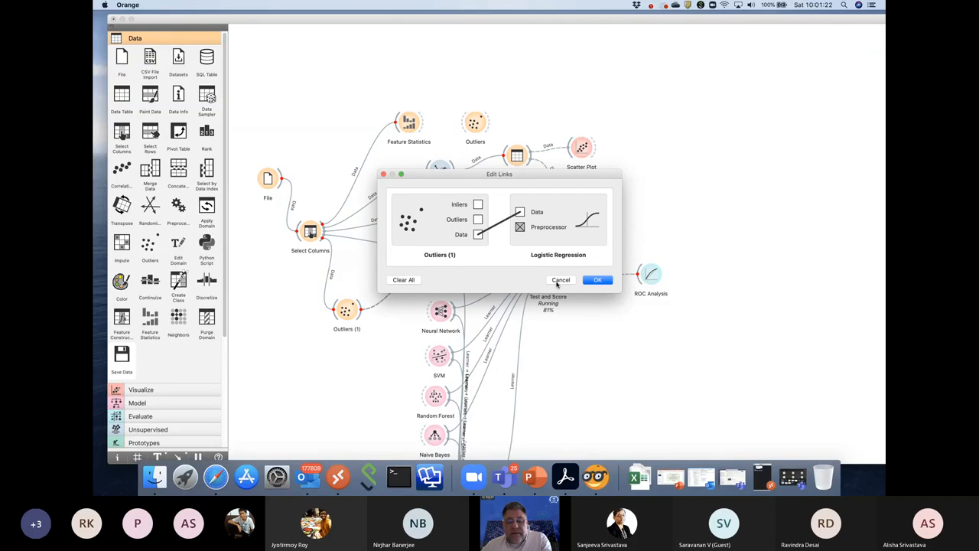
pyautogui.click(402, 280)
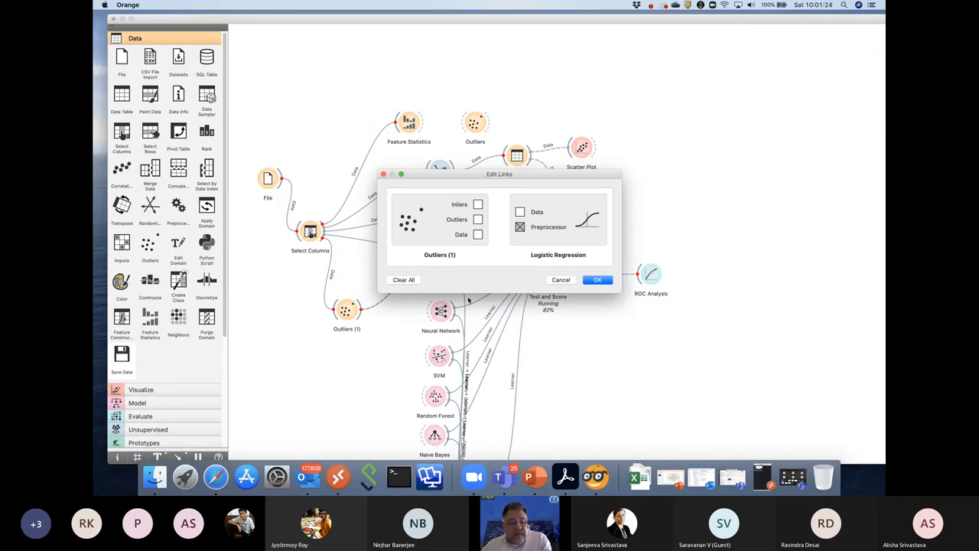
pyautogui.click(596, 280)
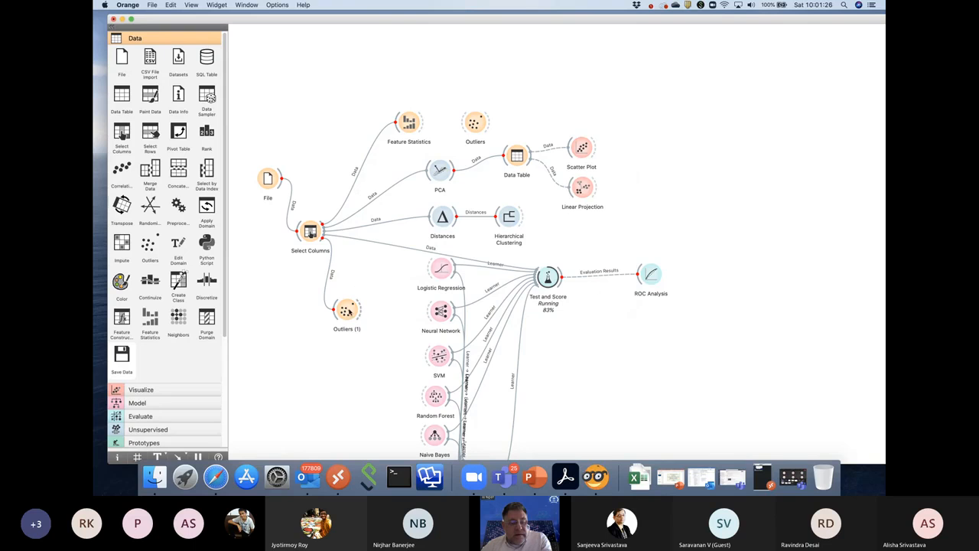
# Move Outliers (1) closer to Select Columns and delete the unconnected Outliers widget.
pyautogui.moveTo(346, 310); pyautogui.dragTo(351, 291)
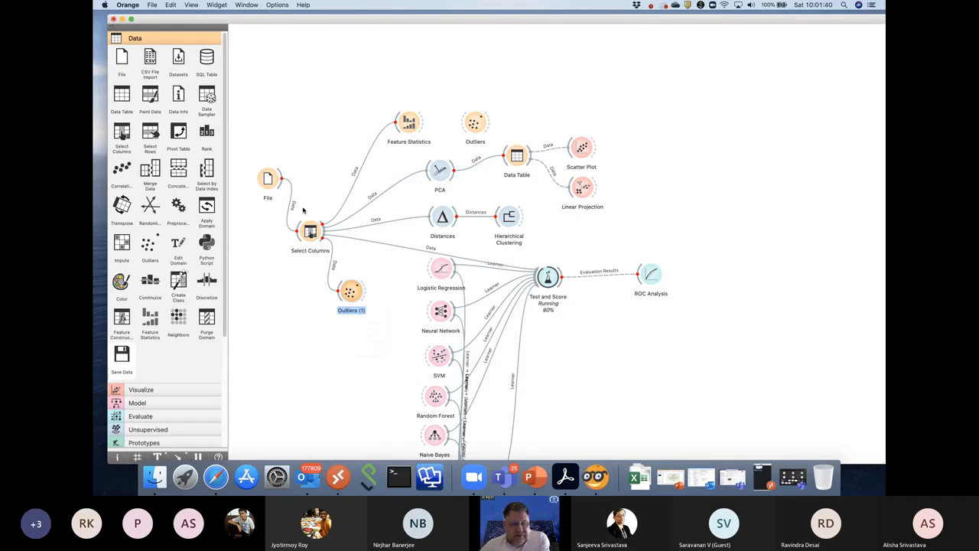
pyautogui.click(474, 124)
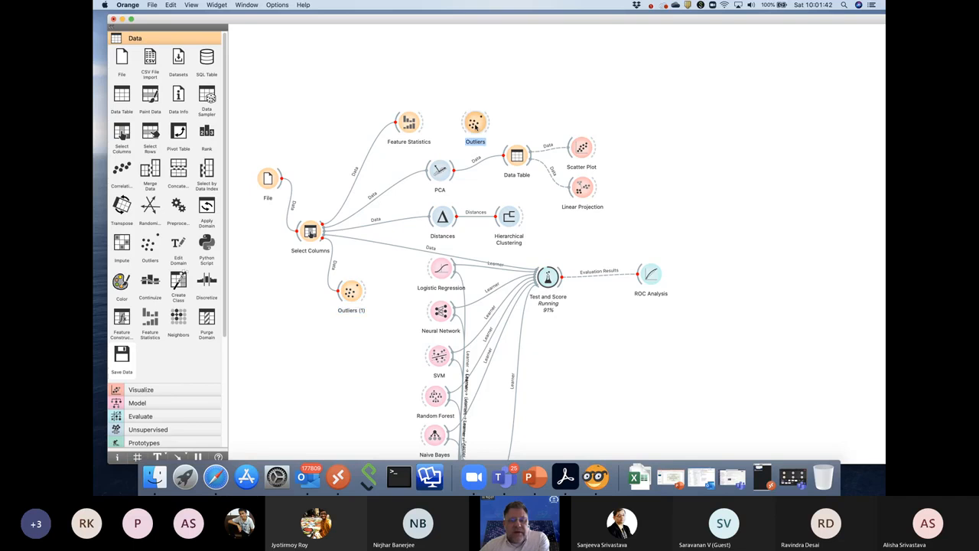
pyautogui.press('Delete')
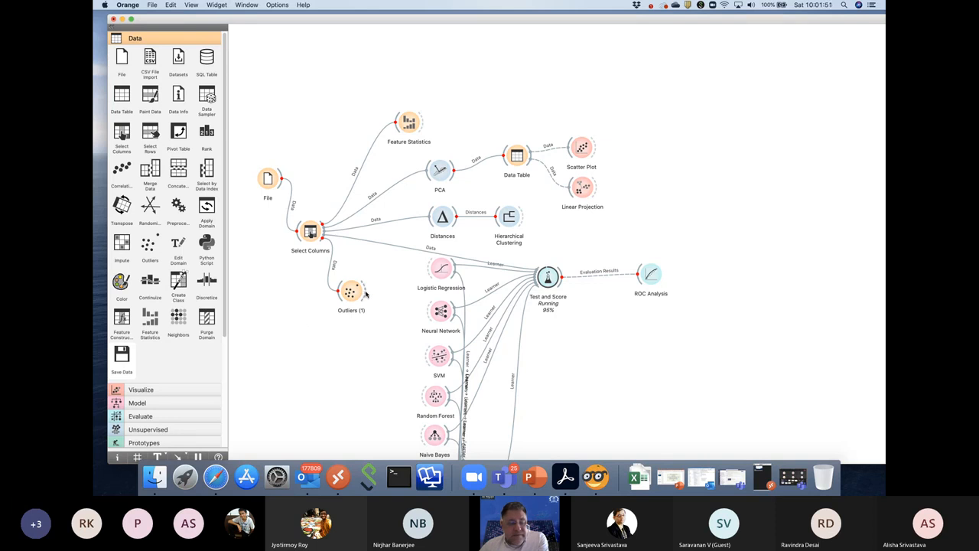
# Link the Inliers output of Outliers (1) to the Data input of Logistic Regression and check the Logistic Regression settings.
pyautogui.moveTo(364, 292); pyautogui.dragTo(427, 272)
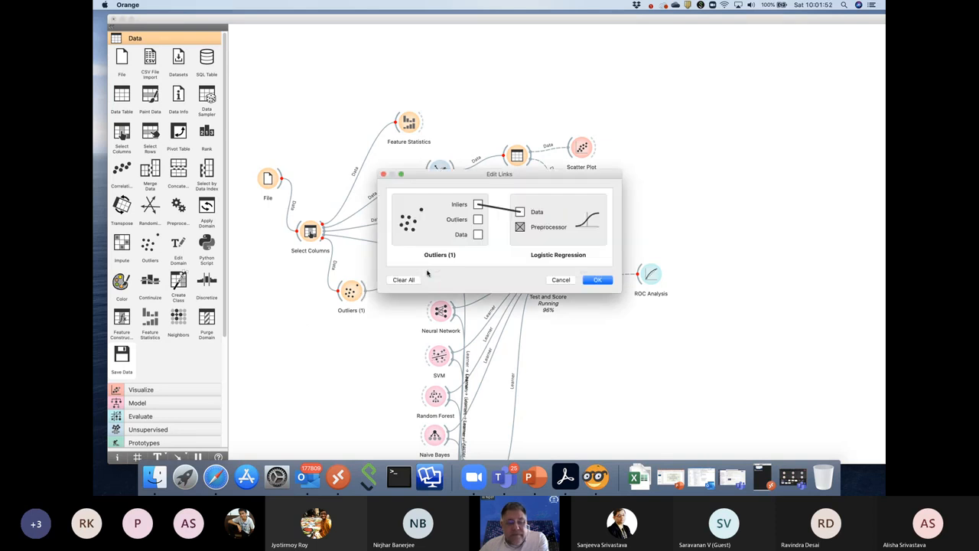
pyautogui.click(597, 280)
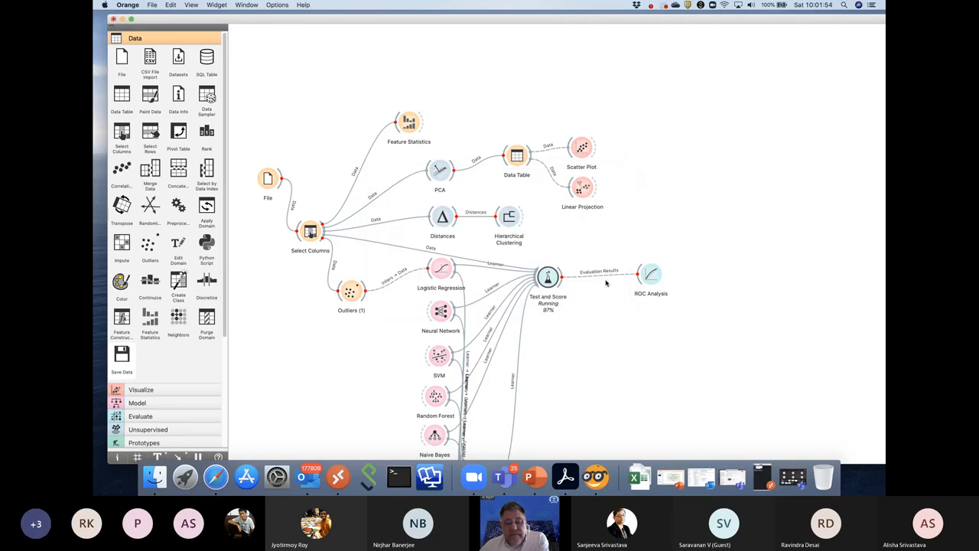
pyautogui.doubleClick(440, 271)
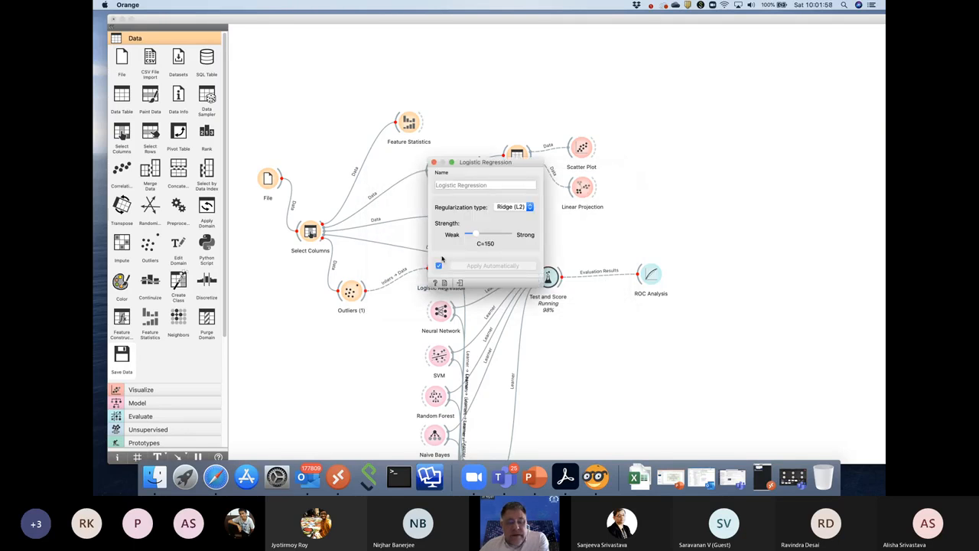
pyautogui.click(434, 163)
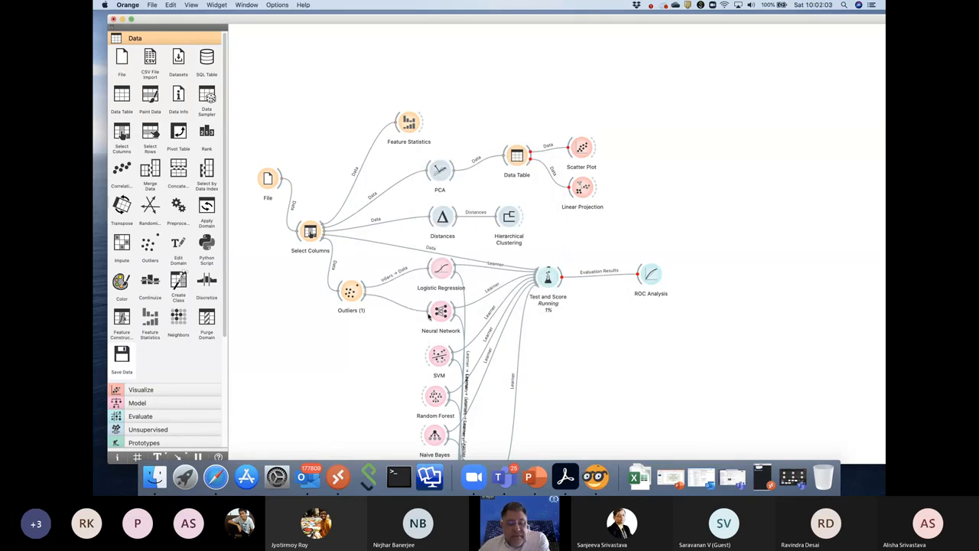
# Link the Inliers output of Outliers (1) to the Data inputs of Neural Network, SVM, Random Forest and Naive Bayes.
pyautogui.click(604, 280)
pyautogui.moveTo(365, 300); pyautogui.dragTo(438, 356)
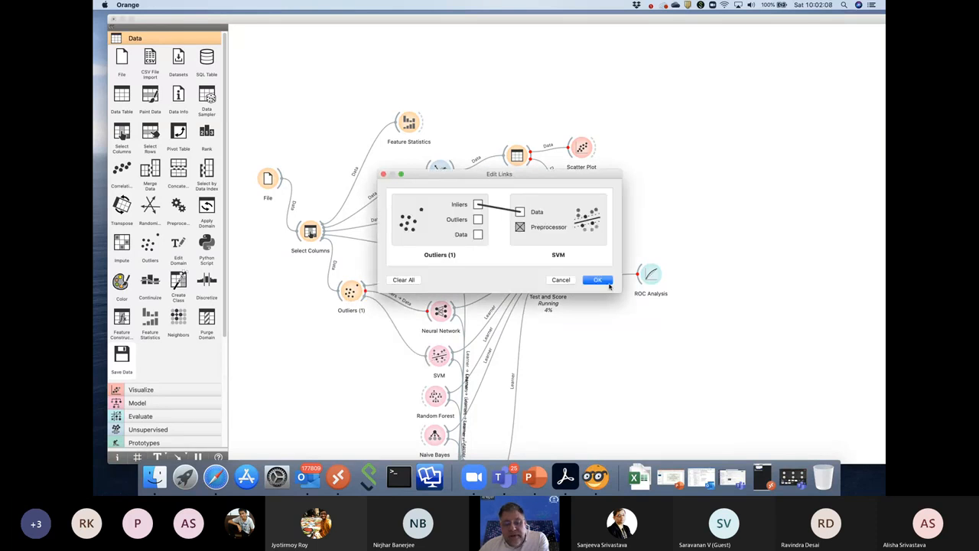
pyautogui.click(604, 280)
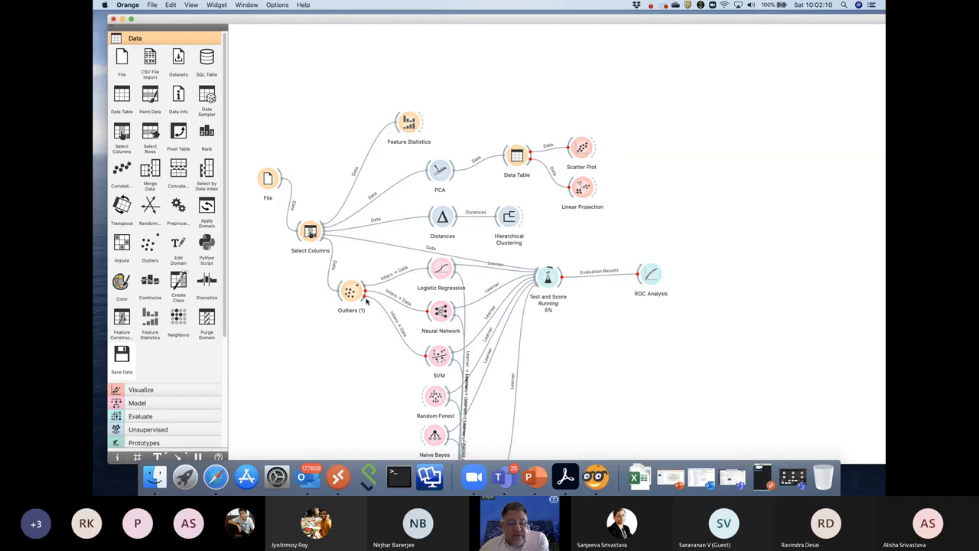
pyautogui.moveTo(362, 302); pyautogui.dragTo(434, 396)
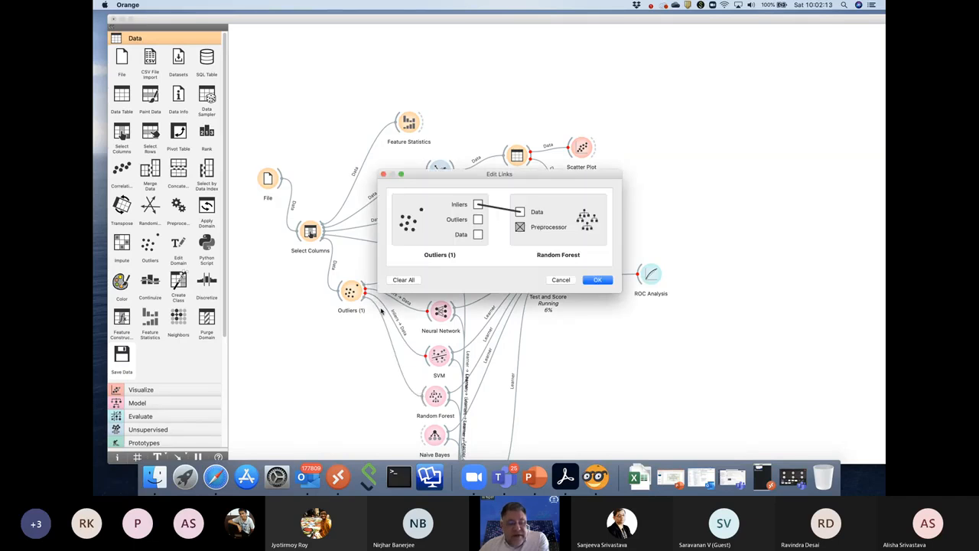
pyautogui.click(601, 281)
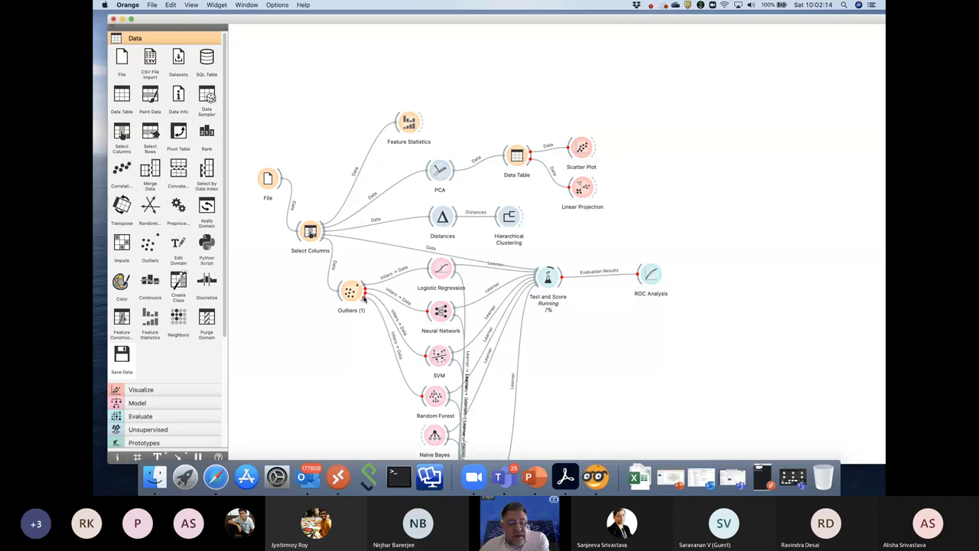
pyautogui.moveTo(362, 303); pyautogui.dragTo(434, 435)
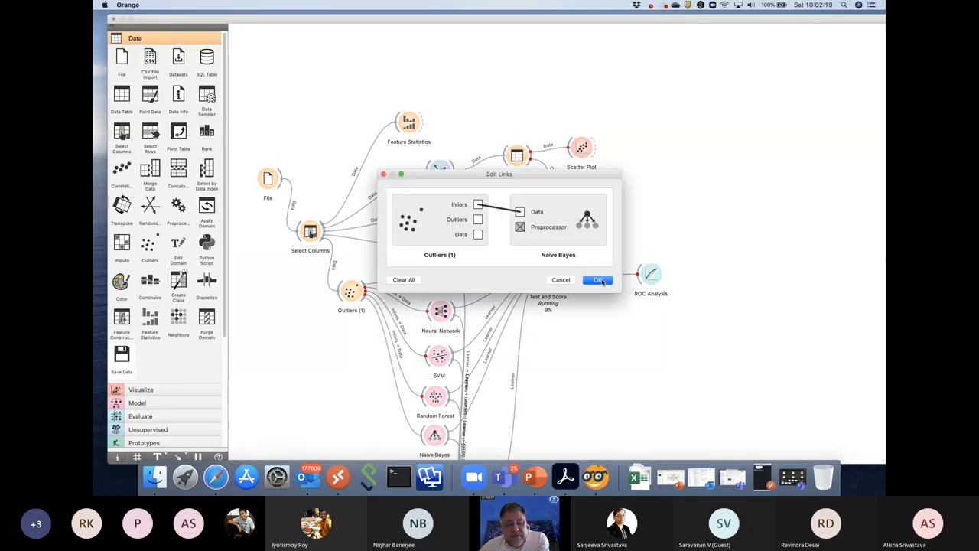
pyautogui.click(601, 281)
# Browse the Visualize, Model and Evaluate widgets and add a Confusion Matrix widget below ROC Analysis.
pyautogui.scroll(-3, 505, 201)
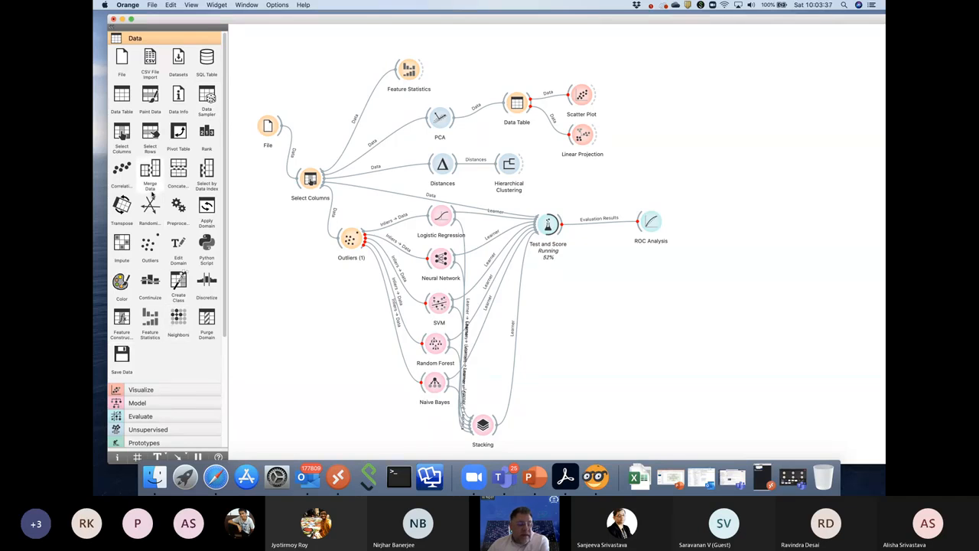
pyautogui.scroll(-5, 152, 195)
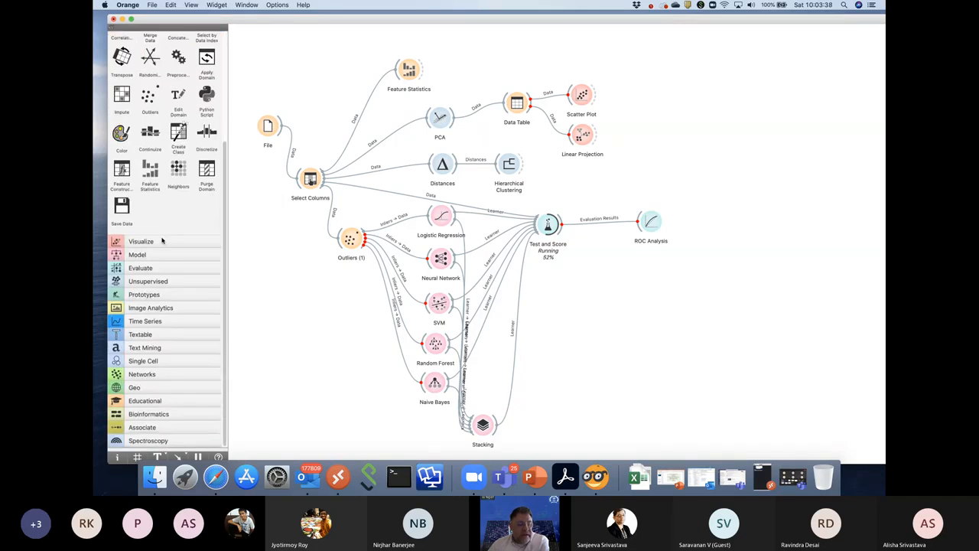
pyautogui.click(161, 241)
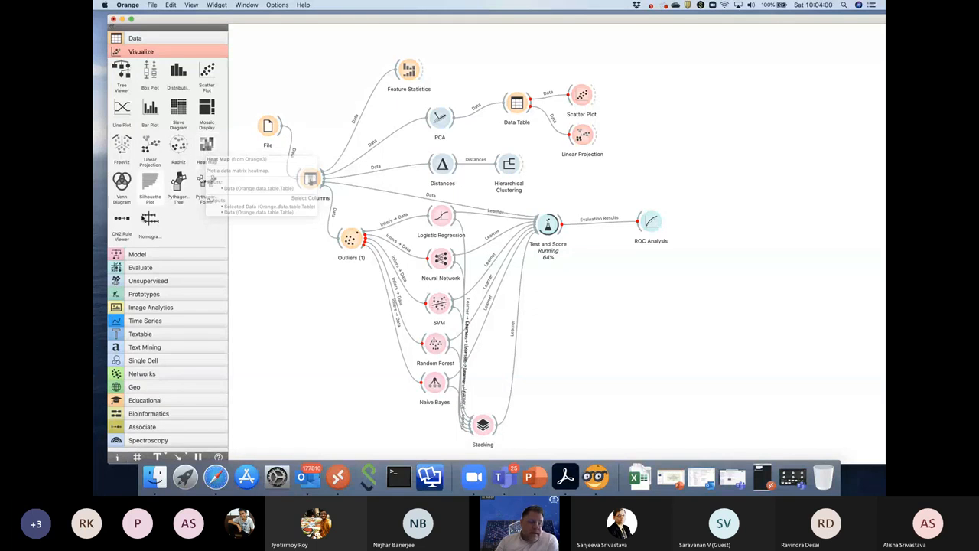
pyautogui.click(167, 257)
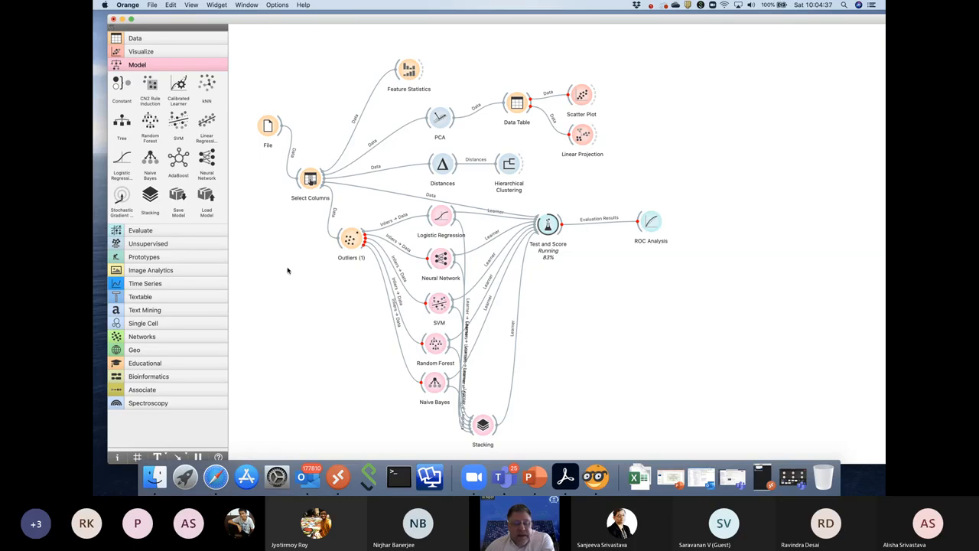
pyautogui.click(176, 230)
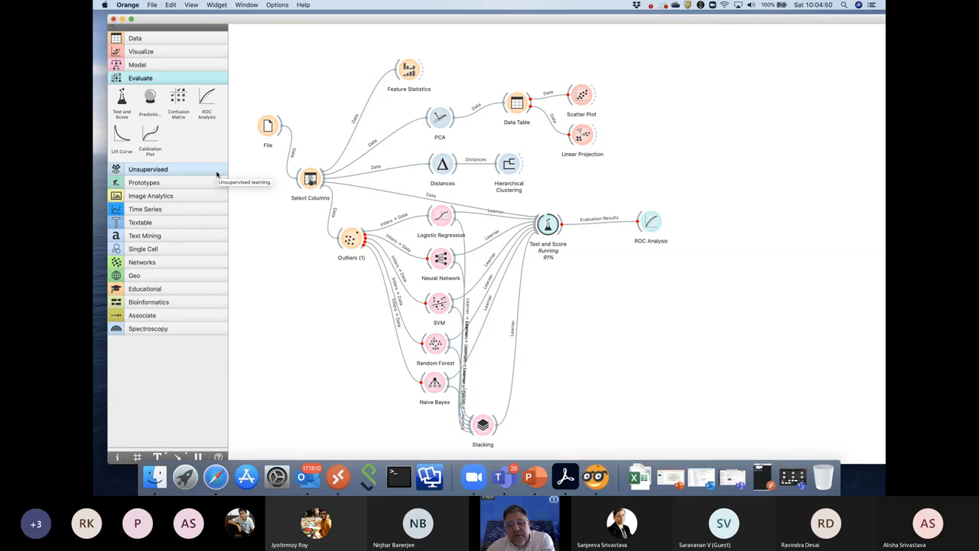
pyautogui.moveTo(178, 105); pyautogui.dragTo(644, 265)
pyautogui.click(760, 119)
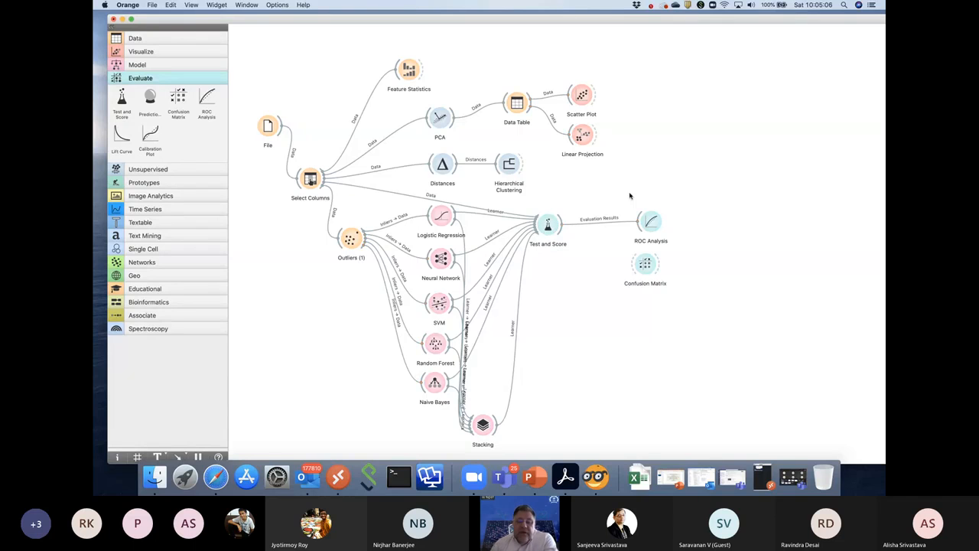
# Switch Test and Score from leave-one-out to random sampling and review the recalculated model scores.
pyautogui.doubleClick(547, 224)
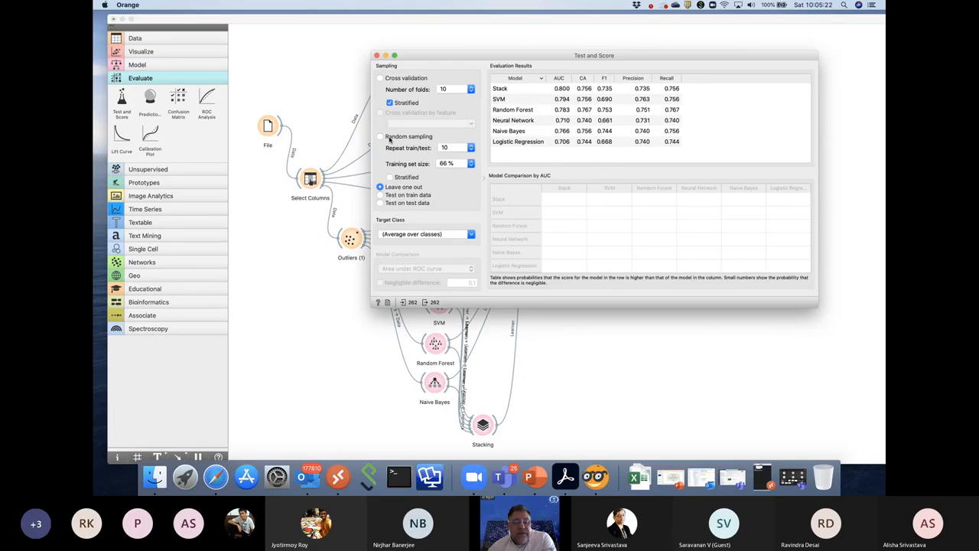
pyautogui.click(389, 138)
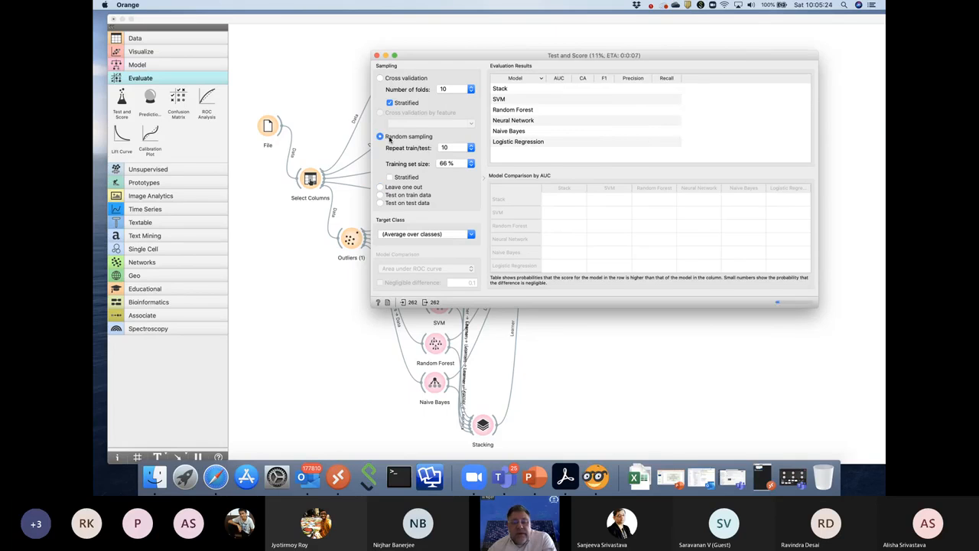
pyautogui.click(376, 56)
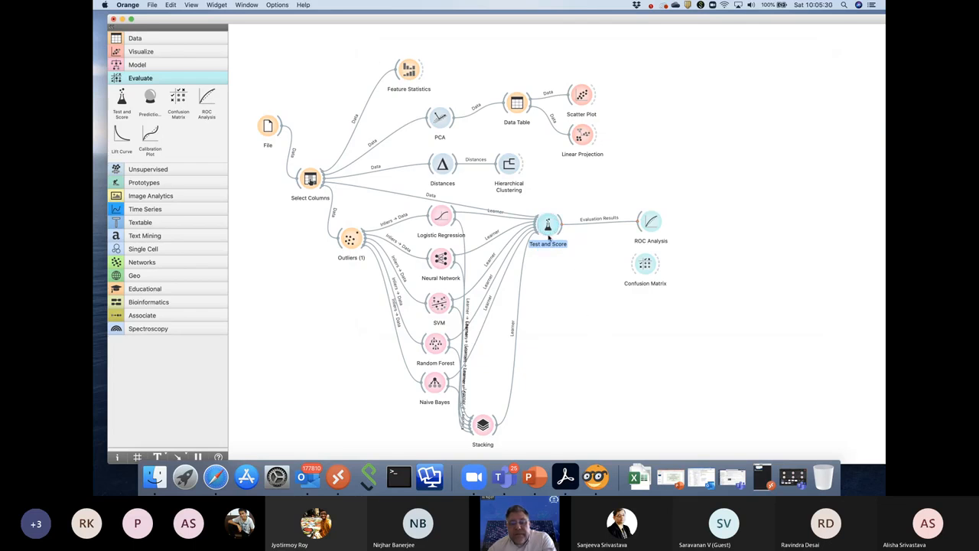
pyautogui.doubleClick(548, 226)
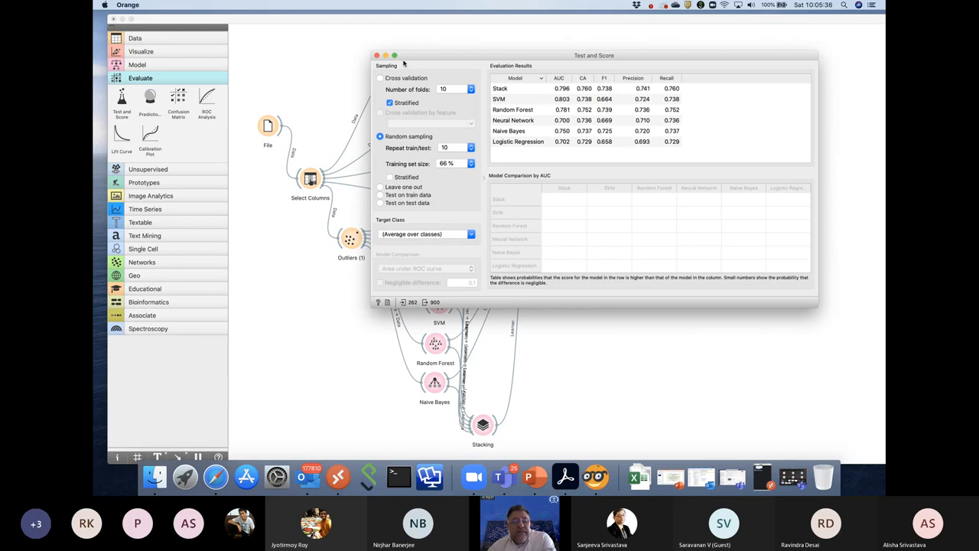
pyautogui.click(376, 56)
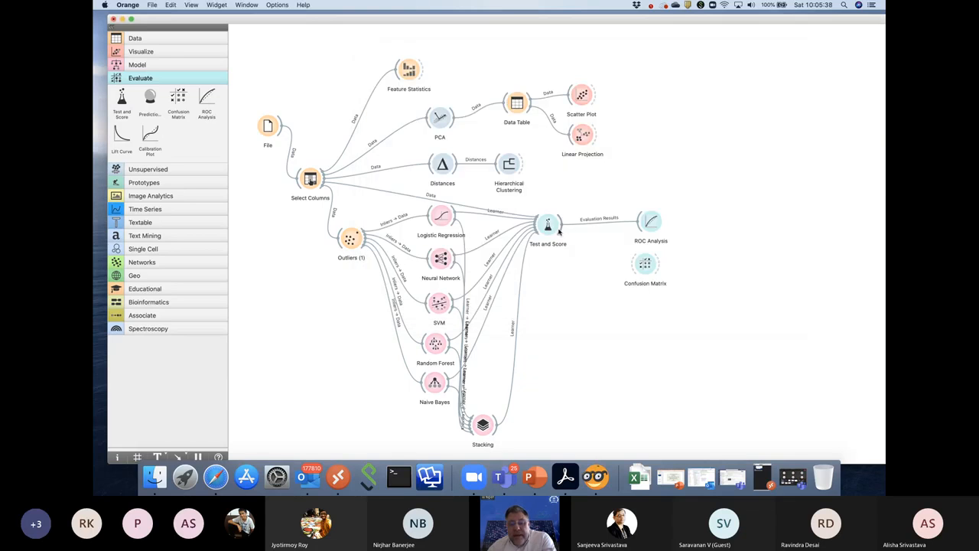
# Link the Evaluation Results of Test and Score to Confusion Matrix, open the matrix and dismiss its hint.
pyautogui.moveTo(564, 230); pyautogui.dragTo(633, 266)
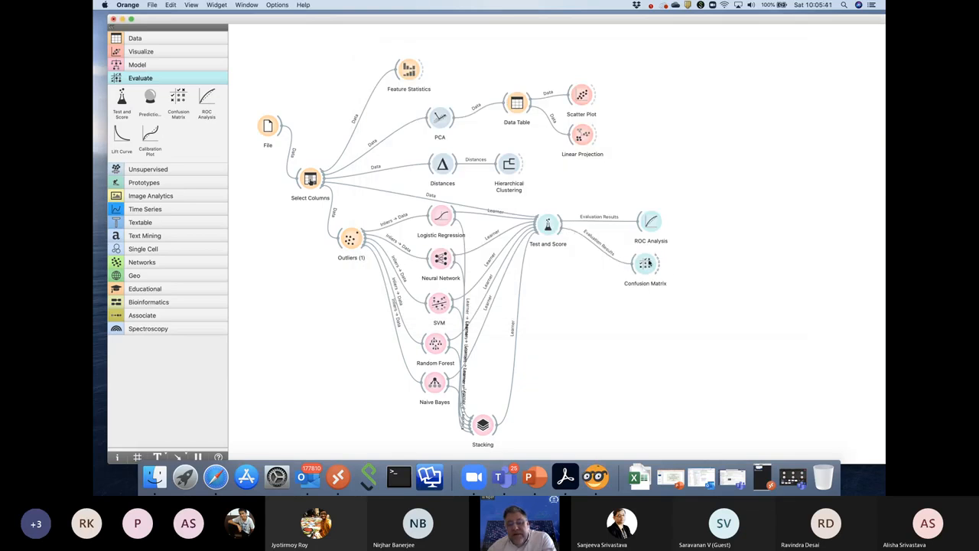
pyautogui.doubleClick(645, 263)
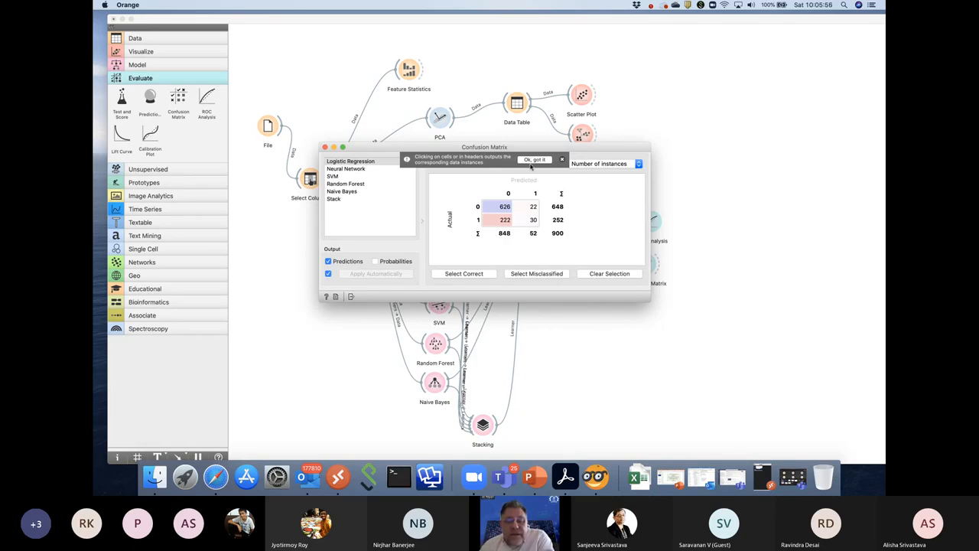
pyautogui.click(533, 160)
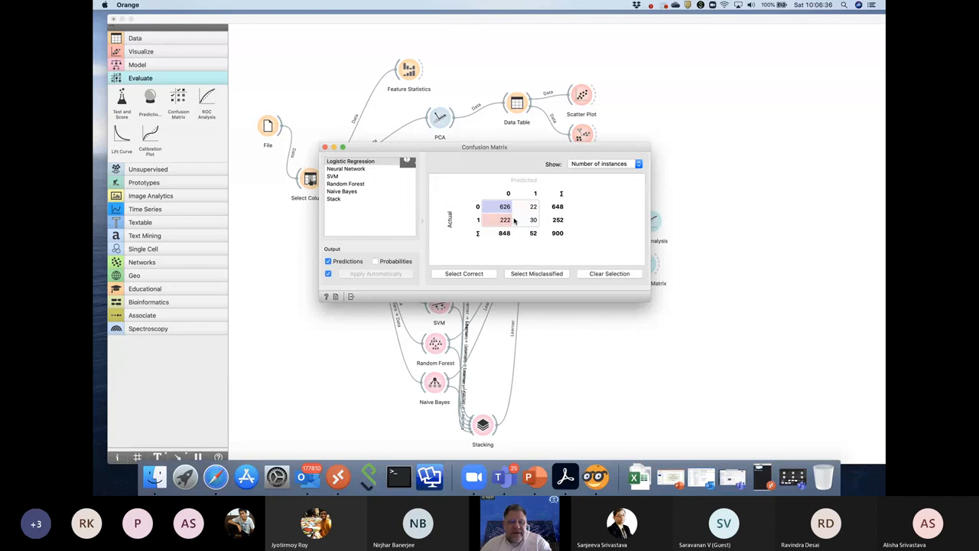
# Select the actual 0, predicted 0 cell in the Logistic Regression confusion matrix and close the matrix.
pyautogui.click(411, 162)
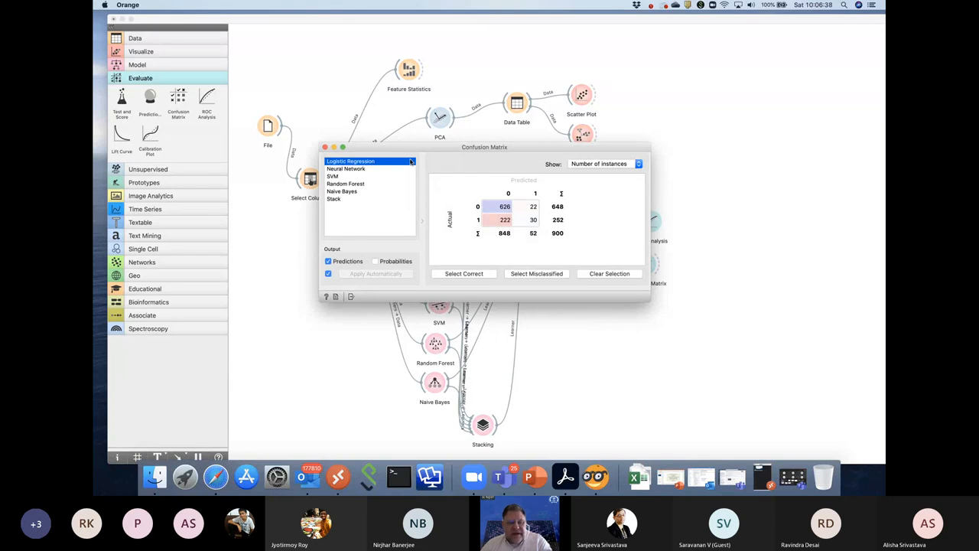
pyautogui.click(484, 157)
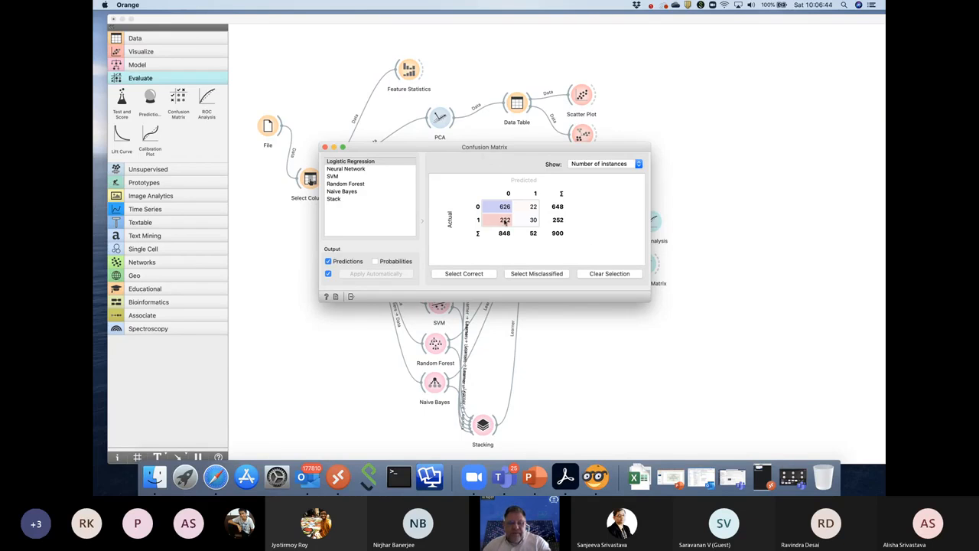
pyautogui.click(501, 207)
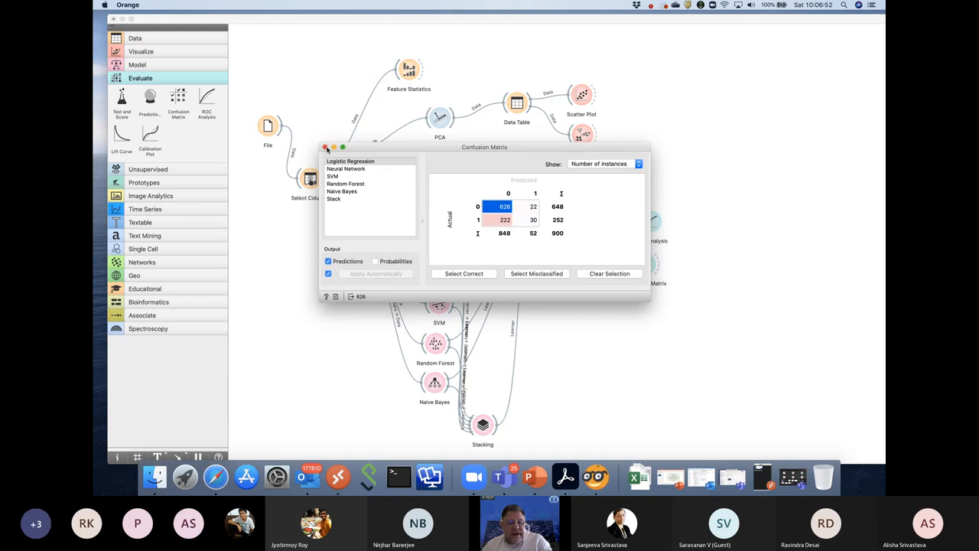
pyautogui.click(324, 147)
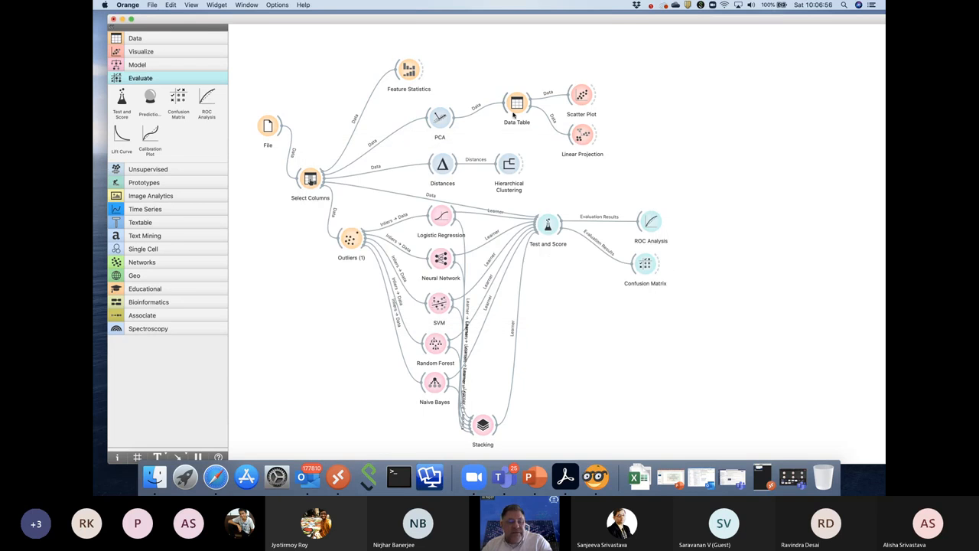
# Add a second Data Table fed by the Selected Data output of Confusion Matrix and check the link's channels.
pyautogui.click(174, 38)
pyautogui.moveTo(121, 96); pyautogui.dragTo(708, 260)
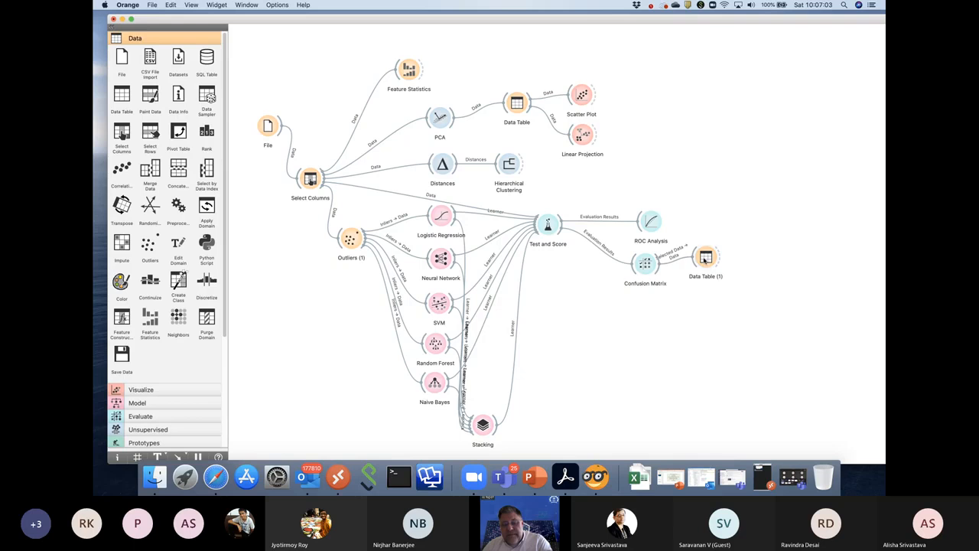
pyautogui.click(681, 261)
pyautogui.doubleClick(681, 261)
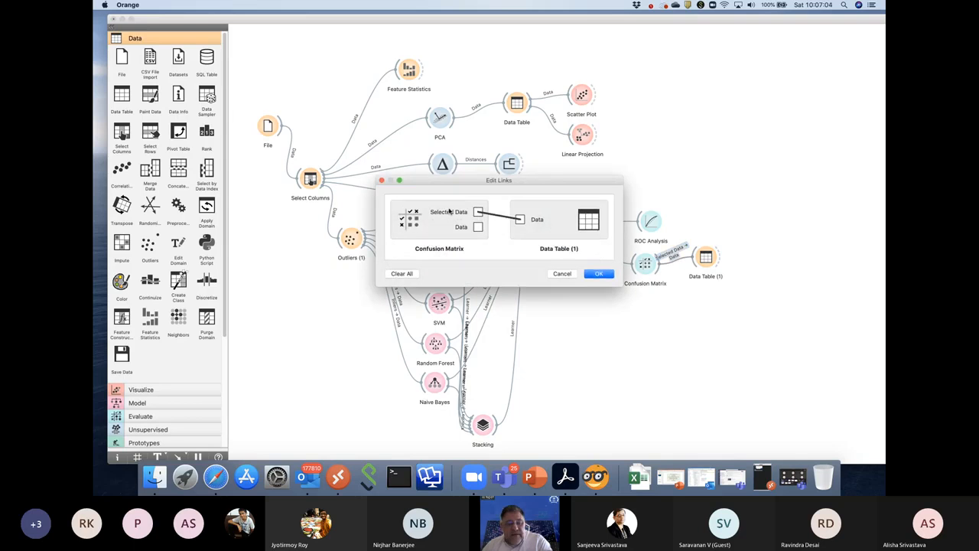
pyautogui.click(588, 278)
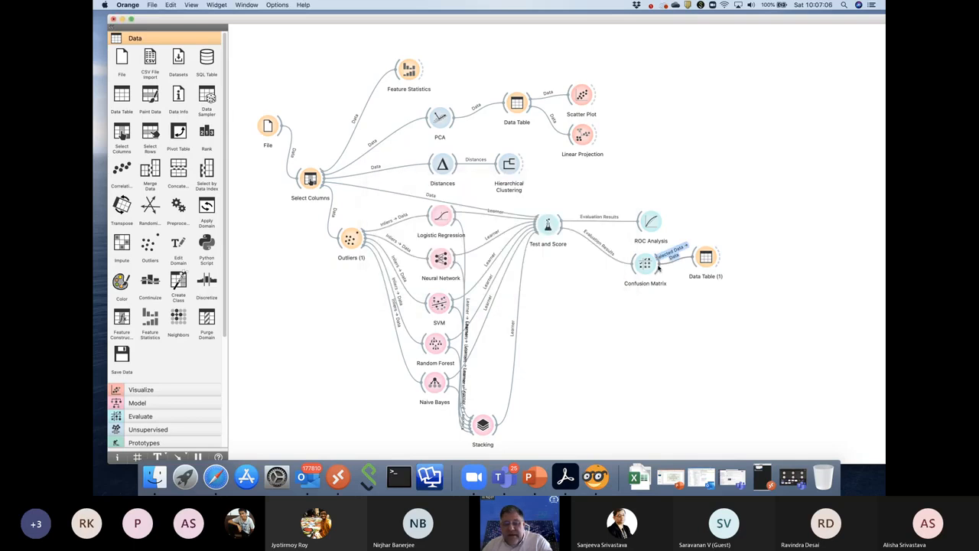
# Examine the instances passed from Confusion Matrix in Data Table (1), comparing the actual and predicted disease classes.
pyautogui.doubleClick(712, 260)
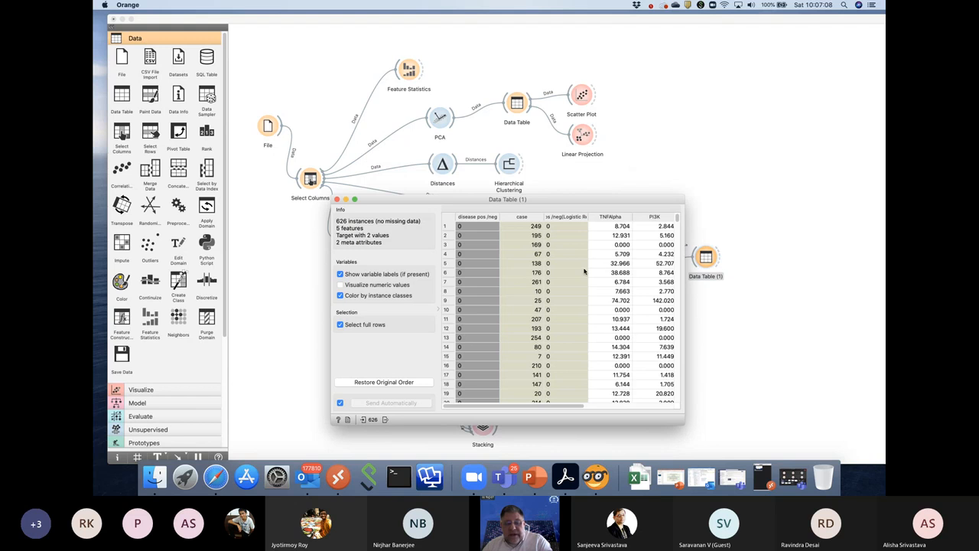
pyautogui.scroll(-20, 584, 270)
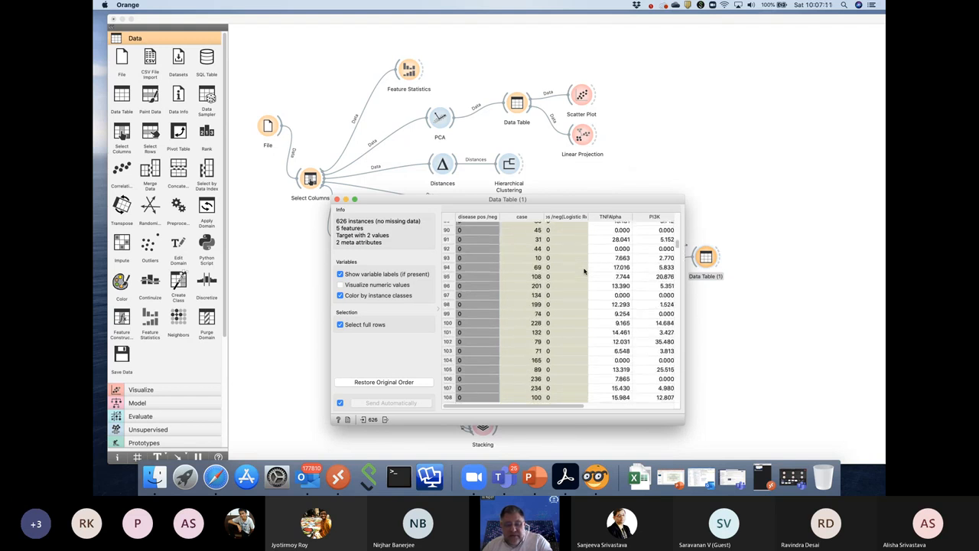
pyautogui.scroll(-20, 584, 271)
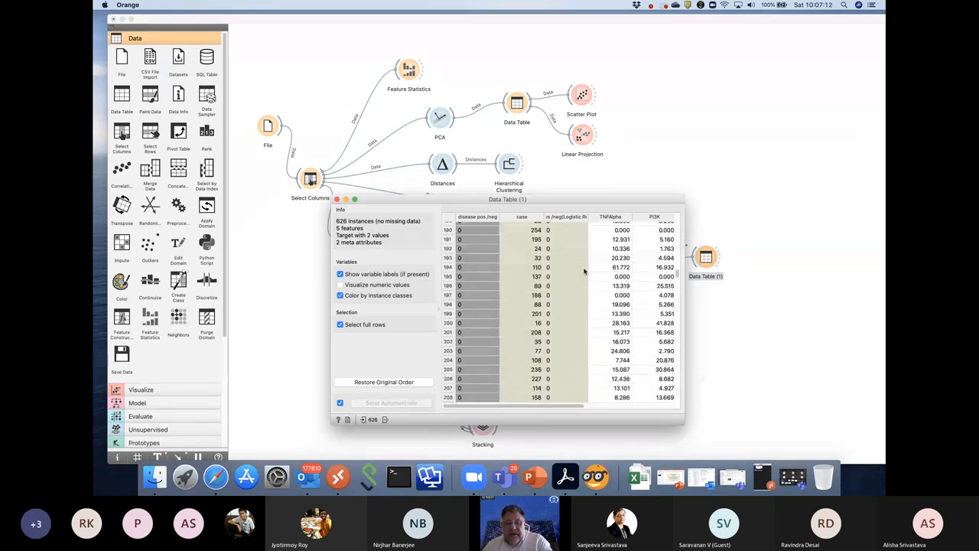
pyautogui.scroll(-20, 584, 270)
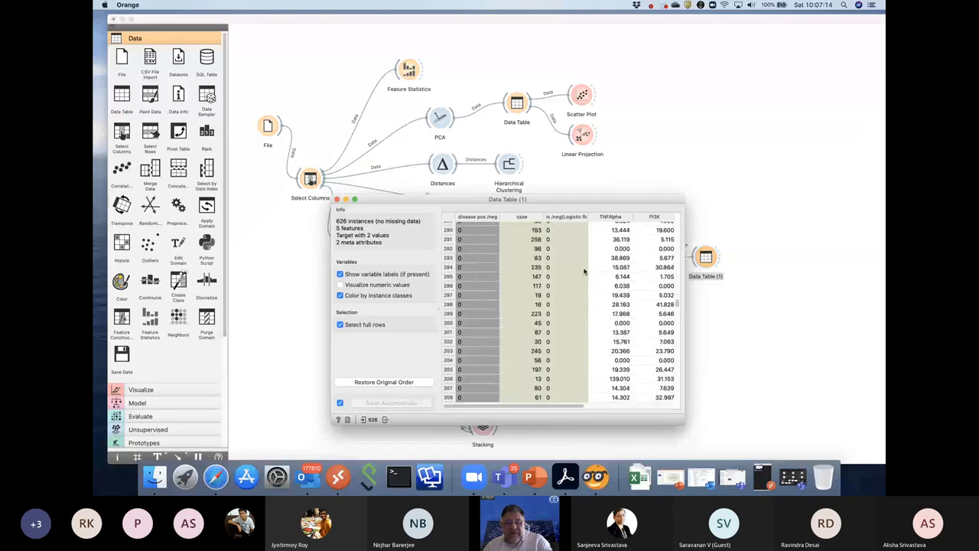
pyautogui.scroll(-20, 583, 271)
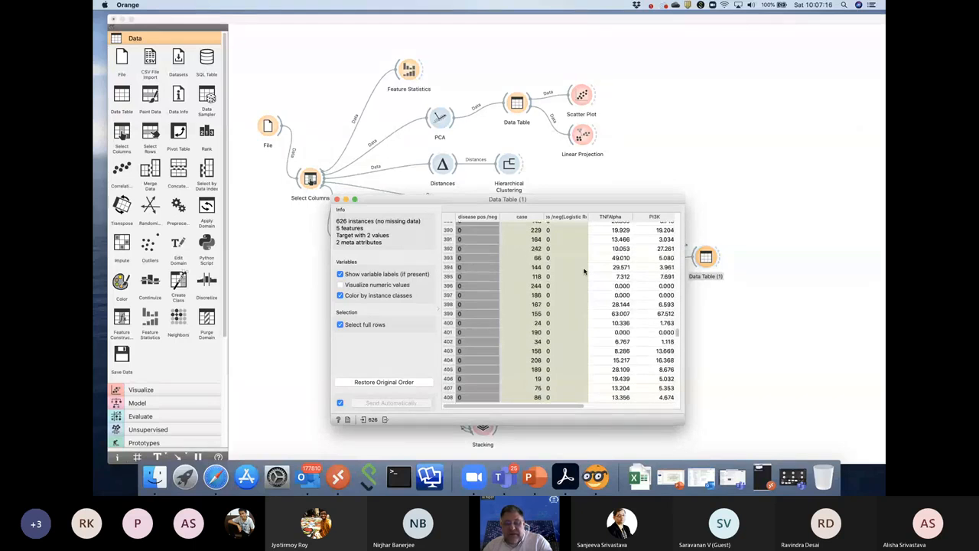
pyautogui.scroll(-20, 584, 271)
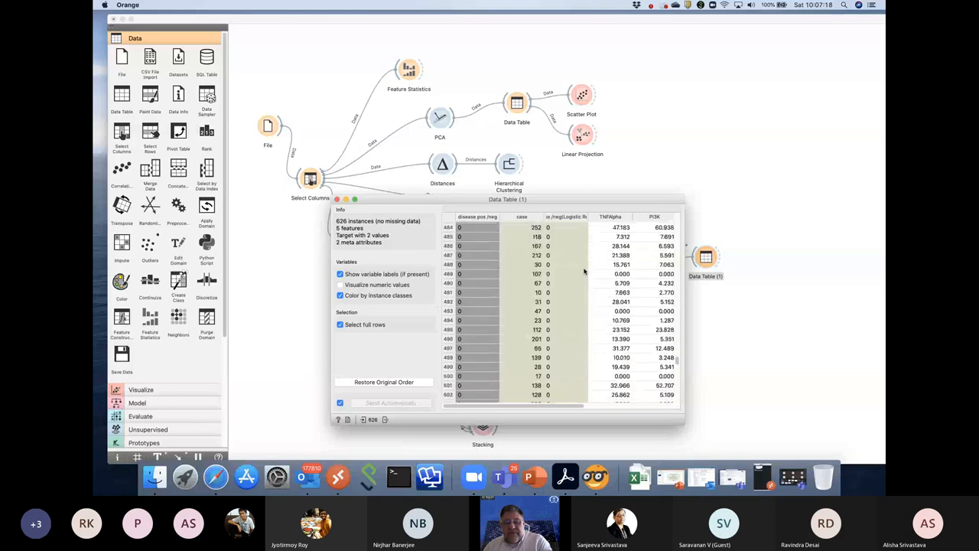
pyautogui.scroll(-20, 583, 271)
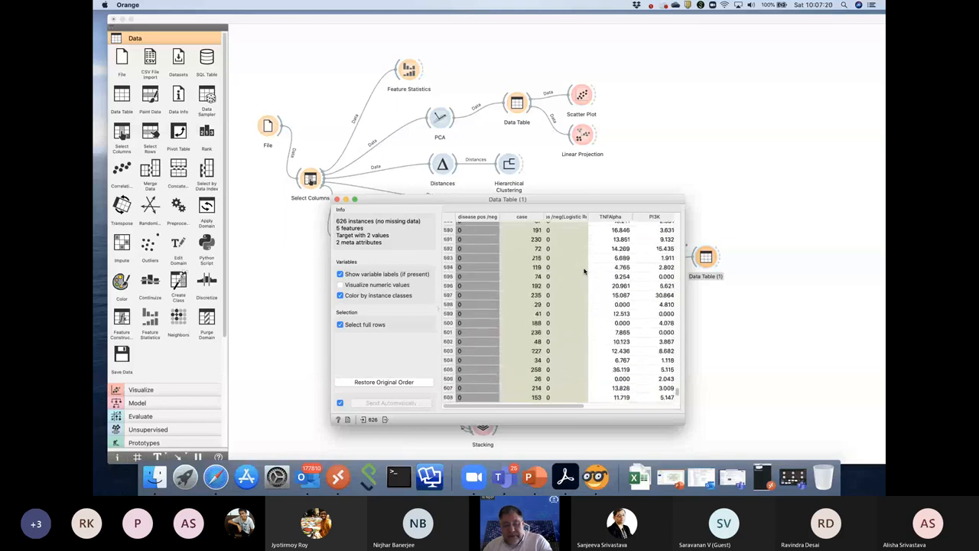
pyautogui.scroll(-5, 583, 271)
pyautogui.scroll(20, 584, 271)
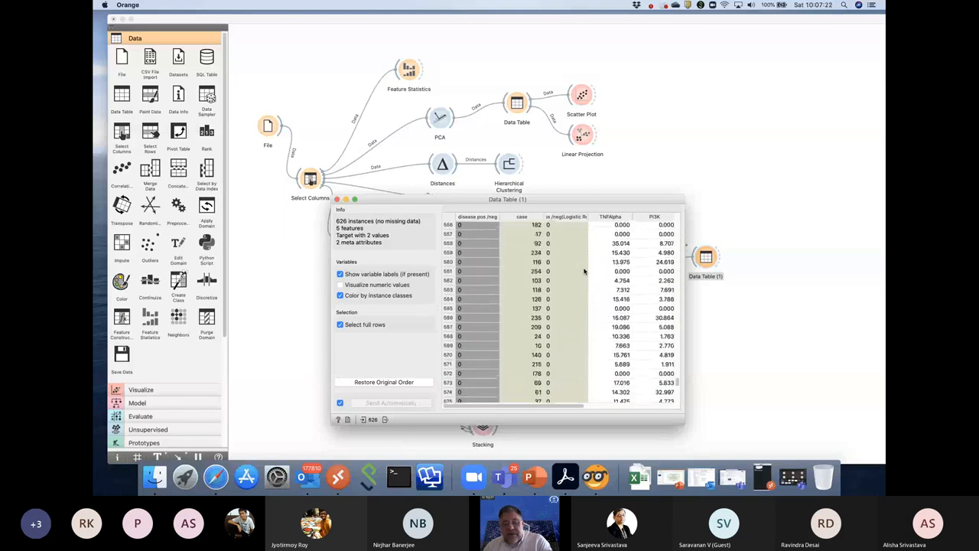
pyautogui.click(336, 199)
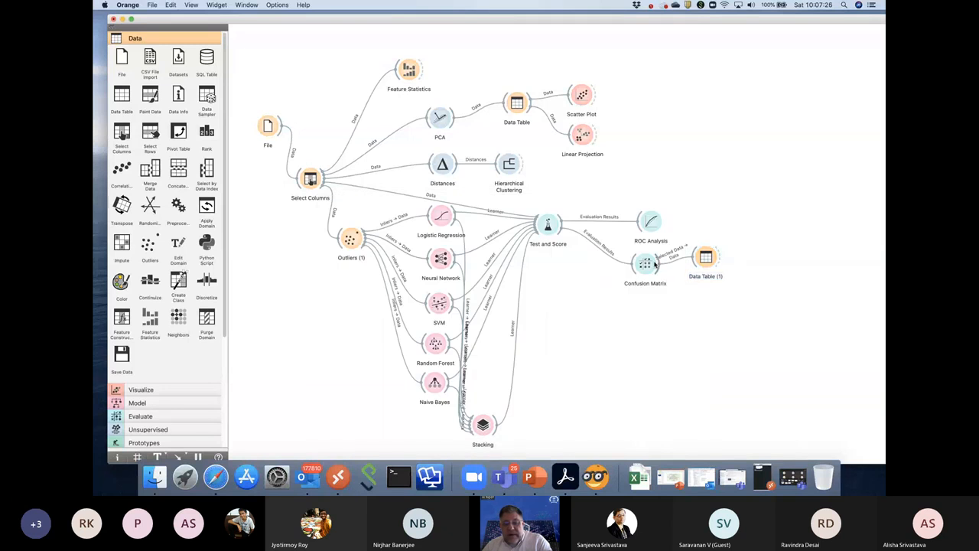
# Select the actual 1, predicted 0 cell in the Logistic Regression confusion matrix and close the matrix.
pyautogui.doubleClick(646, 264)
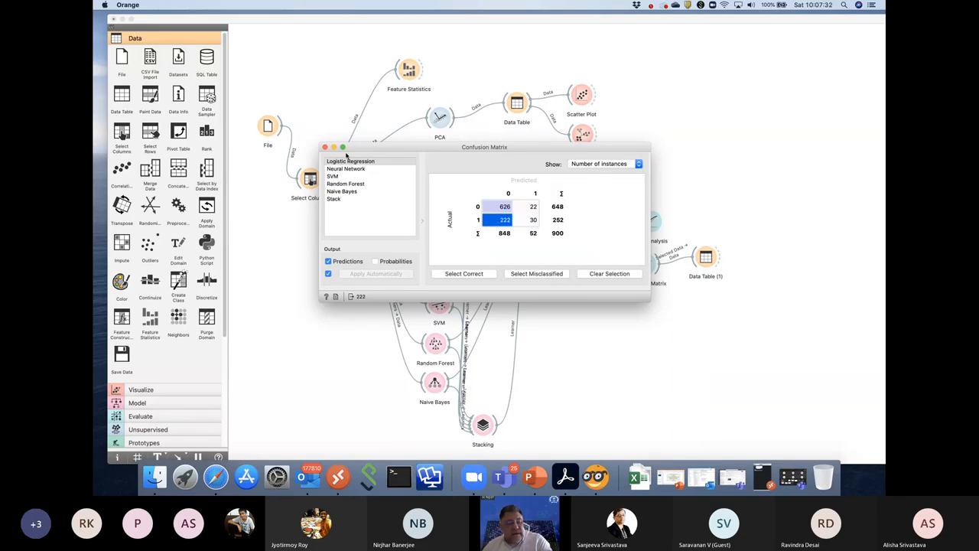
pyautogui.click(325, 147)
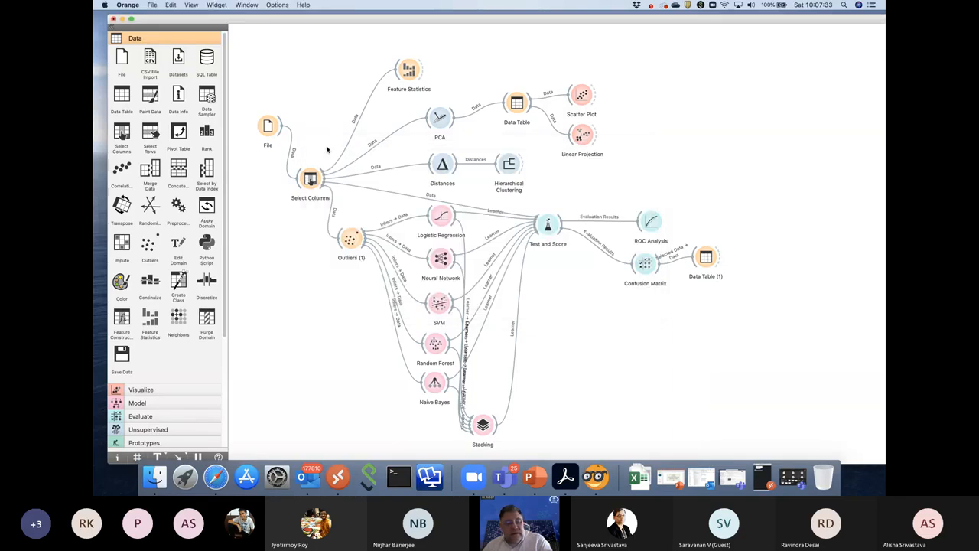
# Examine the misclassified instances in Data Table (1), comparing the actual disease class with the Logistic Regression prediction.
pyautogui.click(702, 260)
pyautogui.doubleClick(702, 260)
pyautogui.scroll(-5, 523, 262)
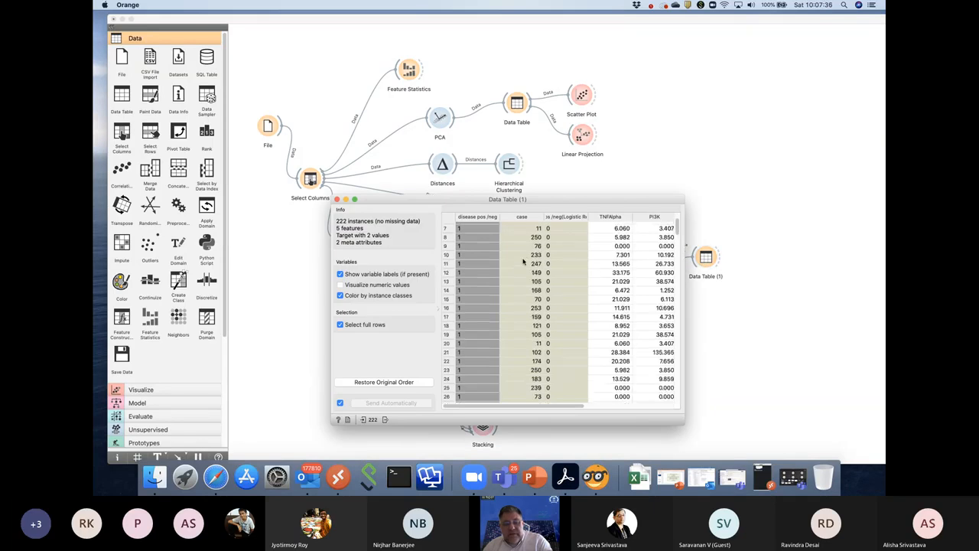
pyautogui.scroll(-20, 523, 262)
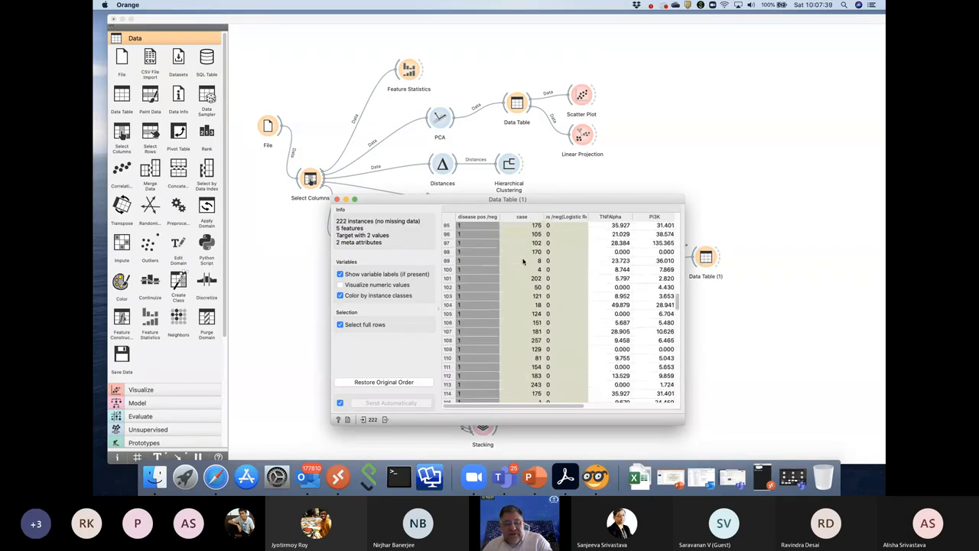
pyautogui.scroll(20, 523, 262)
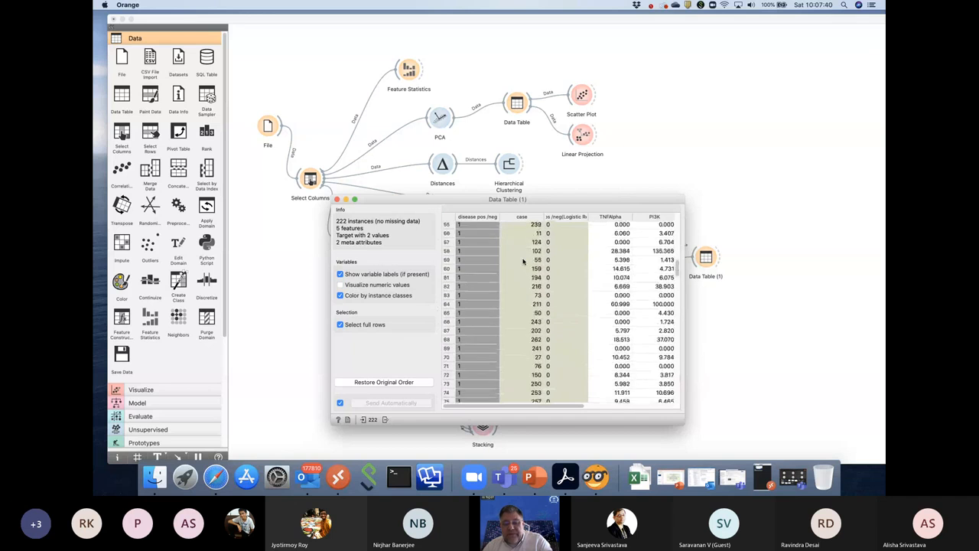
pyautogui.scroll(3, 523, 261)
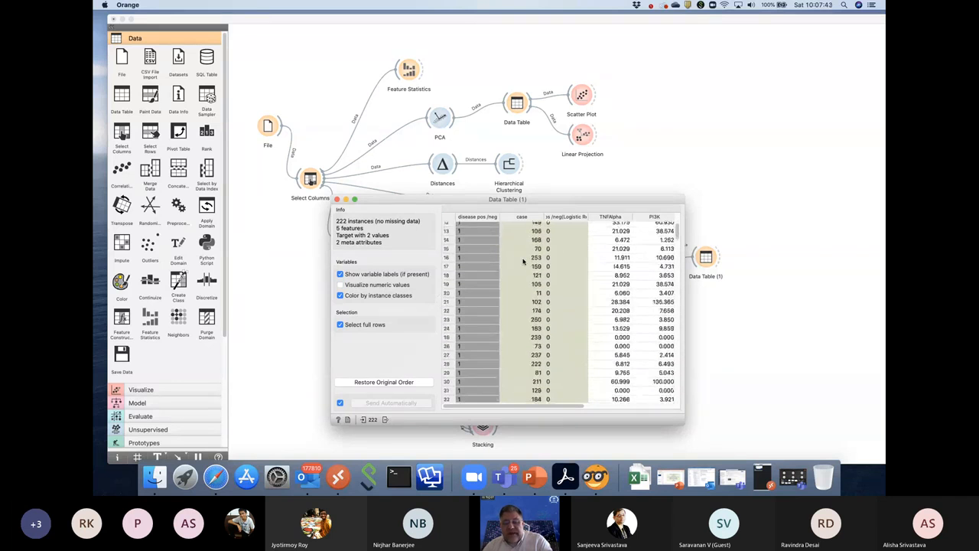
pyautogui.scroll(-20, 523, 261)
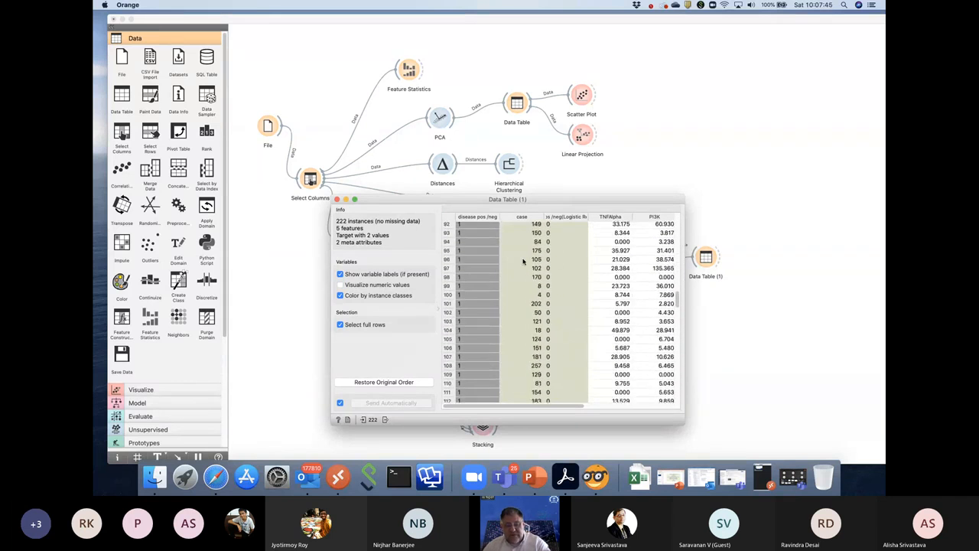
pyautogui.scroll(-6, 523, 261)
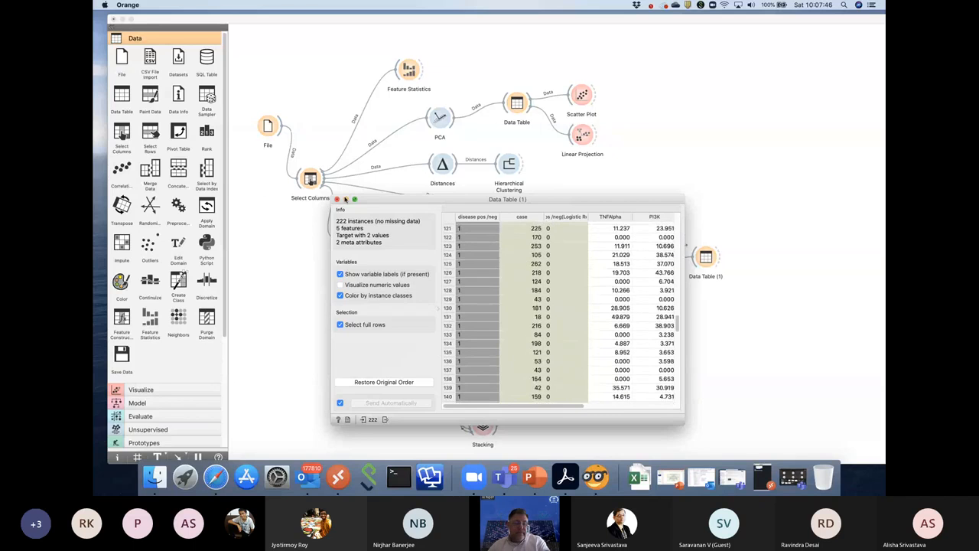
pyautogui.click(337, 198)
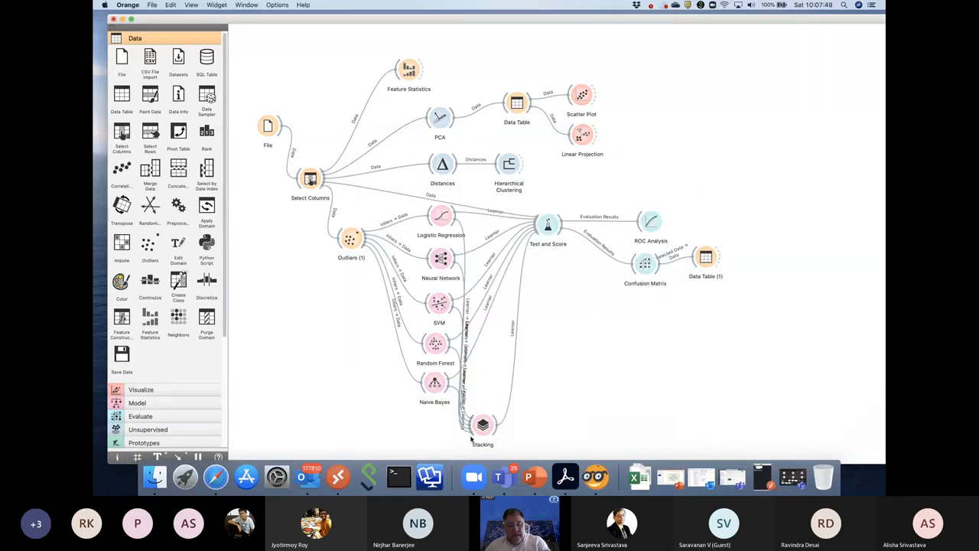
# Move the Stacking widget beside Naive Bayes so that its incoming Learner links spread out.
pyautogui.moveTo(483, 427); pyautogui.dragTo(536, 389)
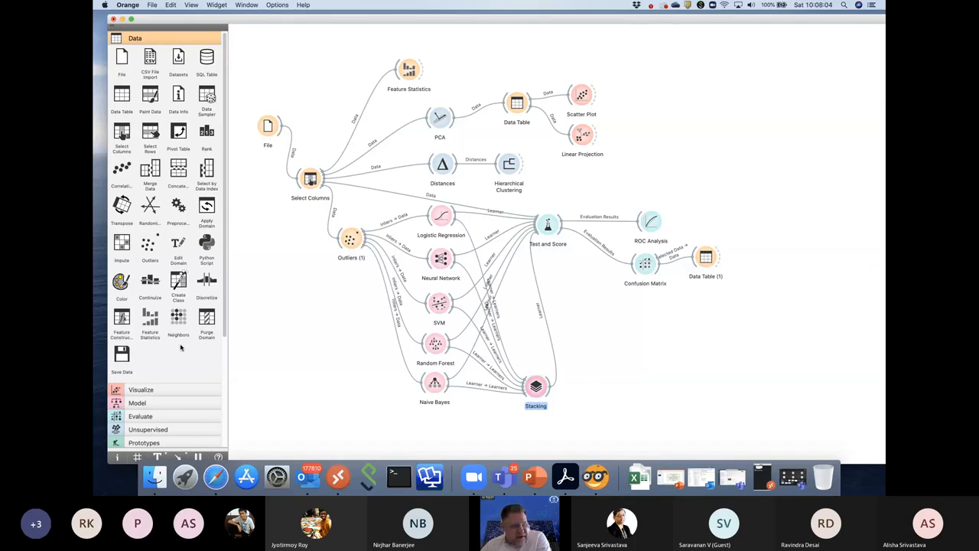
# Examine the widgets in the Visualize, Model, Evaluate, Unsupervised, Prototypes, Image Analytics, Time Series, Textable and Text Mining categories.
pyautogui.scroll(-3, 180, 348)
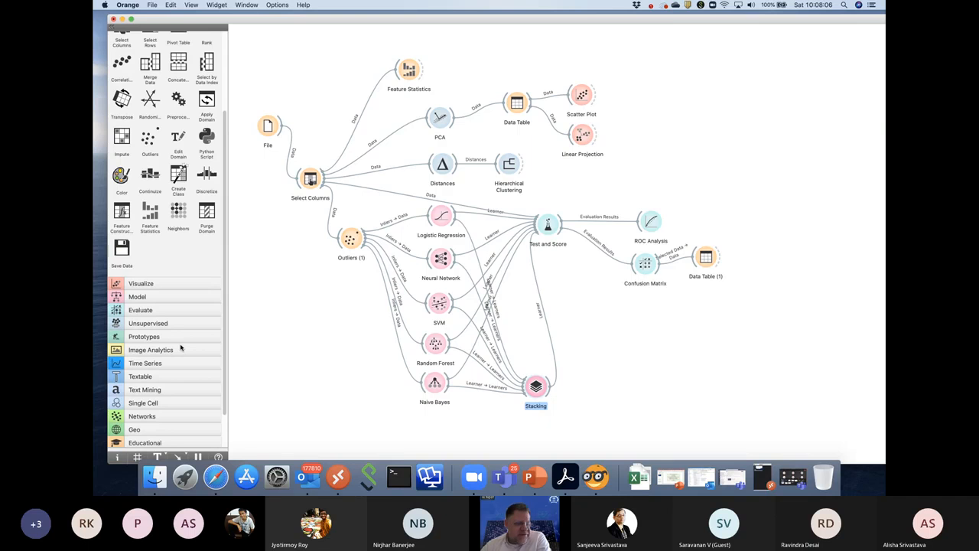
pyautogui.click(186, 285)
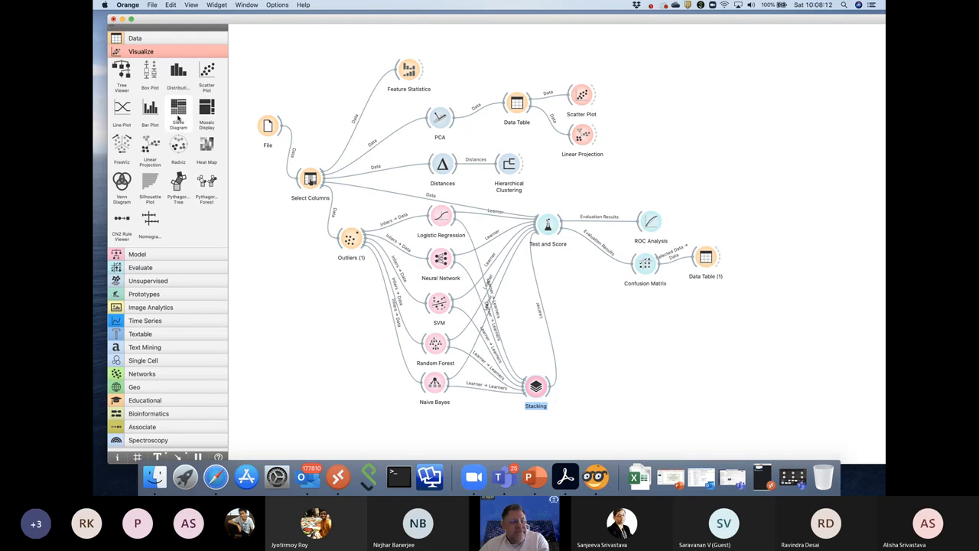
pyautogui.click(158, 258)
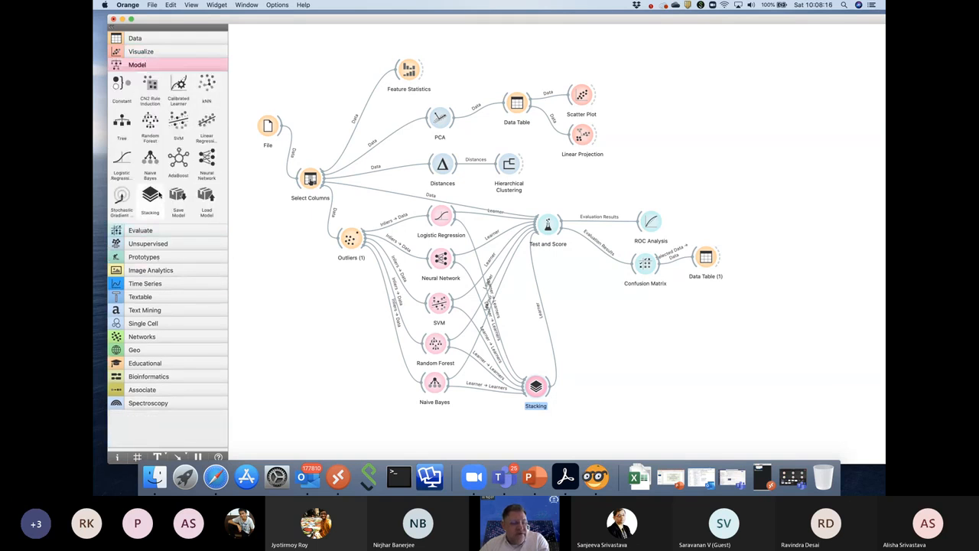
pyautogui.click(163, 234)
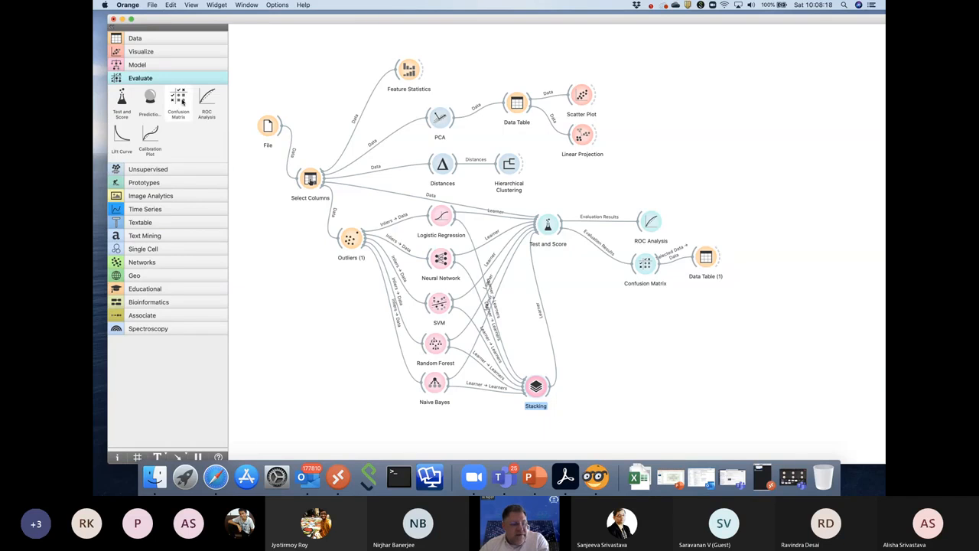
pyautogui.click(192, 169)
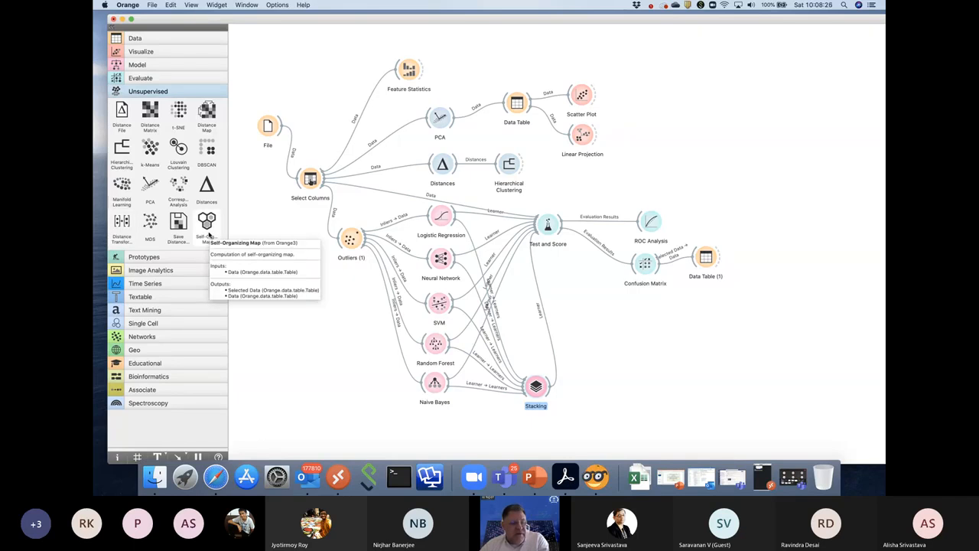
pyautogui.click(177, 257)
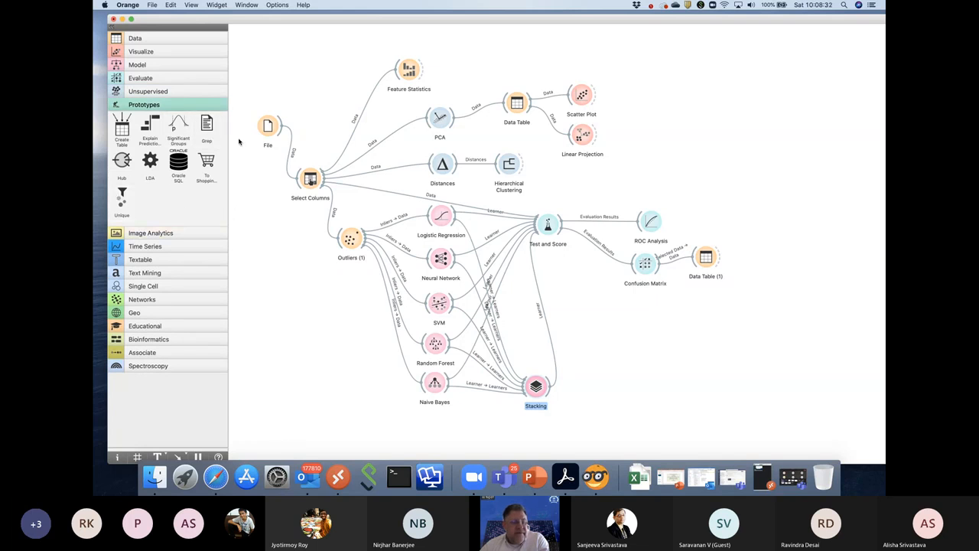
pyautogui.click(177, 235)
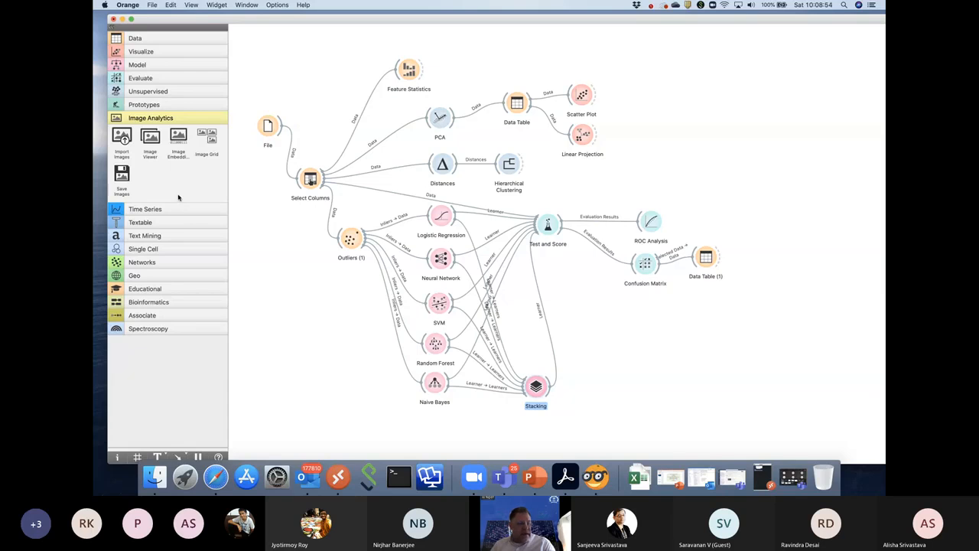
pyautogui.click(180, 209)
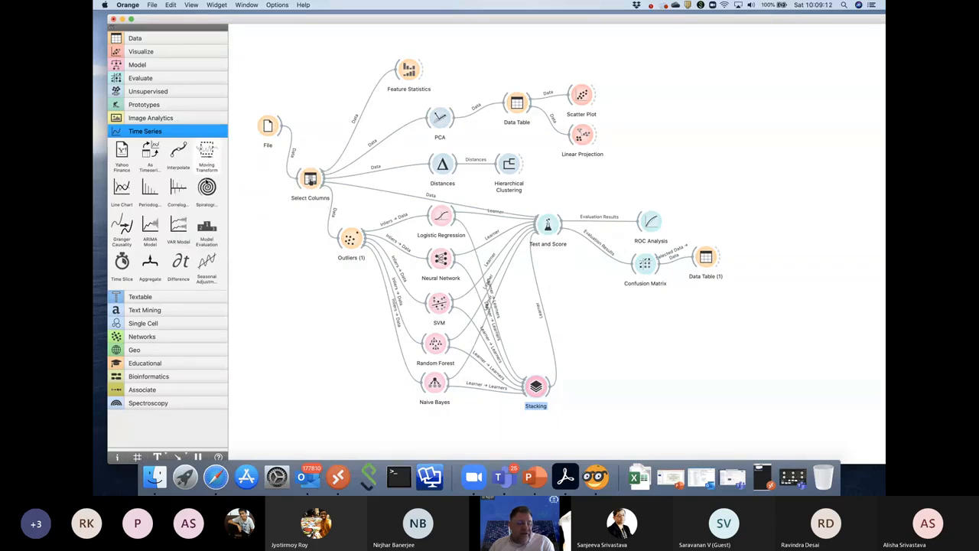
pyautogui.click(153, 297)
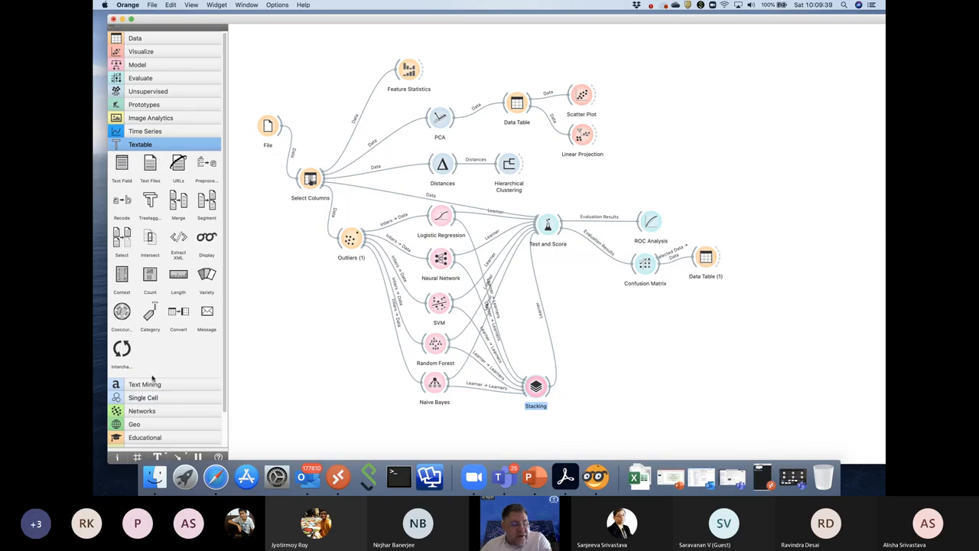
pyautogui.click(170, 382)
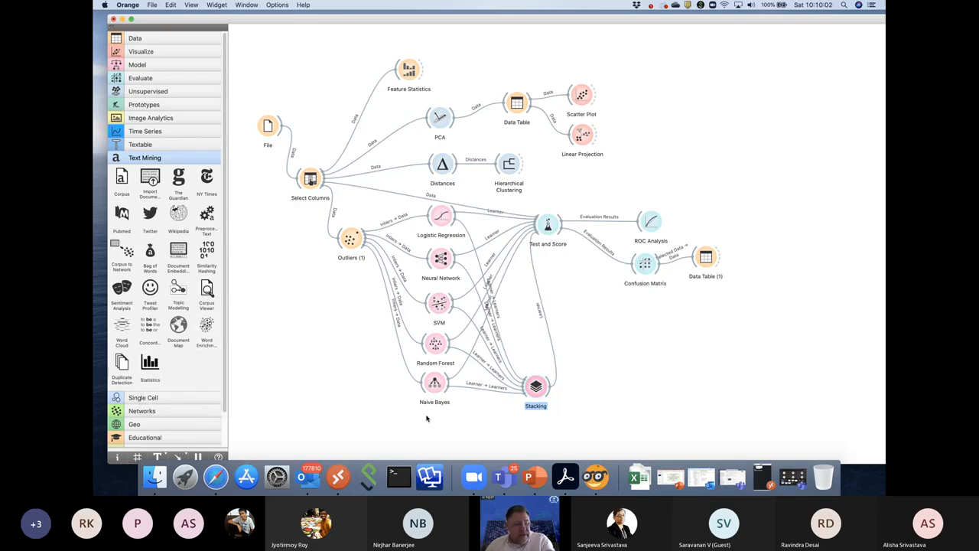
# Add a Single Cell Datasets widget to the canvas and look through its list of available datasets.
pyautogui.click(173, 398)
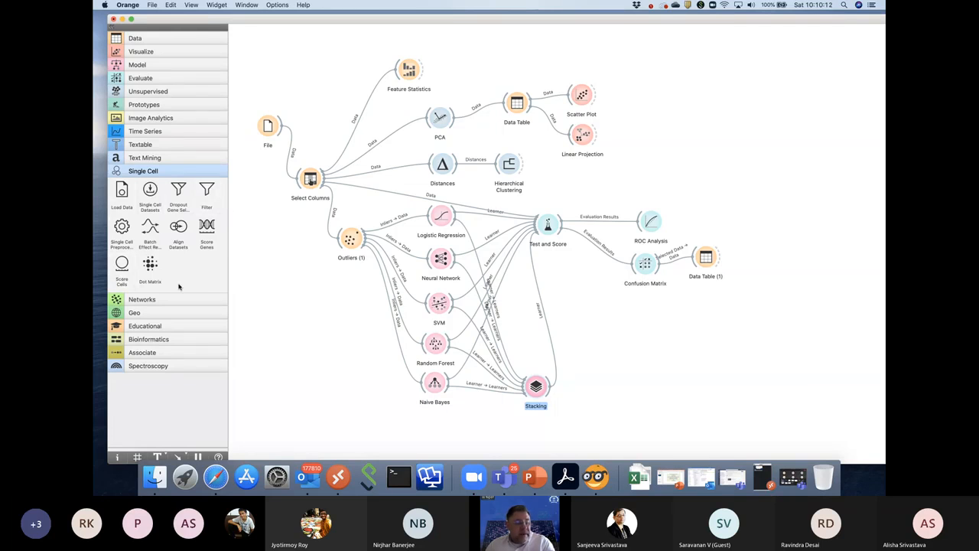
pyautogui.click(150, 191)
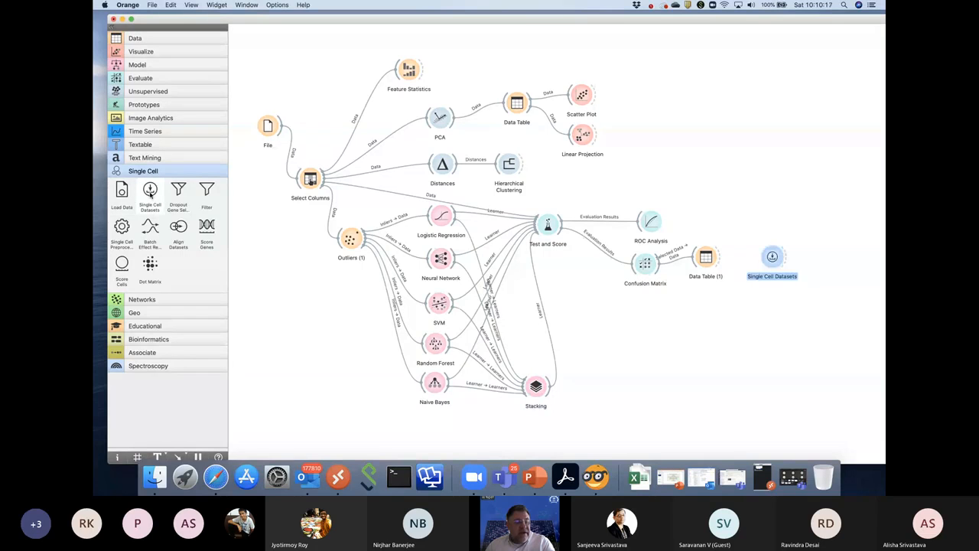
pyautogui.doubleClick(771, 260)
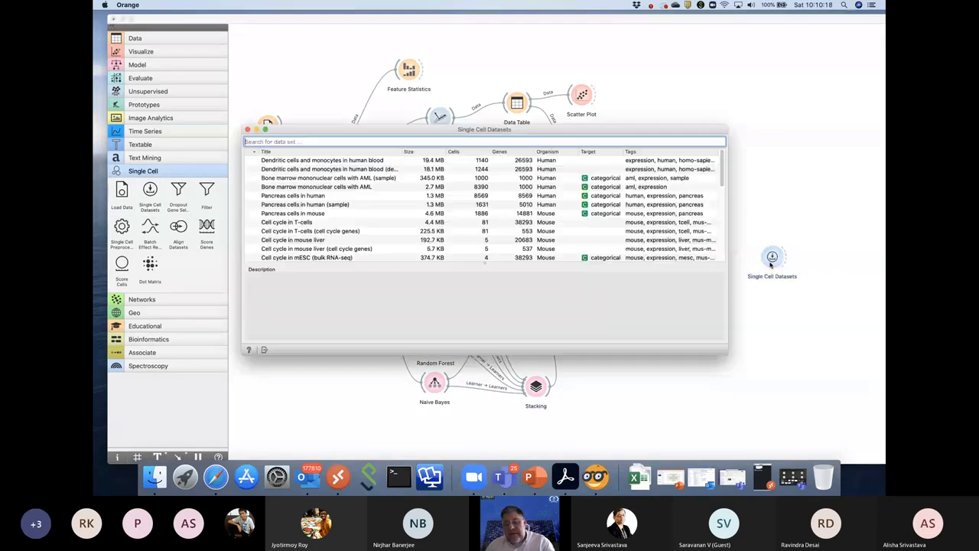
pyautogui.scroll(-15, 391, 239)
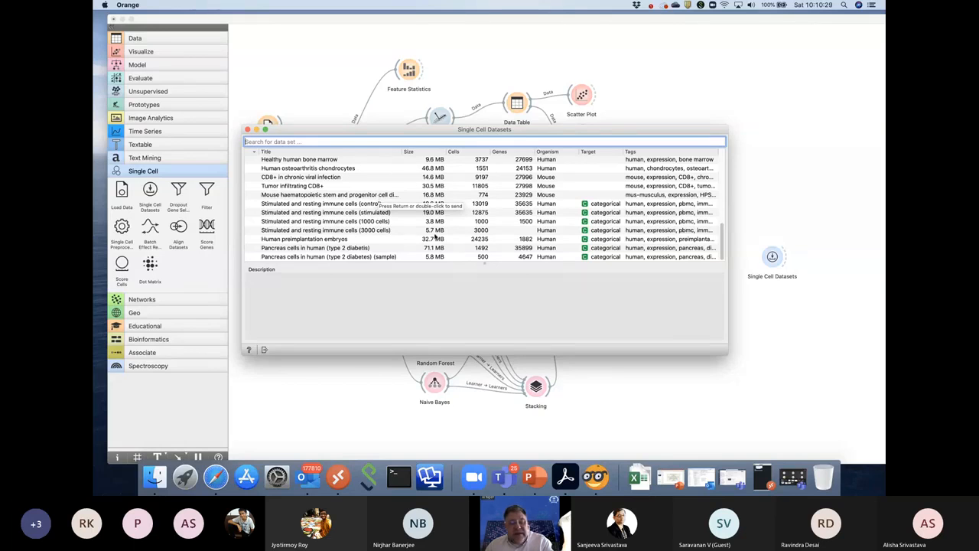
pyautogui.scroll(10, 473, 248)
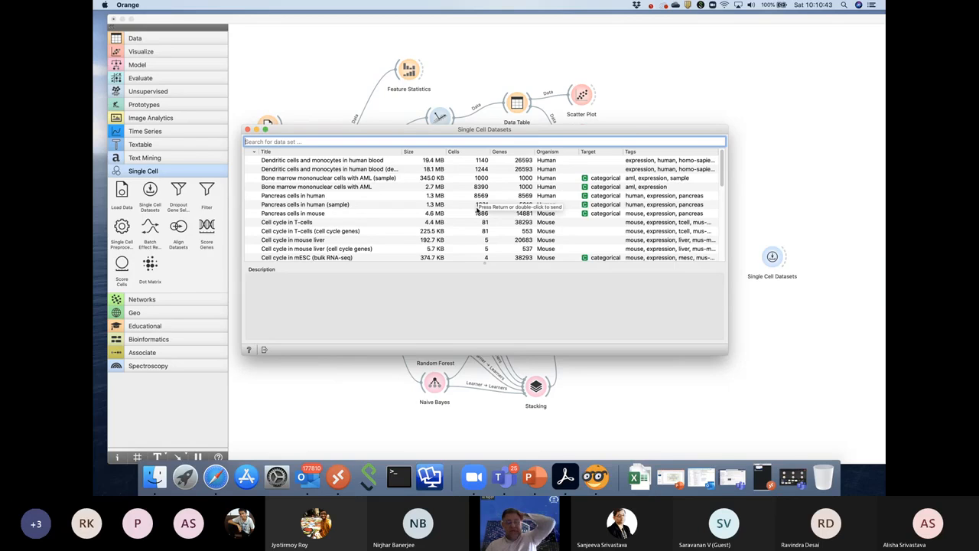
pyautogui.scroll(-10, 487, 247)
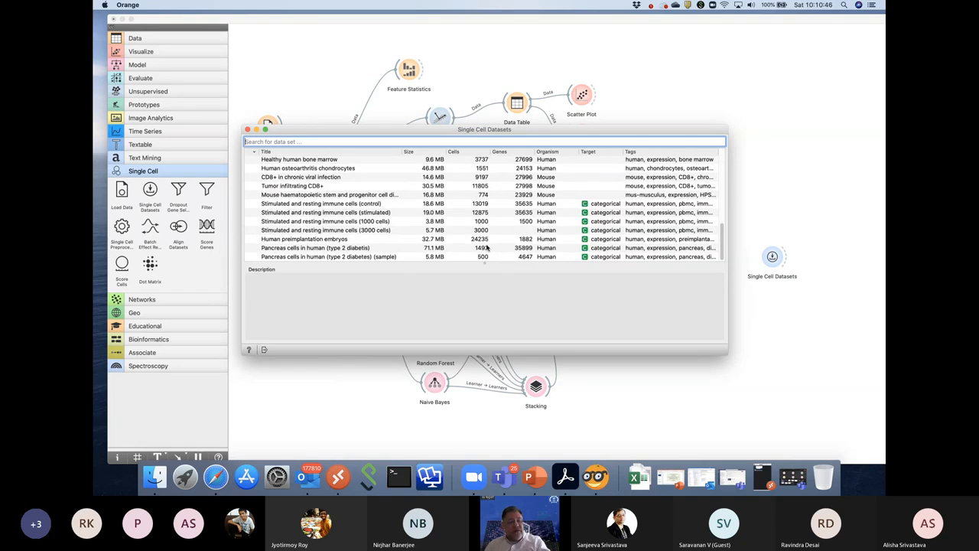
pyautogui.click(247, 130)
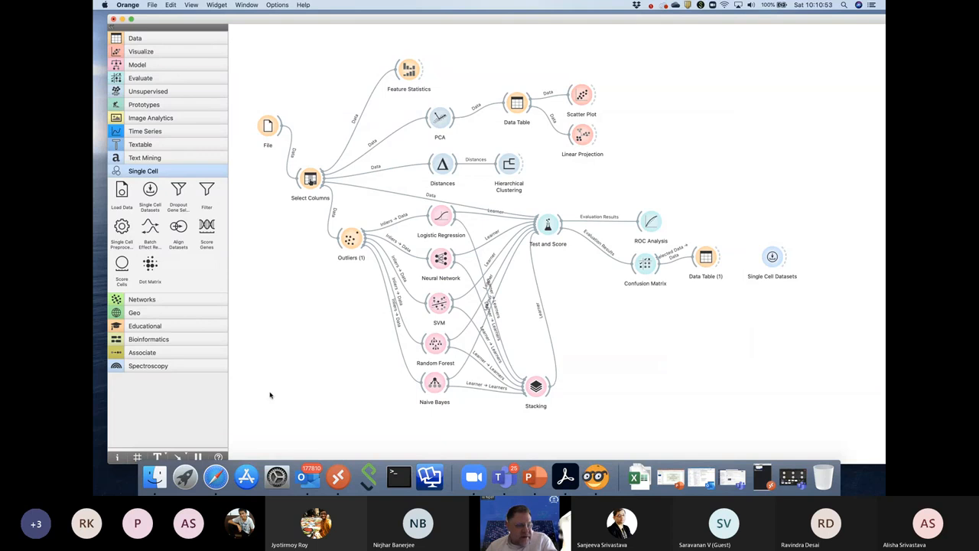
# Add a Network File widget to the canvas and view its file chooser without loading a network.
pyautogui.click(178, 302)
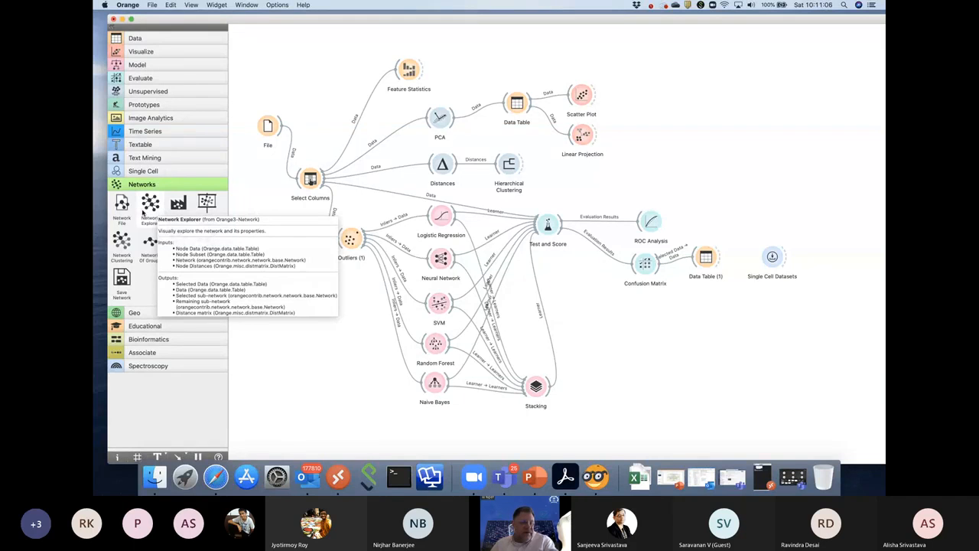
pyautogui.click(120, 213)
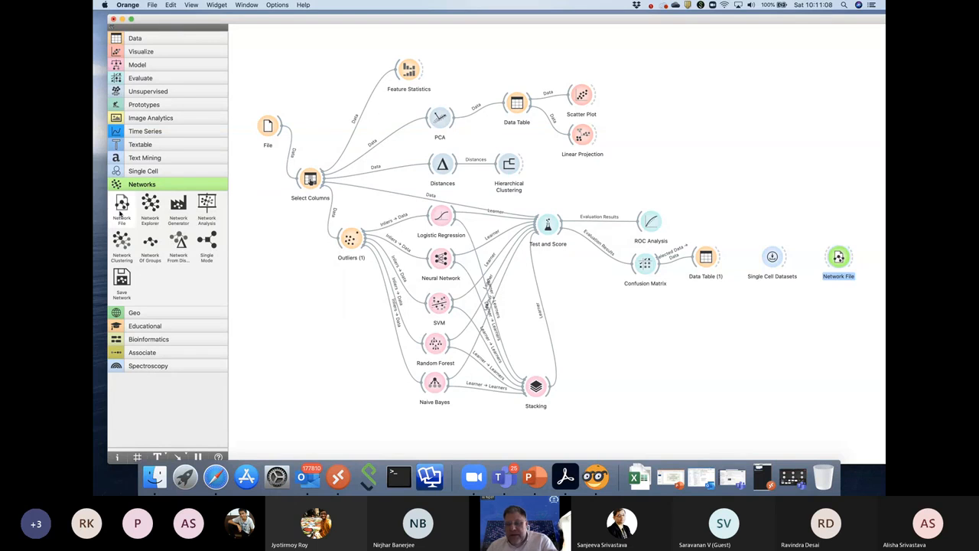
pyautogui.doubleClick(841, 256)
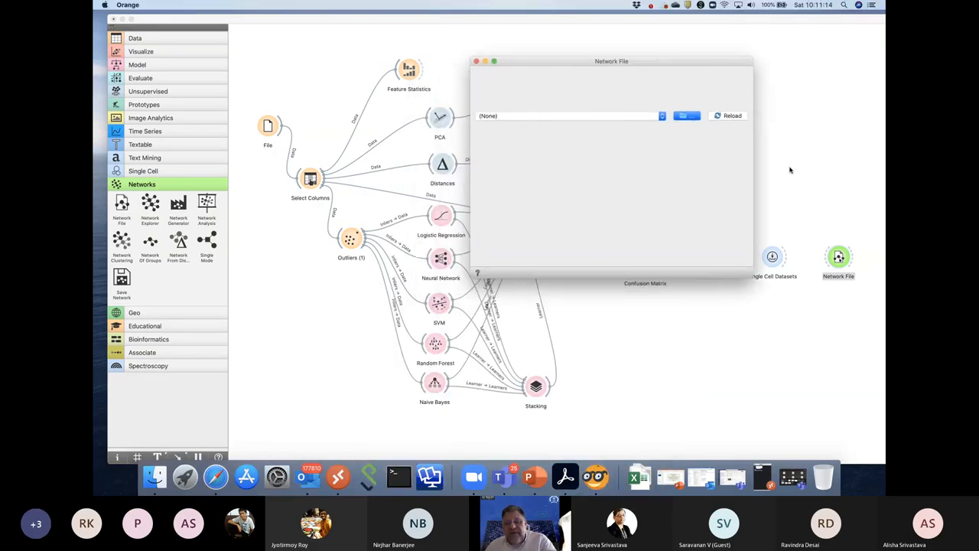
pyautogui.click(686, 116)
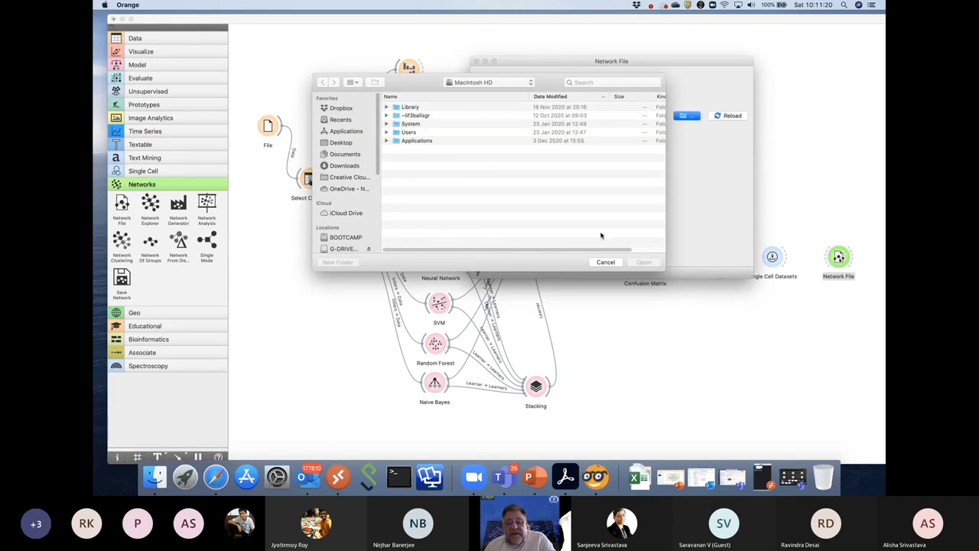
pyautogui.click(614, 262)
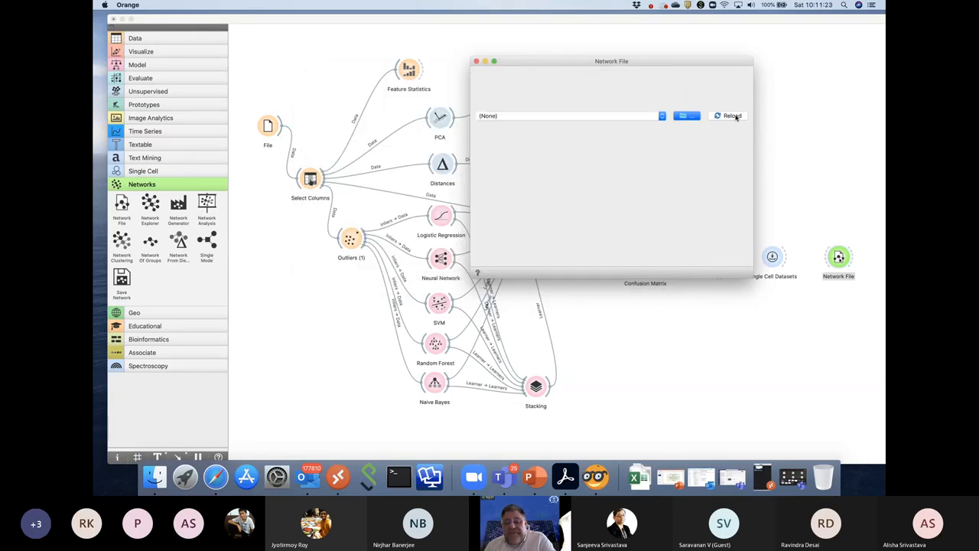
pyautogui.click(475, 61)
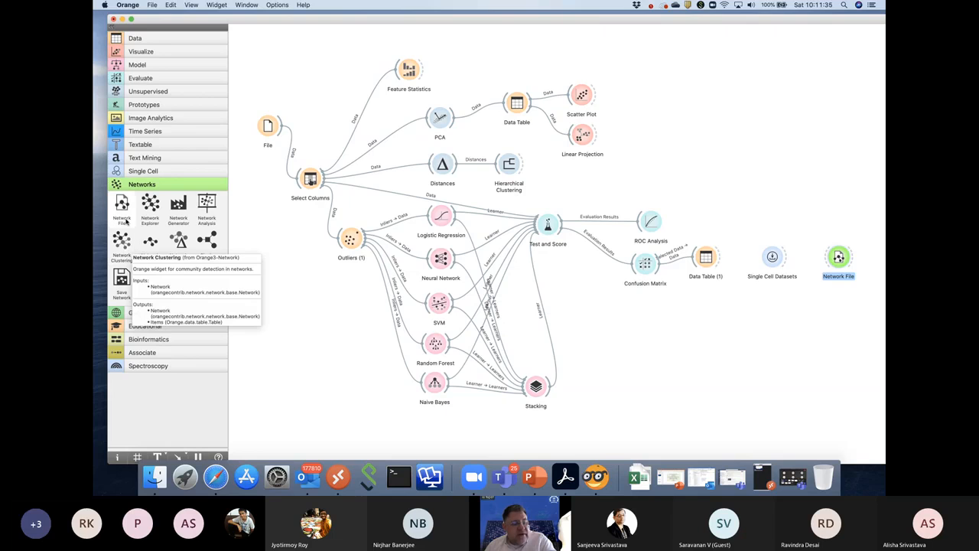
# Request the help for the Network File widget and return to the workflow.
pyautogui.rightClick(839, 259)
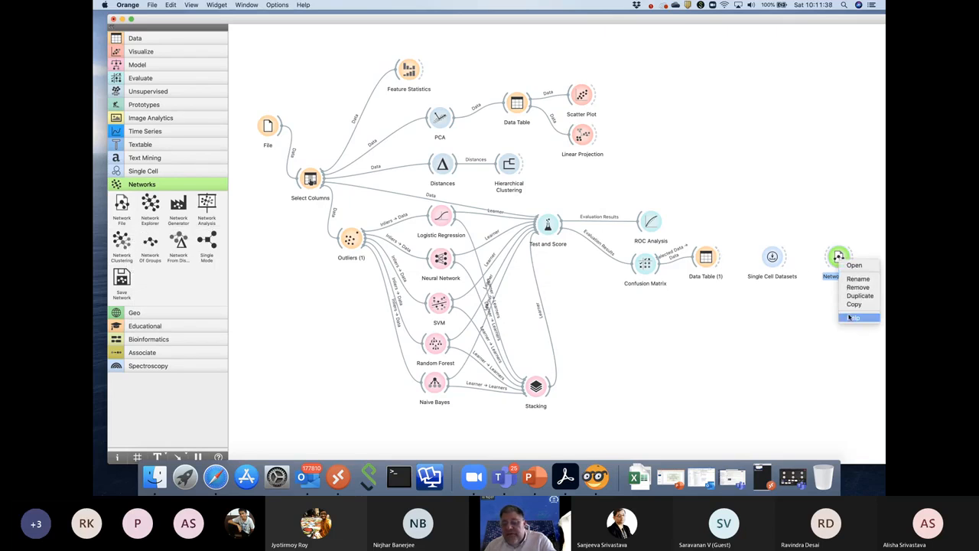
pyautogui.click(850, 317)
pyautogui.click(567, 253)
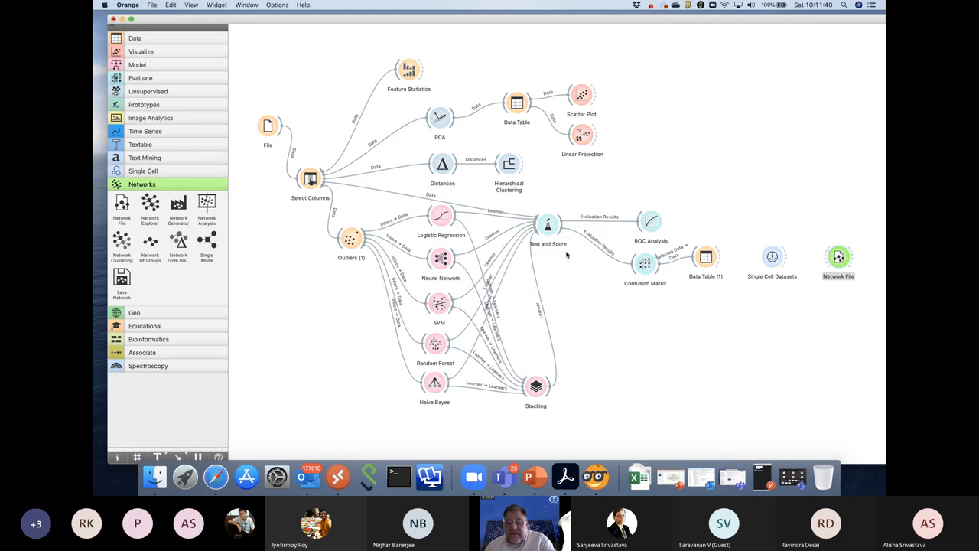
# Examine the widgets in the Geo, Educational, Bioinformatics, Associate and Spectroscopy categories.
pyautogui.moveTo(827, 256); pyautogui.dragTo(729, 154)
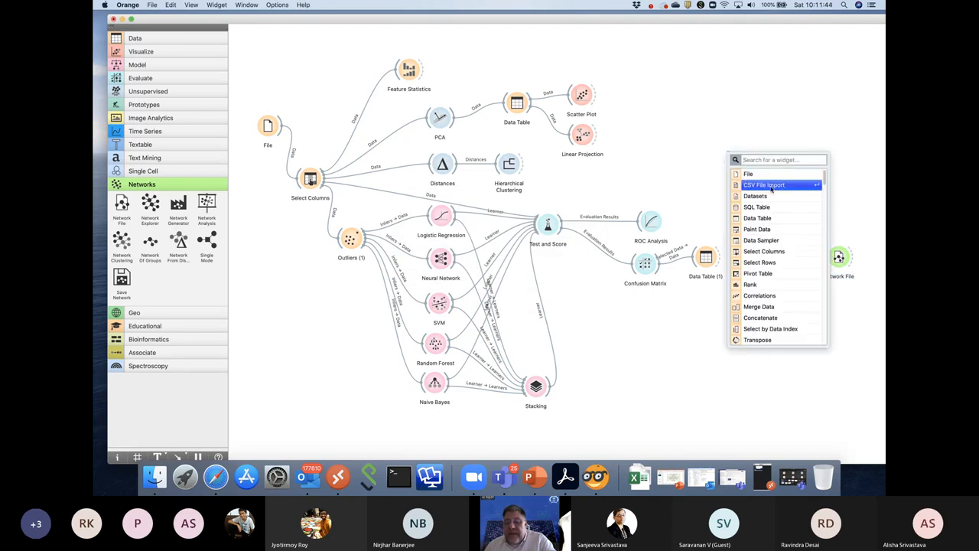
pyautogui.click(726, 111)
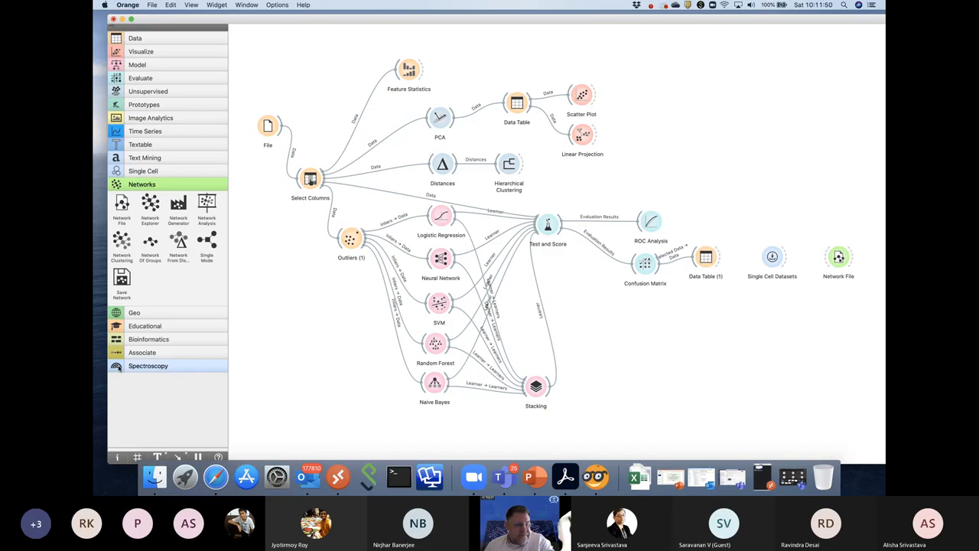
pyautogui.click(134, 312)
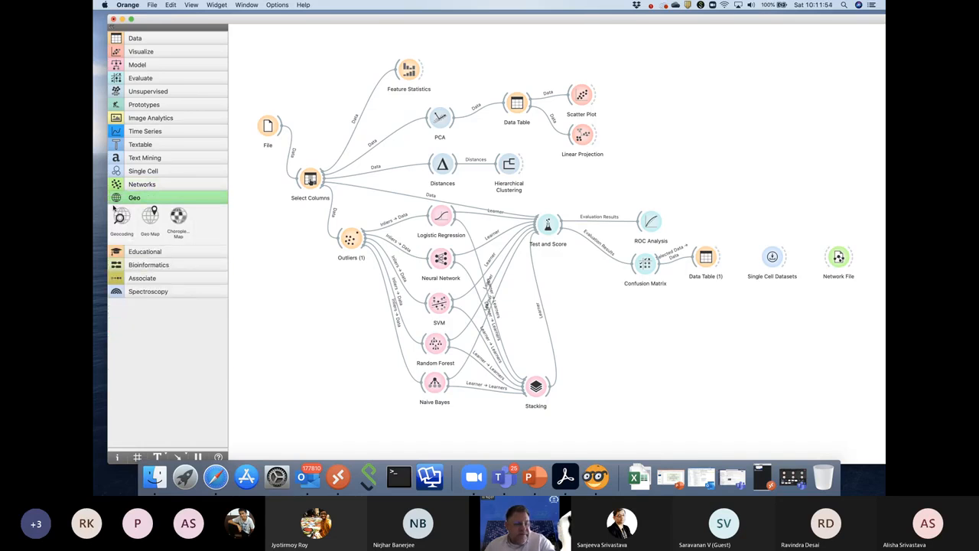
pyautogui.click(163, 252)
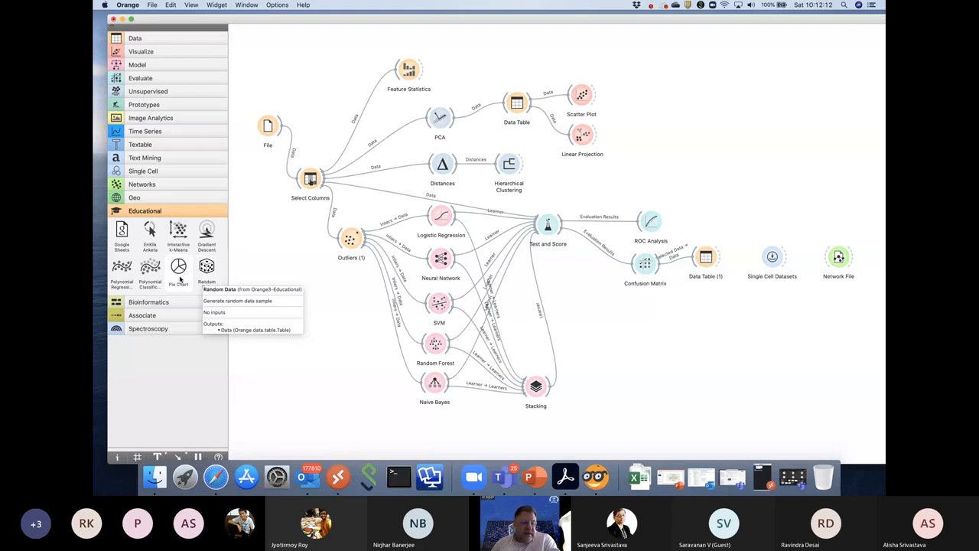
pyautogui.click(157, 303)
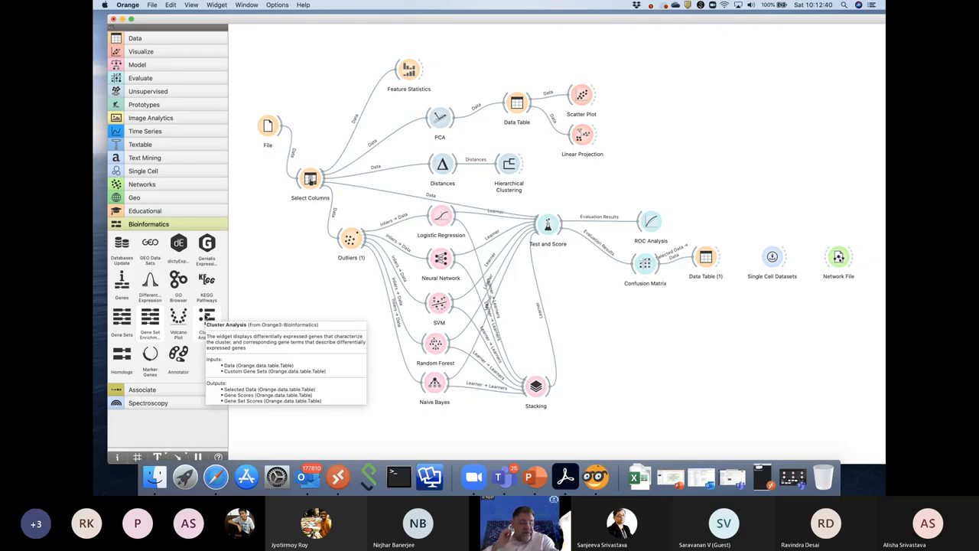
pyautogui.click(142, 389)
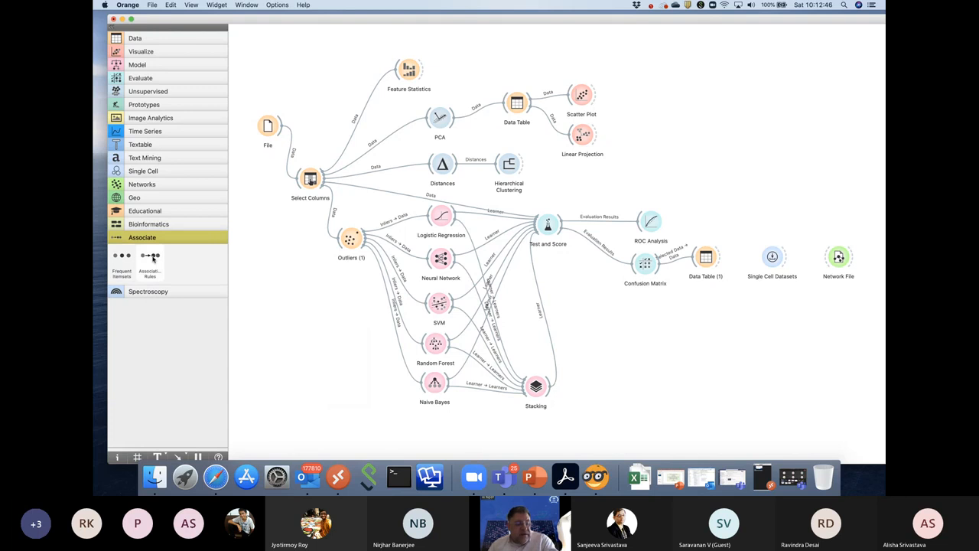
pyautogui.click(191, 293)
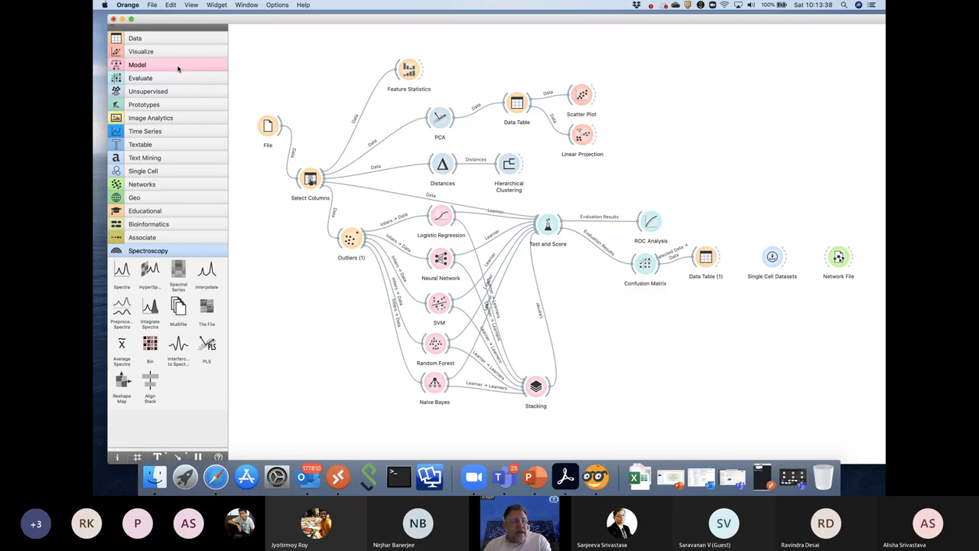
# Add a Python Script widget from the Data category, view its script editor, and place the widget below Naive Bayes.
pyautogui.click(174, 38)
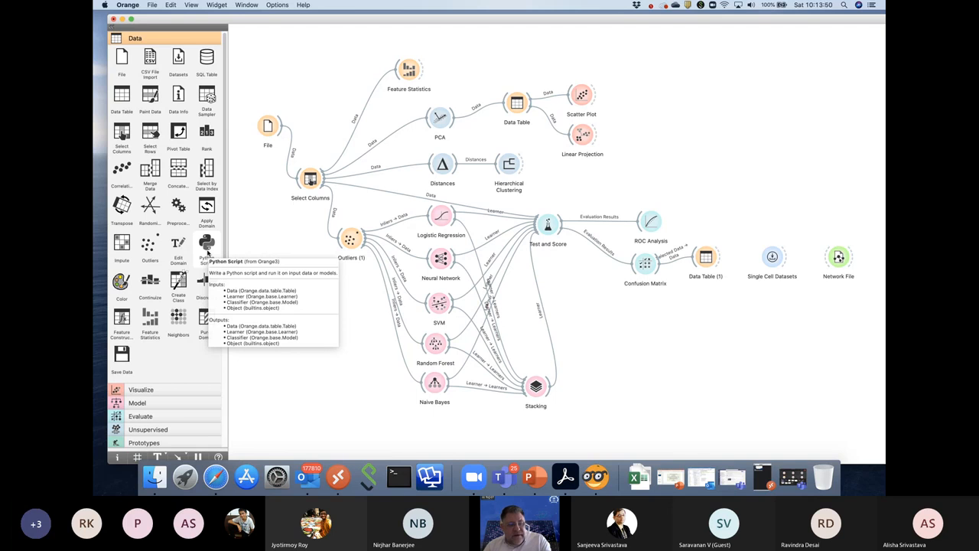
pyautogui.moveTo(208, 253); pyautogui.dragTo(711, 94)
pyautogui.doubleClick(711, 94)
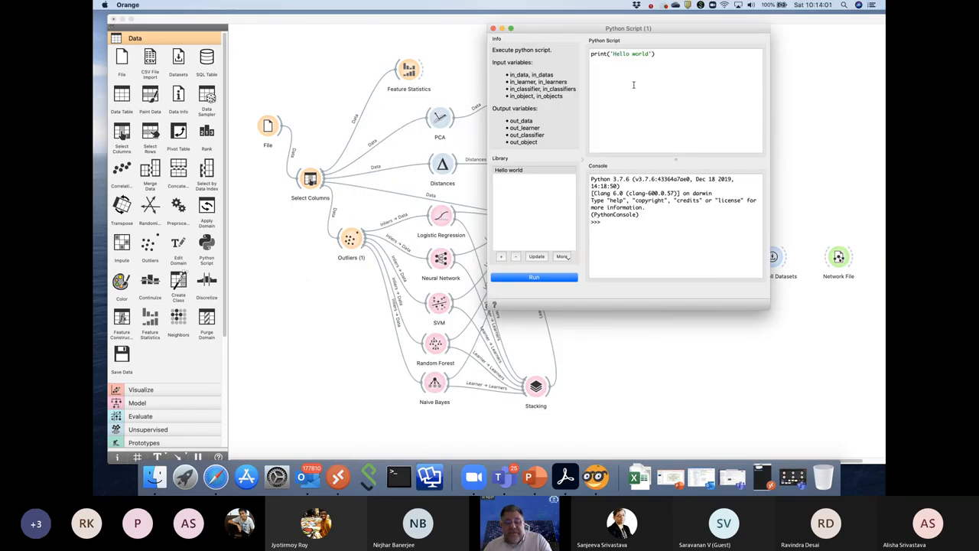
pyautogui.click(493, 28)
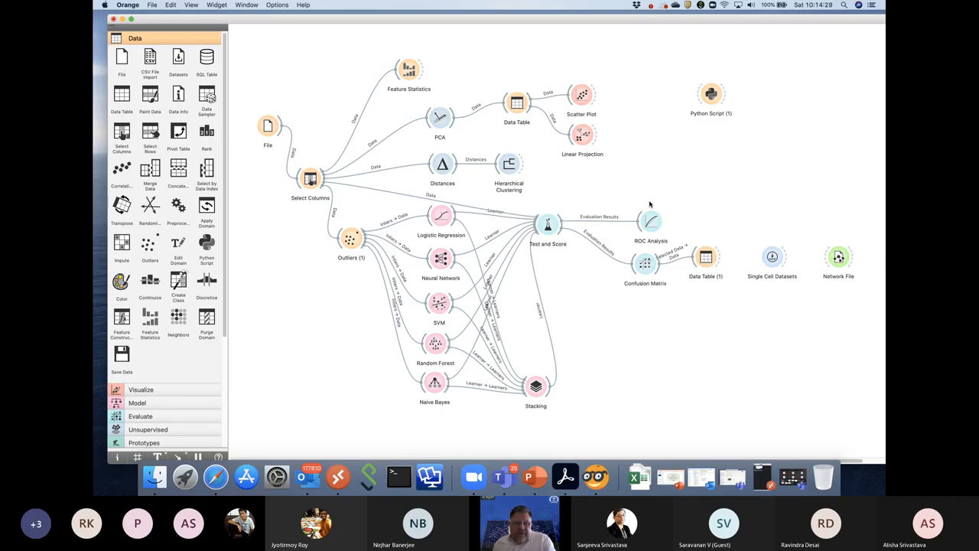
pyautogui.moveTo(722, 107); pyautogui.dragTo(433, 420)
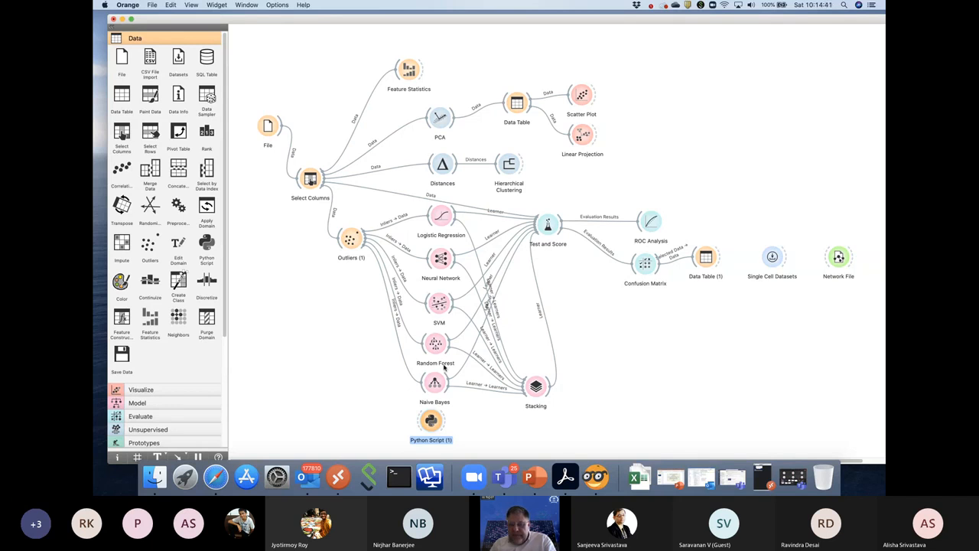
pyautogui.click(642, 98)
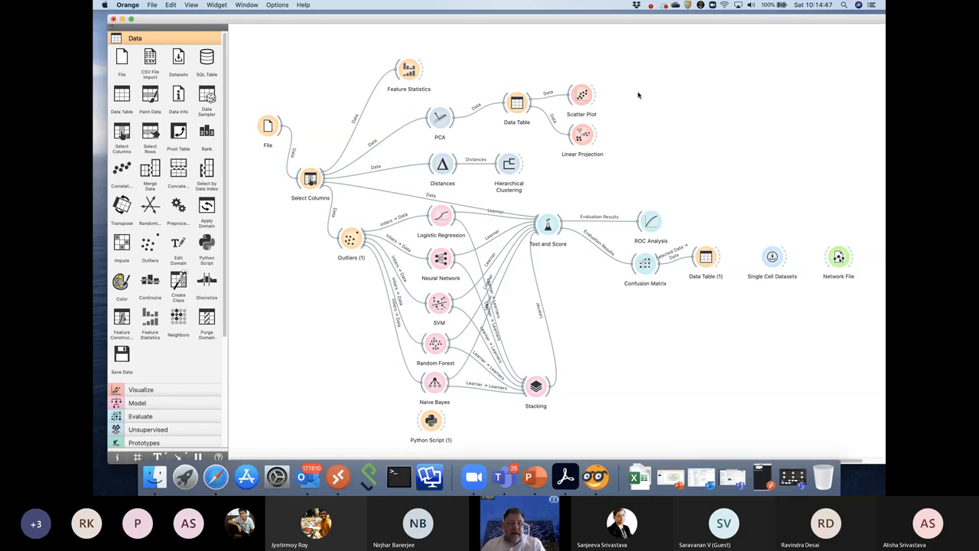
pyautogui.rightClick(310, 180)
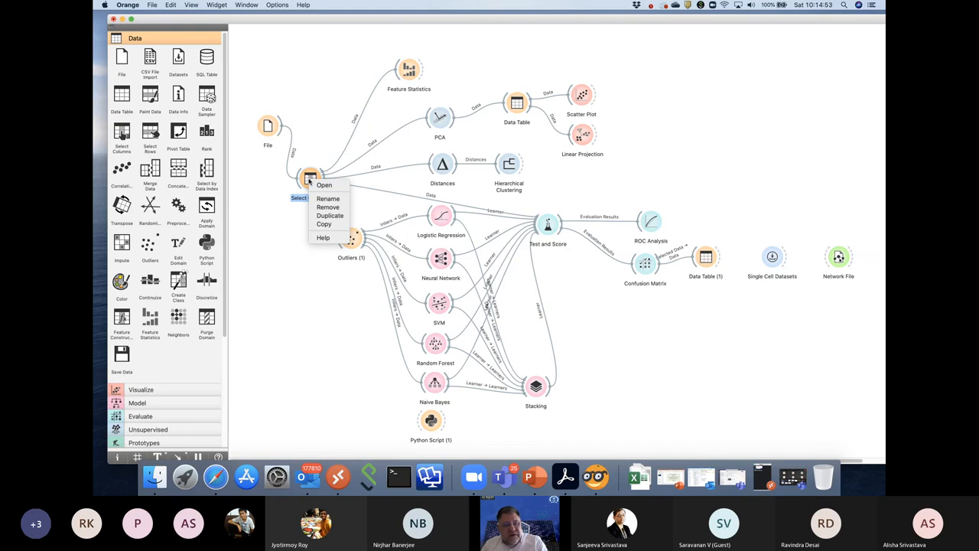
pyautogui.click(326, 86)
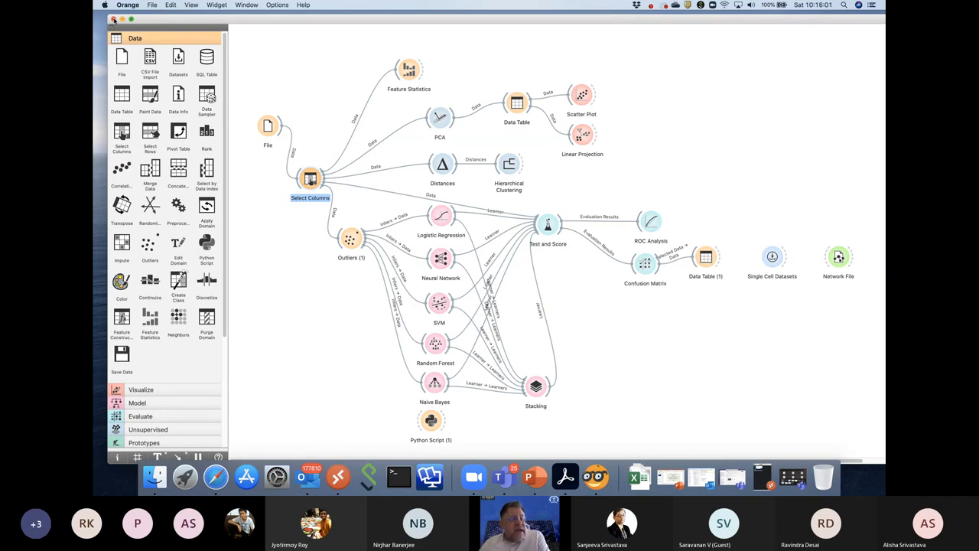
# Close the workflow without saving, clear the file browser window, and switch to the Microsoft Teams meeting window.
pyautogui.click(113, 19)
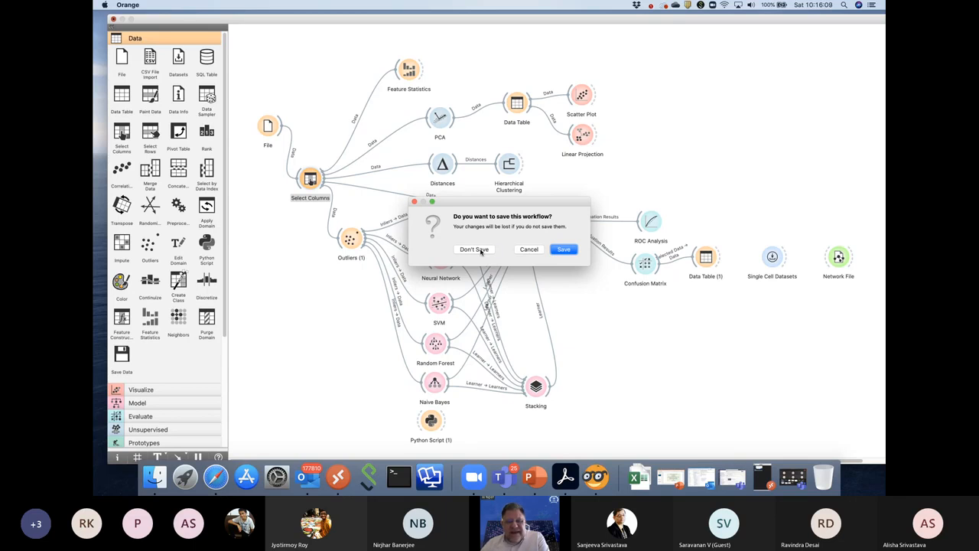
pyautogui.click(473, 250)
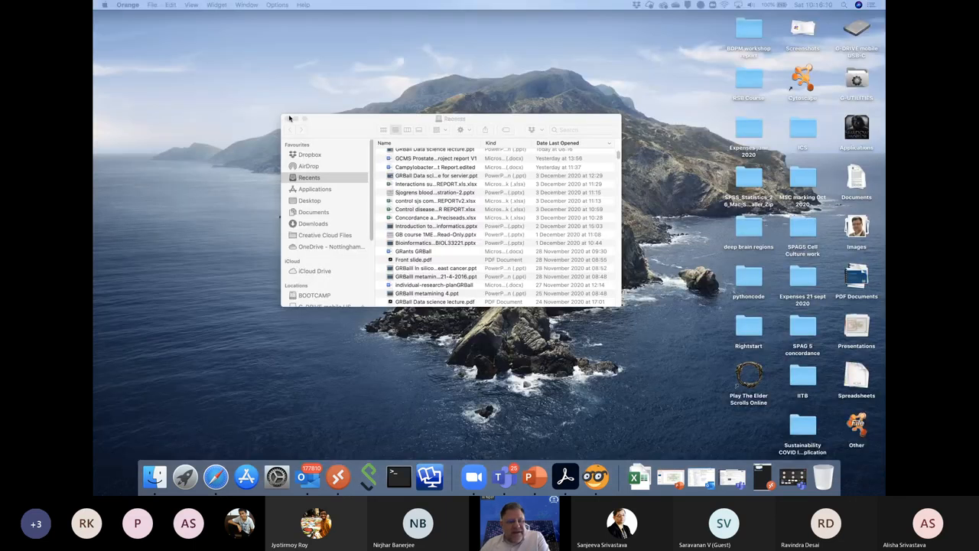
pyautogui.click(287, 119)
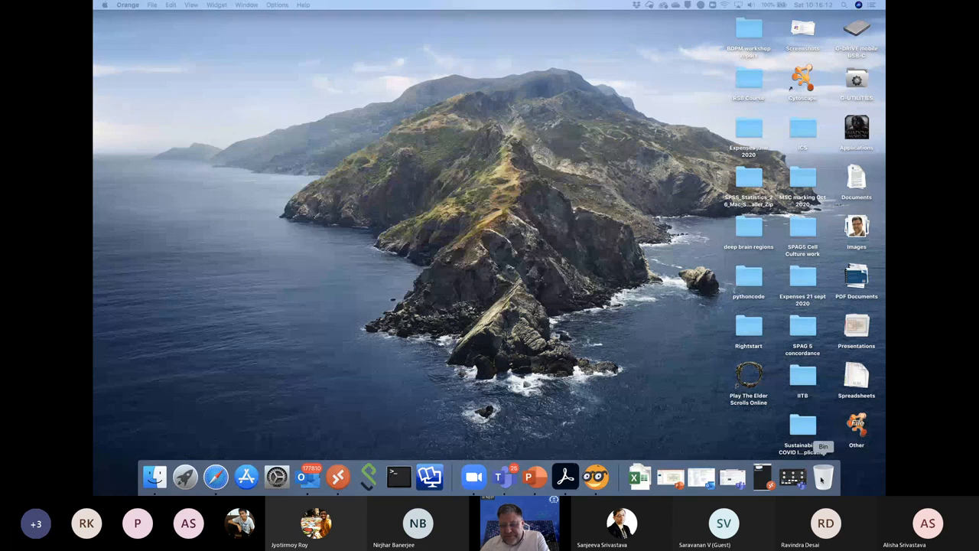
pyautogui.click(792, 477)
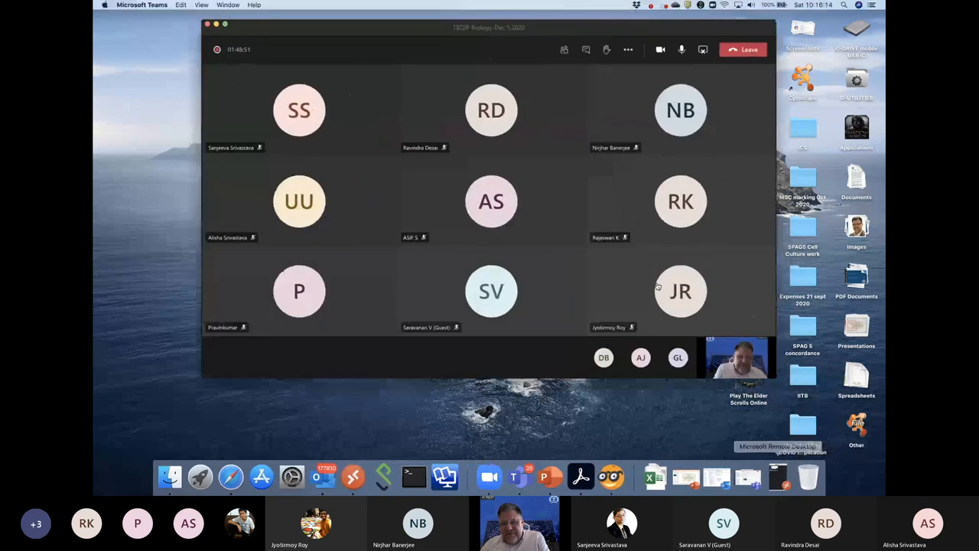
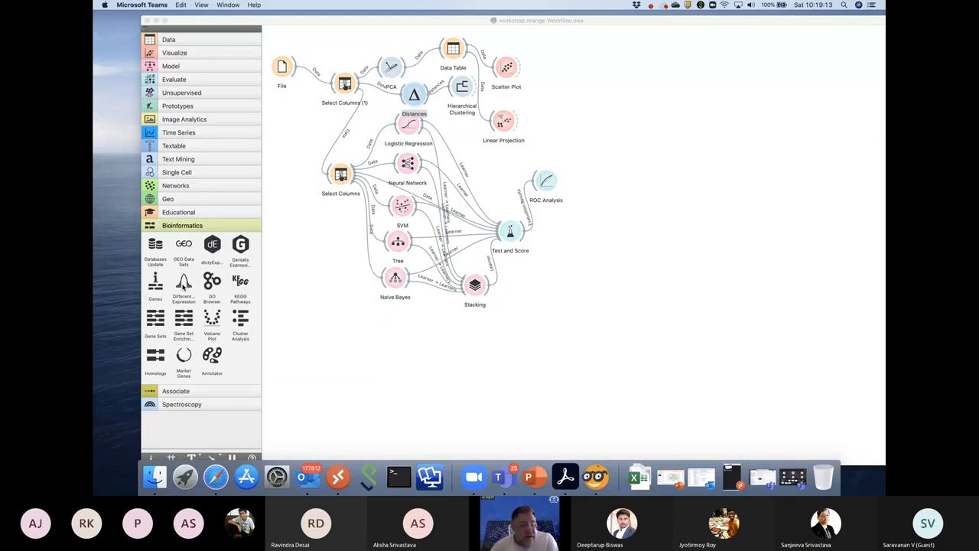
# Switch to the workshop workflow in Orange, add a Differential Expression widget to the canvas, and set its scoring method to Mann-Whitney.
pyautogui.click(246, 375)
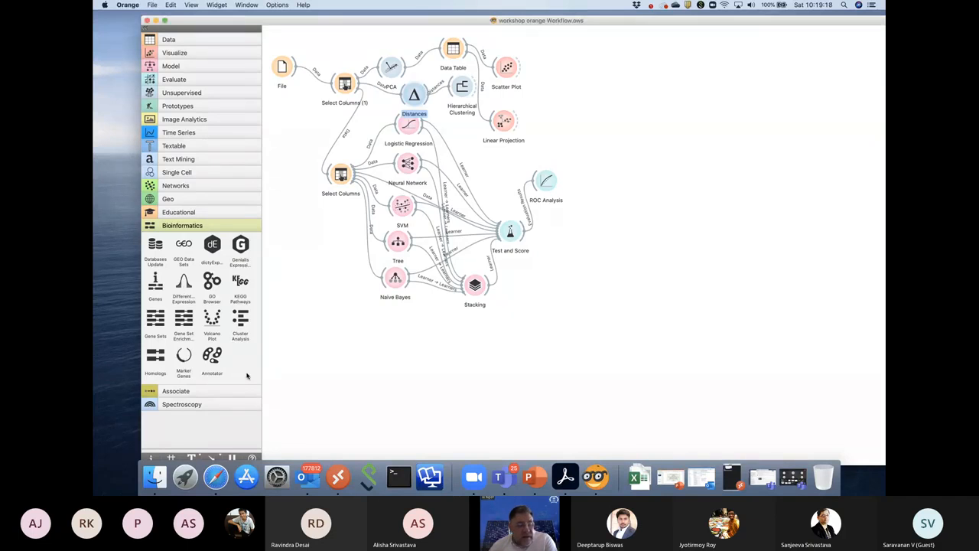
pyautogui.moveTo(184, 281); pyautogui.dragTo(658, 100)
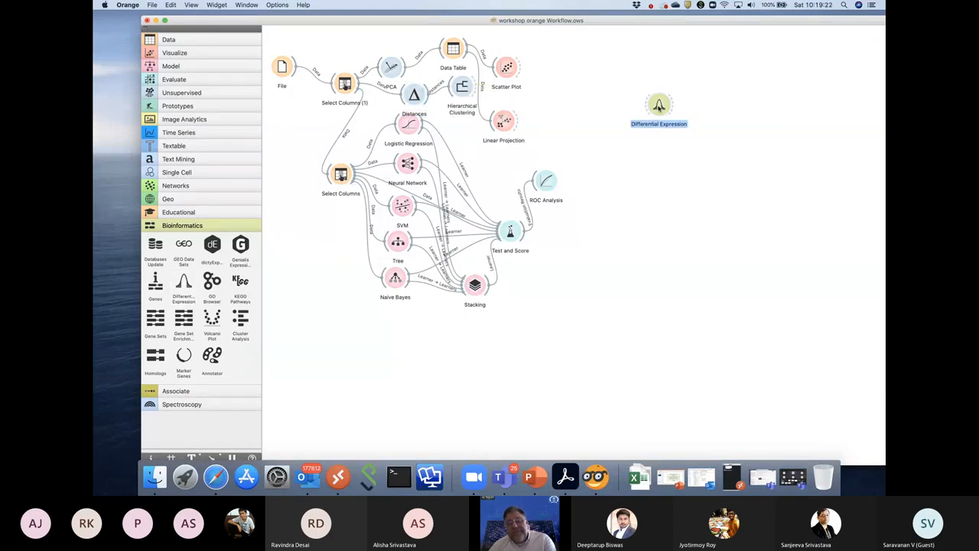
pyautogui.doubleClick(661, 103)
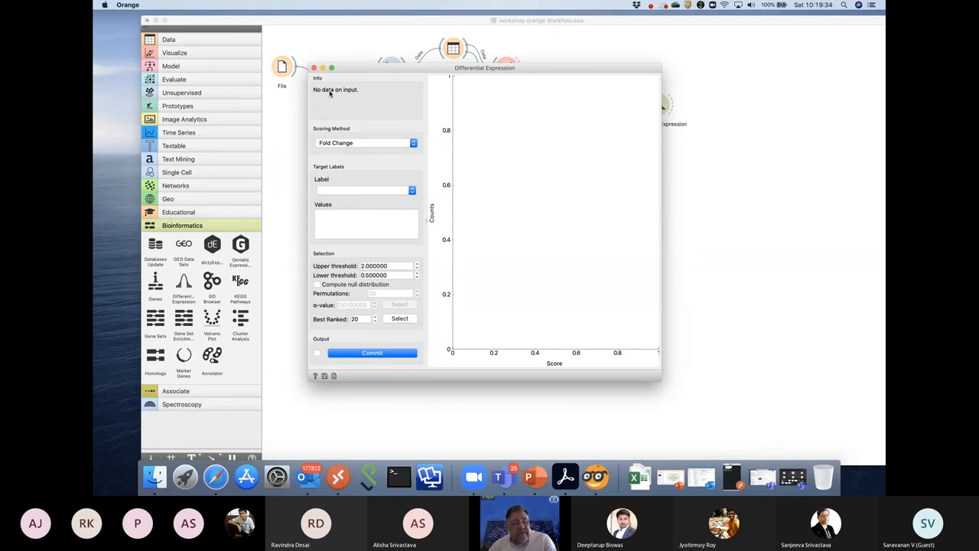
pyautogui.click(339, 146)
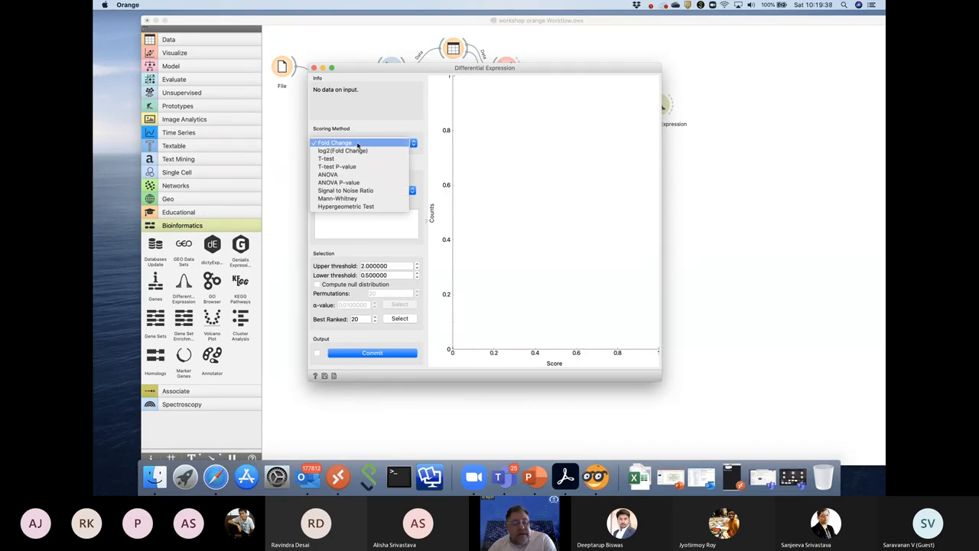
pyautogui.click(360, 199)
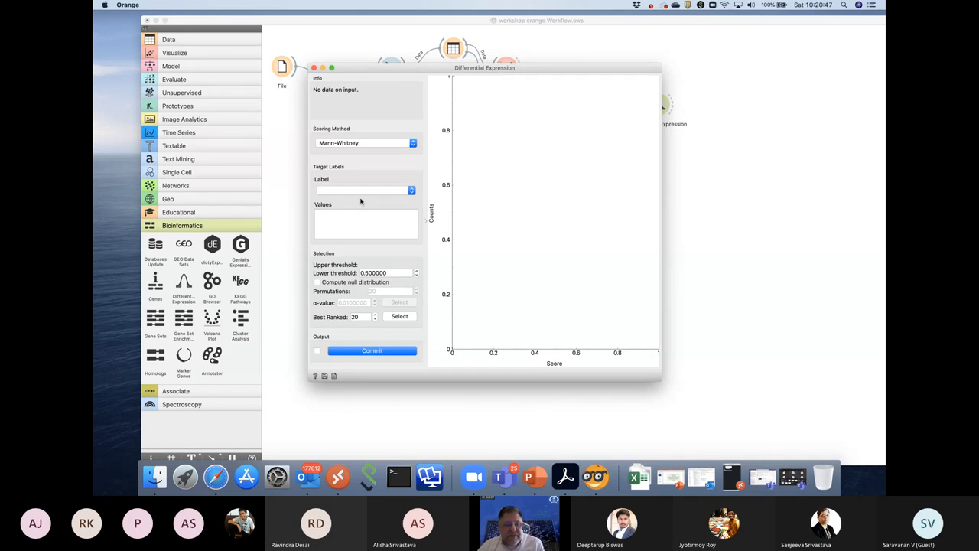
pyautogui.click(314, 68)
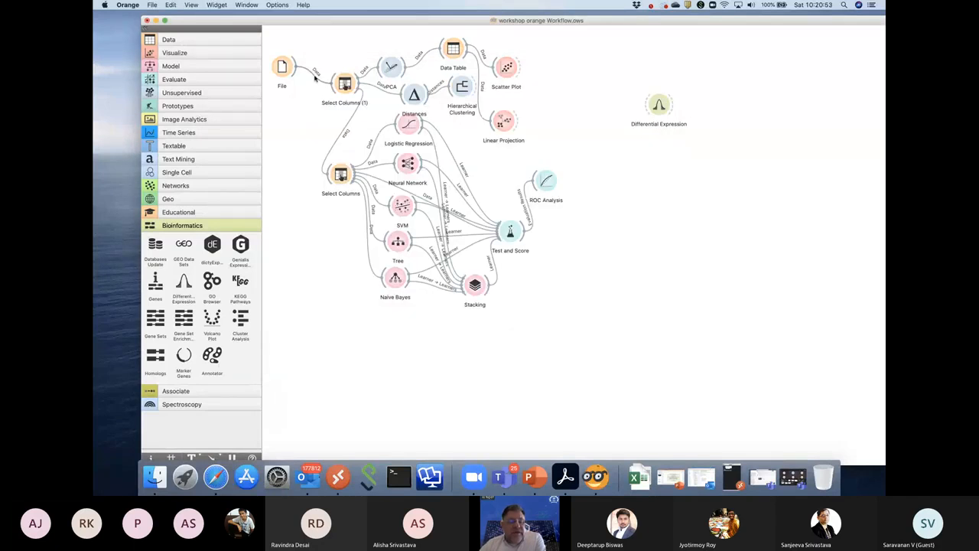
# Move the Differential Expression widget next to Linear Projection and review its settings window.
pyautogui.click(315, 75)
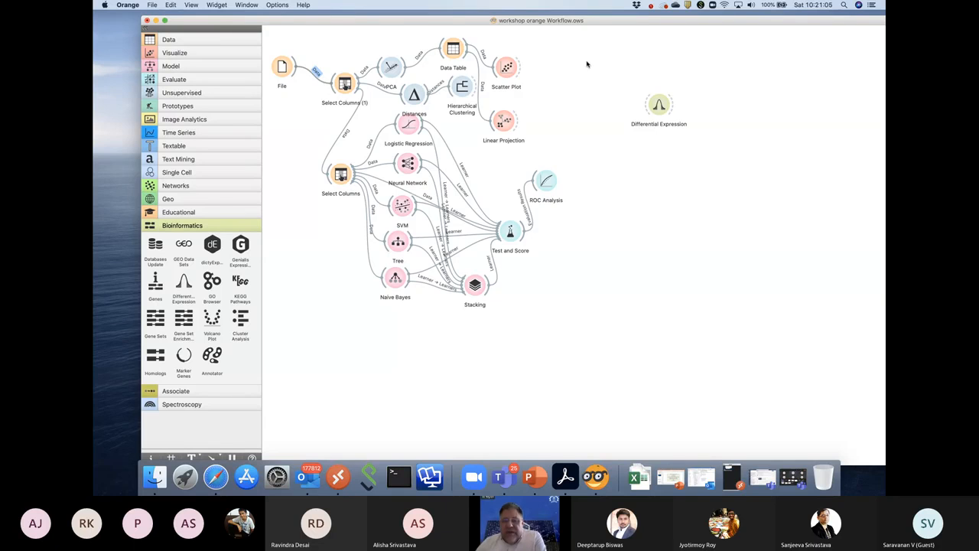
pyautogui.moveTo(659, 113); pyautogui.dragTo(575, 127)
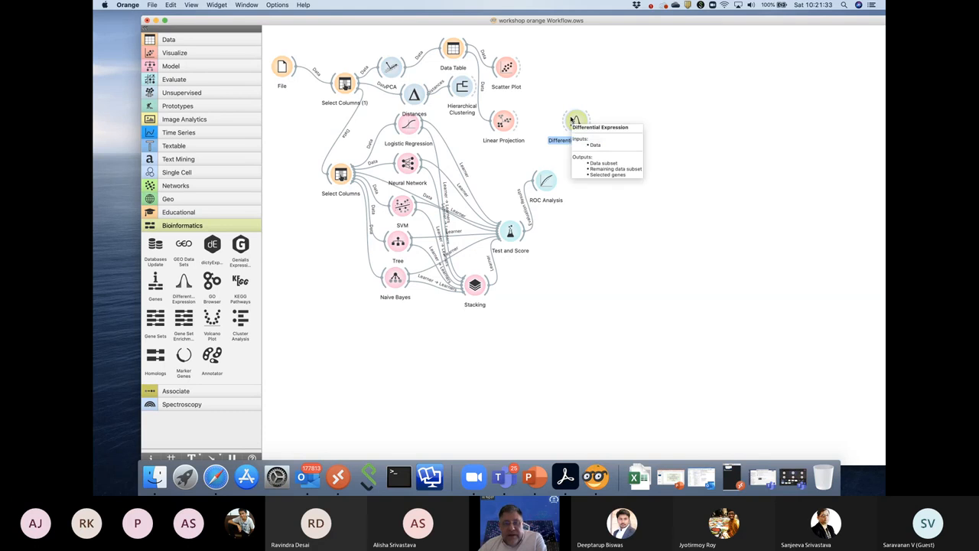
pyautogui.doubleClick(572, 120)
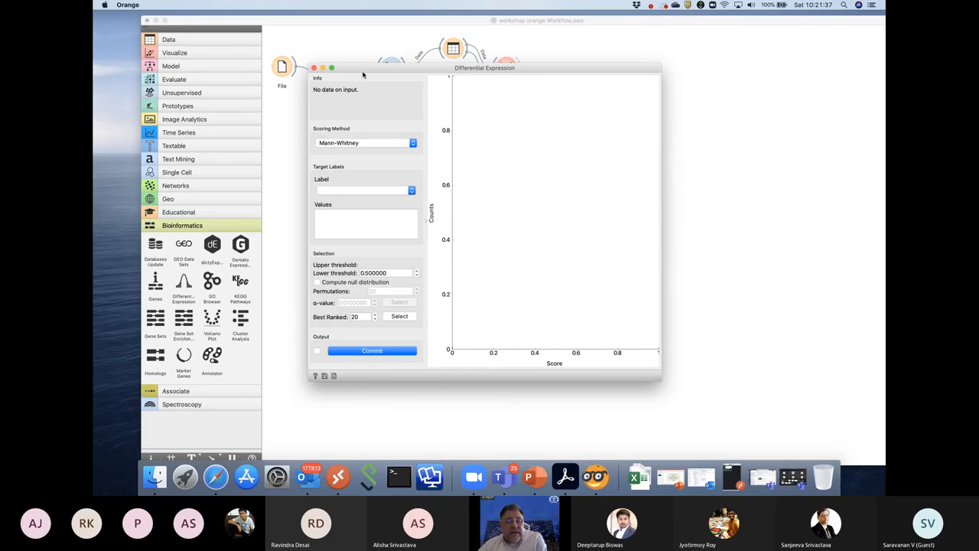
pyautogui.moveTo(363, 74); pyautogui.dragTo(405, 131)
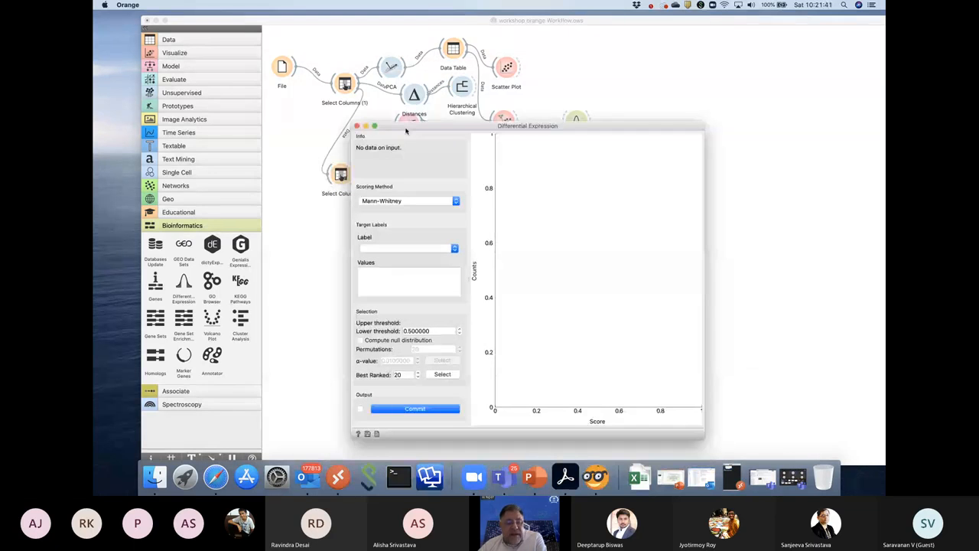
pyautogui.click(355, 127)
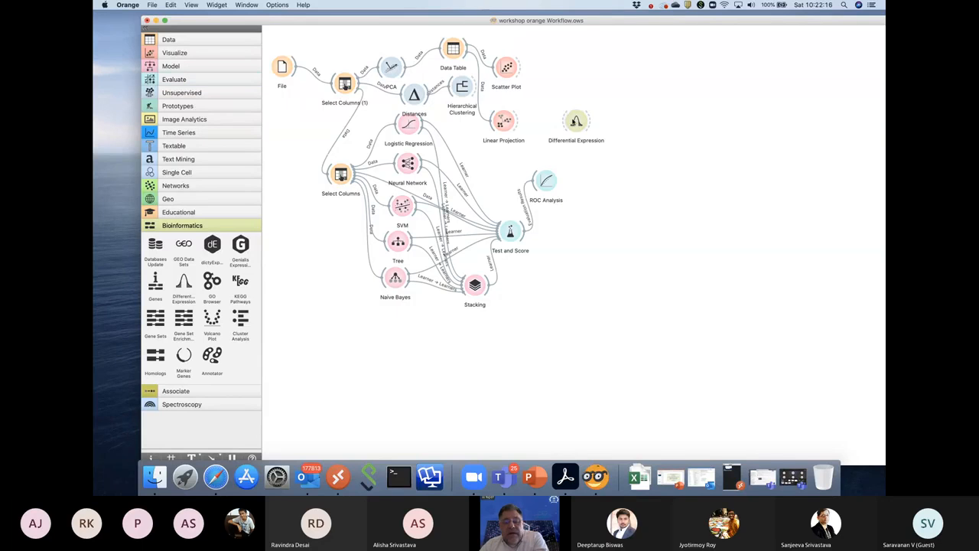
# Connect Select Columns (1) to the Differential Expression widget, place the widget below it, and open its settings.
pyautogui.moveTo(575, 120); pyautogui.dragTo(503, 31)
pyautogui.click(356, 42)
pyautogui.doubleClick(389, 113)
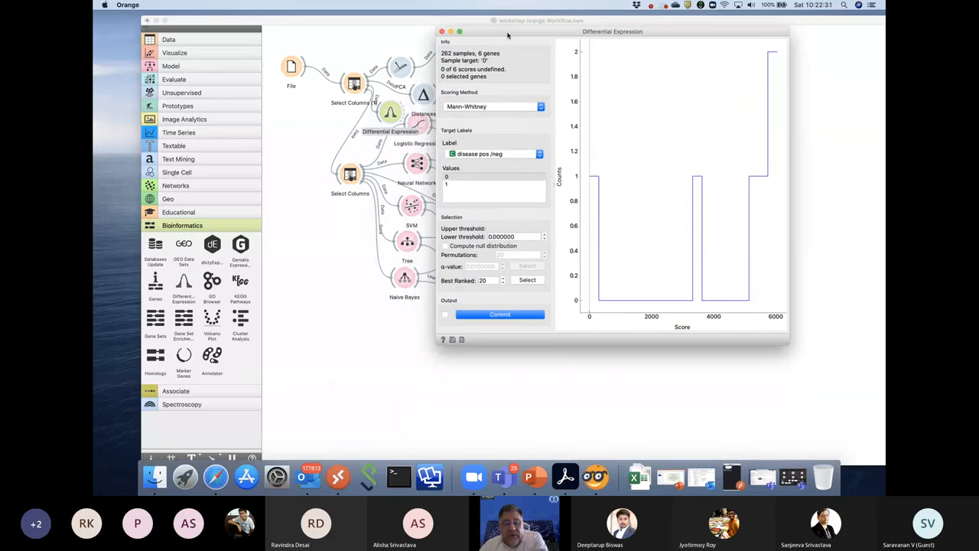
# Compare target values 0 and 1 of the disease pos /neg label in Differential Expression, leaving 1 selected.
pyautogui.click(450, 185)
pyautogui.click(459, 178)
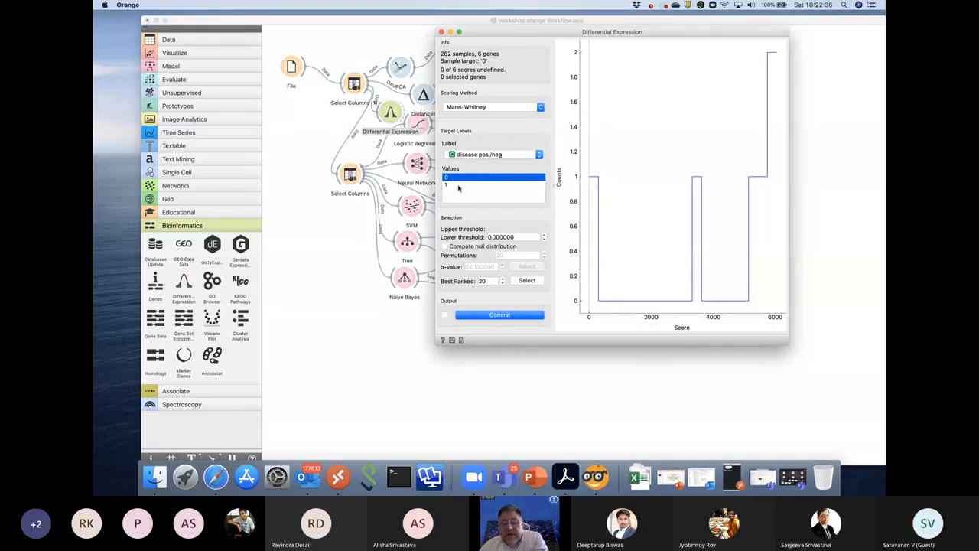
pyautogui.click(458, 185)
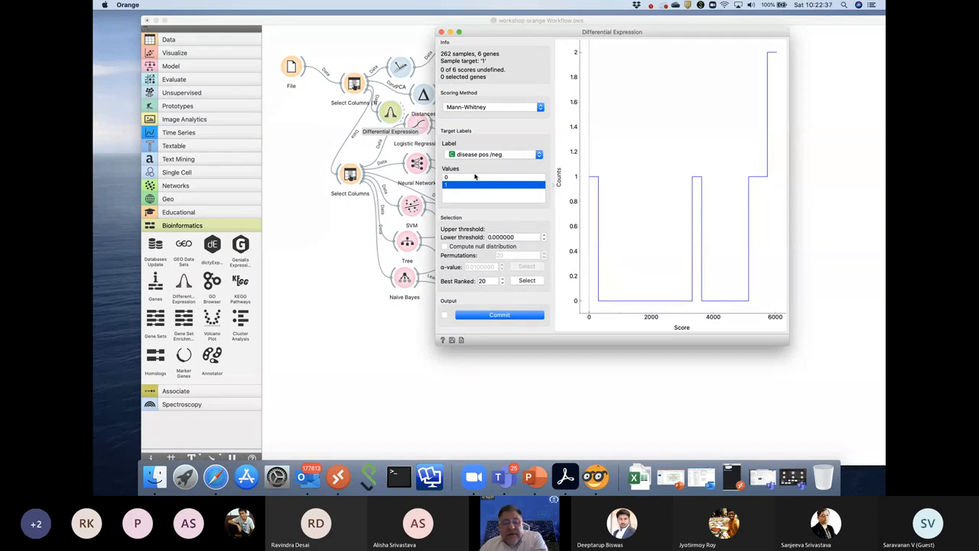
pyautogui.click(474, 177)
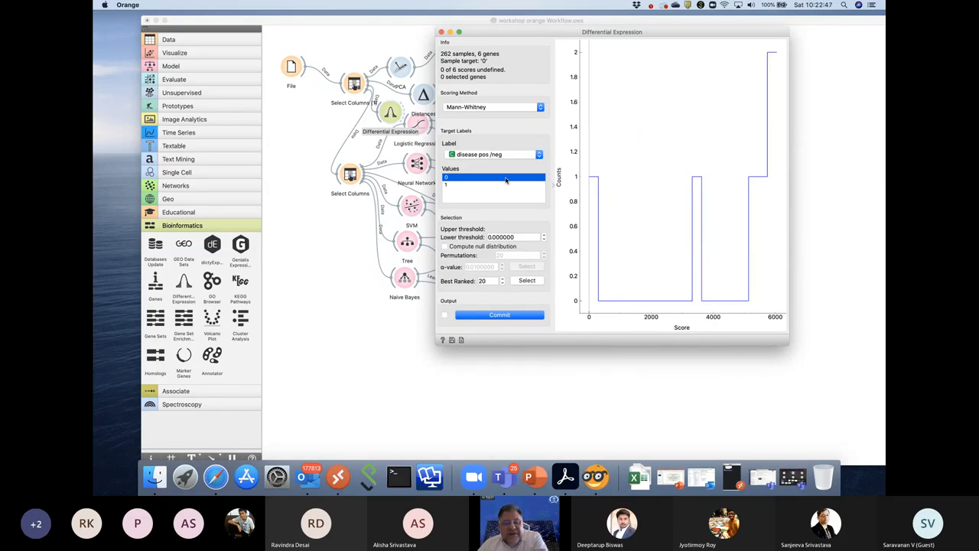
pyautogui.click(471, 185)
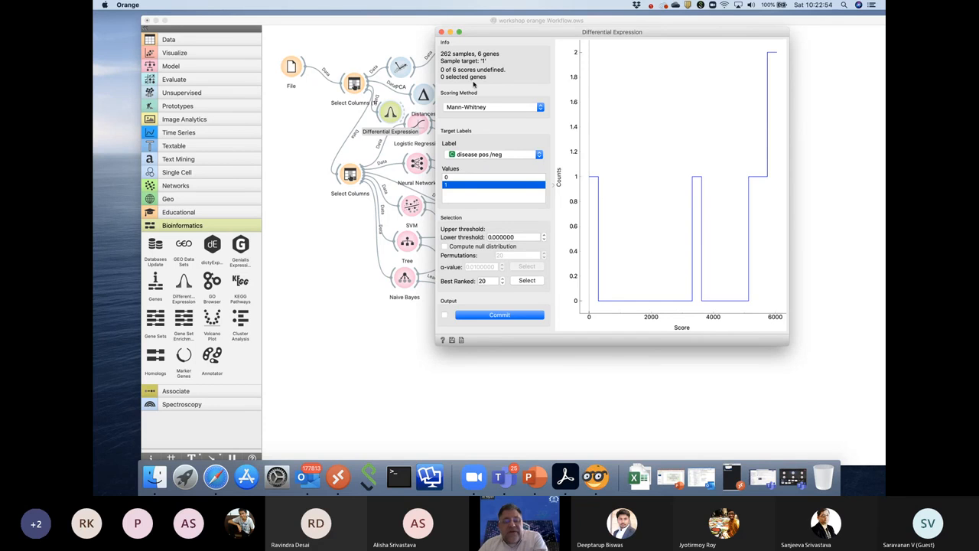
# Close the Differential Expression settings and read through the widget's help page on inputs, outputs, scoring methods and selection.
pyautogui.click(442, 32)
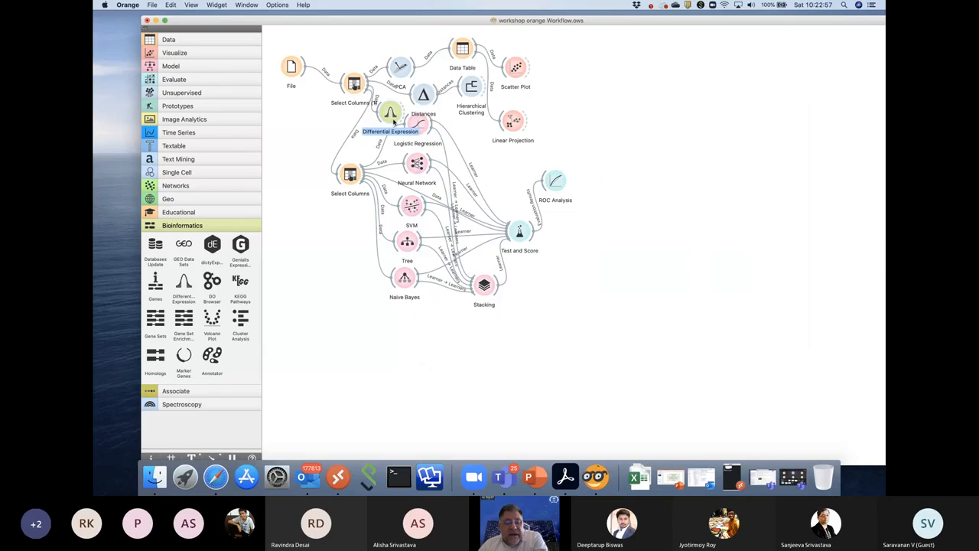
pyautogui.click(307, 118)
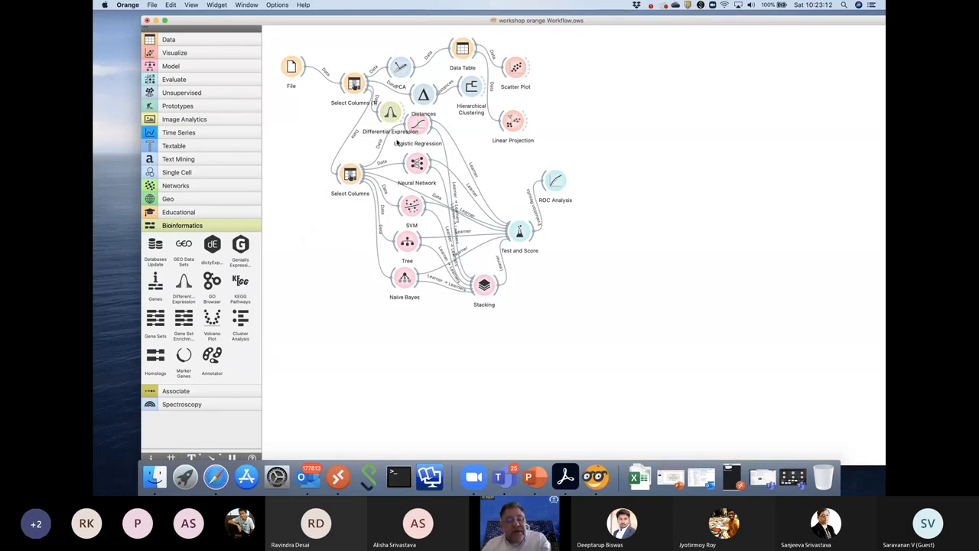
pyautogui.rightClick(385, 124)
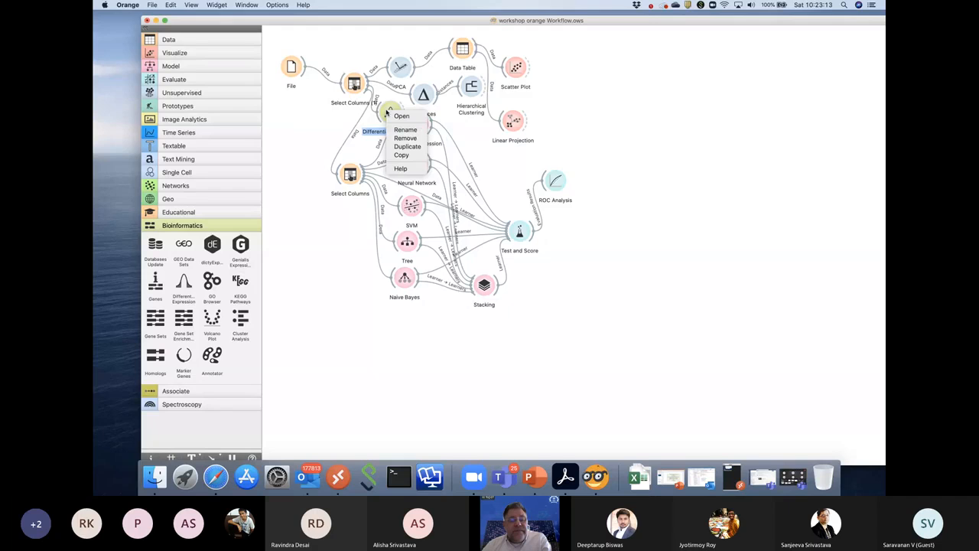
pyautogui.click(401, 169)
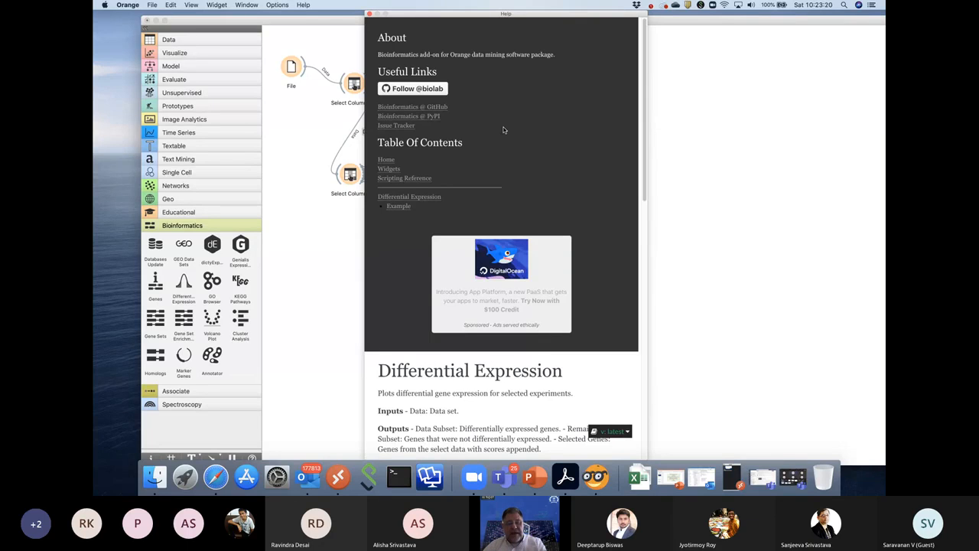
pyautogui.scroll(-10, 499, 146)
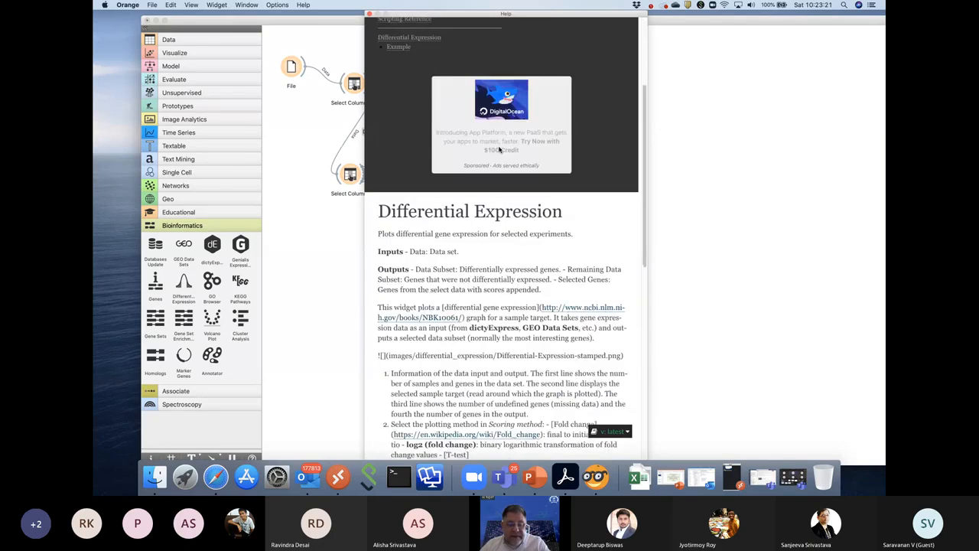
pyautogui.scroll(-5, 499, 149)
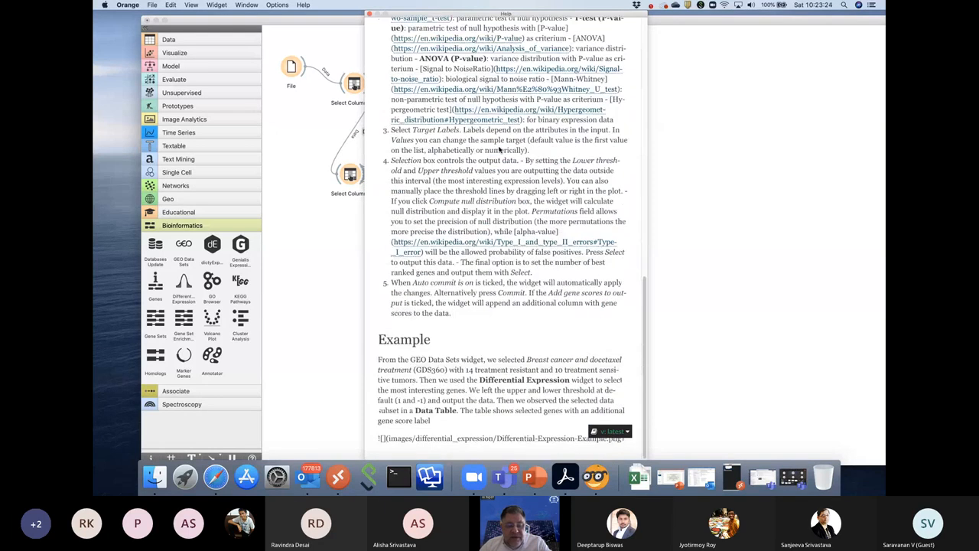
pyautogui.scroll(20, 499, 149)
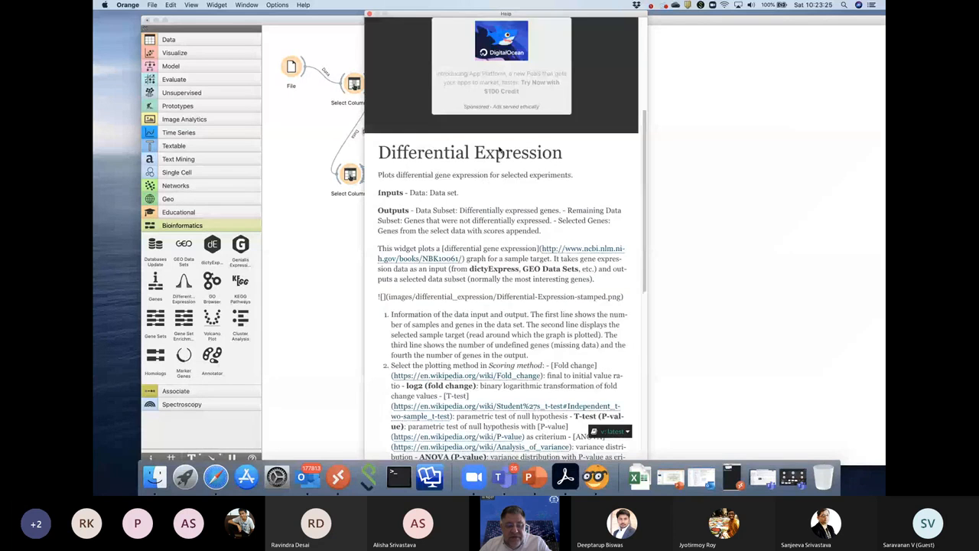
pyautogui.click(369, 14)
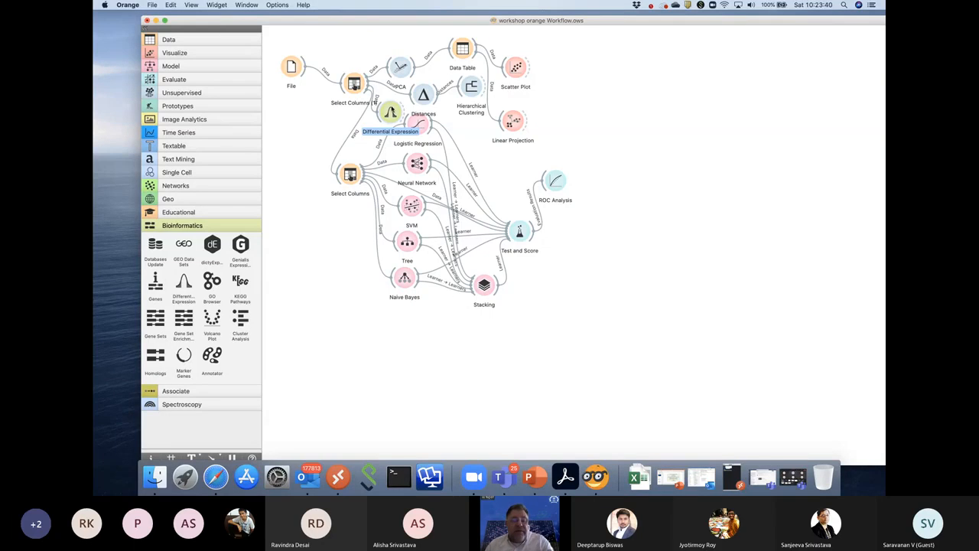
# Reopen the Differential Expression settings for another brief look at the score plot, and close them.
pyautogui.doubleClick(392, 111)
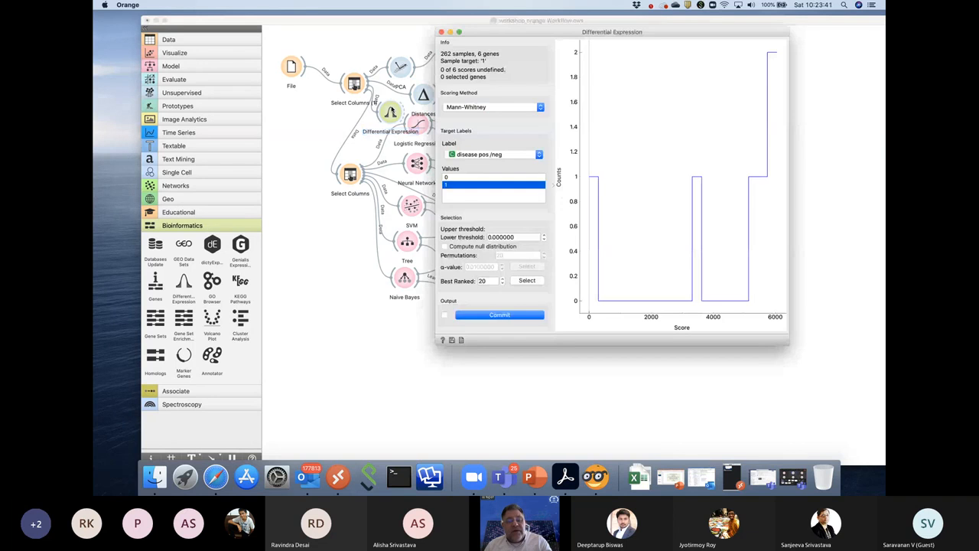
pyautogui.click(442, 32)
pyautogui.click(389, 116)
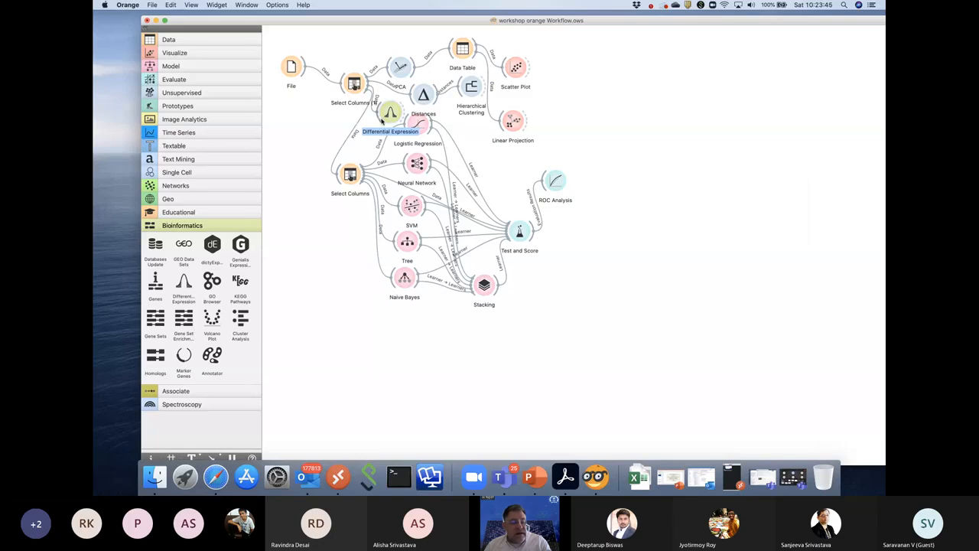
# Add two more Differential Expression widgets and move the last one to the empty canvas area beyond Scatter Plot.
pyautogui.click(183, 284)
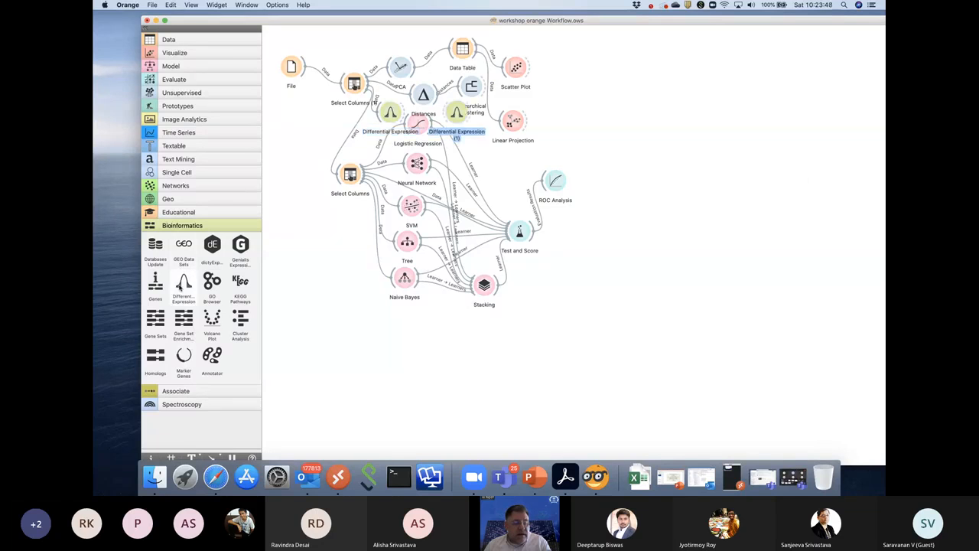
pyautogui.click(184, 284)
pyautogui.moveTo(523, 113); pyautogui.dragTo(713, 104)
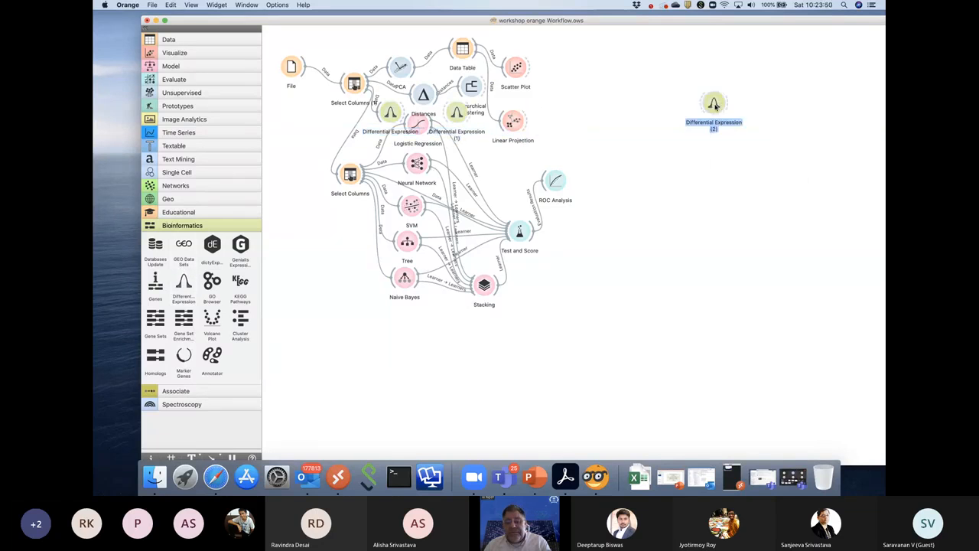
pyautogui.rightClick(714, 104)
pyautogui.click(644, 116)
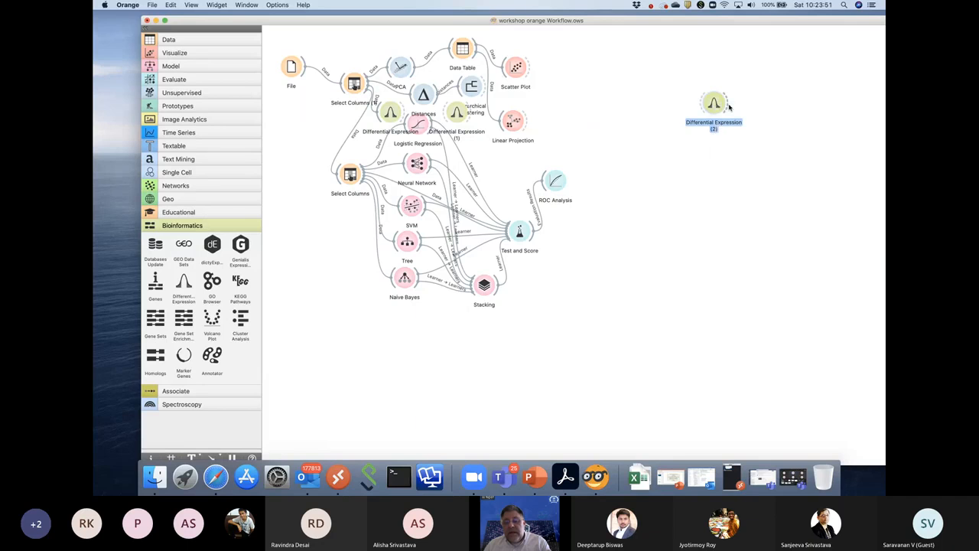
# Examine the scoring methods offered by the isolated Differential Expression widget, leaving Fold Change selected, and close its settings.
pyautogui.doubleClick(725, 105)
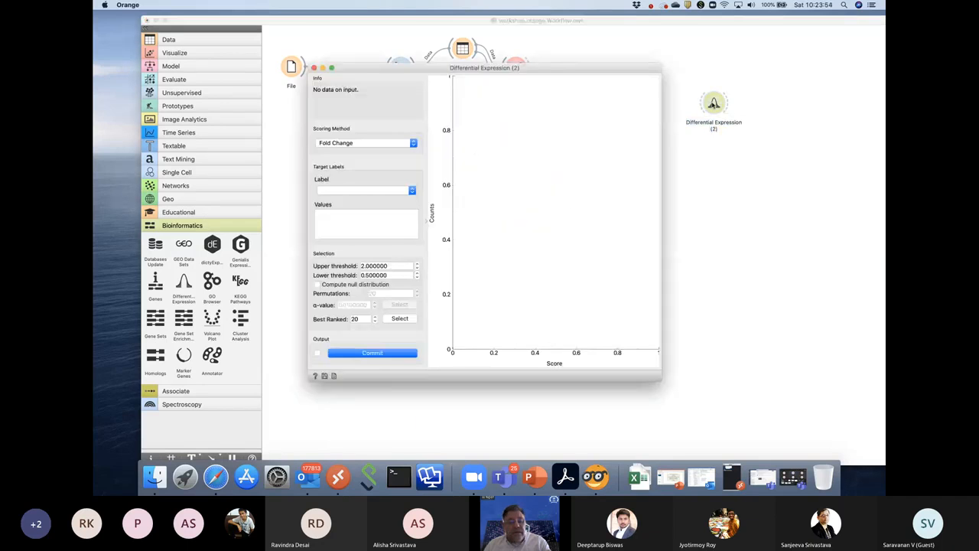
pyautogui.click(375, 142)
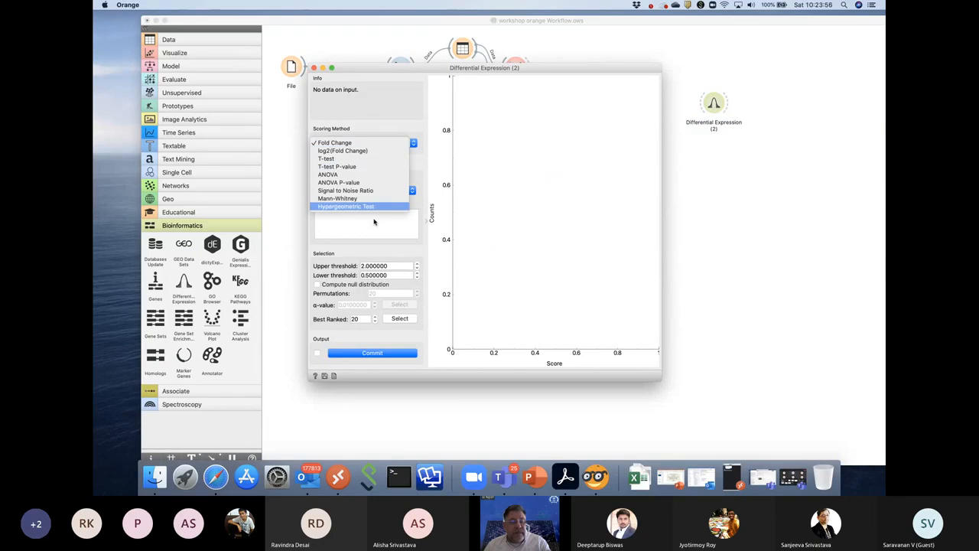
pyautogui.click(314, 68)
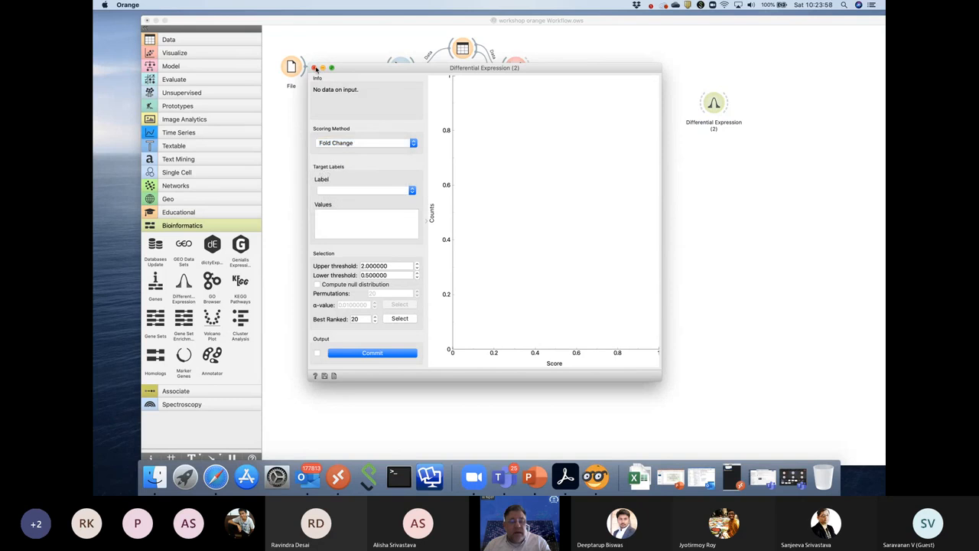
pyautogui.click(314, 68)
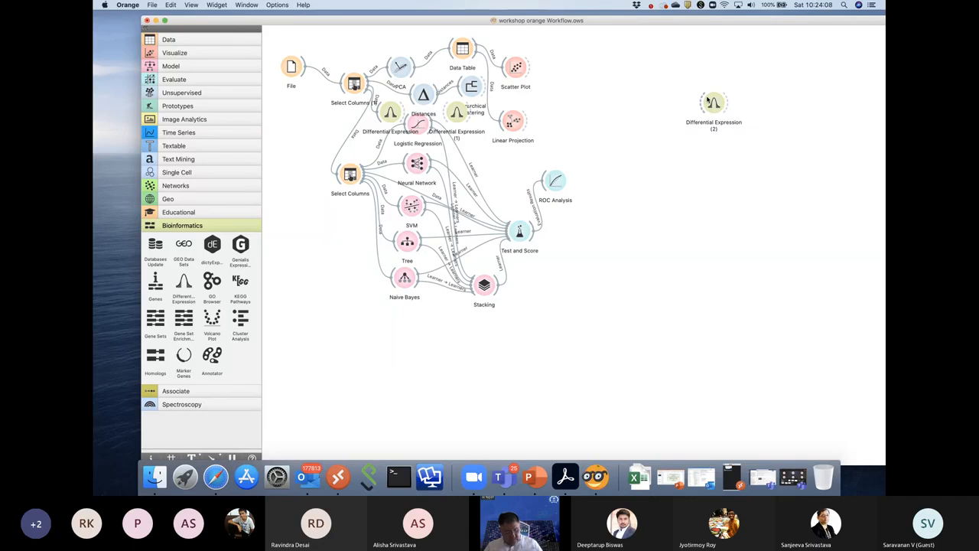
# Delete all three Differential Expression widgets from the workflow.
pyautogui.click(718, 109)
pyautogui.press('Delete')
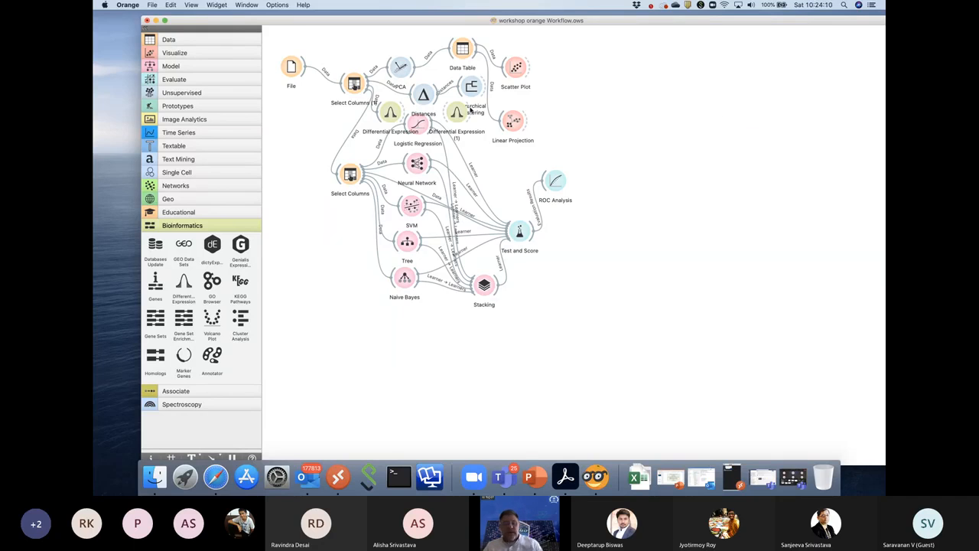
pyautogui.click(457, 113)
pyautogui.press('Delete')
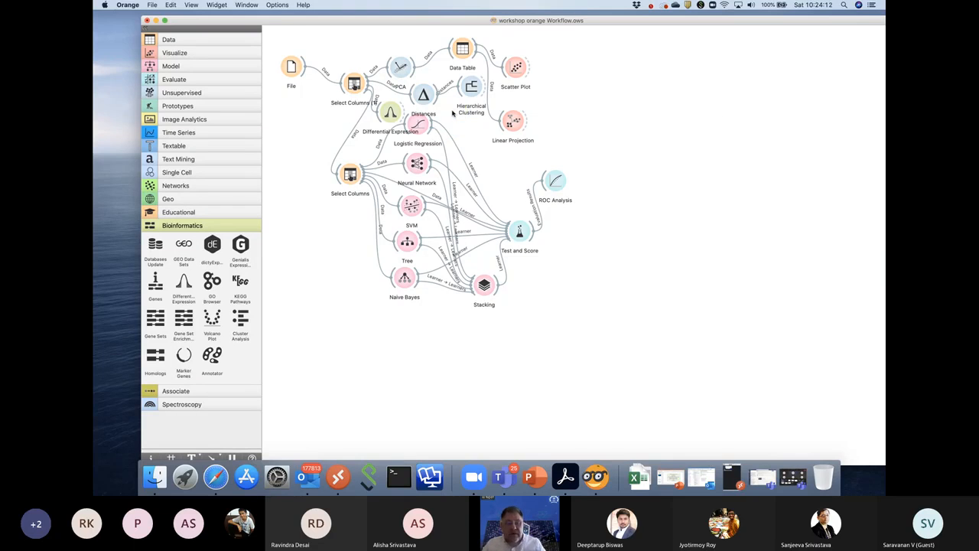
pyautogui.click(386, 115)
pyautogui.press('Delete')
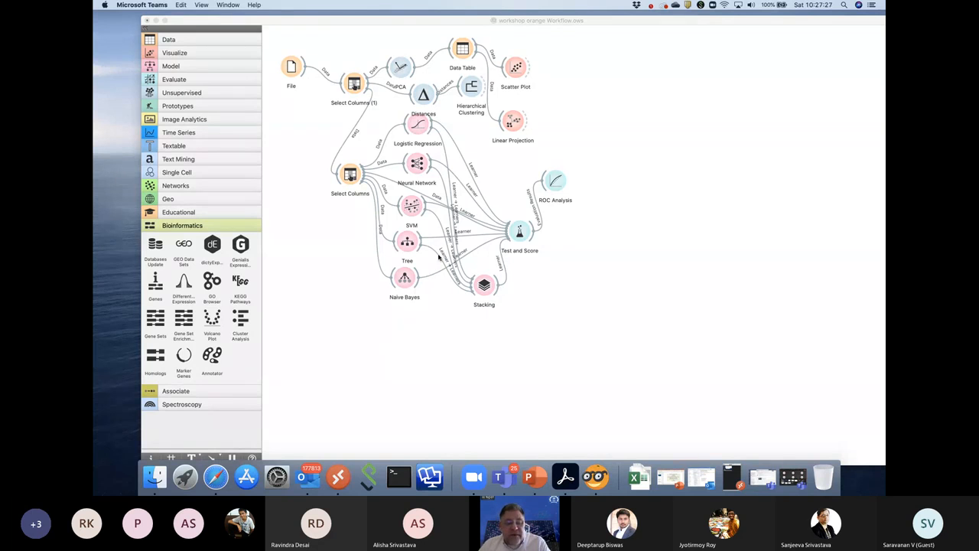
# Delete the link from Tree to Stacking and review the evaluation results in Test and Score.
pyautogui.click(439, 257)
pyautogui.press('Delete')
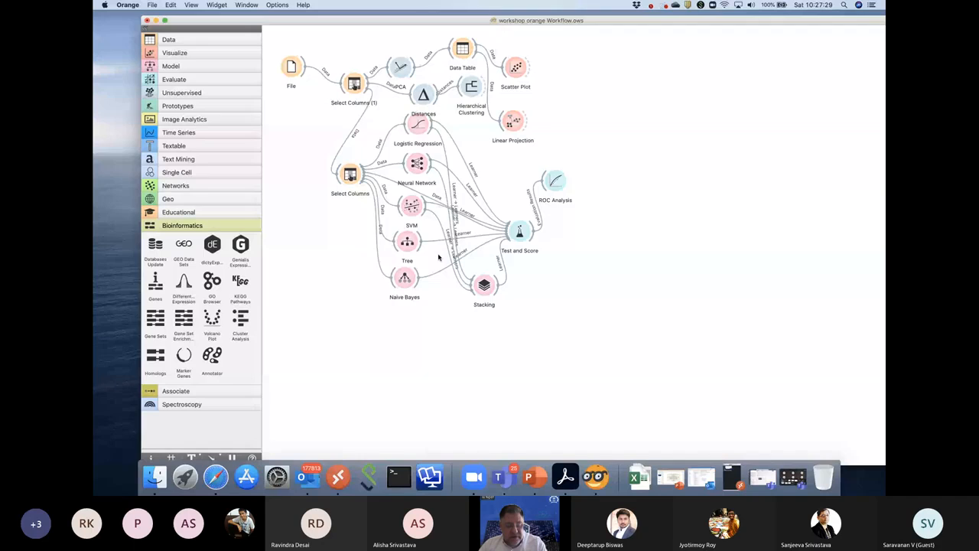
pyautogui.doubleClick(517, 231)
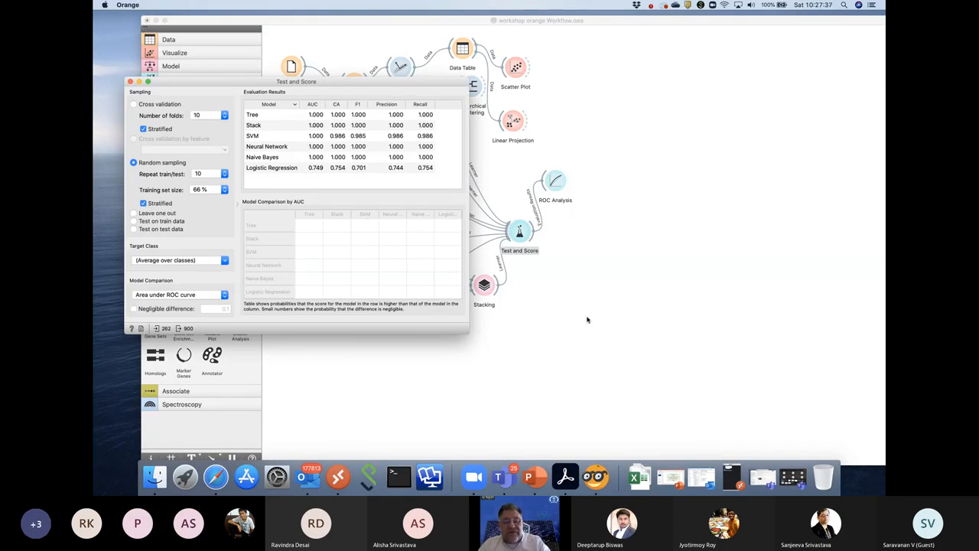
pyautogui.moveTo(248, 86); pyautogui.dragTo(520, 47)
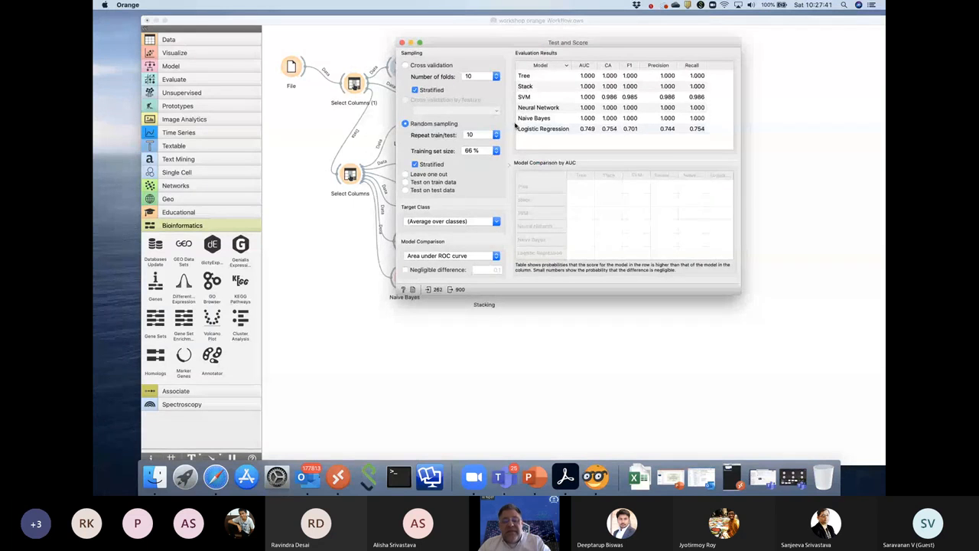
pyautogui.click(402, 43)
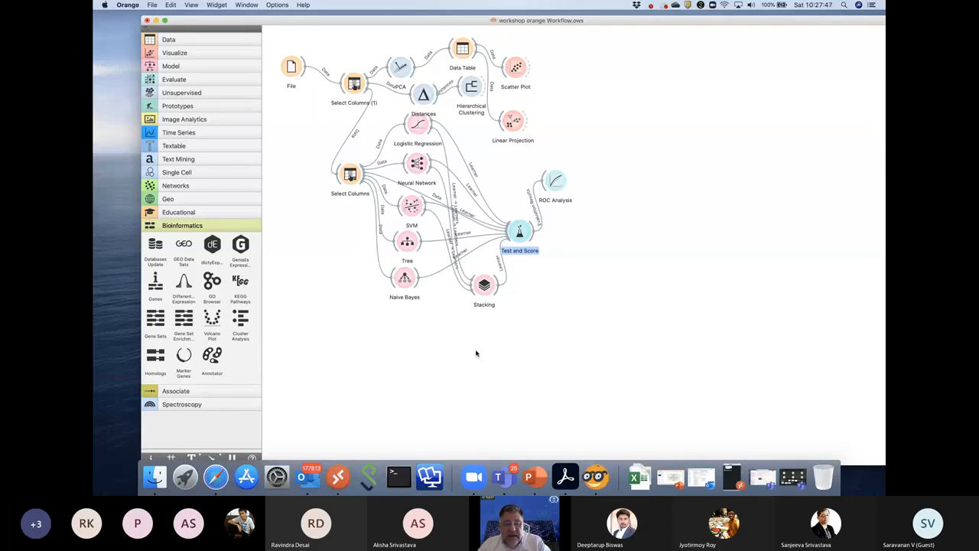
# Add a second Stacking widget from the Model category just below the existing Stacking widget.
pyautogui.click(171, 66)
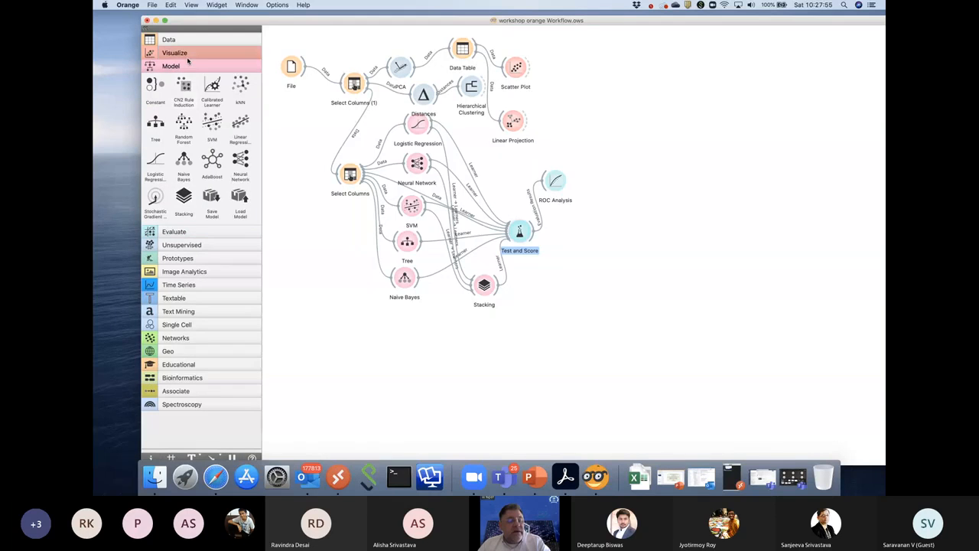
pyautogui.click(187, 56)
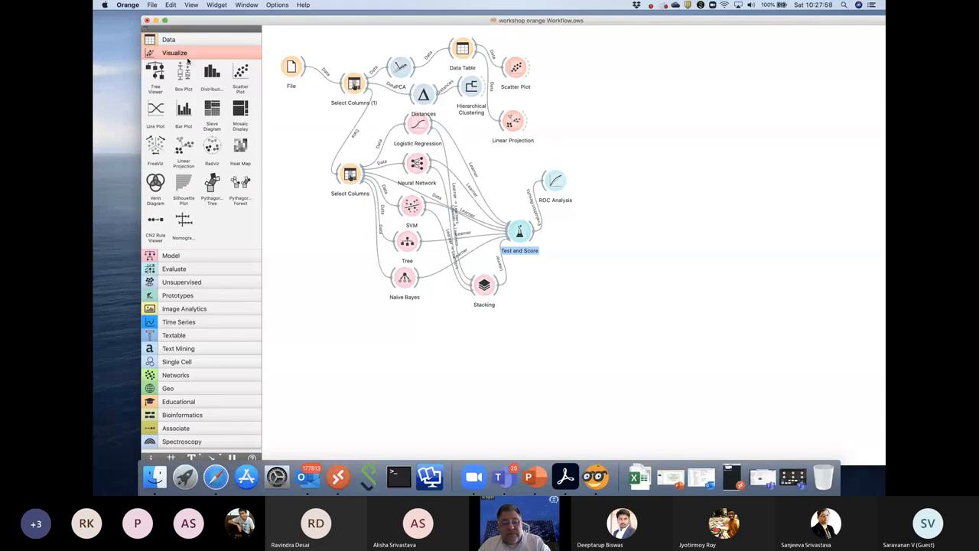
pyautogui.click(188, 258)
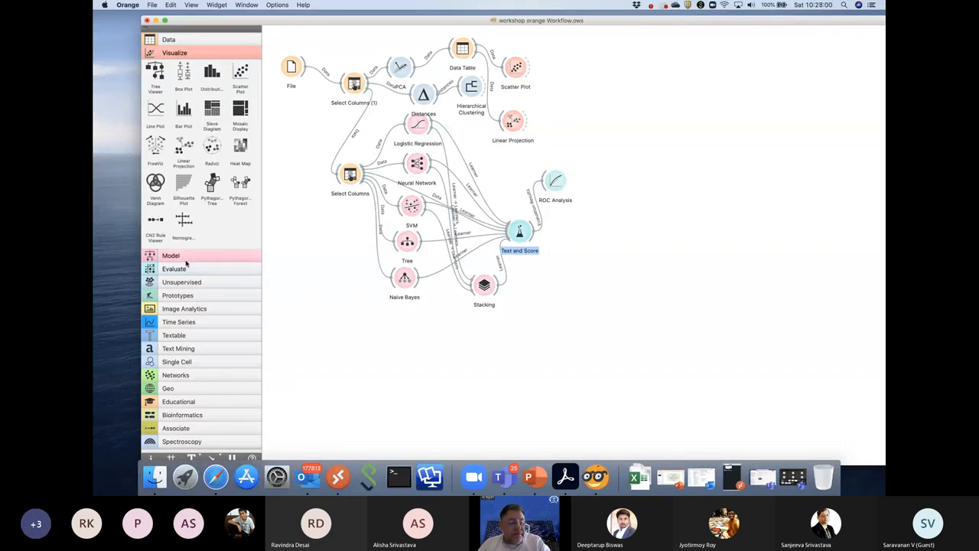
pyautogui.moveTo(183, 199); pyautogui.dragTo(475, 321)
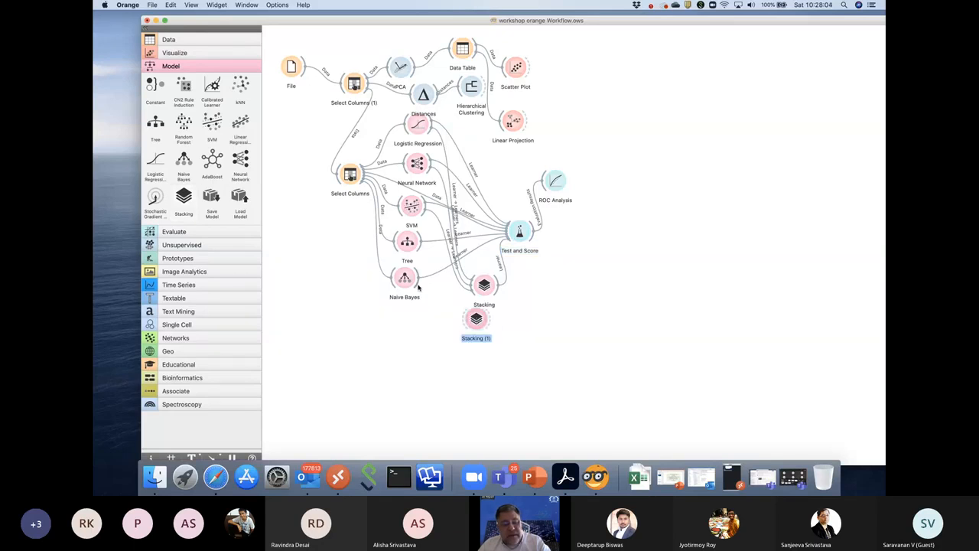
# Connect the Learner outputs of Naive Bayes and Tree to the Learners input of the second Stacking widget.
pyautogui.moveTo(416, 286); pyautogui.dragTo(474, 319)
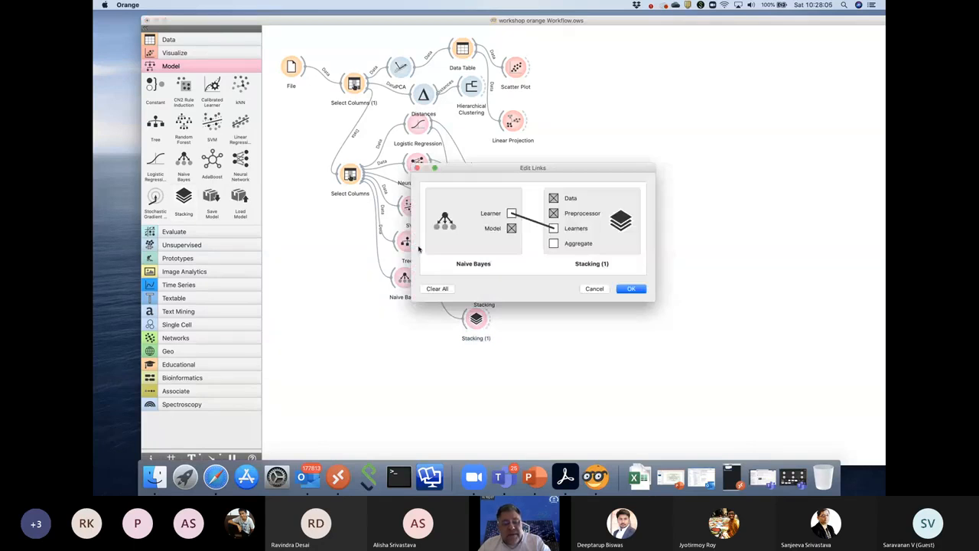
pyautogui.click(630, 289)
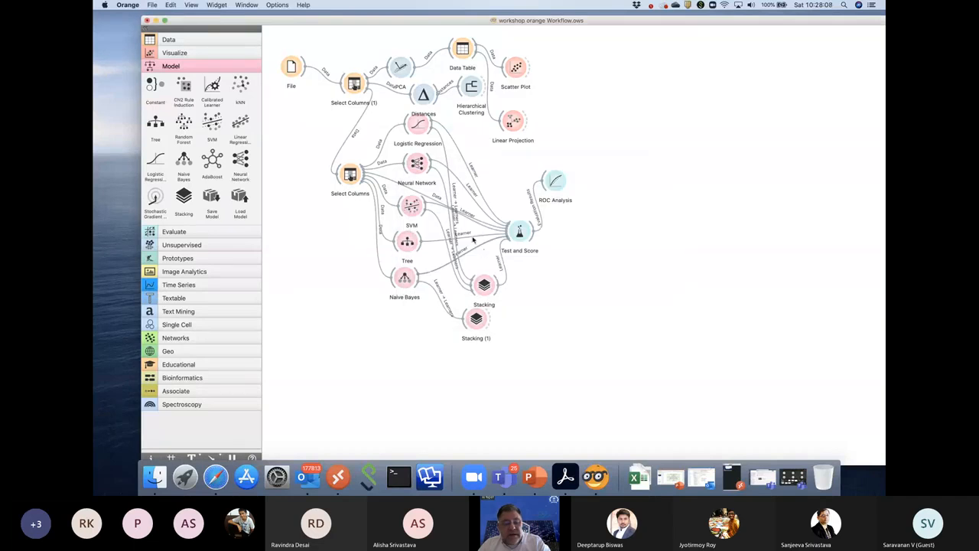
pyautogui.moveTo(469, 306); pyautogui.dragTo(419, 243)
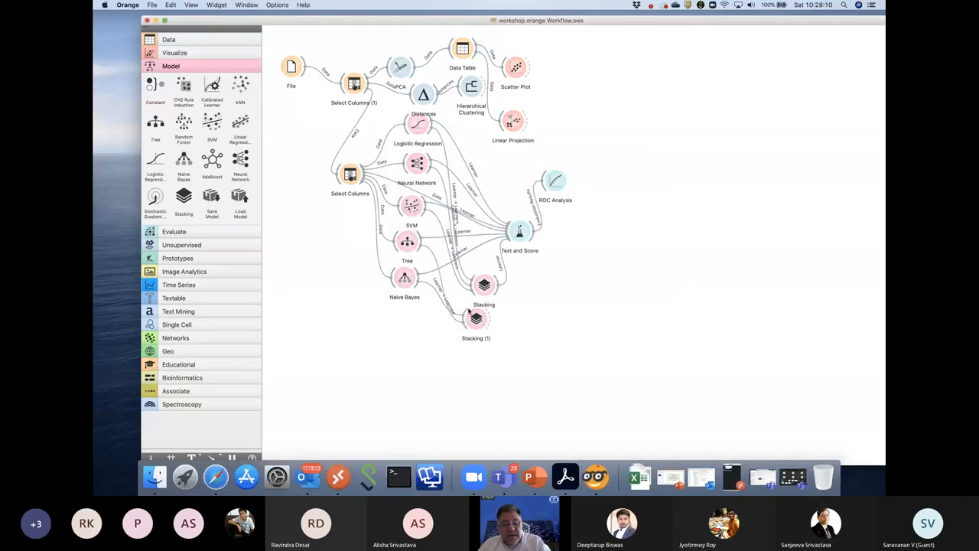
pyautogui.click(631, 289)
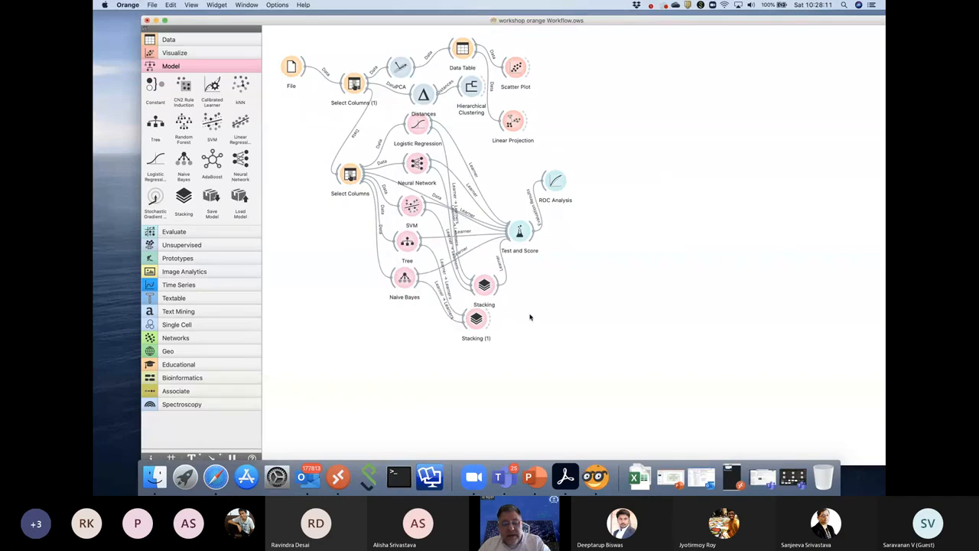
# Link the second Stacking widget to Test and Score and review the model evaluation results.
pyautogui.moveTo(492, 320); pyautogui.dragTo(510, 235)
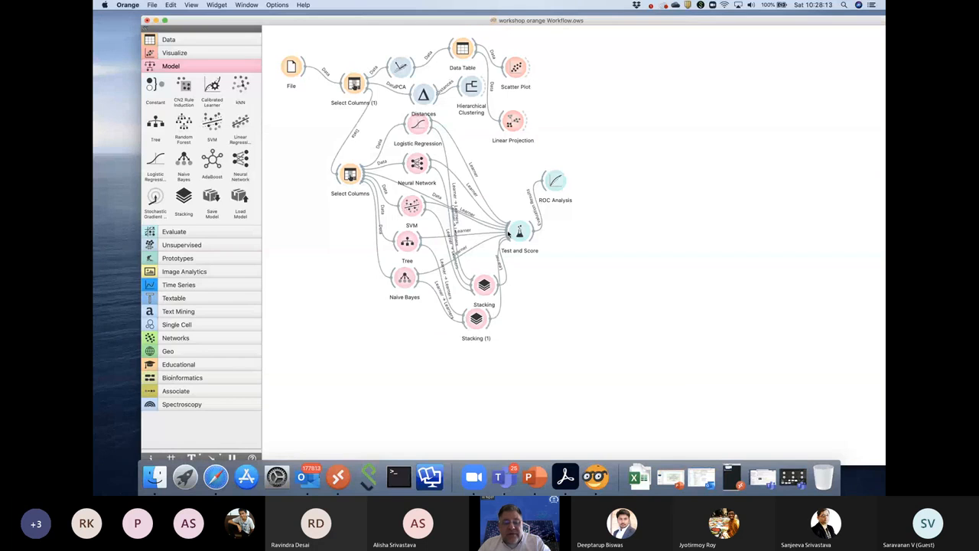
pyautogui.doubleClick(520, 231)
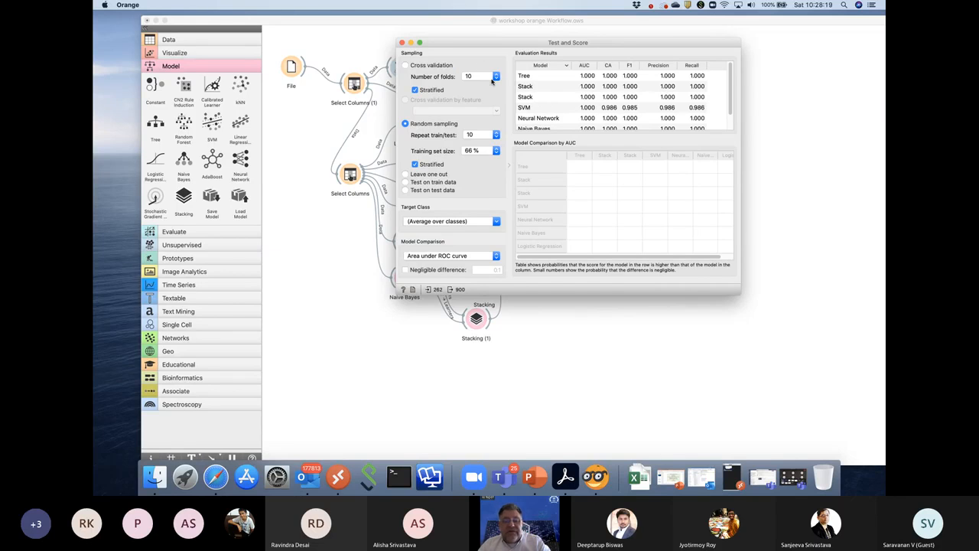
pyautogui.click(401, 42)
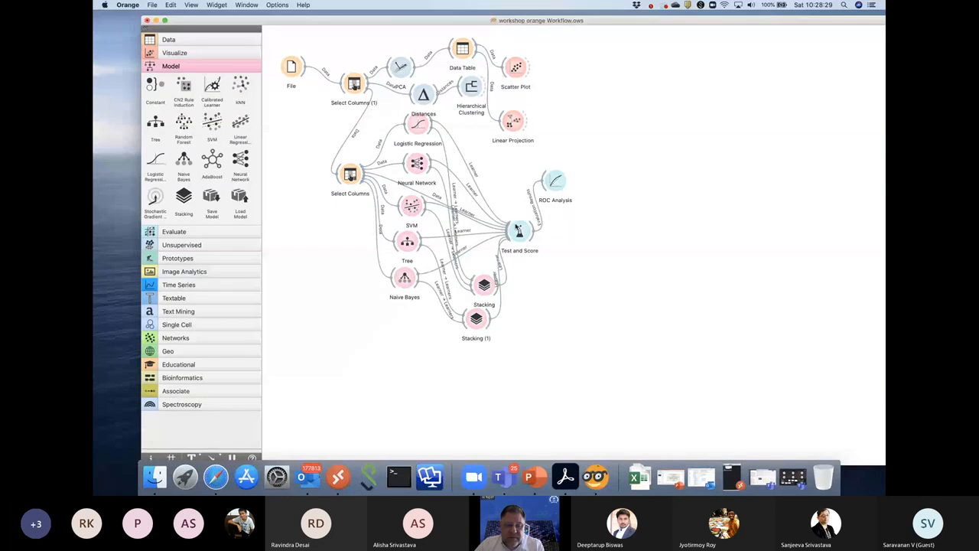
# Check the model scores in Test and Score and rename the second Stacking widget as STK2.
pyautogui.doubleClick(518, 229)
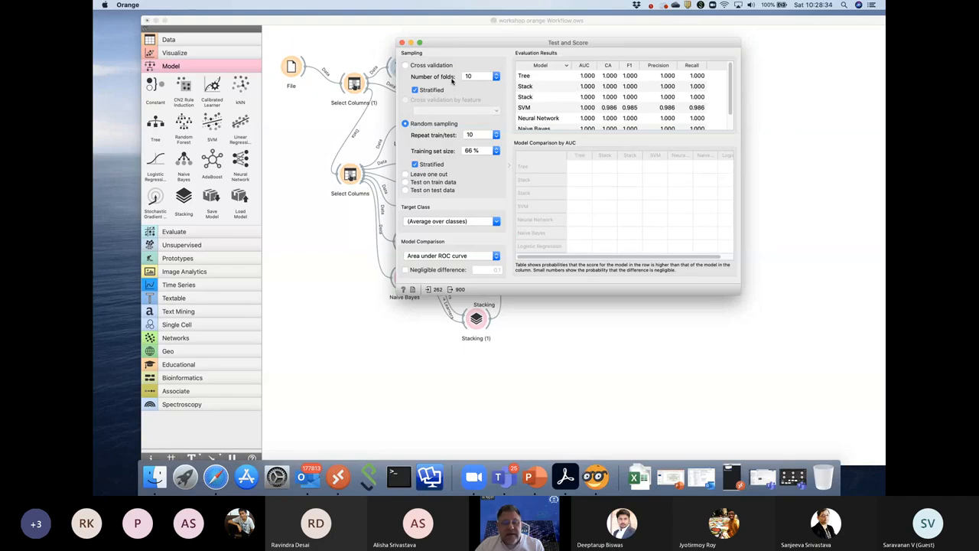
pyautogui.click(402, 42)
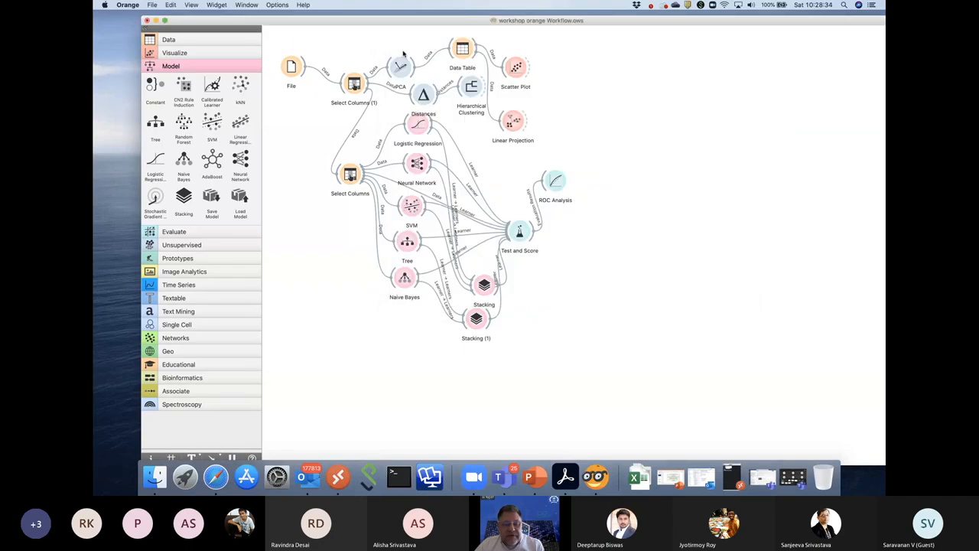
pyautogui.doubleClick(479, 332)
pyautogui.click(475, 325)
pyautogui.click(474, 324)
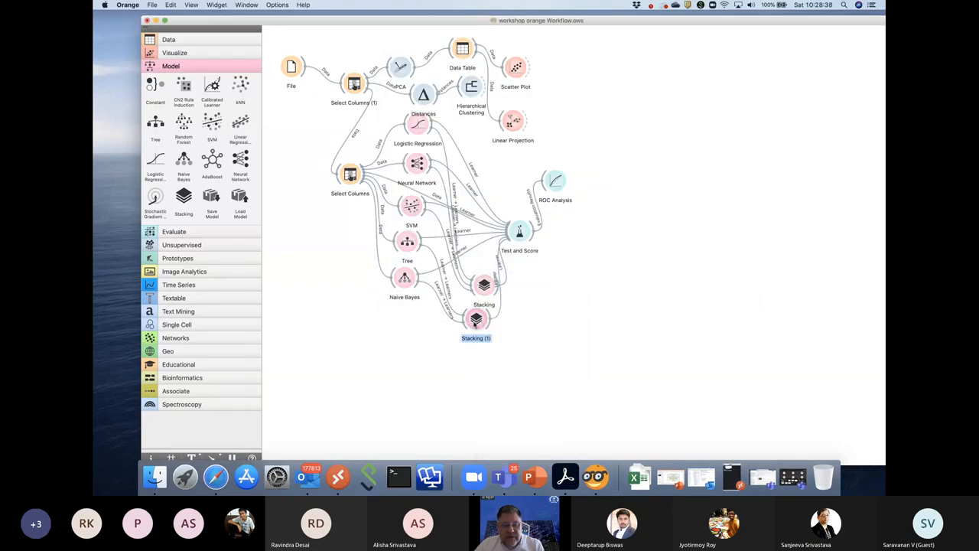
pyautogui.rightClick(474, 324)
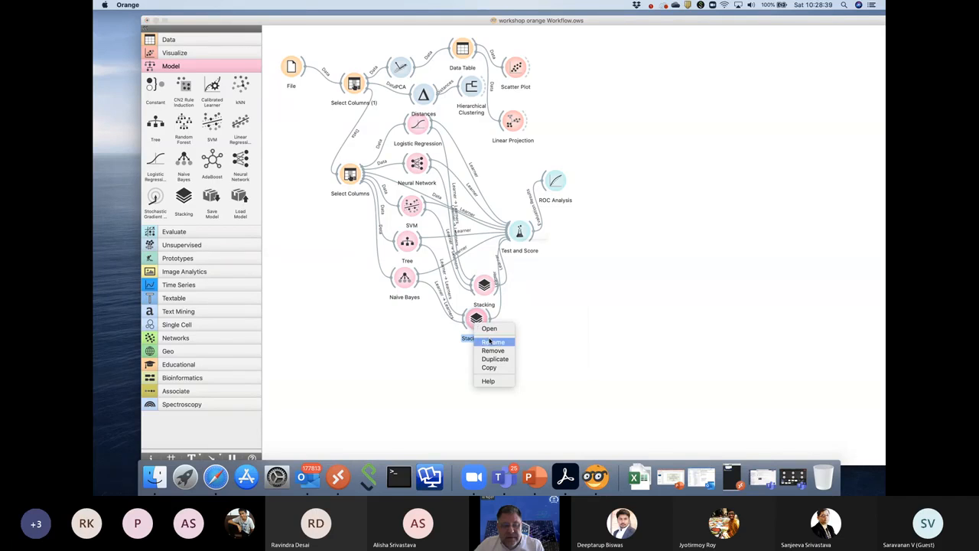
pyautogui.click(490, 342)
pyautogui.click(532, 238)
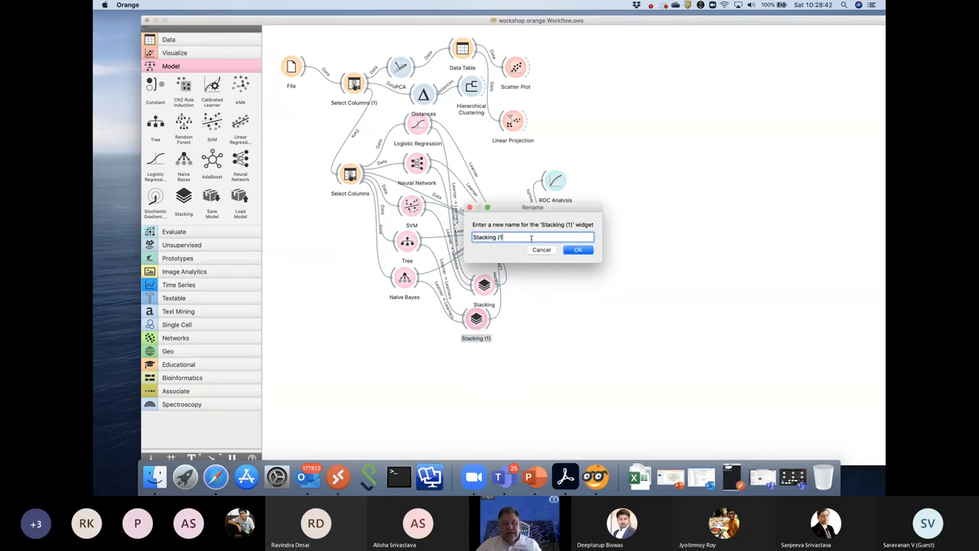
pyautogui.press('BackSpace')
pyautogui.press('BackSpace')
pyautogui.press('BackSpace')
pyautogui.press('BackSpace')
pyautogui.press('BackSpace')
pyautogui.press('BackSpace')
pyautogui.press('BackSpace')
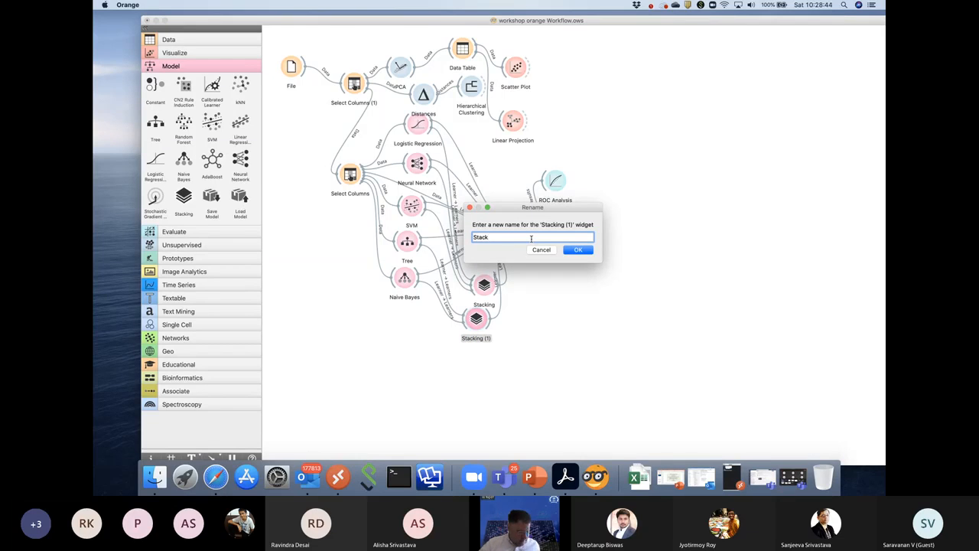
pyautogui.press('BackSpace')
pyautogui.press('BackSpace')
pyautogui.press('BackSpace')
pyautogui.press('BackSpace')
pyautogui.press('BackSpace')
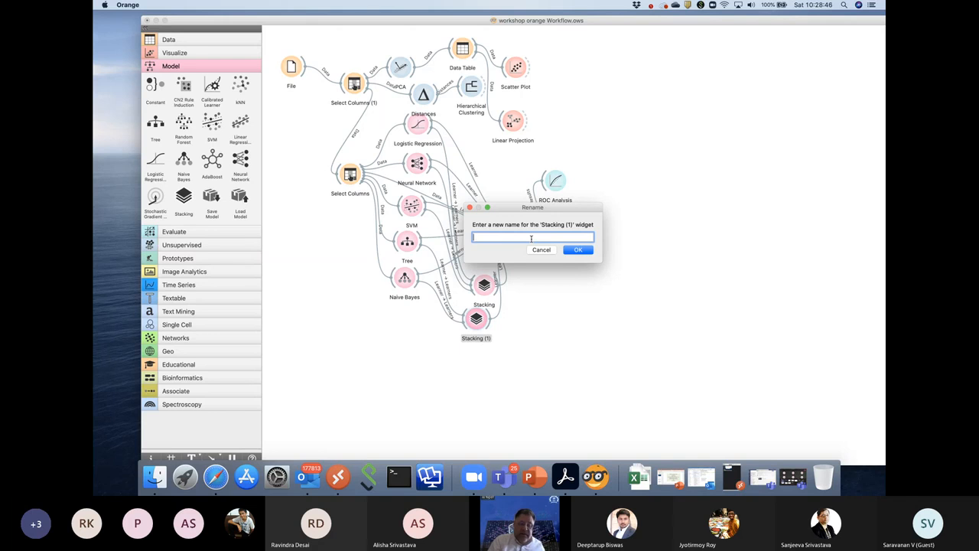
pyautogui.write('STK2')
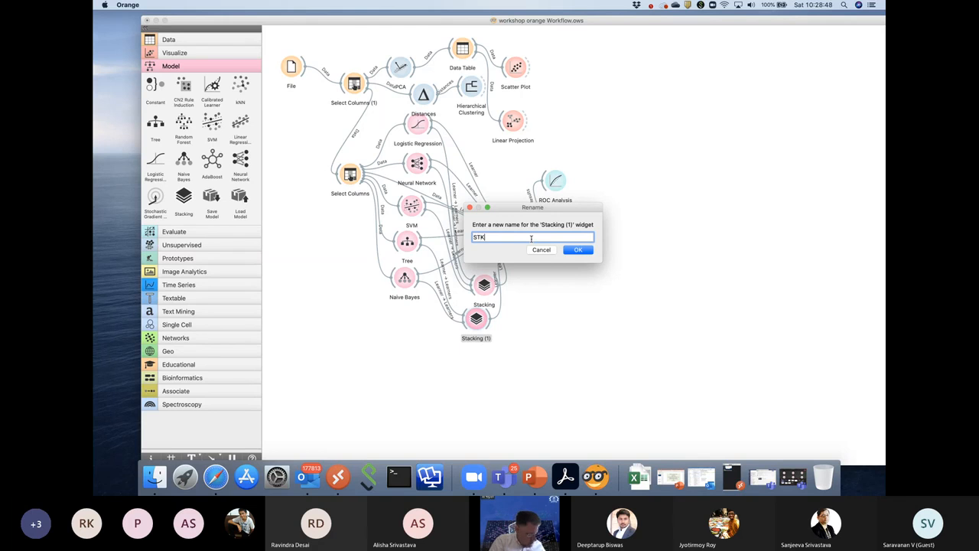
pyautogui.click(578, 250)
# Review the full list of model evaluation results in Test and Score, including both stacked models.
pyautogui.doubleClick(514, 234)
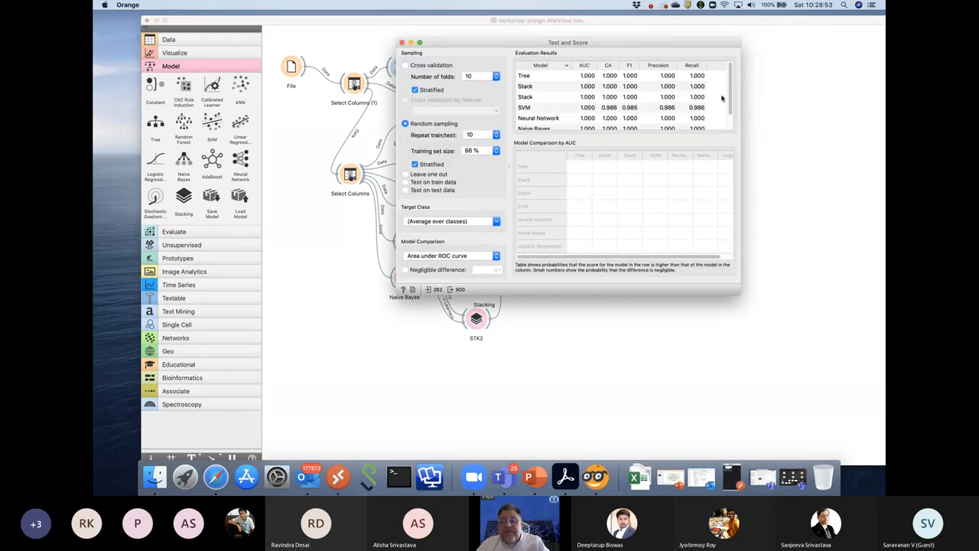
pyautogui.scroll(-2, 730, 95)
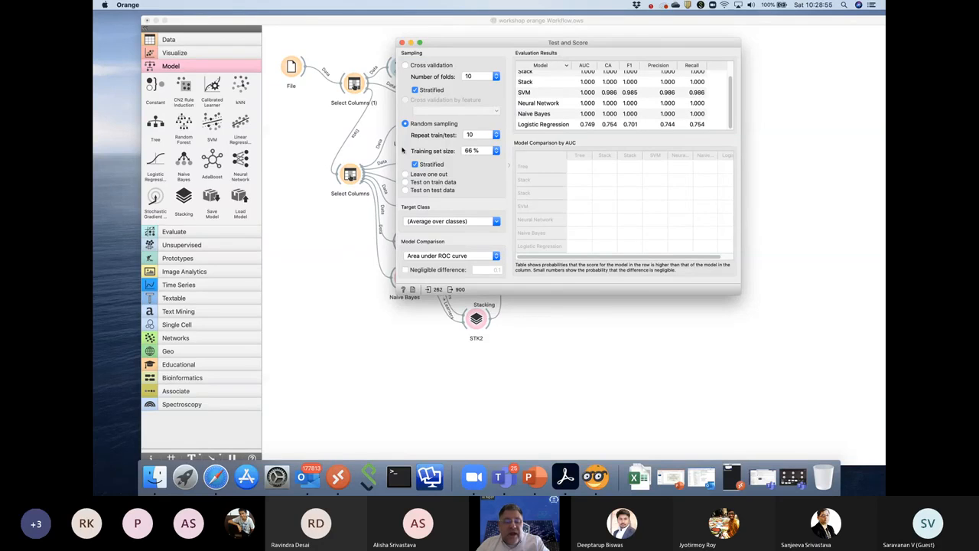
pyautogui.click(402, 43)
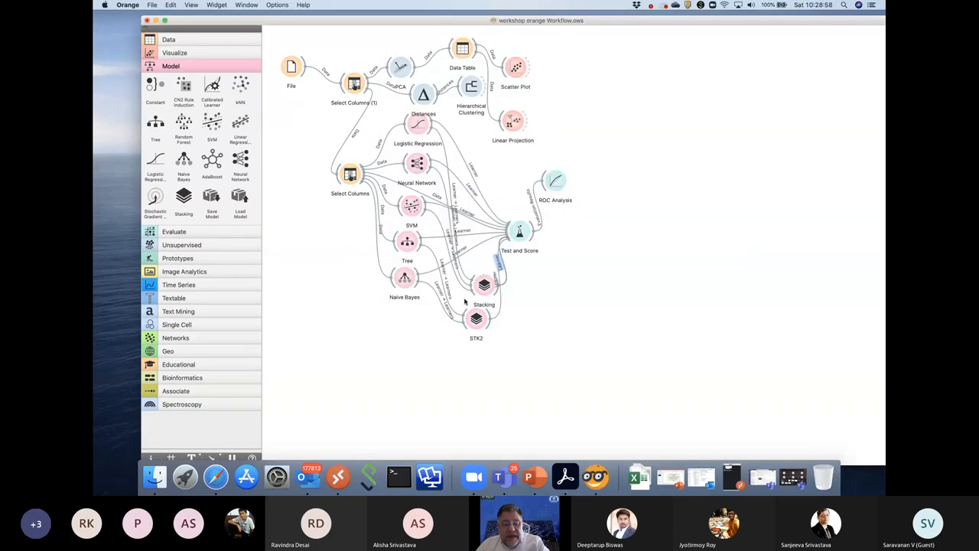
# Space out the STK2 and Test and Score widgets and delete the link from Stacking to Test and Score.
pyautogui.moveTo(476, 318); pyautogui.dragTo(487, 325)
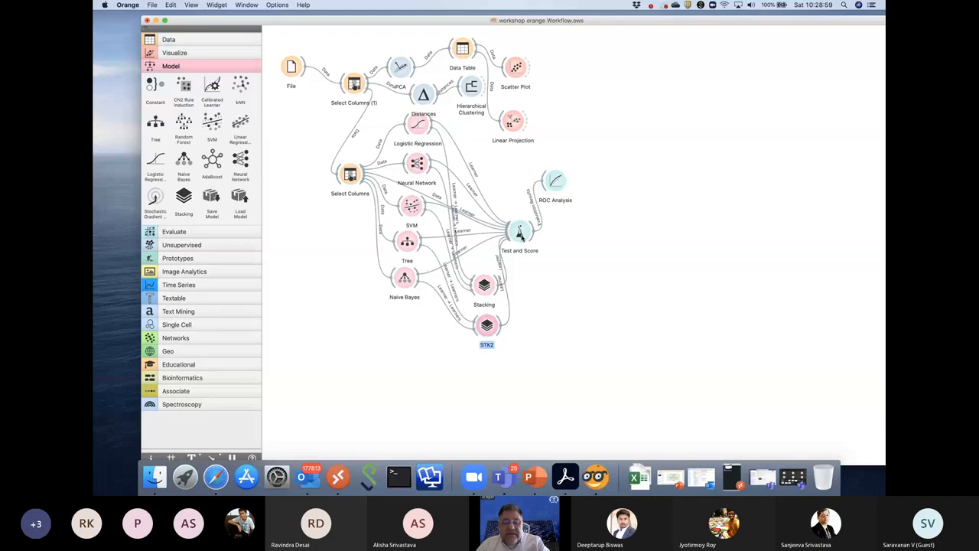
pyautogui.moveTo(519, 234); pyautogui.dragTo(552, 252)
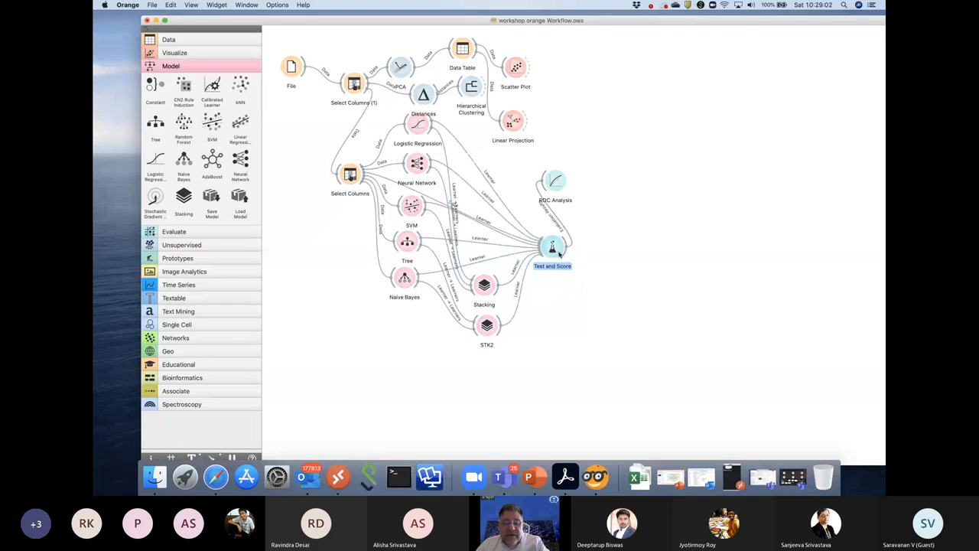
pyautogui.click(509, 285)
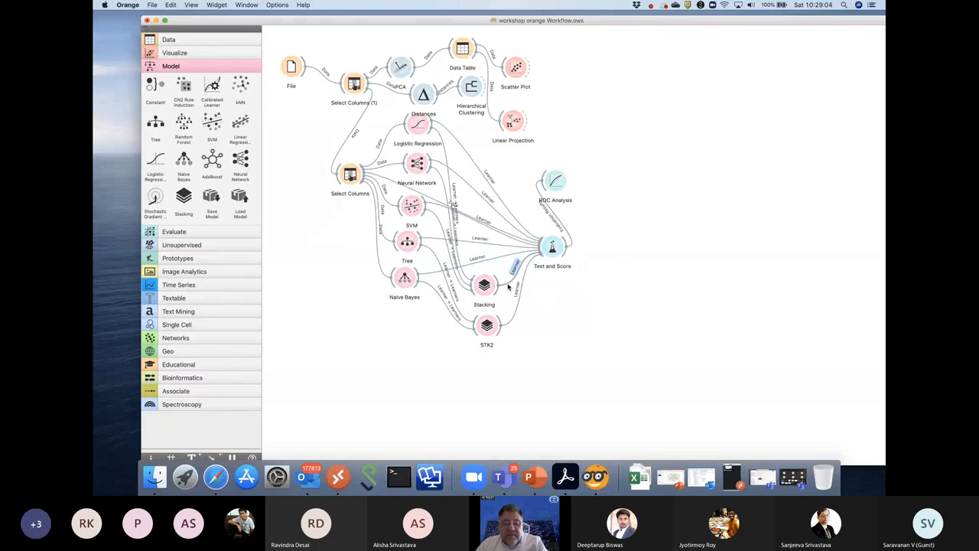
pyautogui.press('Delete')
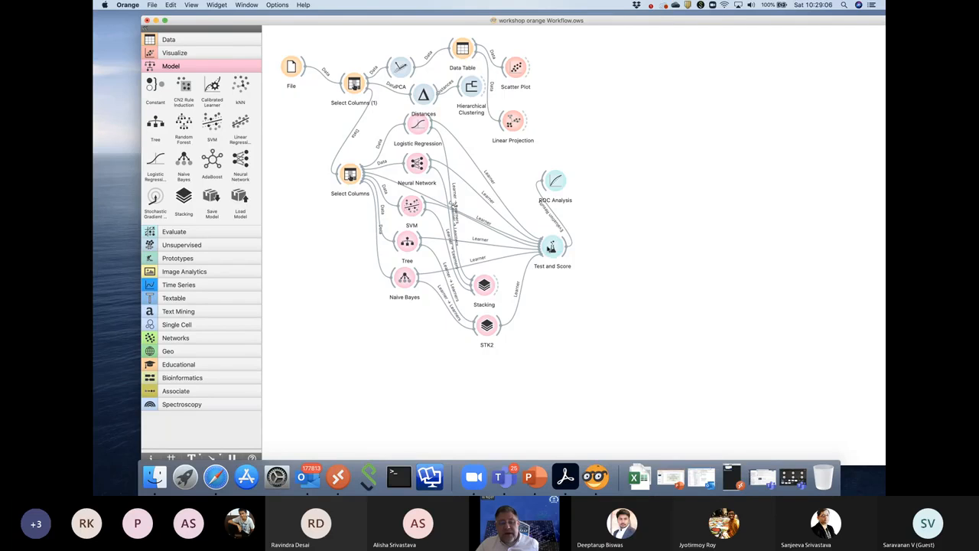
# Review the Test and Score results with STK2 as the only connected stacking model.
pyautogui.click(552, 247)
pyautogui.doubleClick(552, 246)
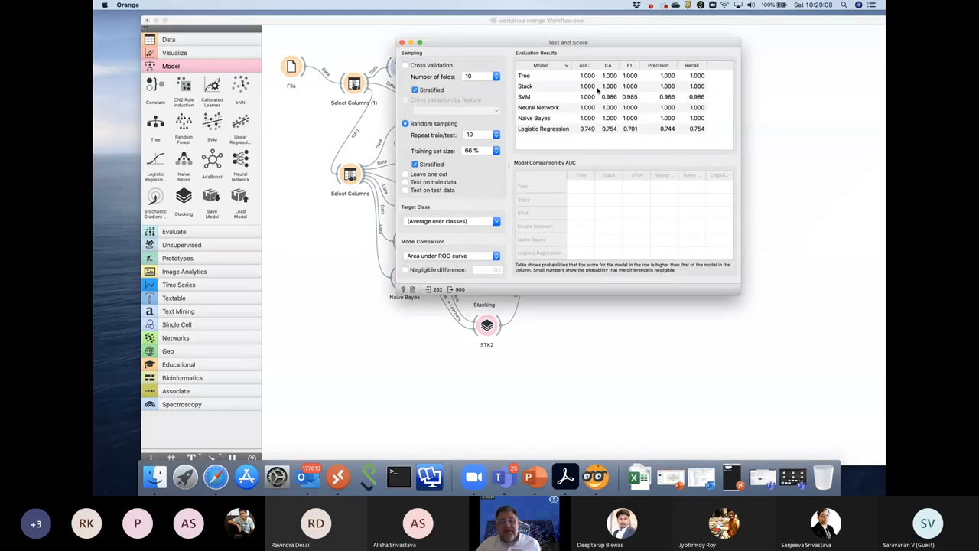
pyautogui.click(402, 42)
# Replace STK2's link to Test and Score with a link from the first Stacking widget and review the evaluation results.
pyautogui.moveTo(499, 285); pyautogui.dragTo(545, 247)
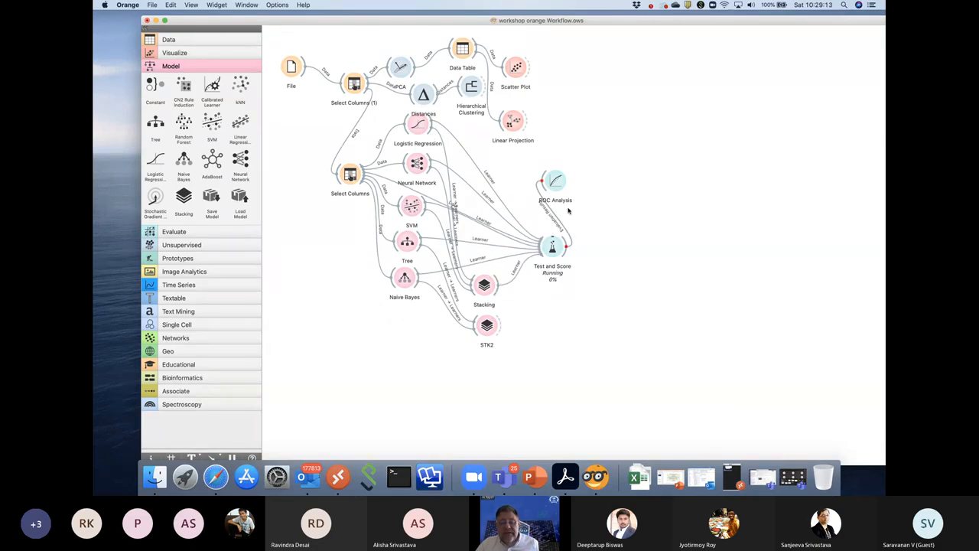
pyautogui.doubleClick(554, 247)
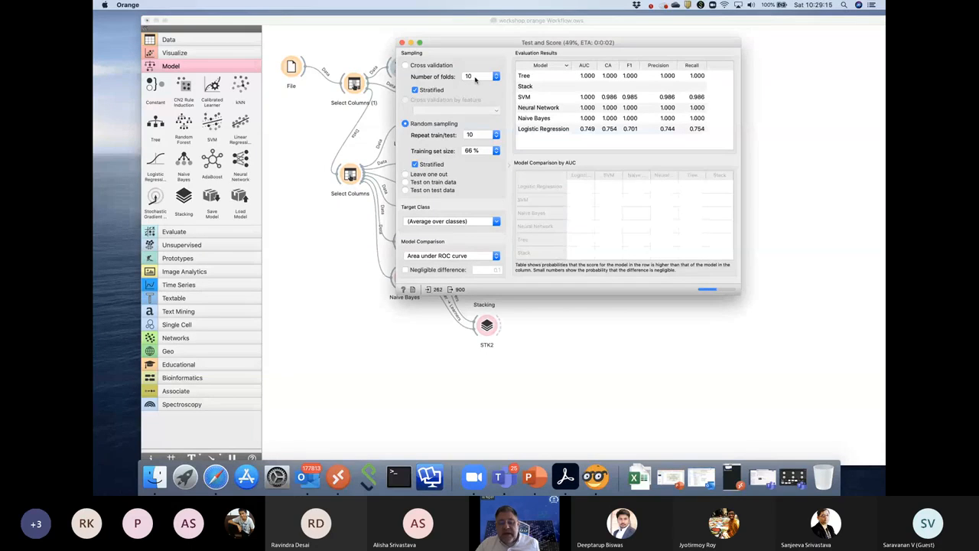
pyautogui.click(402, 43)
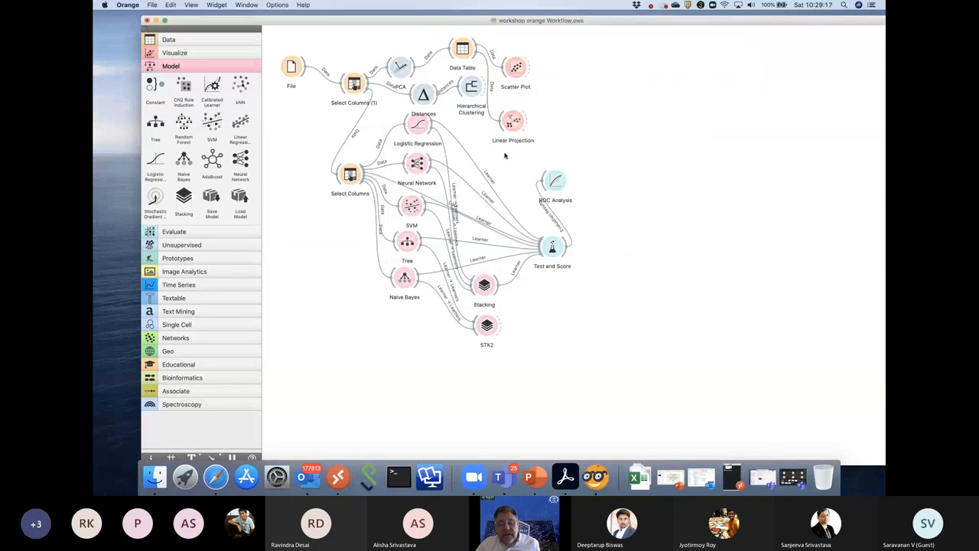
pyautogui.doubleClick(553, 247)
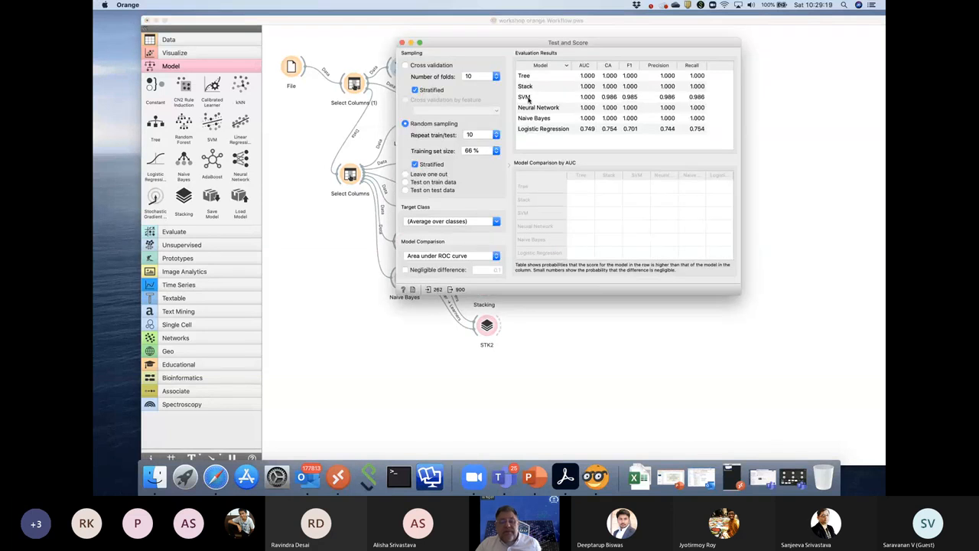
pyautogui.click(402, 43)
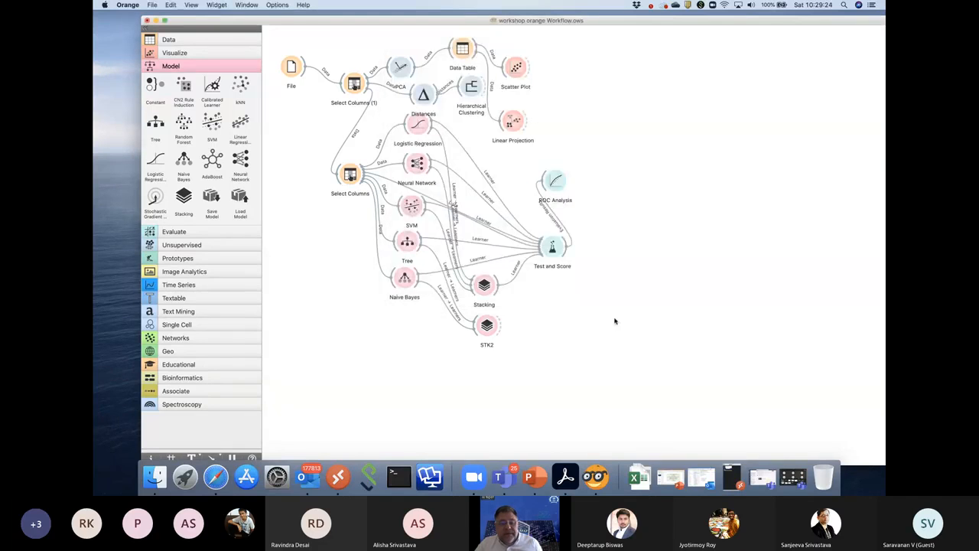
pyautogui.click(473, 329)
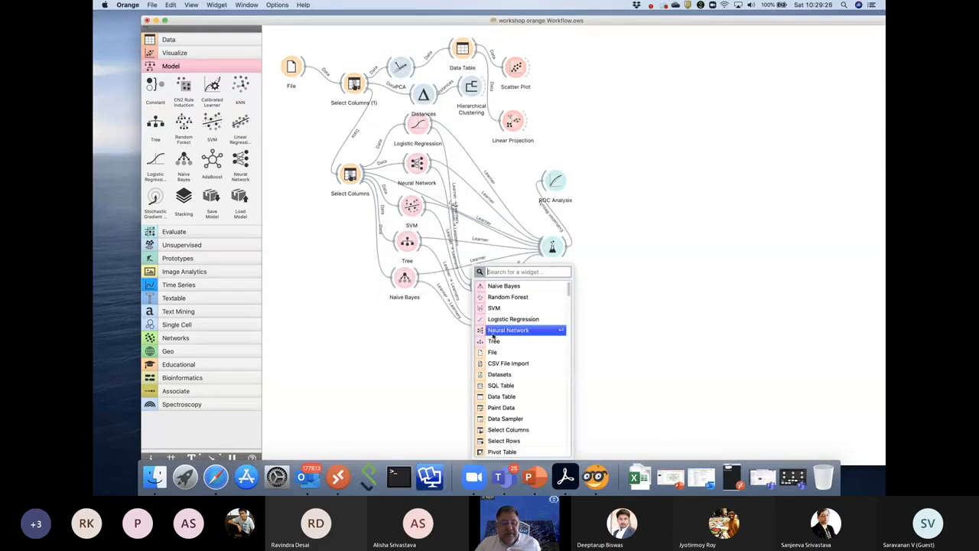
pyautogui.click(617, 289)
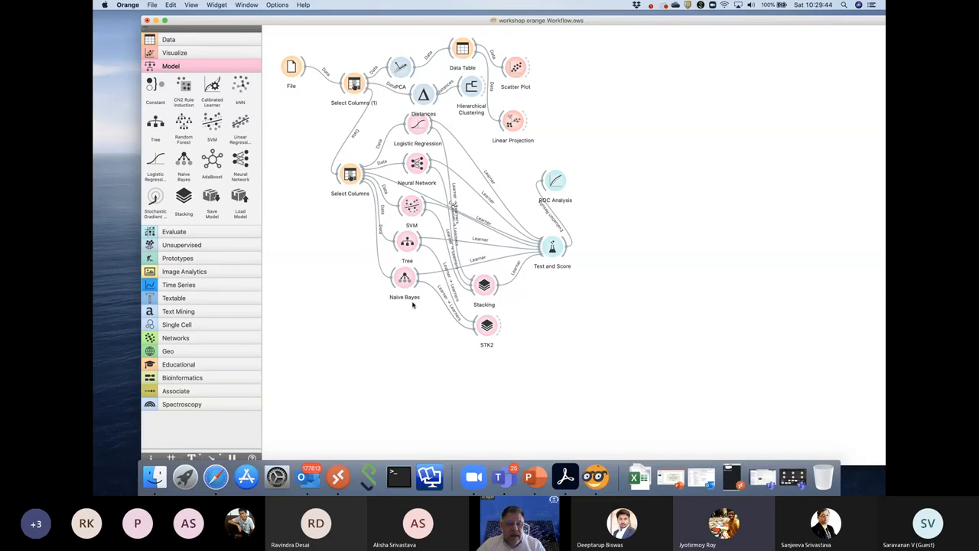
# Move the Naive Bayes and Tree widgets slightly lower on the canvas to separate them from the other models.
pyautogui.moveTo(407, 279)
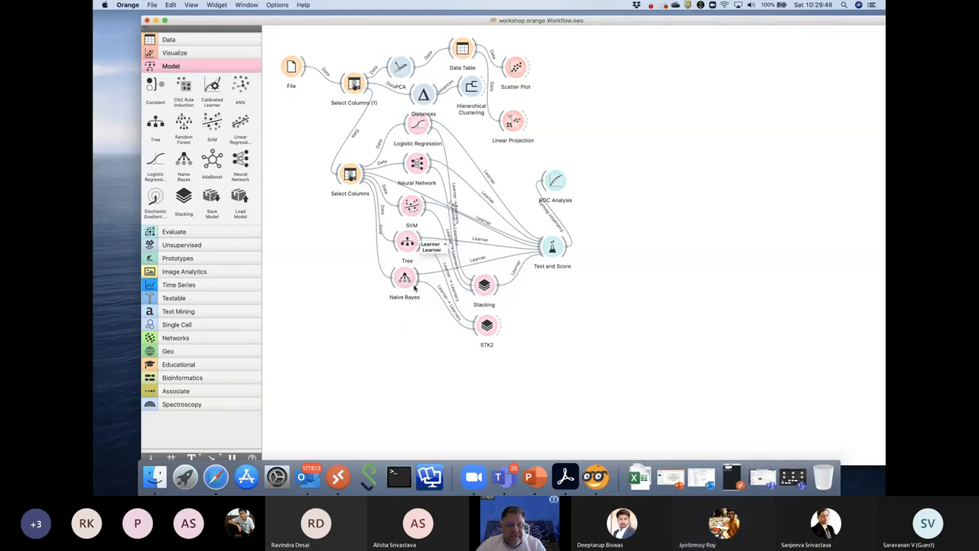
pyautogui.moveTo(406, 283); pyautogui.dragTo(401, 298)
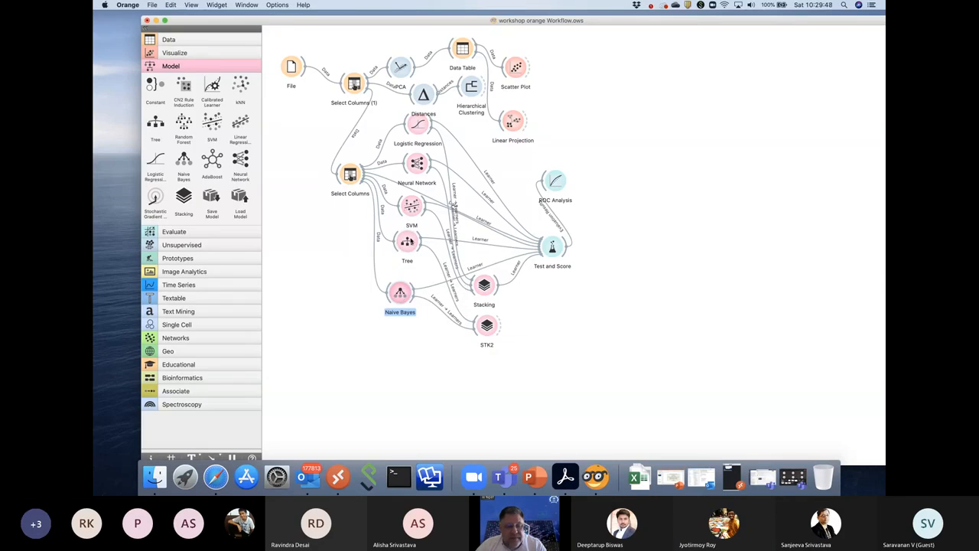
pyautogui.moveTo(407, 246); pyautogui.dragTo(406, 266)
# Examine the Tree widget's parameters, including leaf size, subset splitting limit, maximal depth and majority threshold.
pyautogui.doubleClick(408, 261)
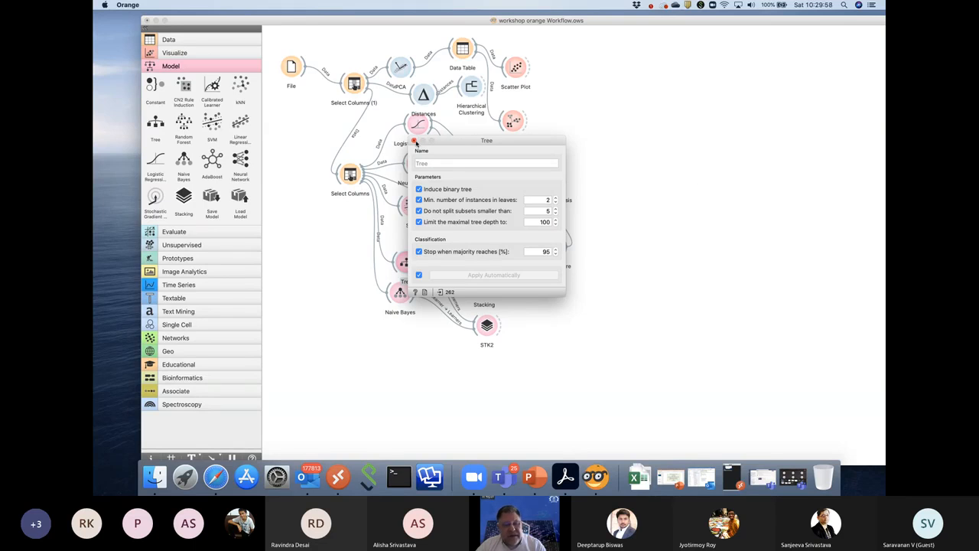
pyautogui.moveTo(466, 143); pyautogui.dragTo(630, 95)
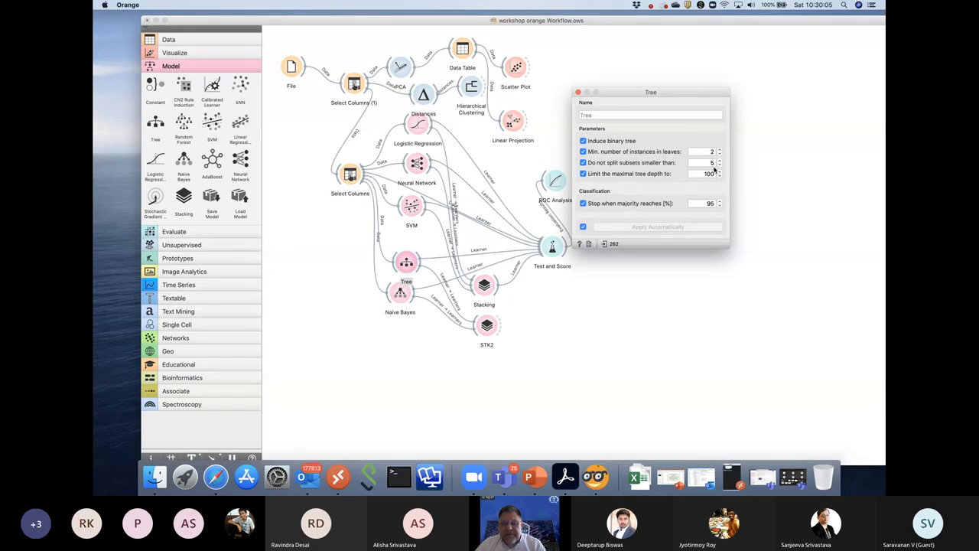
pyautogui.click(578, 91)
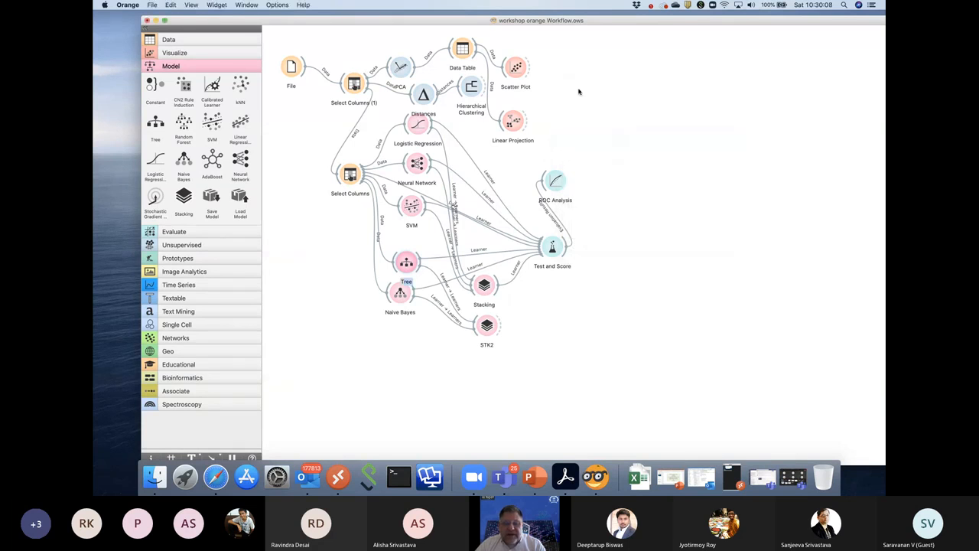